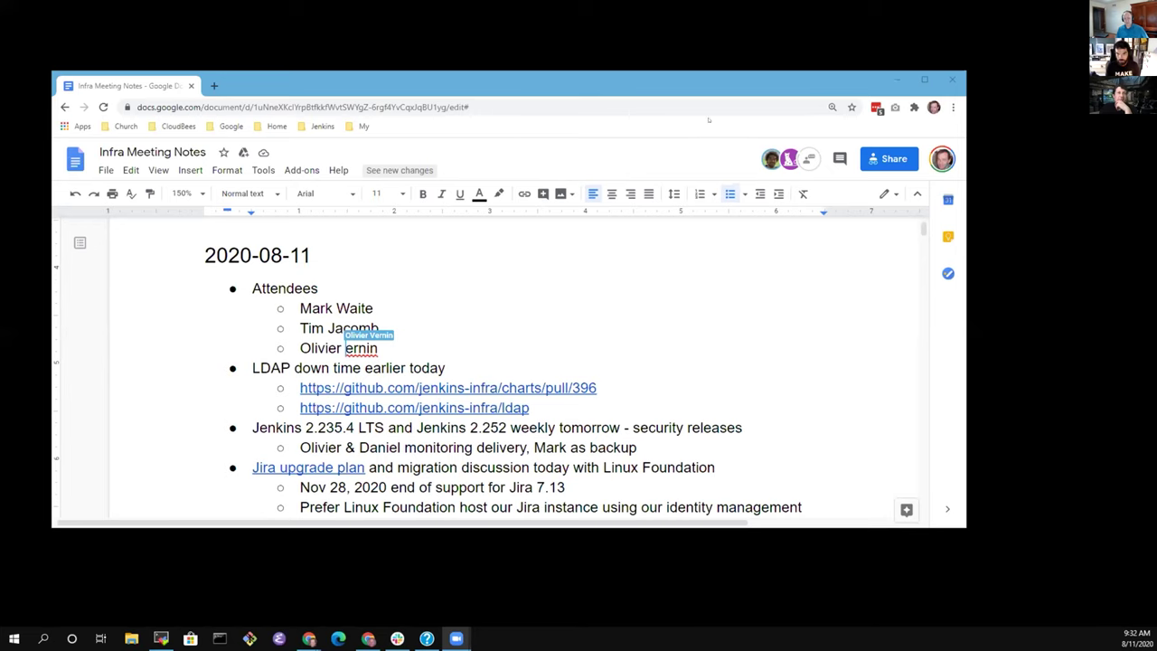
# Maximize the meeting notes window and restore the missing initial letter of the third attendee's surname
pyautogui.click(639, 82)
pyautogui.doubleClick(637, 76)
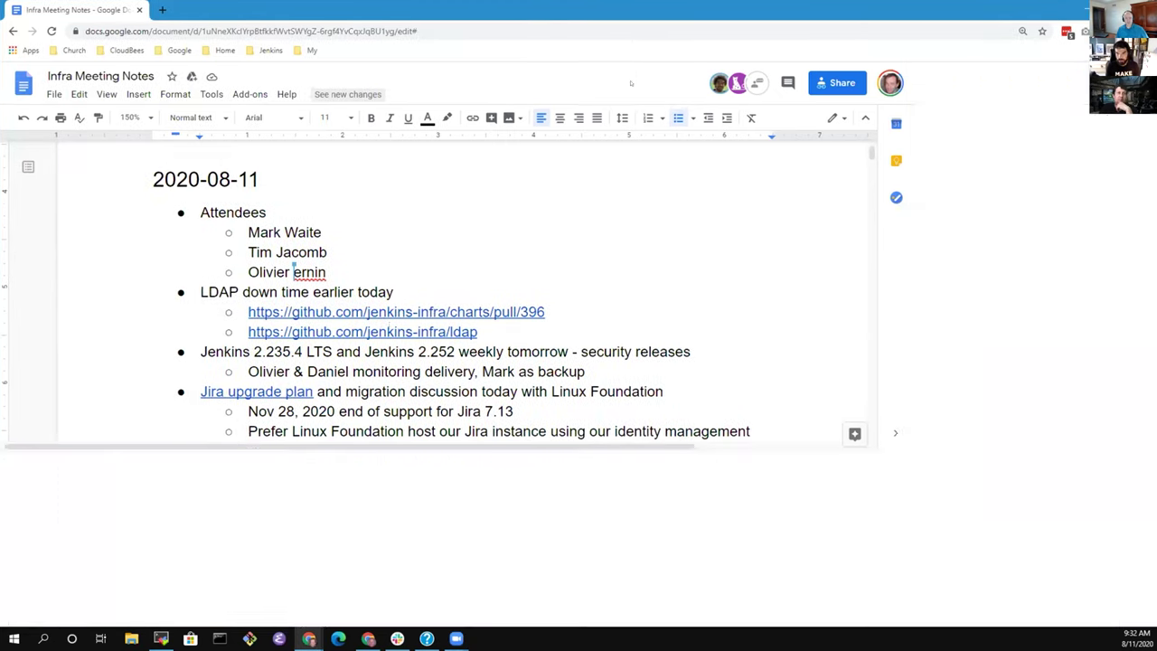
pyautogui.click(301, 272)
pyautogui.doubleClick(301, 273)
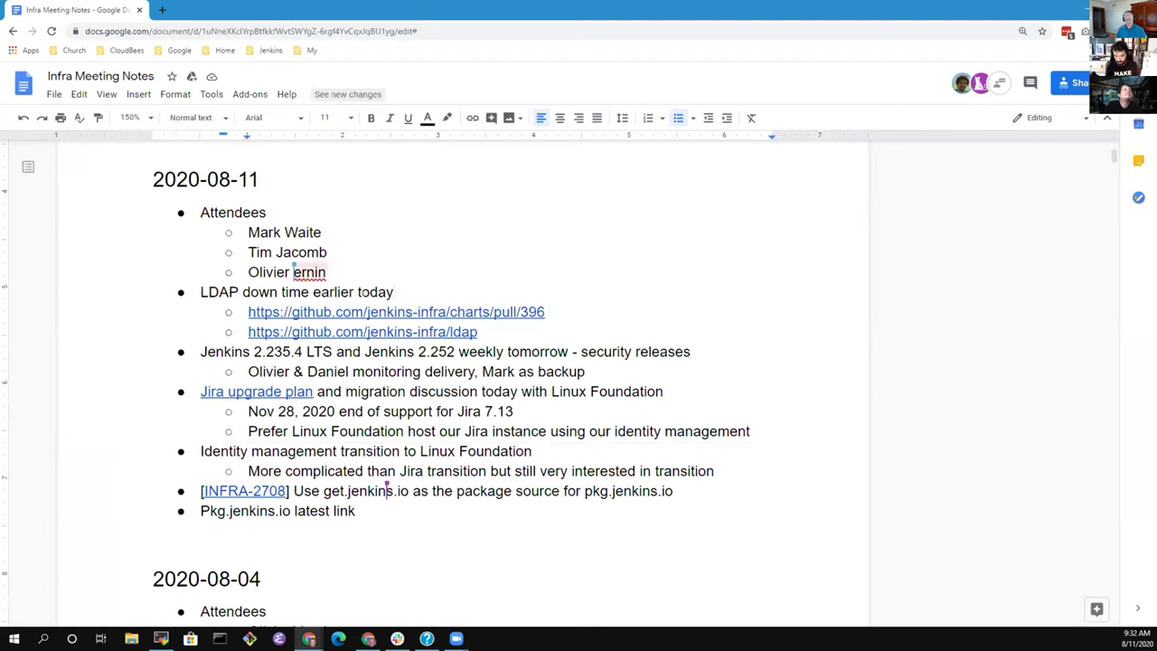
pyautogui.write('V')
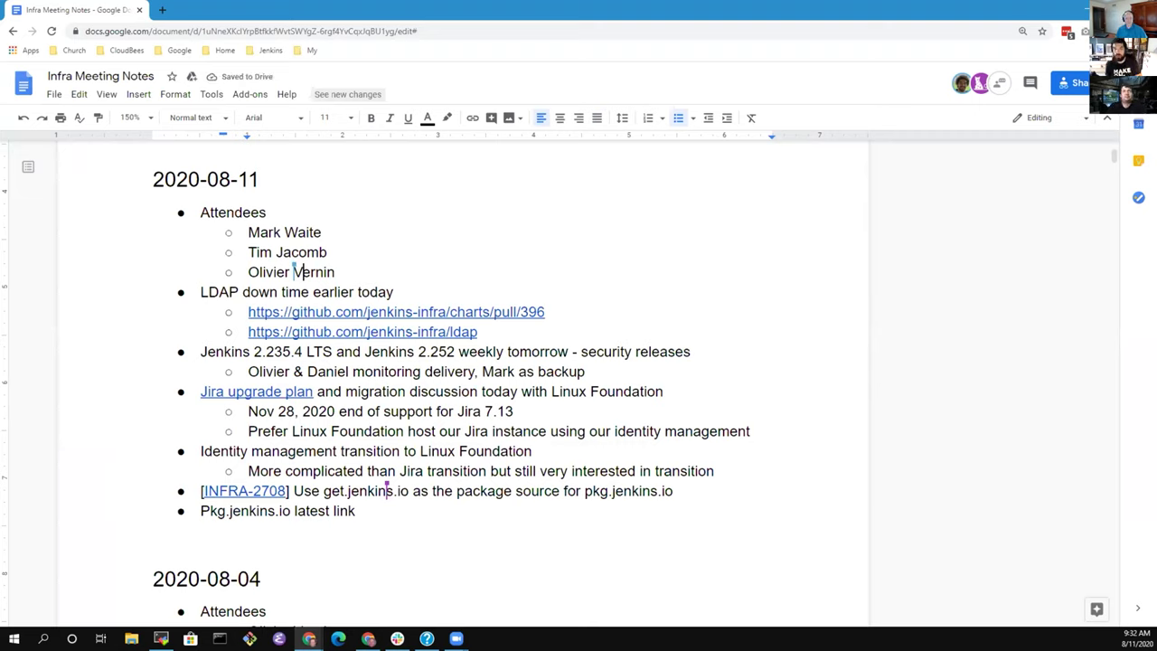
# Open the jenkins-infra/charts/pull/396 link from the LDAP item in a new tab and return to the meeting notes
pyautogui.click(379, 312)
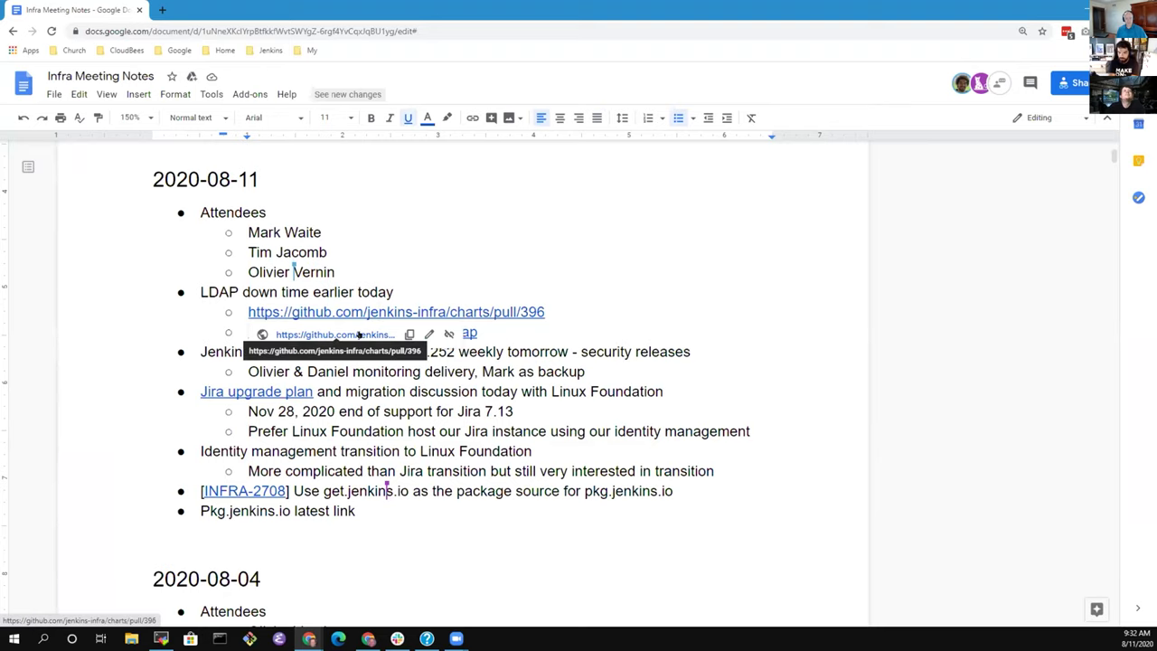
pyautogui.click(359, 335)
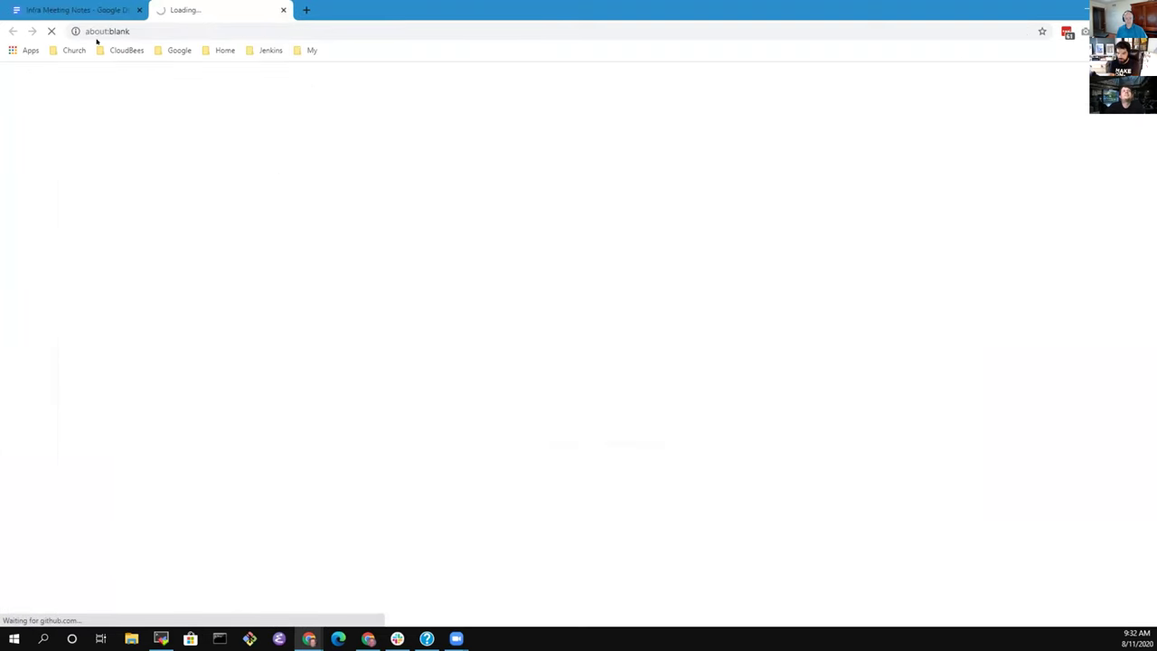
pyautogui.hotkey('ctrl', 'shift', 'Tab')
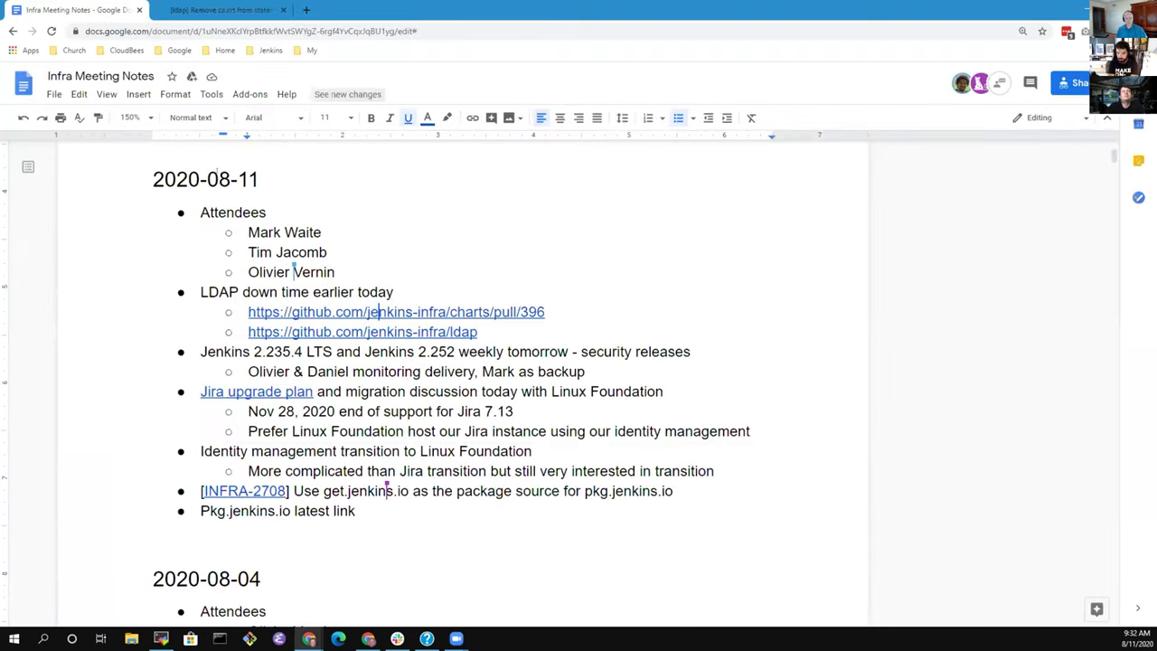
# Add a sub-bullet under the LDAP down time item: "Kubernetes resource configuration - certificate was from another provider, now renewed every 3 months with Lets Encrypt"
pyautogui.click(407, 292)
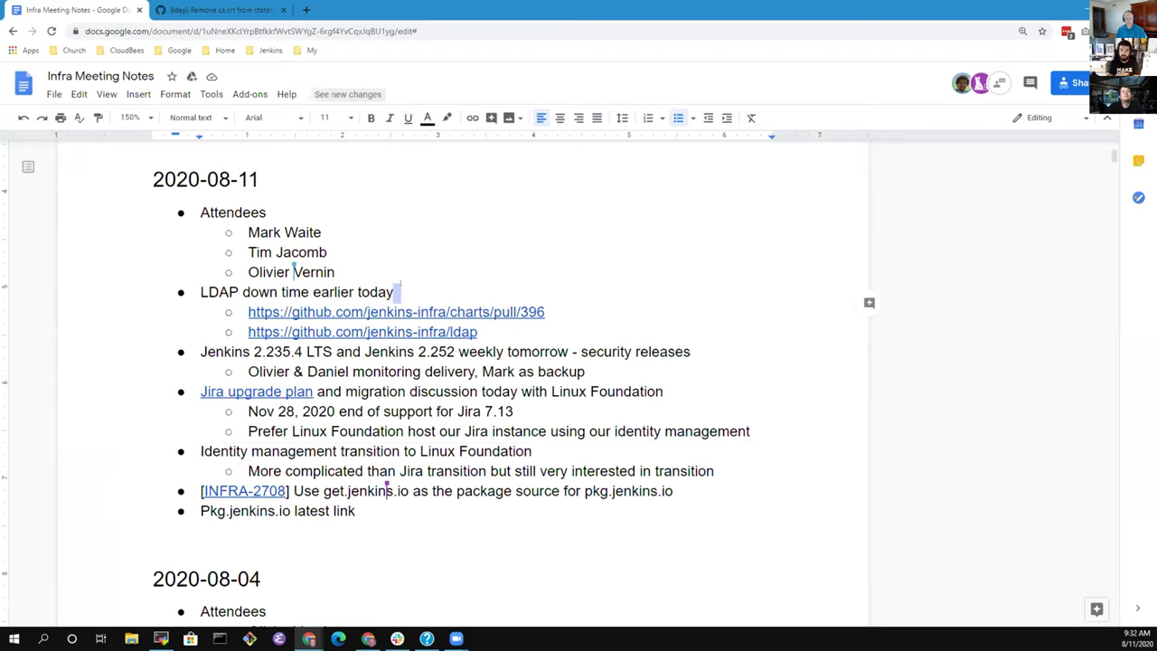
pyautogui.press('Return')
pyautogui.press('Tab')
pyautogui.write('Kubernetes resource configuration - c')
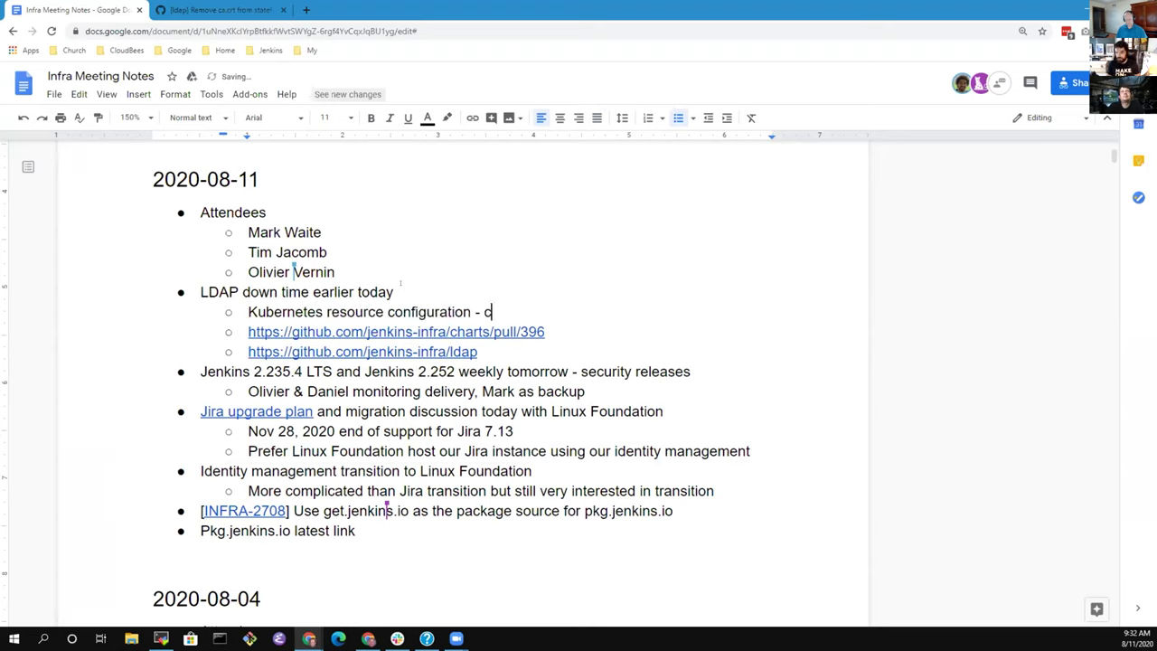
pyautogui.write('ertificate w')
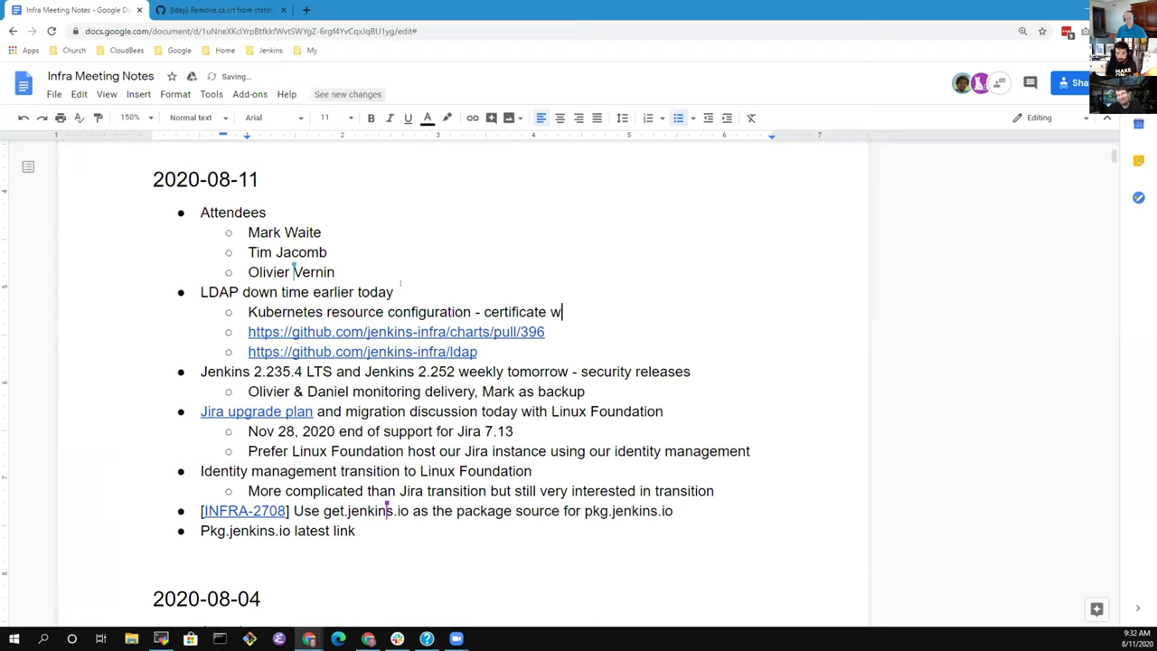
pyautogui.write('as from another prio')
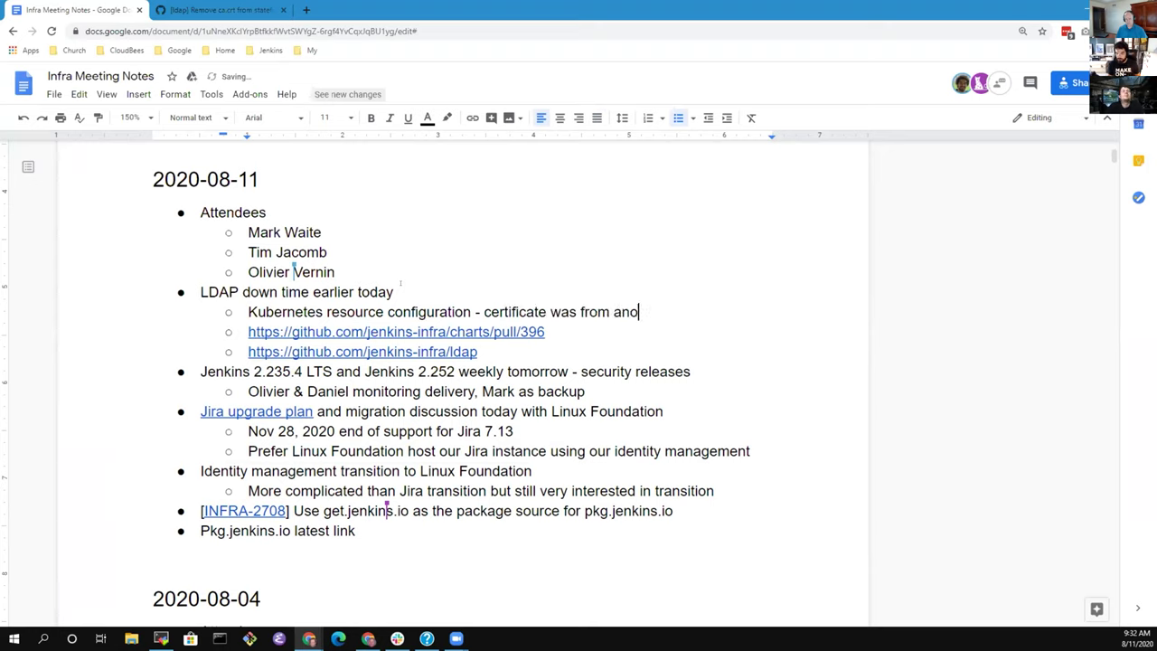
pyautogui.press('BackSpace')
pyautogui.press('BackSpace')
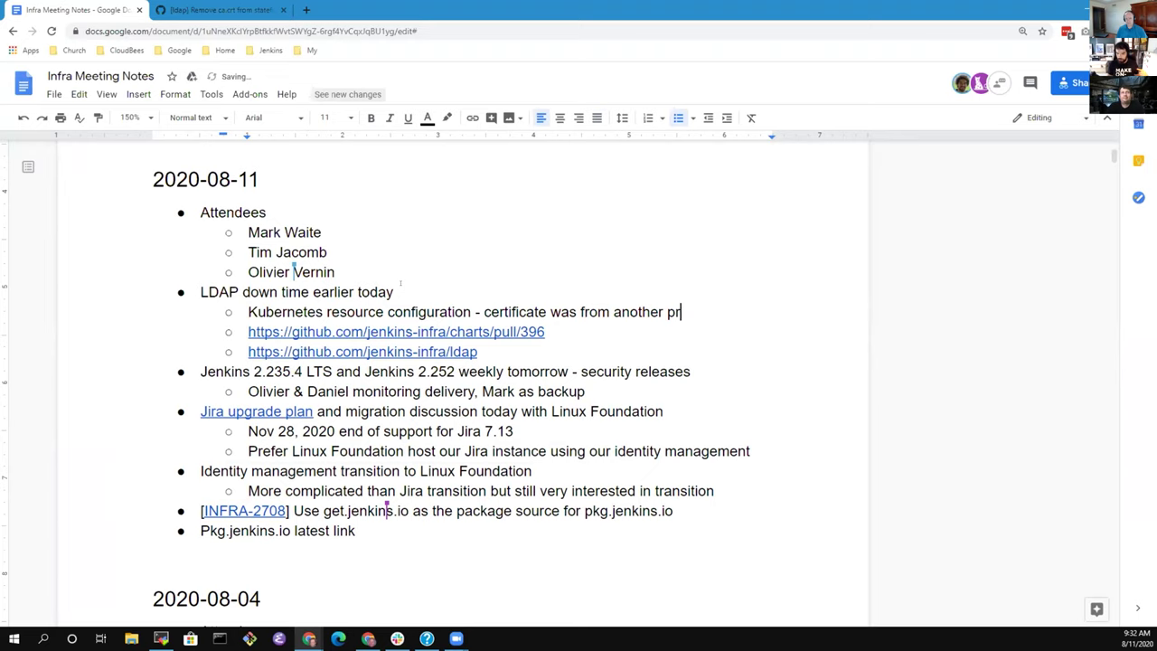
pyautogui.write('ovid')
pyautogui.press('BackSpace')
pyautogui.press('BackSpace')
pyautogui.write('ider, now reviewer')
pyautogui.press('BackSpace')
pyautogui.press('BackSpace')
pyautogui.press('BackSpace')
pyautogui.press('BackSpace')
pyautogui.press('BackSpace')
pyautogui.press('BackSpace')
pyautogui.write('newed every 3 months ')
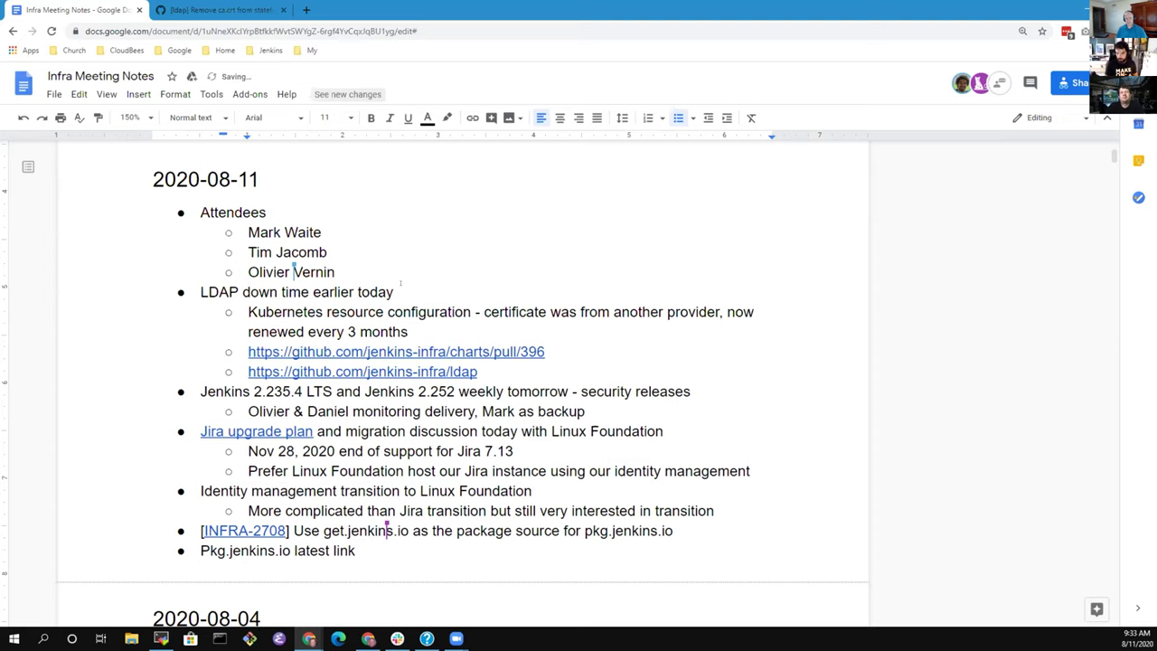
pyautogui.write('with Lets ')
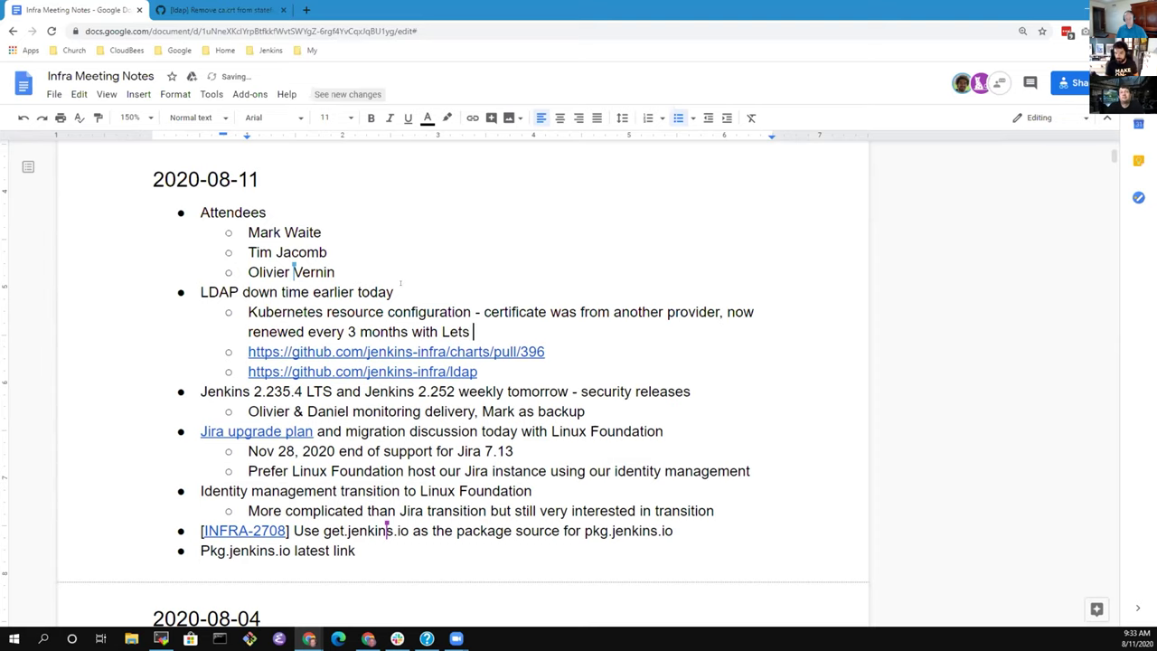
pyautogui.write('Encryptr')
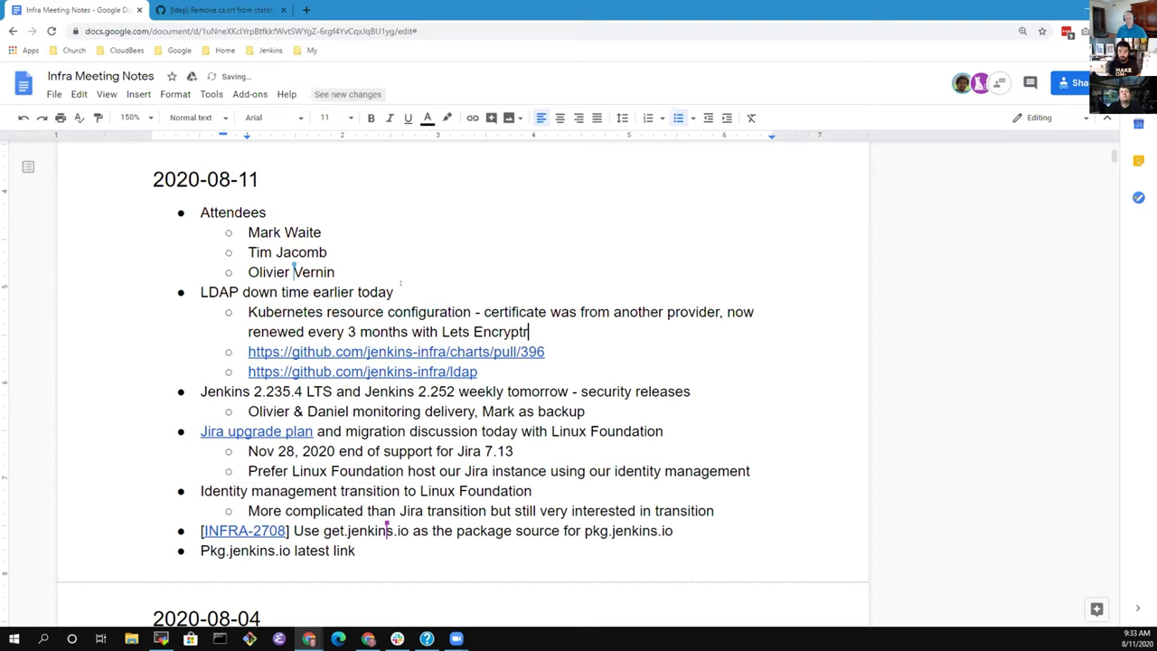
# Add a nested bullet under the Kubernetes resource configuration note: "3 components, but ca.crt not provided by Let's Encrypt directly"
pyautogui.press('Return')
pyautogui.press('Tab')
pyautogui.write('3 components')
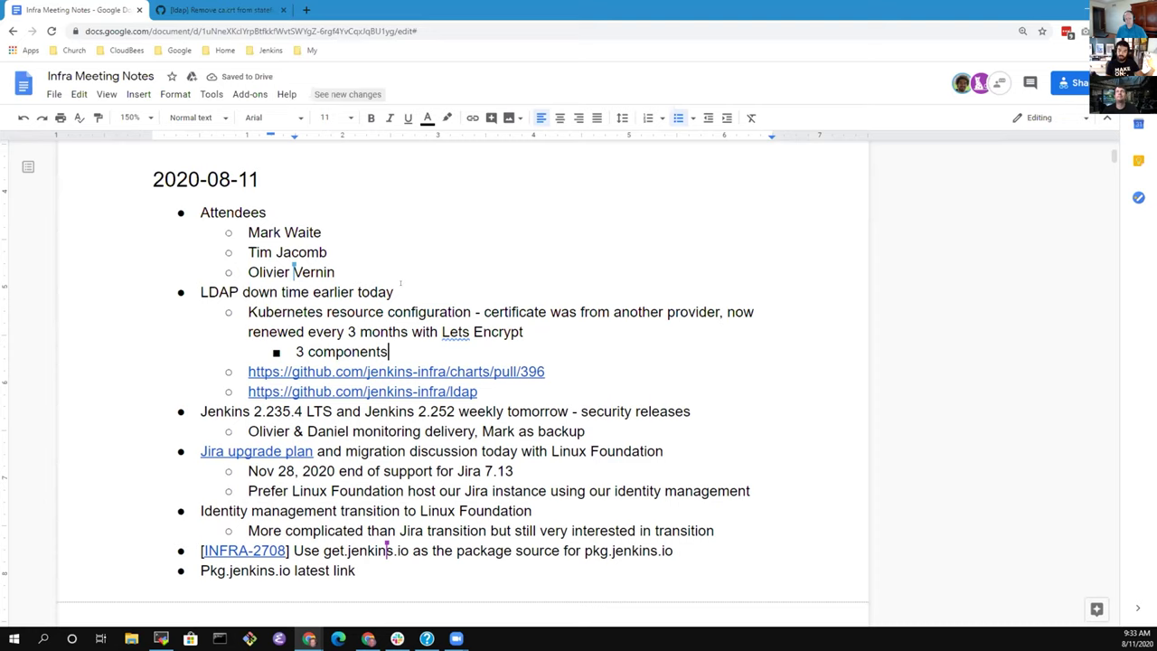
pyautogui.write(', but ca')
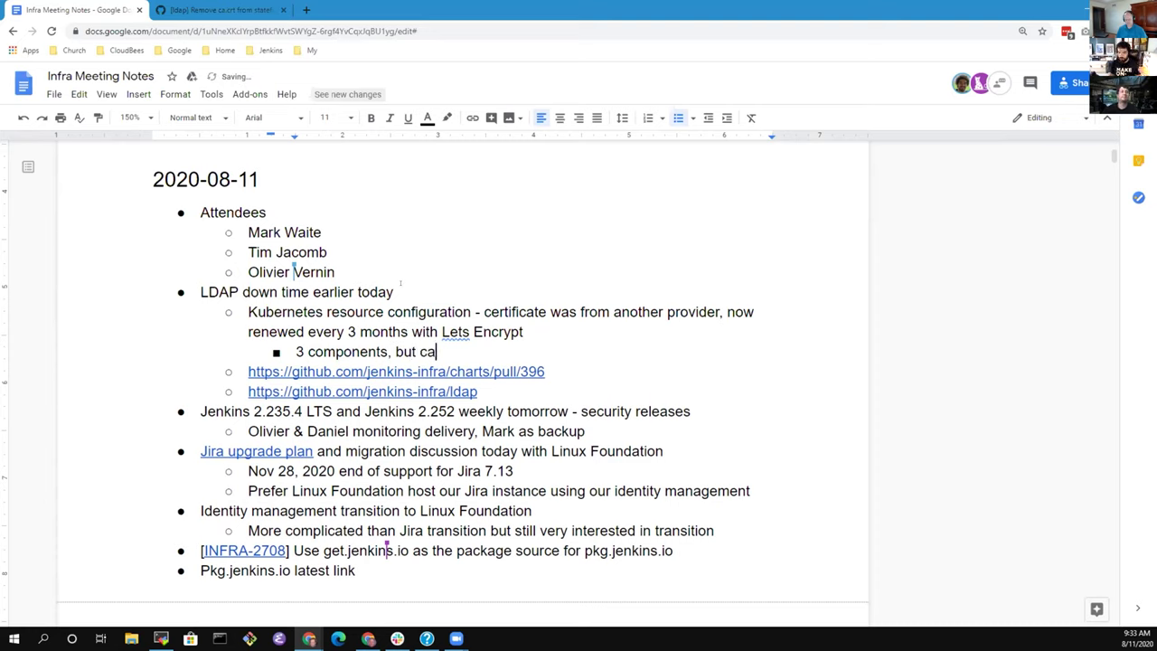
pyautogui.write('.crt not provided by ')
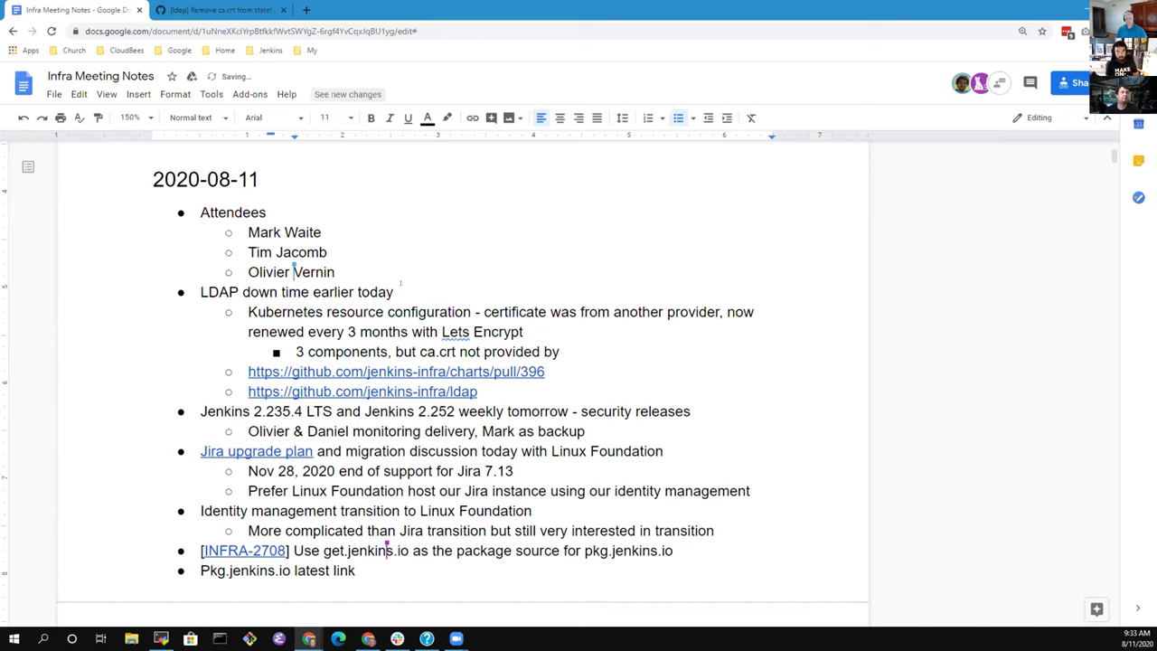
pyautogui.write("Let's Encryp")
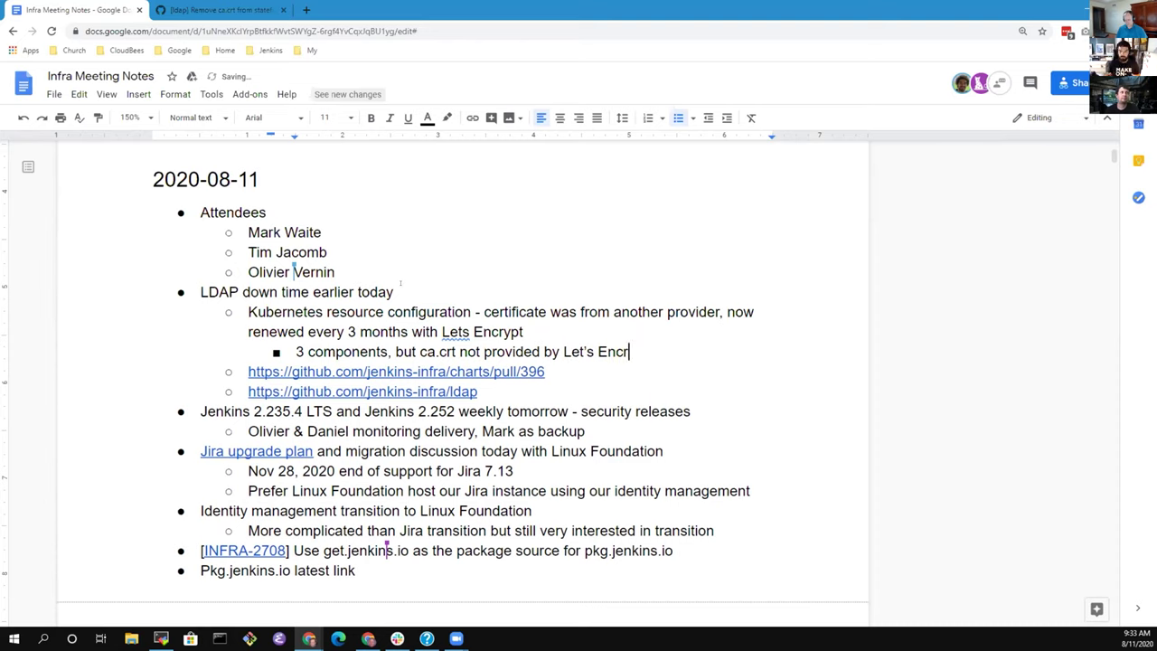
pyautogui.write('t')
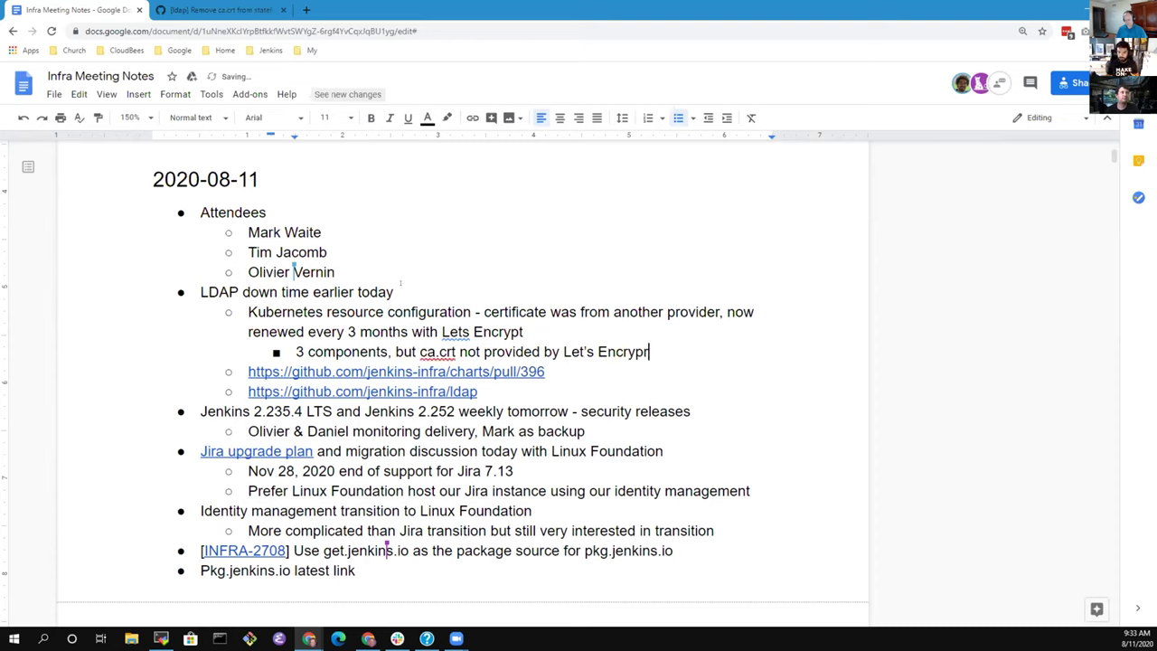
pyautogui.write(' directly')
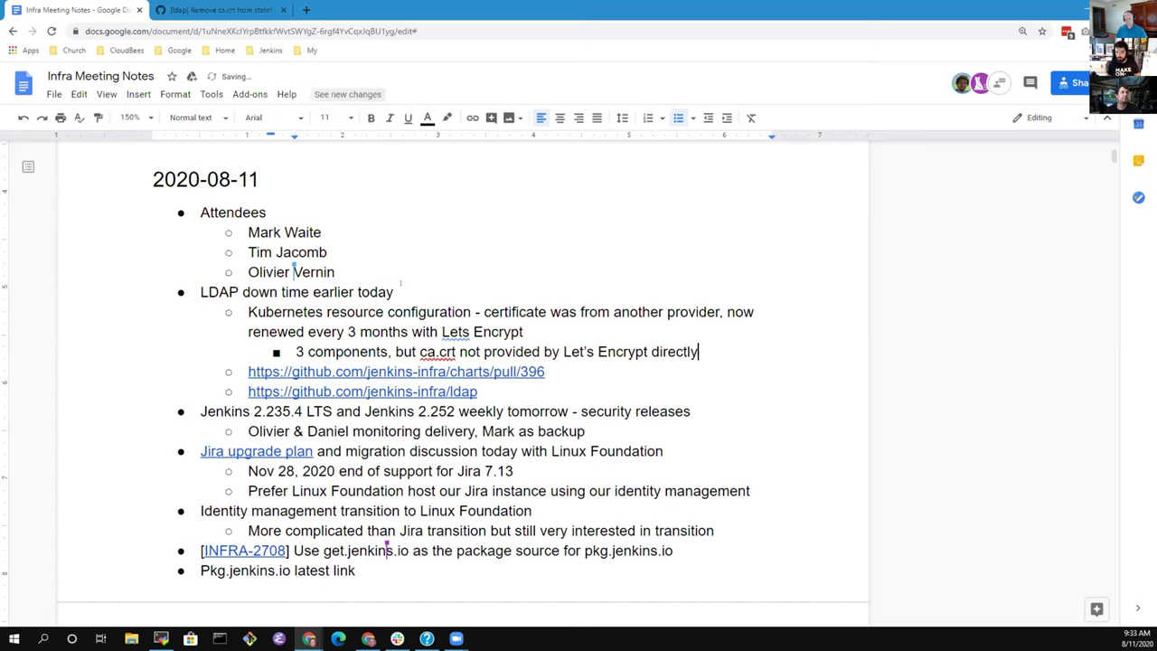
# Add a bullet at the same level below the ca.crt note: "LDAP image needed three parameters, needed all 3 in same volume"
pyautogui.press('Return')
pyautogui.write('LDAP ')
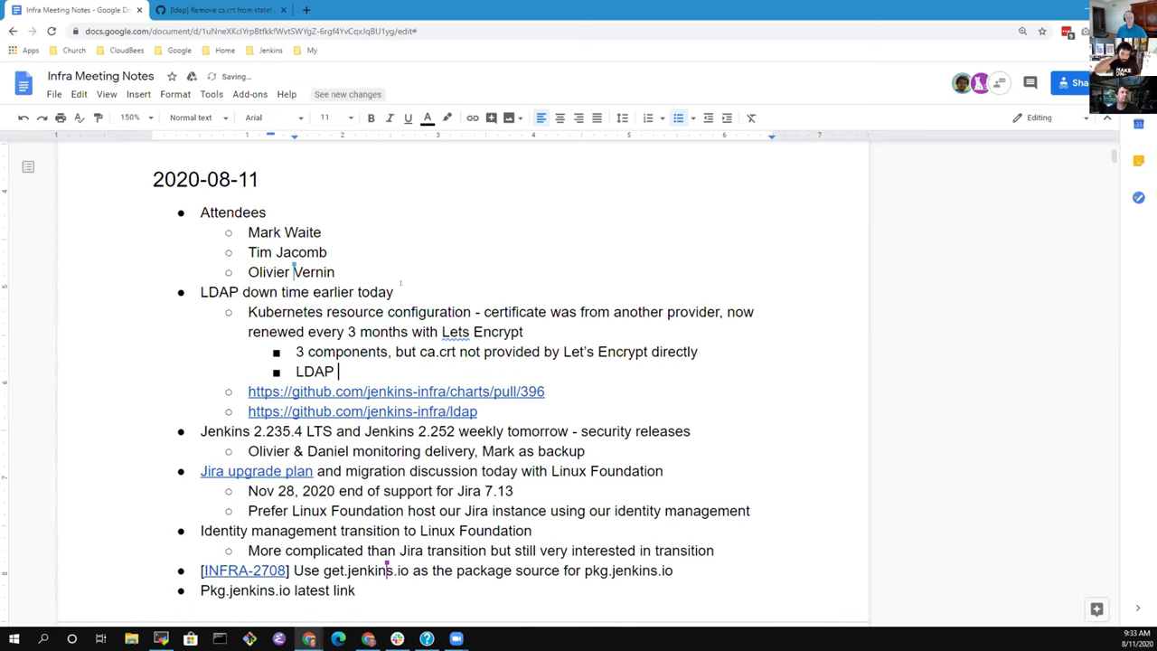
pyautogui.write('image ')
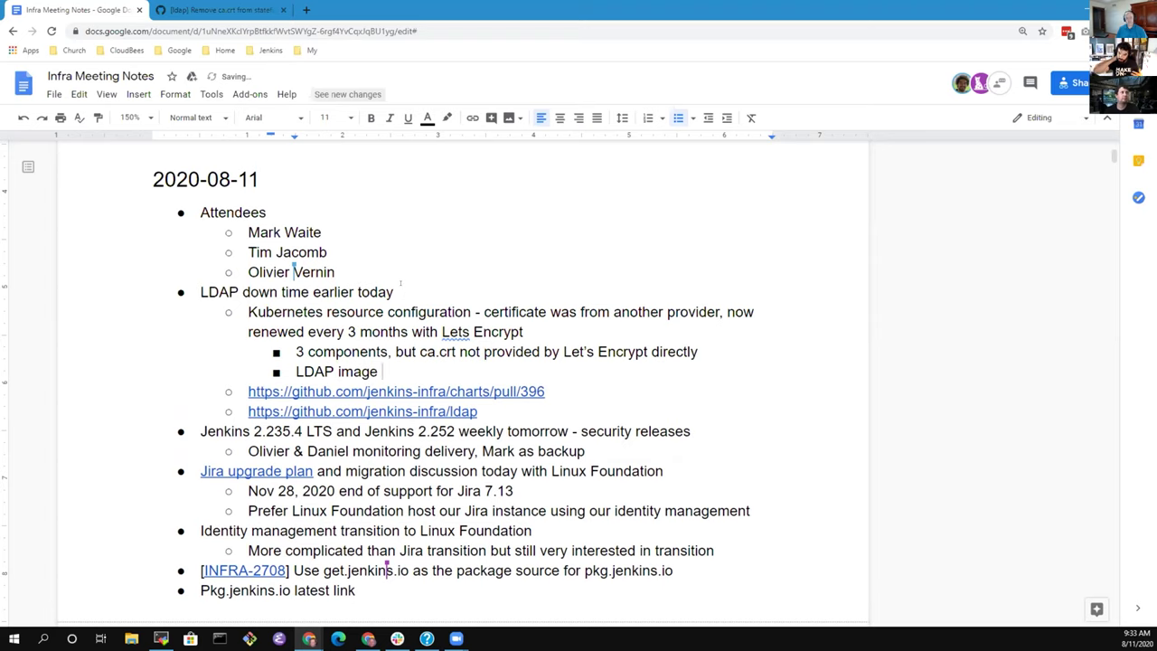
pyautogui.write('need')
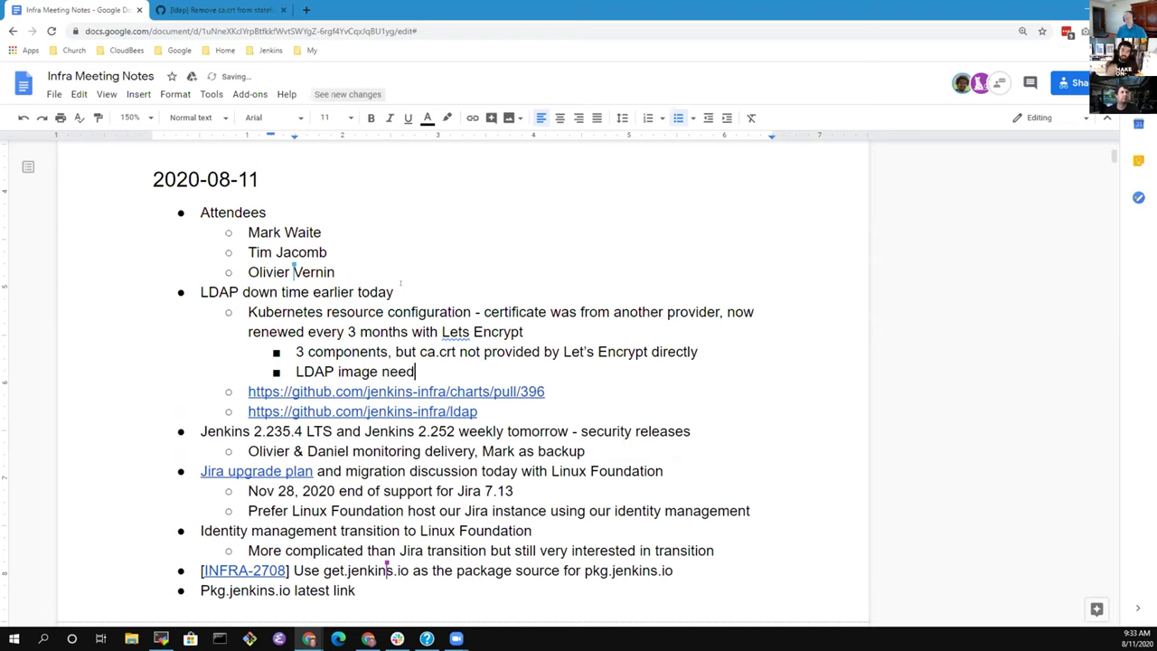
pyautogui.write('ed three param')
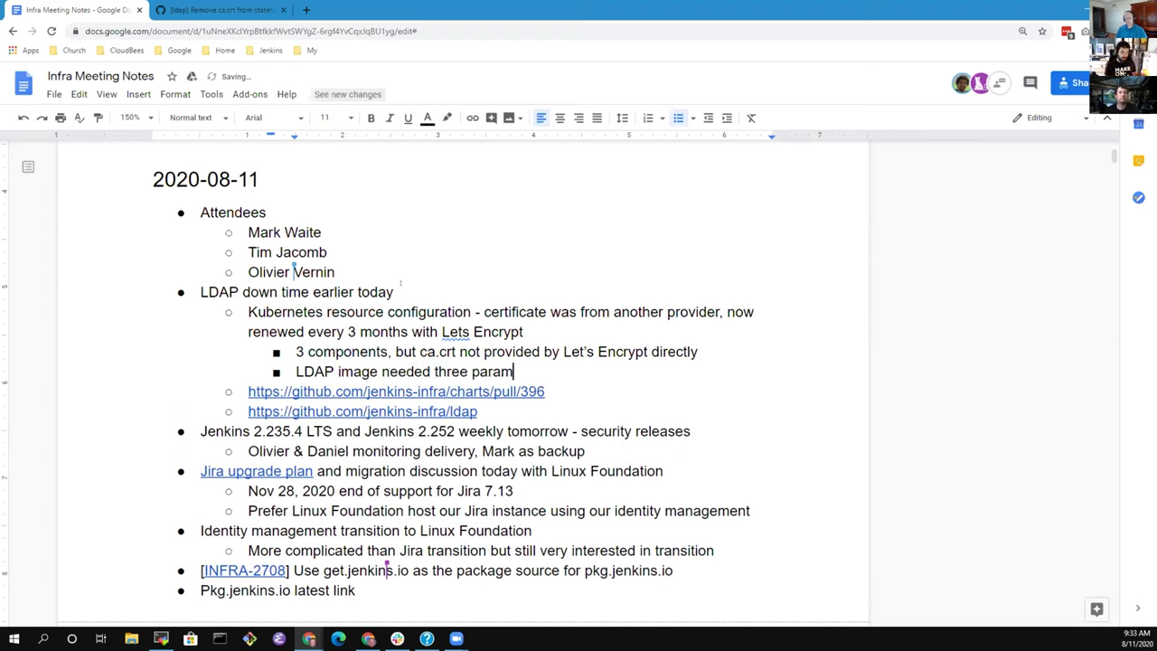
pyautogui.write('eters')
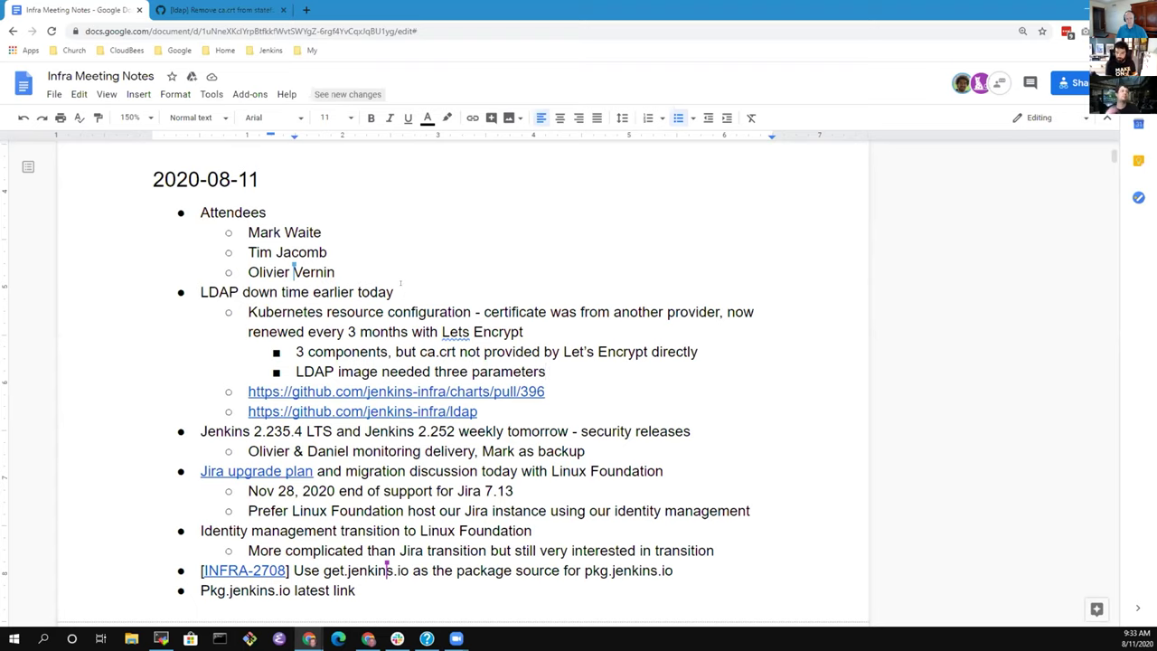
pyautogui.write(', mne')
pyautogui.press('BackSpace')
pyautogui.press('BackSpace')
pyautogui.press('BackSpace')
pyautogui.write('need')
pyautogui.press('BackSpace')
pyautogui.write('ed all 3 in ')
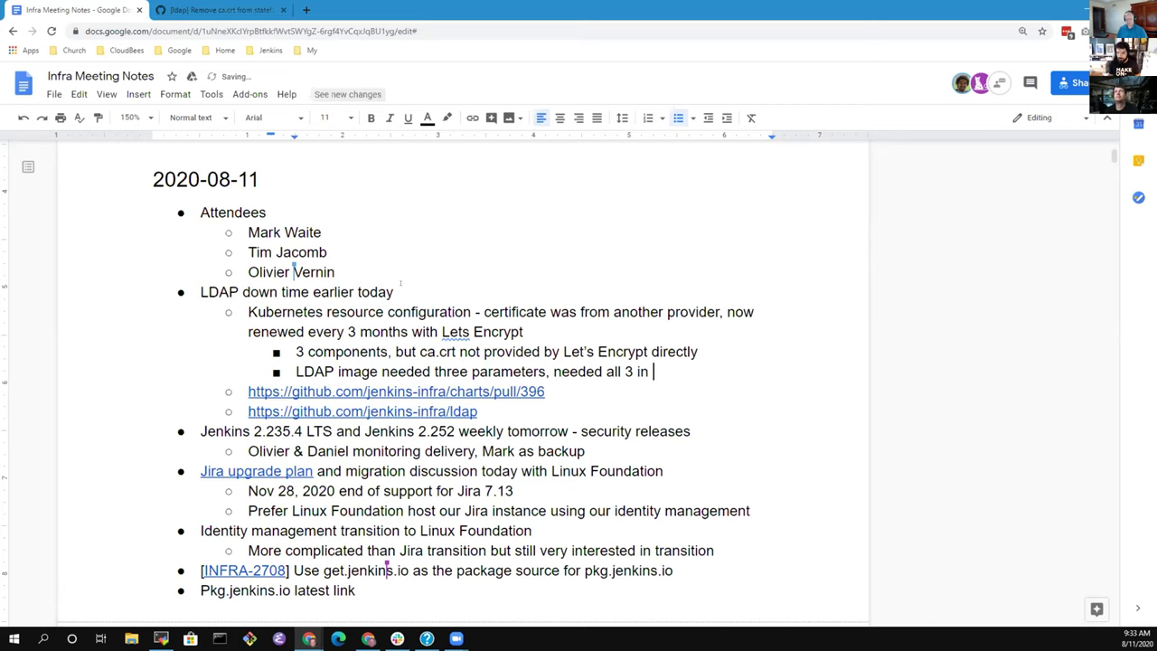
pyautogui.write('same volume')
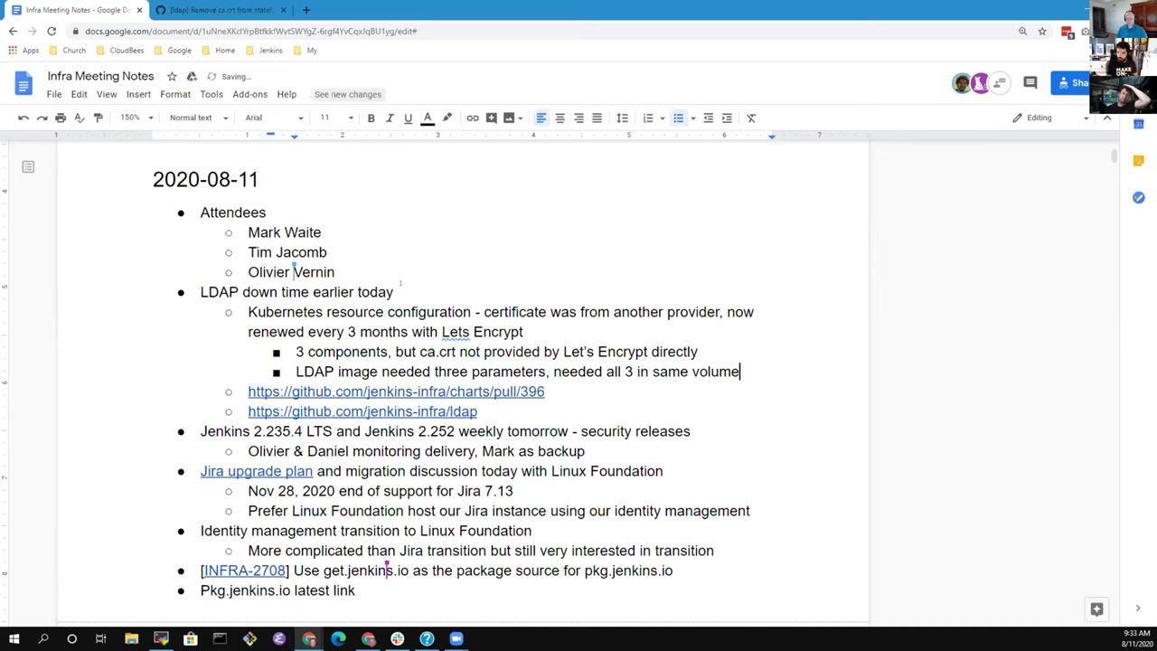
# Add a nested bullet under the LDAP image note: "Fetch ca.crt from different directory"
pyautogui.press('Return')
pyautogui.press('Tab')
pyautogui.write('Fetc')
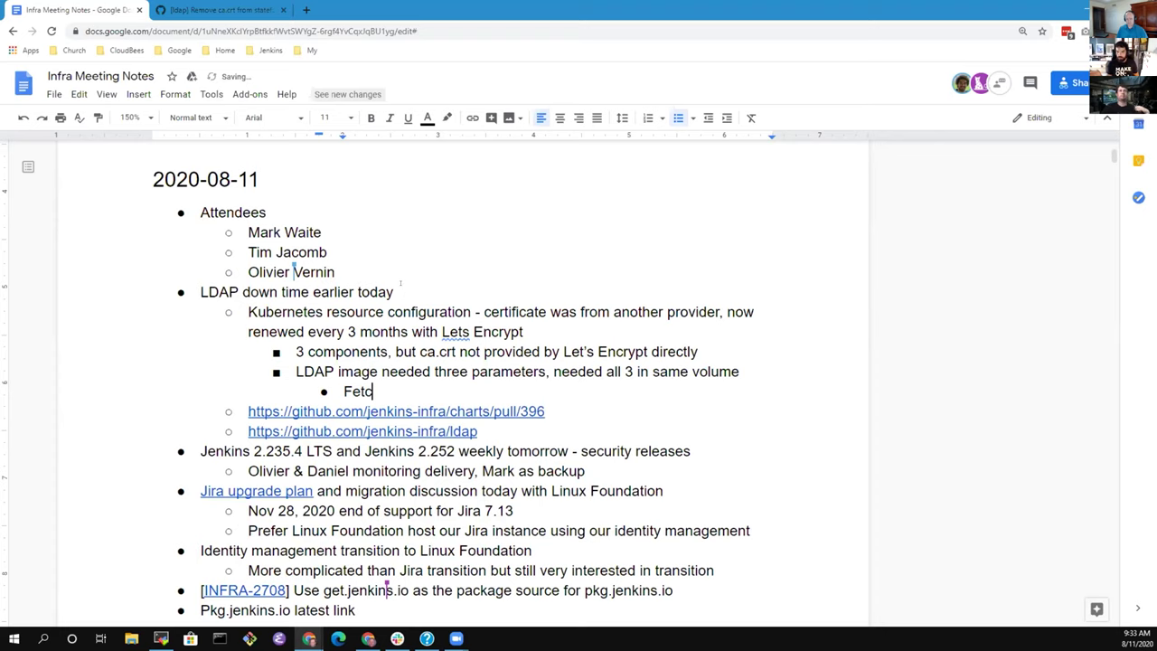
pyautogui.write('h ca.crt from')
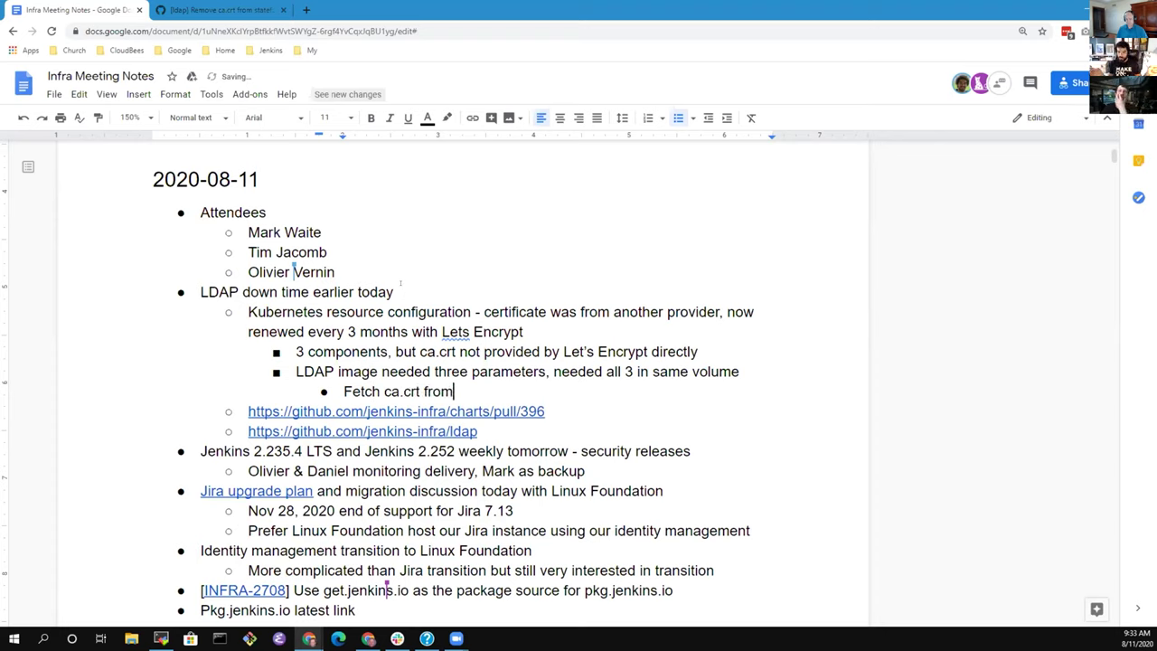
pyautogui.write(' different directory')
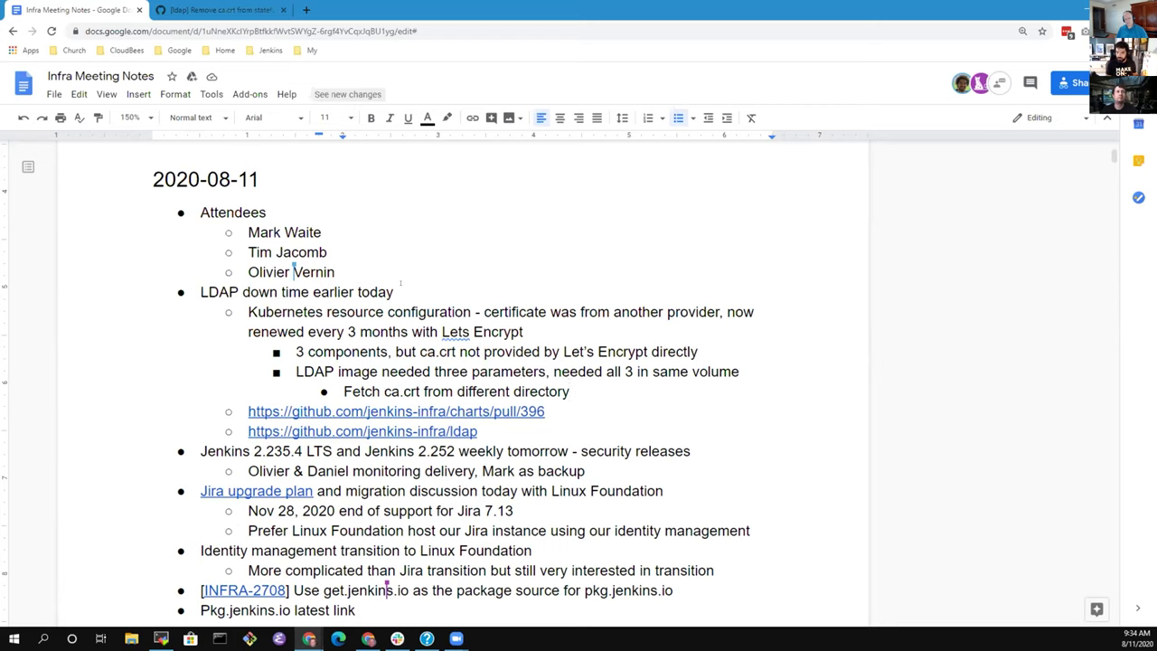
# Begin another bullet below the fetch note with the text "Modified secrets to keep the info i"
pyautogui.press('Return')
pyautogui.write('Modified se')
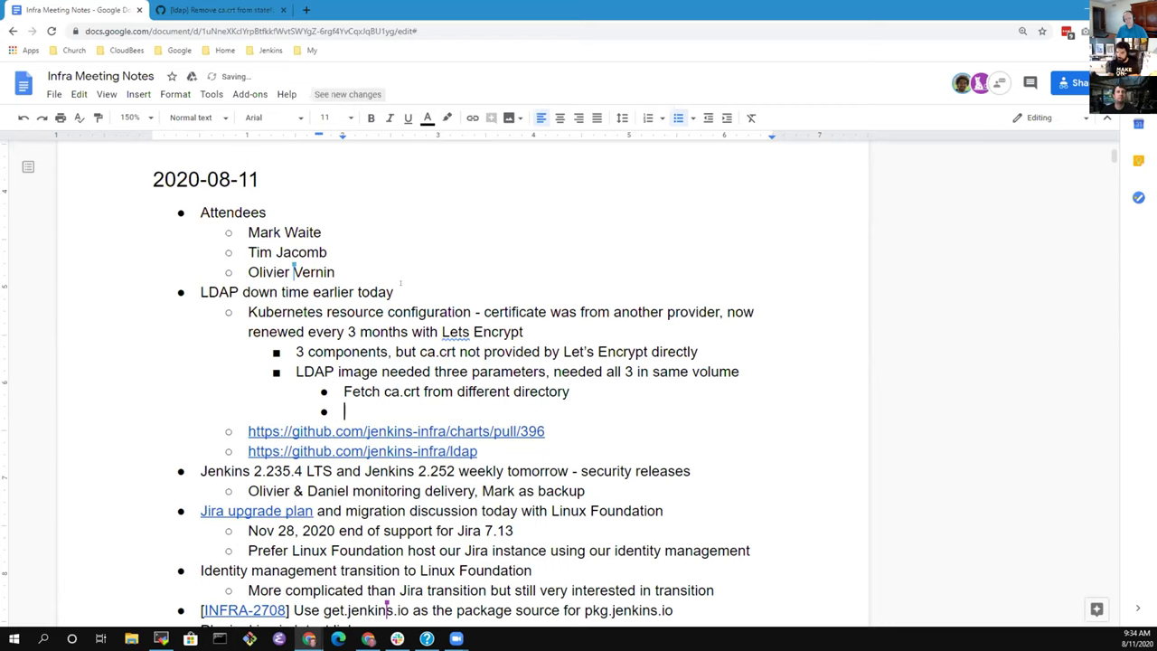
pyautogui.write('crets to keep t')
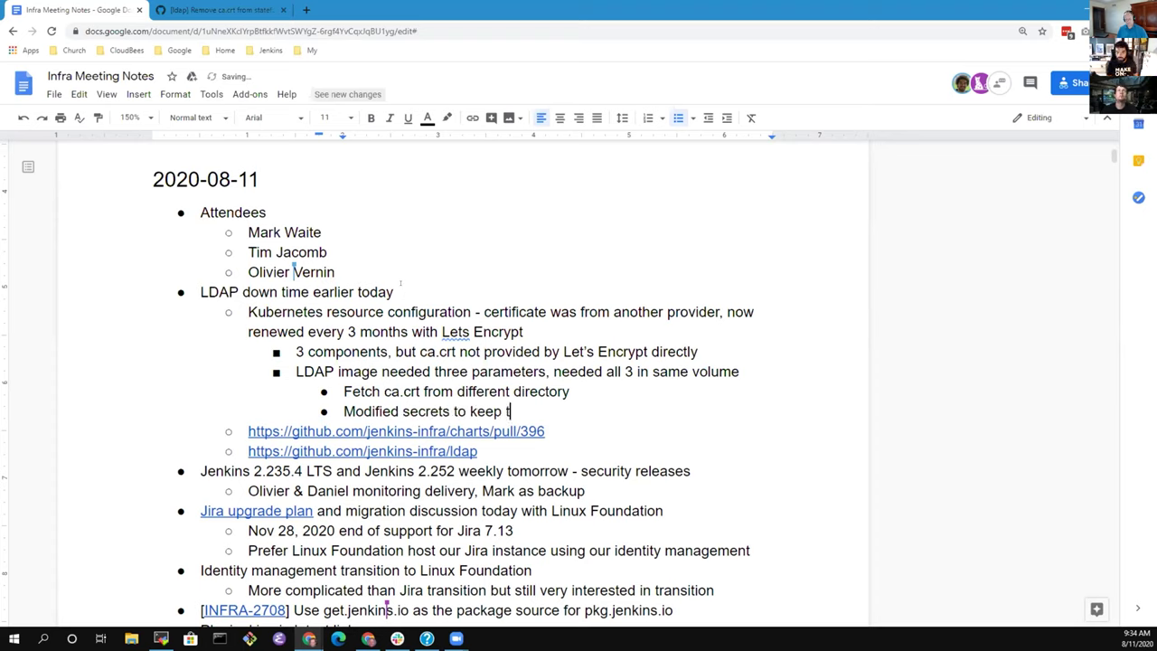
pyautogui.write('he info i')
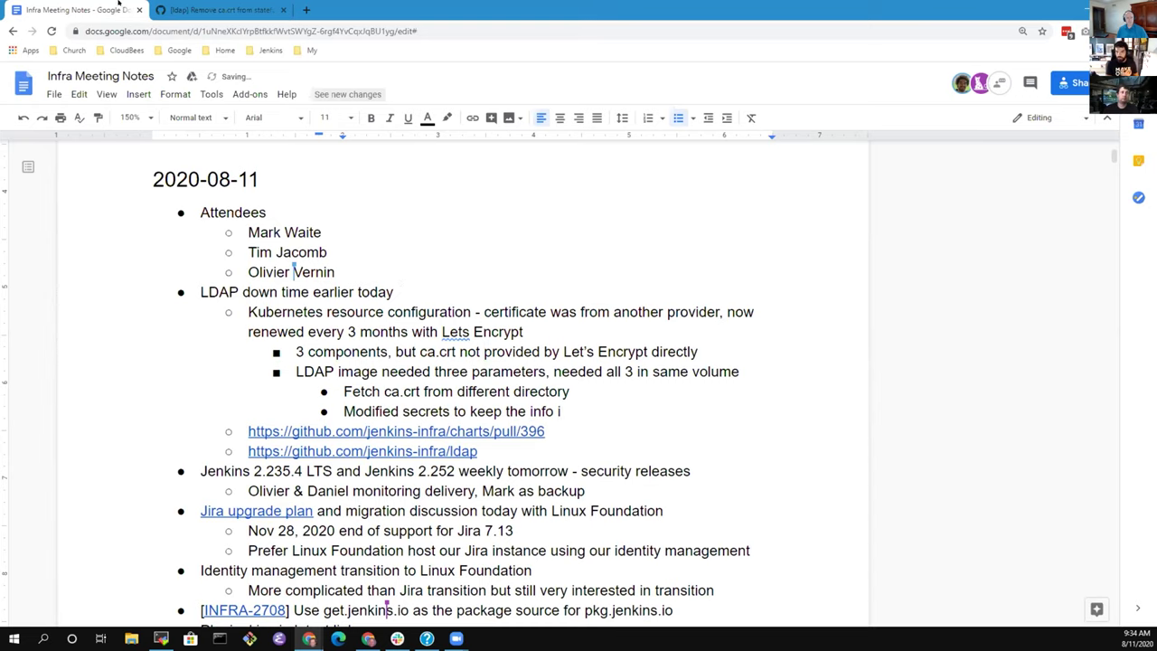
# Switch to the pull request #396 page and examine its changed files
pyautogui.click(224, 9)
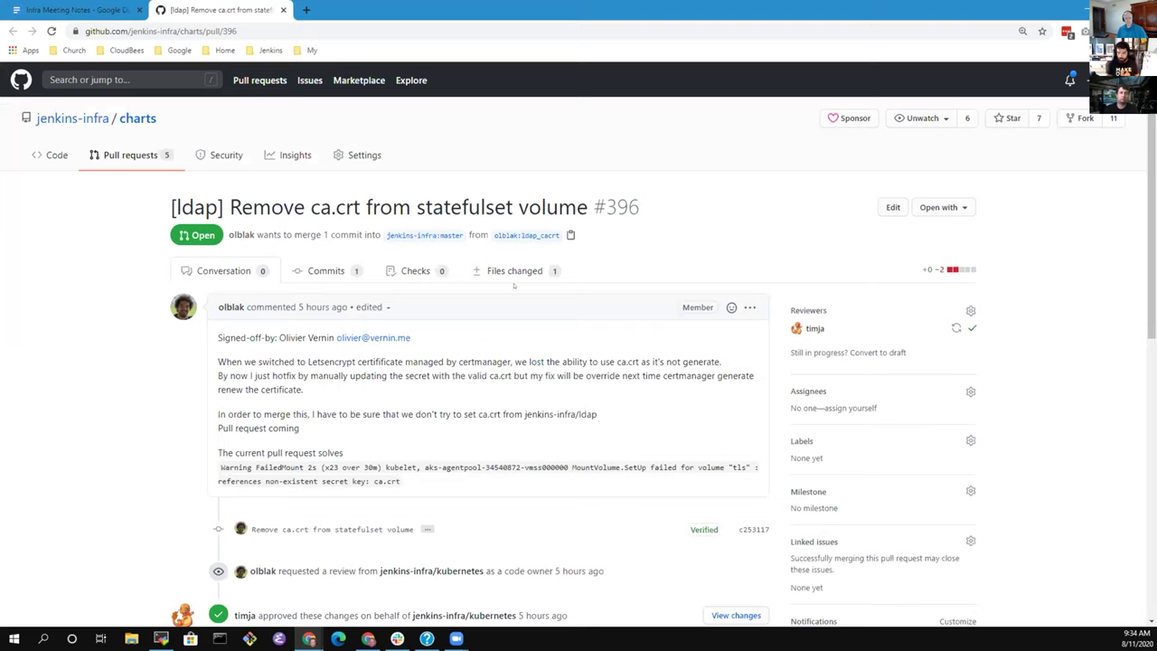
pyautogui.click(514, 271)
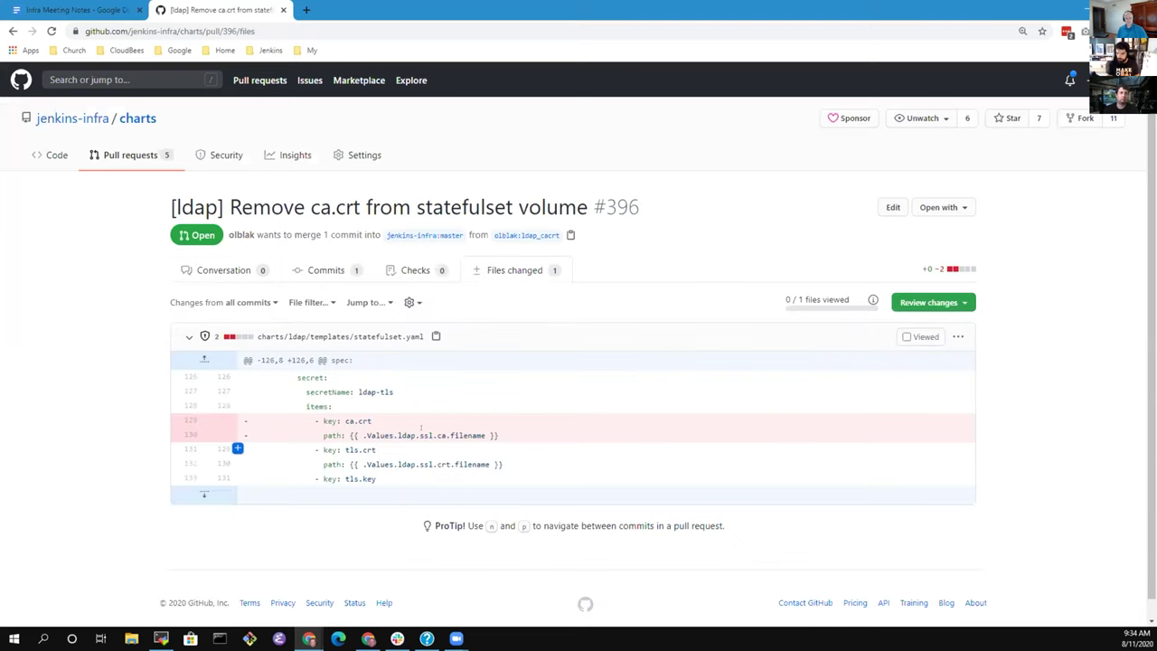
# Open the linked jenkins-infra/ldap repository from the meeting notes and look through its commit history on master
pyautogui.click(78, 9)
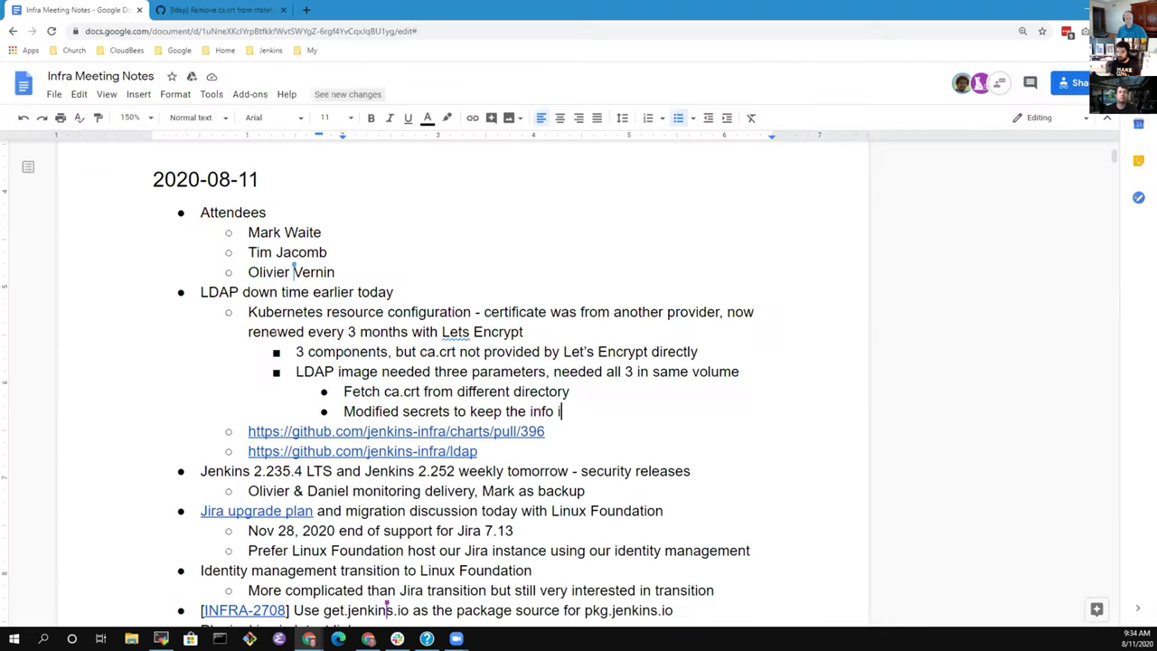
pyautogui.click(409, 449)
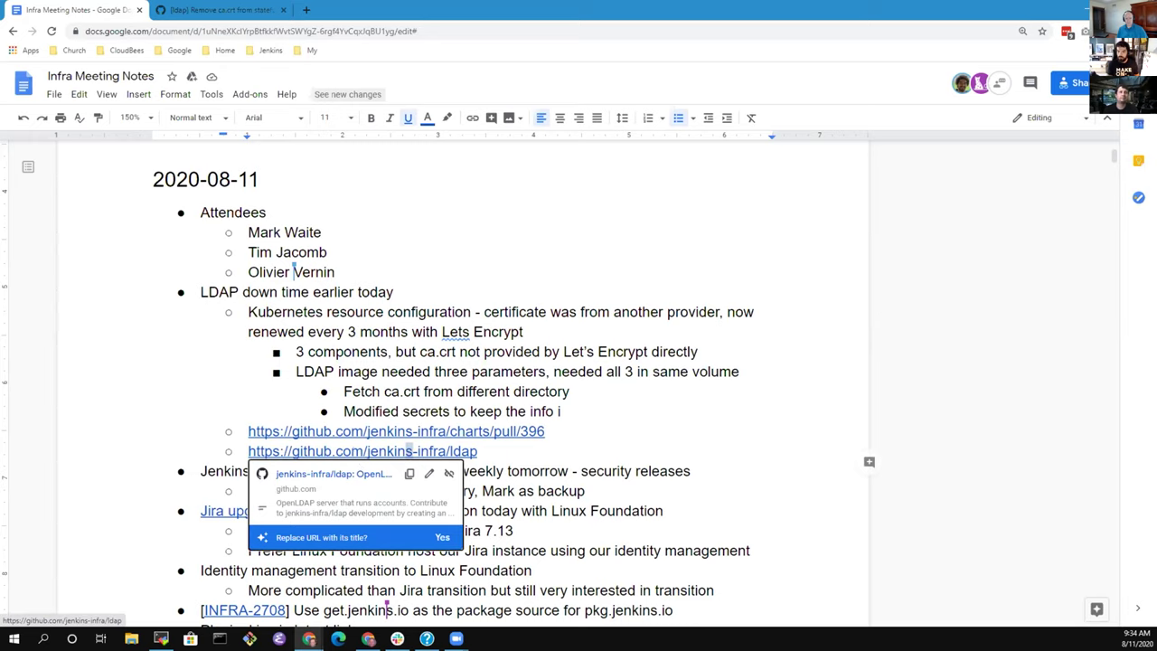
pyautogui.click(366, 479)
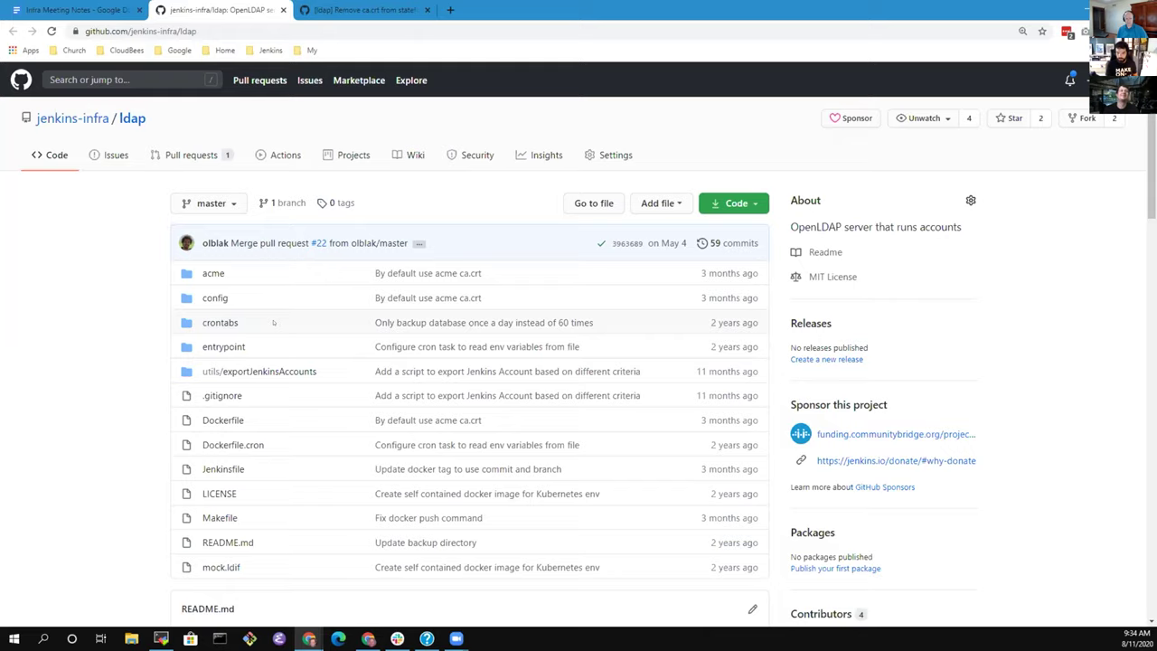
pyautogui.scroll(-2, 282, 330)
pyautogui.scroll(2, 282, 331)
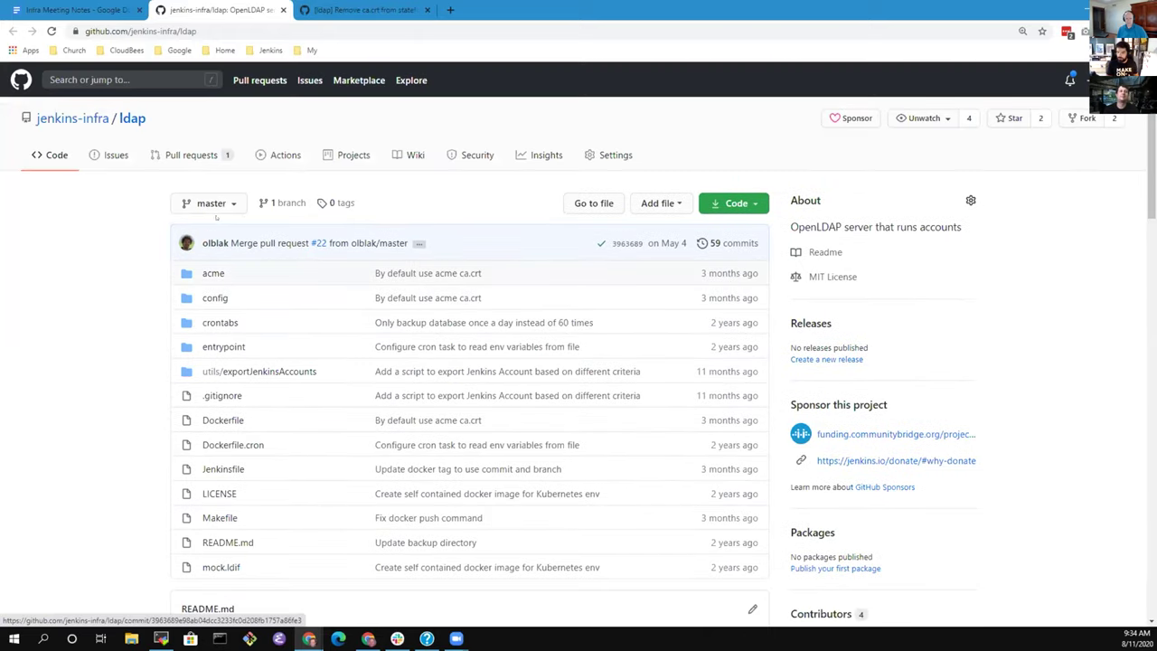
pyautogui.click(726, 244)
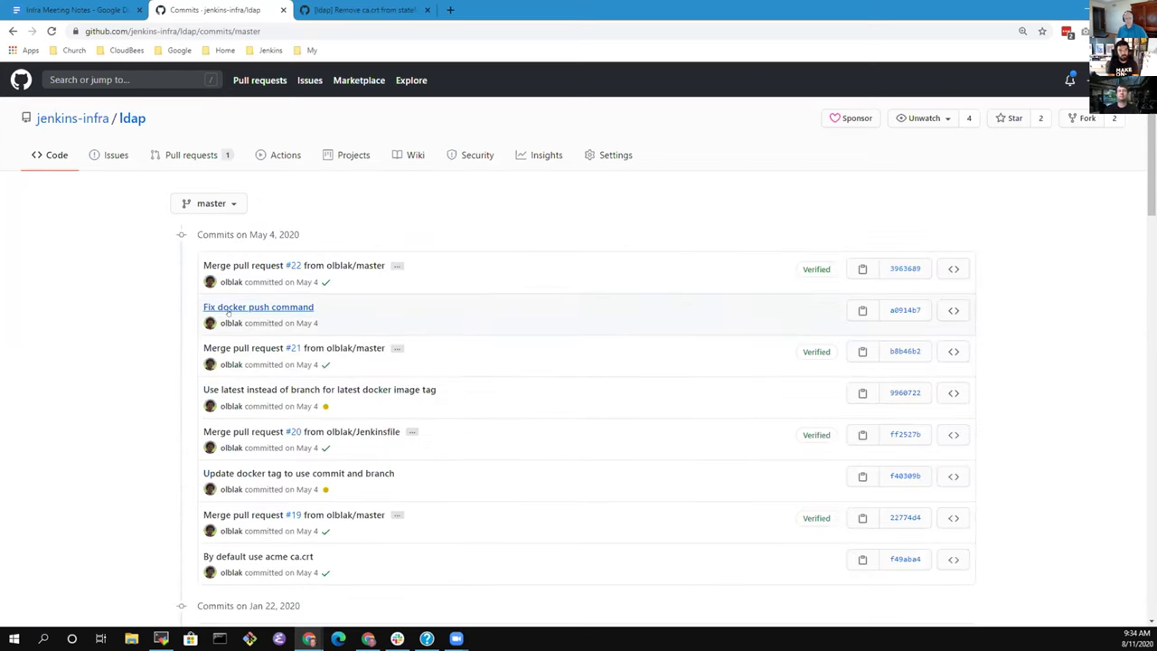
# Return to the meeting notes and extend the secrets bullet to read "Modified secrets to keep the info in"
pyautogui.click(98, 8)
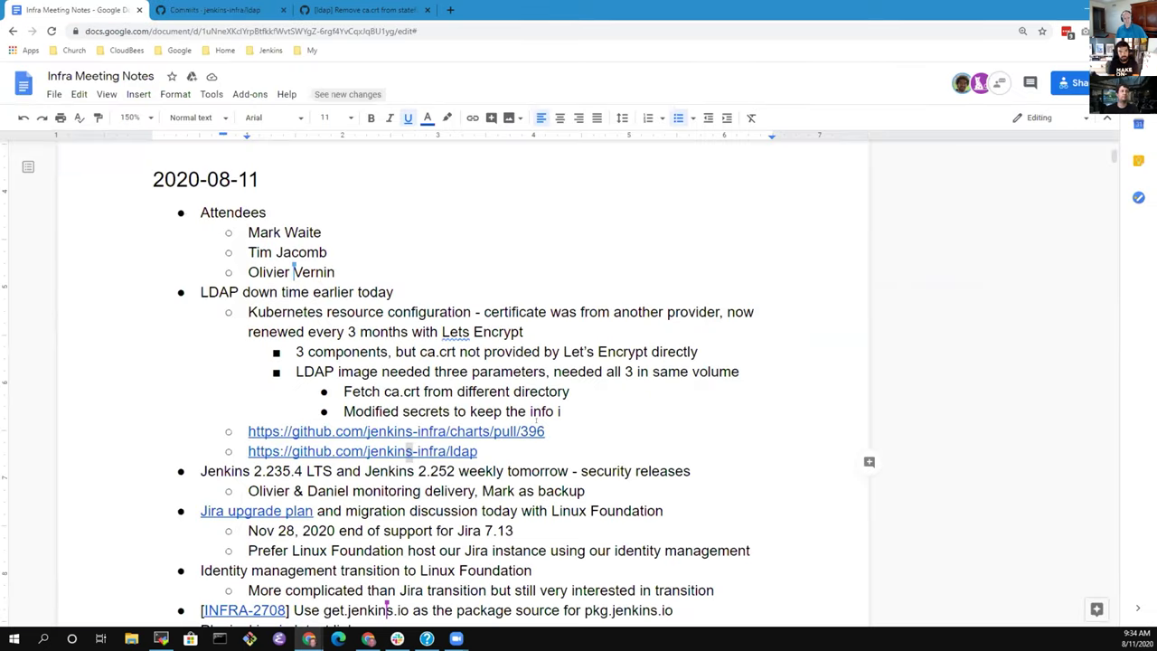
pyautogui.click(545, 412)
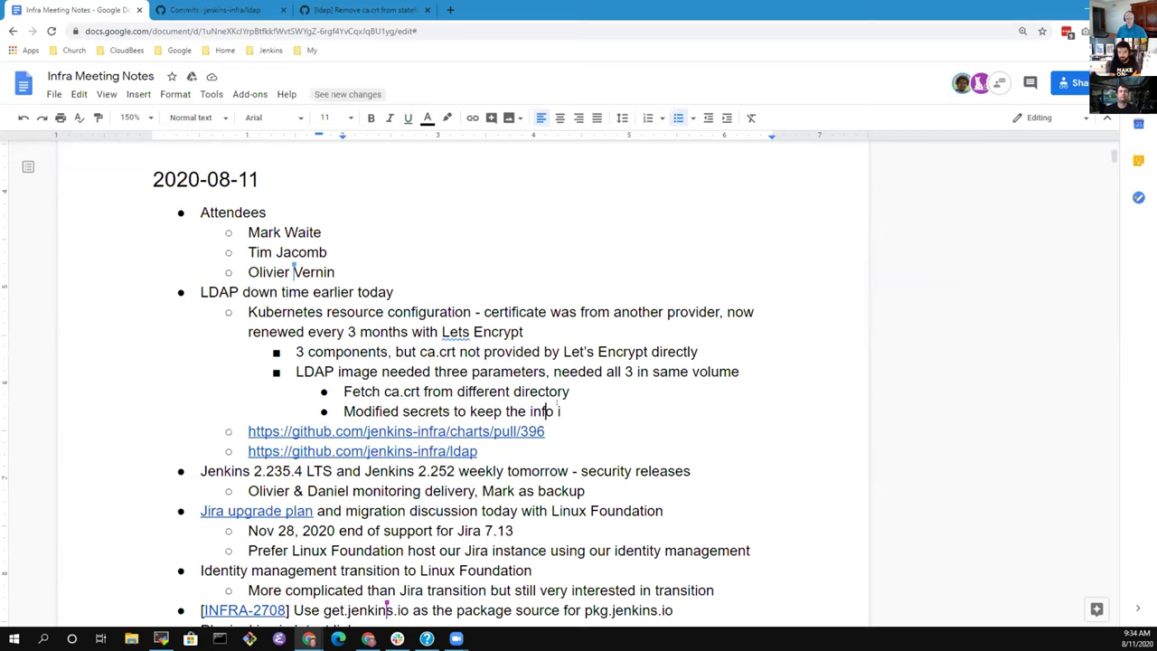
pyautogui.write('n')
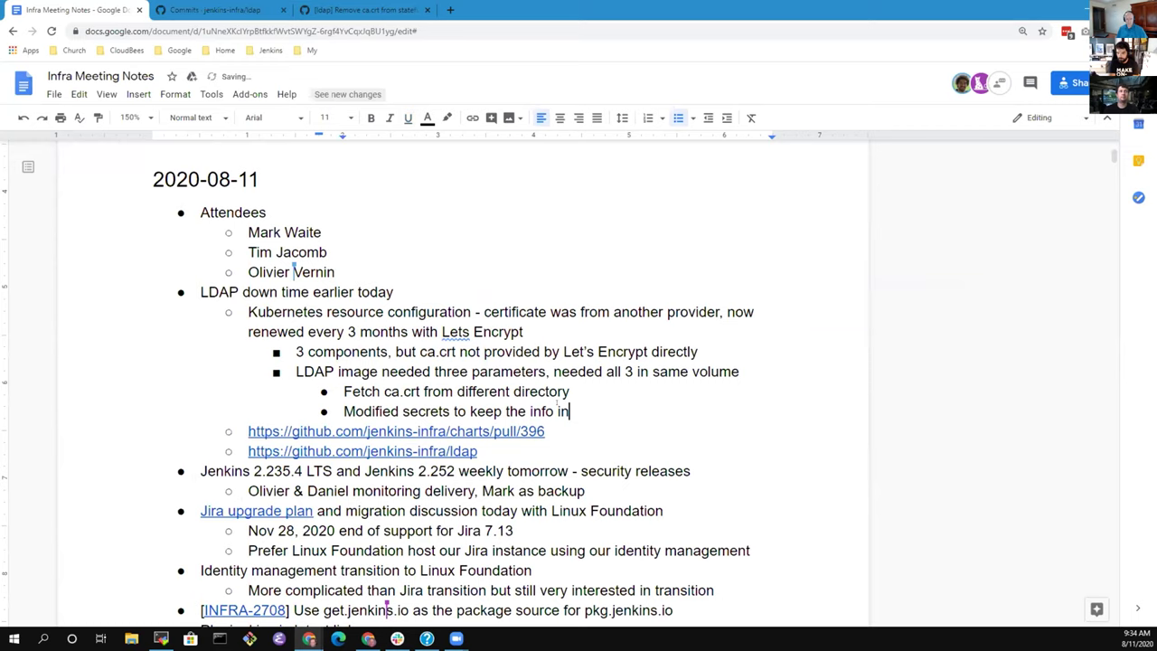
# Add a bullet one level up, below the secrets note: "Tried to connect to Jira, saw incorrect report of password change"
pyautogui.press('Return')
pyautogui.hotkey('shift', 'Tab')
pyautogui.write('Trie')
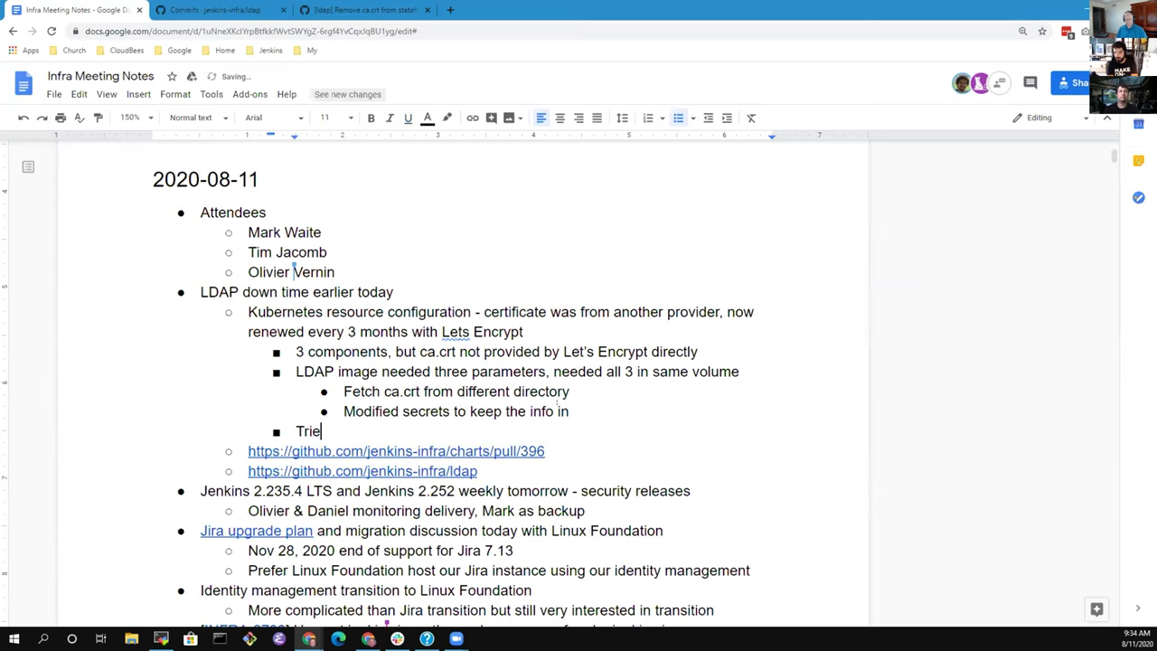
pyautogui.write('d to connect o ')
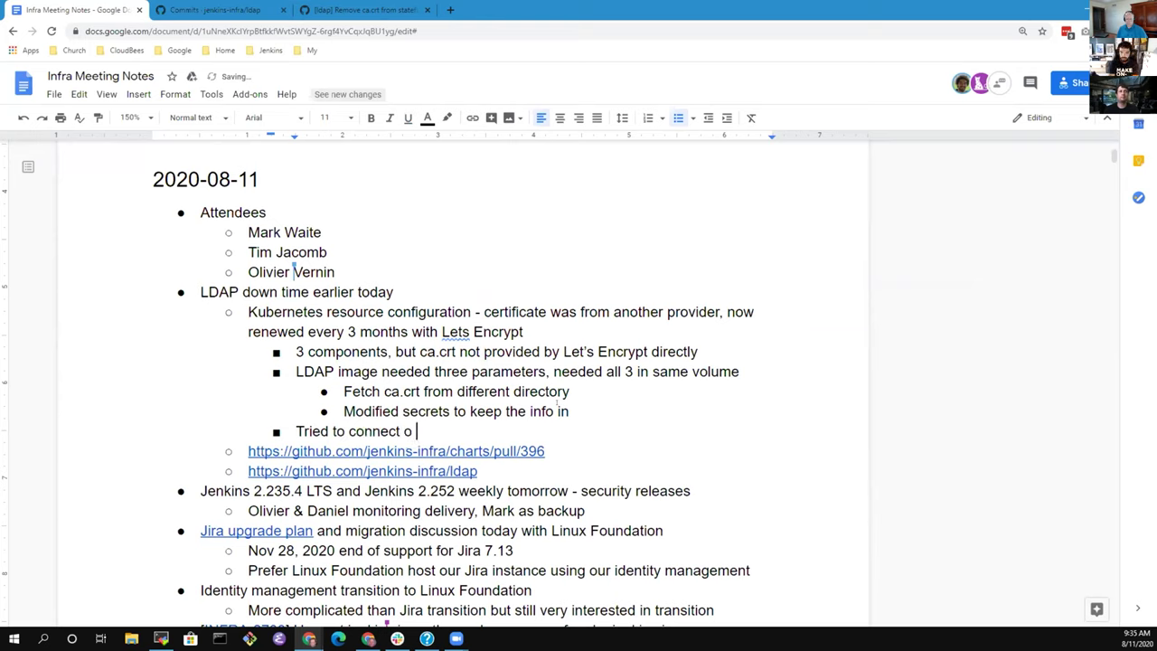
pyautogui.write('Jira,')
pyautogui.hotkey('ctrl', 'Left')
pyautogui.hotkey('ctrl', 'Left')
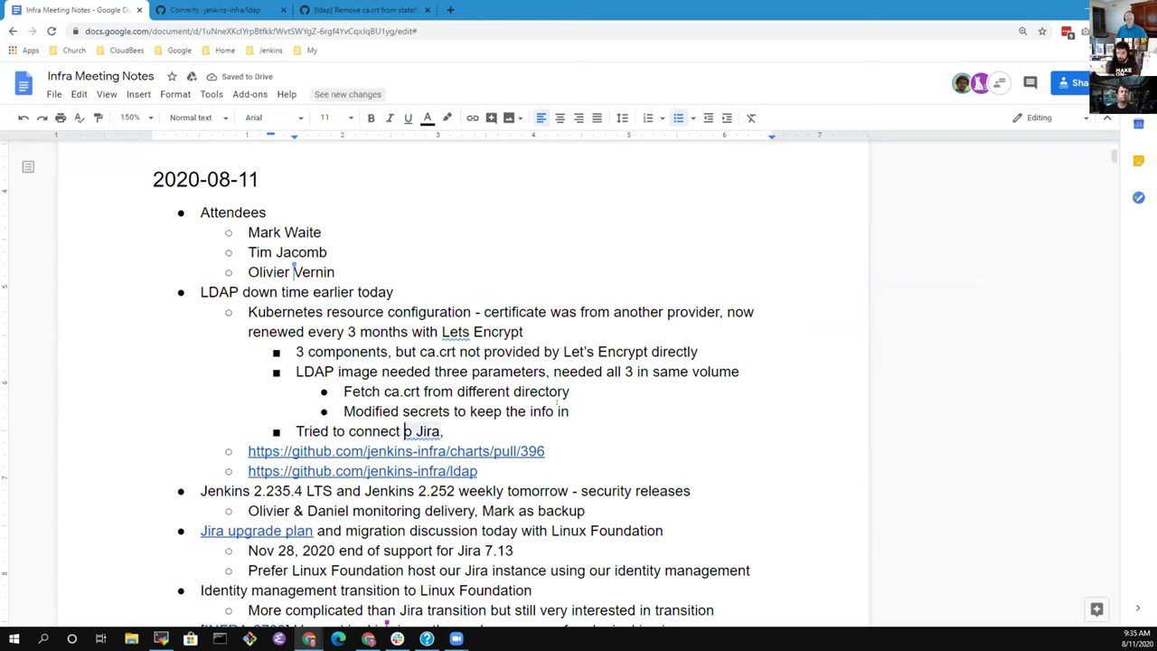
pyautogui.write('t')
pyautogui.press('End')
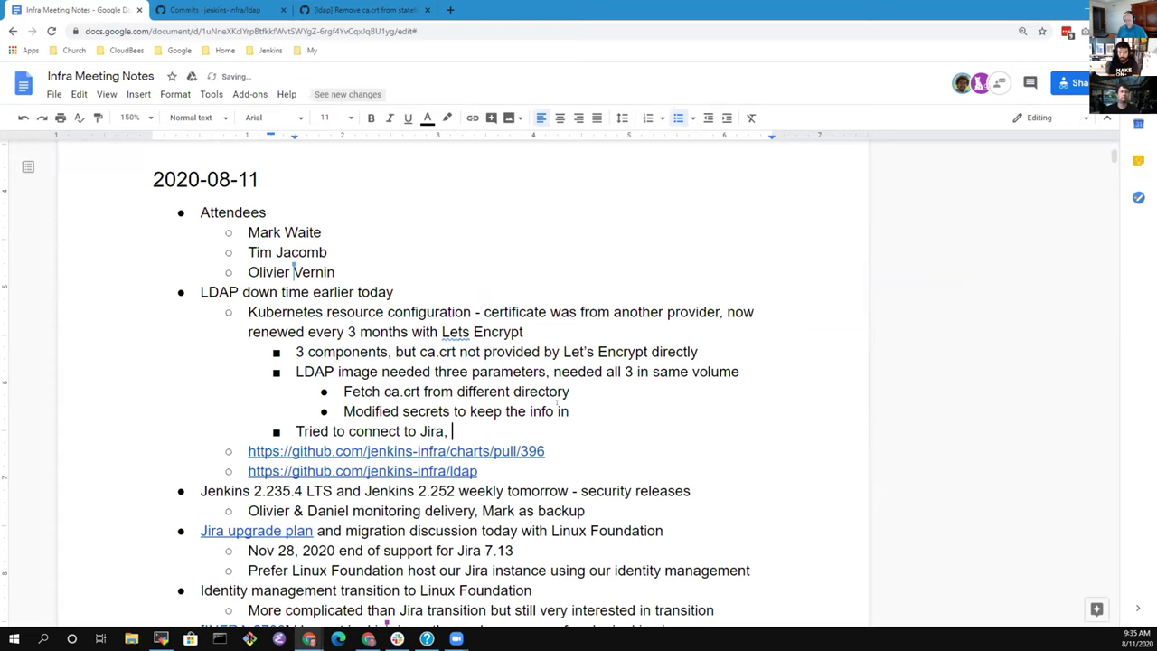
pyautogui.write('saw incorrect report of password change')
# Add a nested bullet under the Jira connection note: "LDAP container was not running"
pyautogui.press('Return')
pyautogui.press('Tab')
pyautogui.write('LDAP container w')
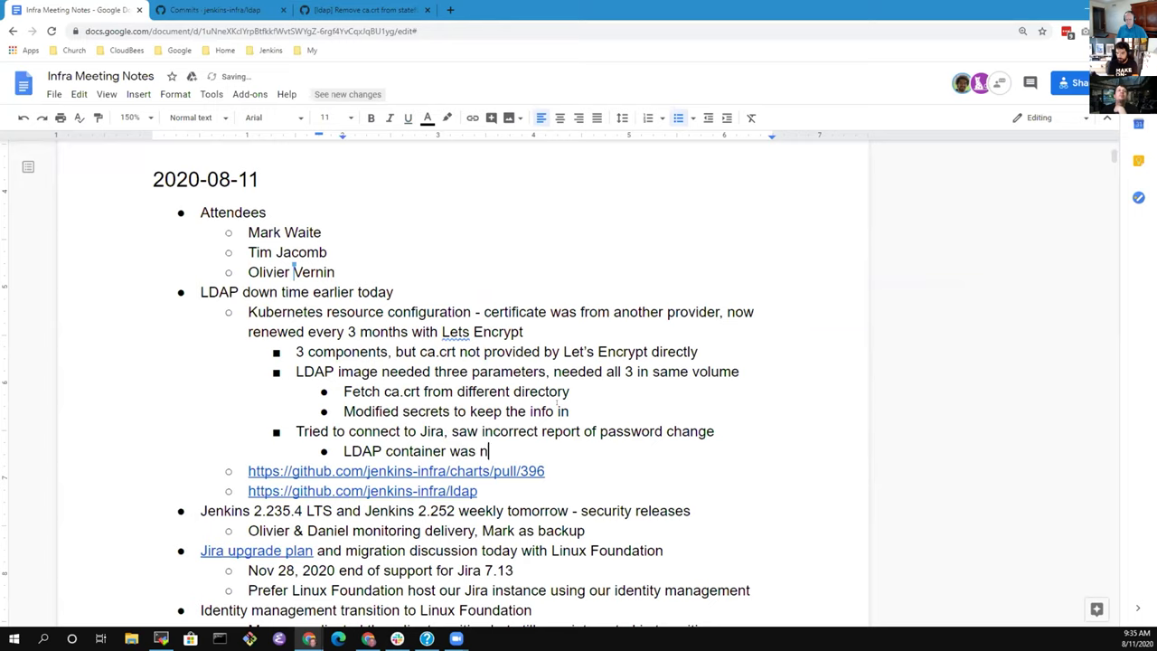
pyautogui.write('ot running')
# Add a bullet below the container note: "Reviewed logs, showed that the ca.crt file did not exist"
pyautogui.press('Return')
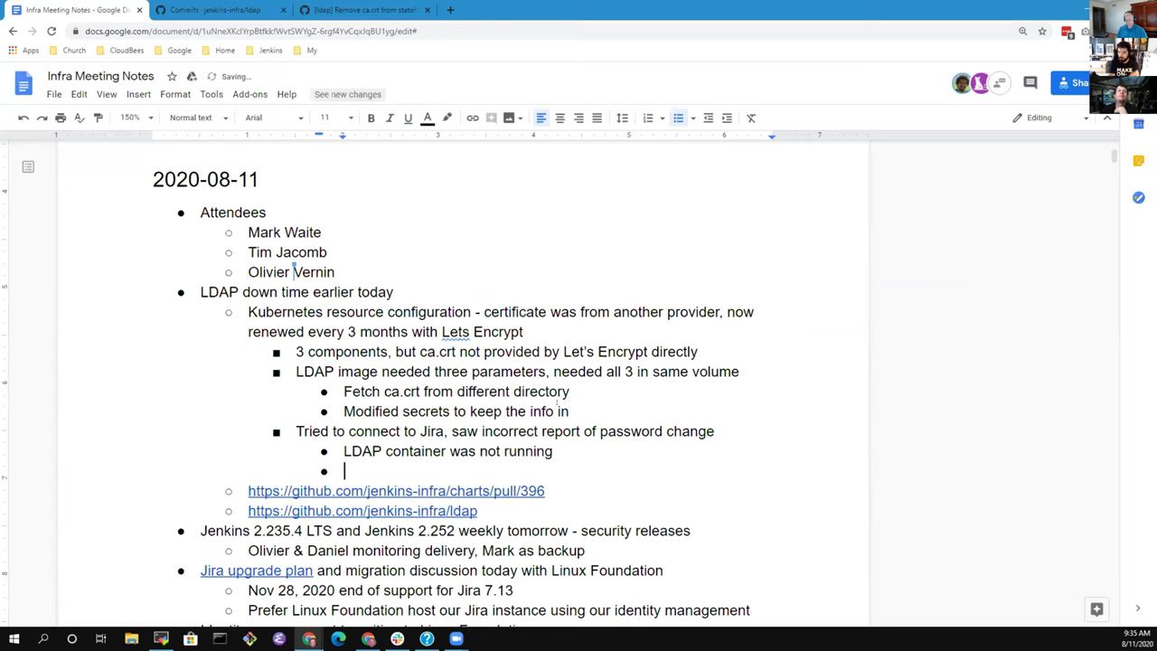
pyautogui.write('Reviewed logs, ')
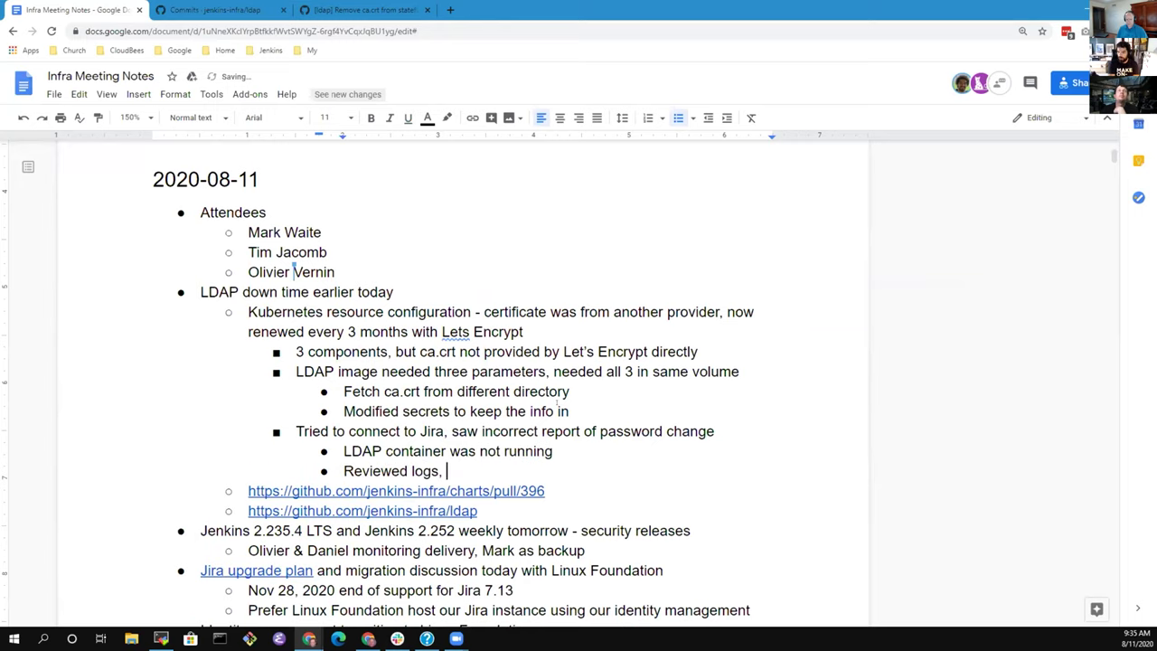
pyautogui.write('showed that ')
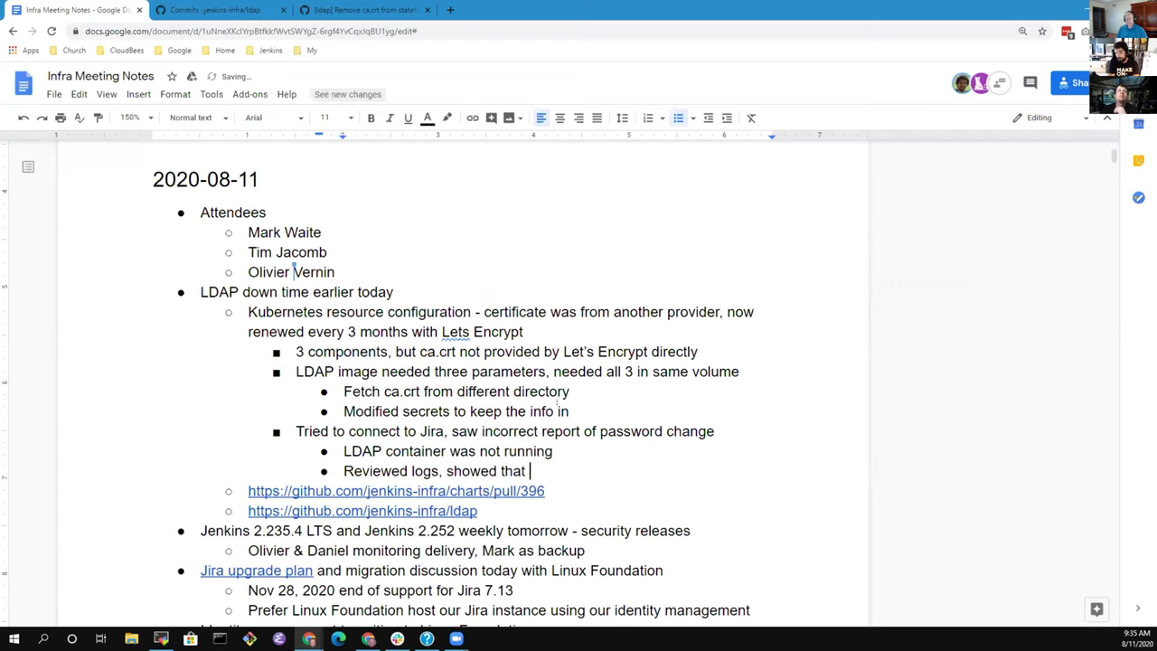
pyautogui.write('the ca.crt ')
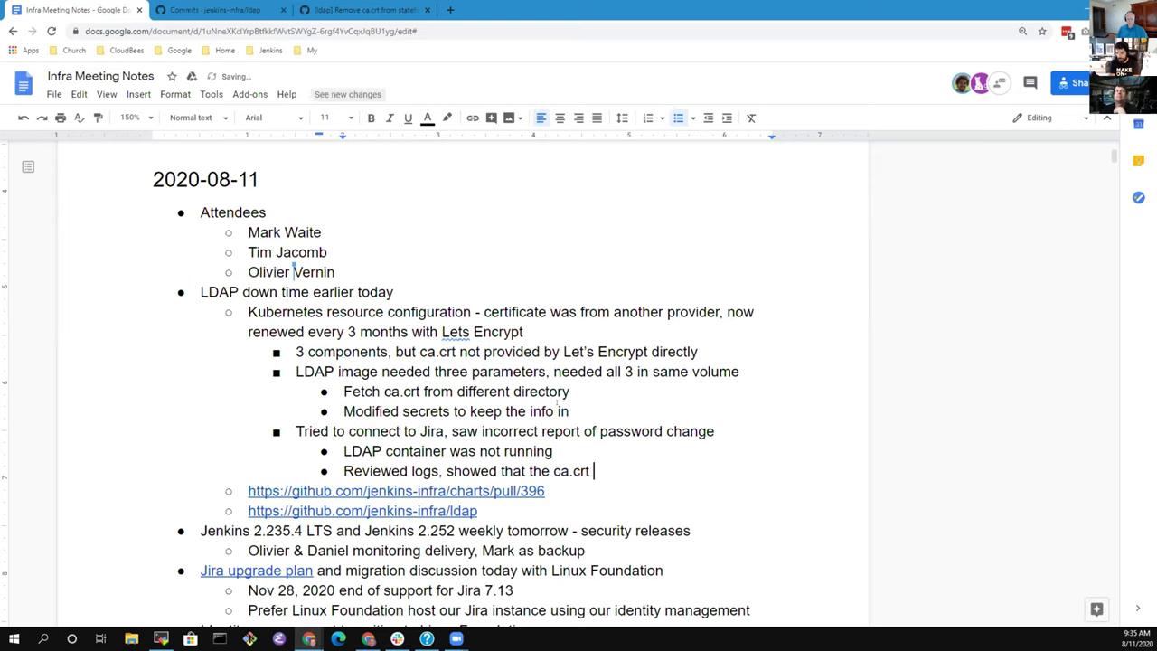
pyautogui.write('file did no')
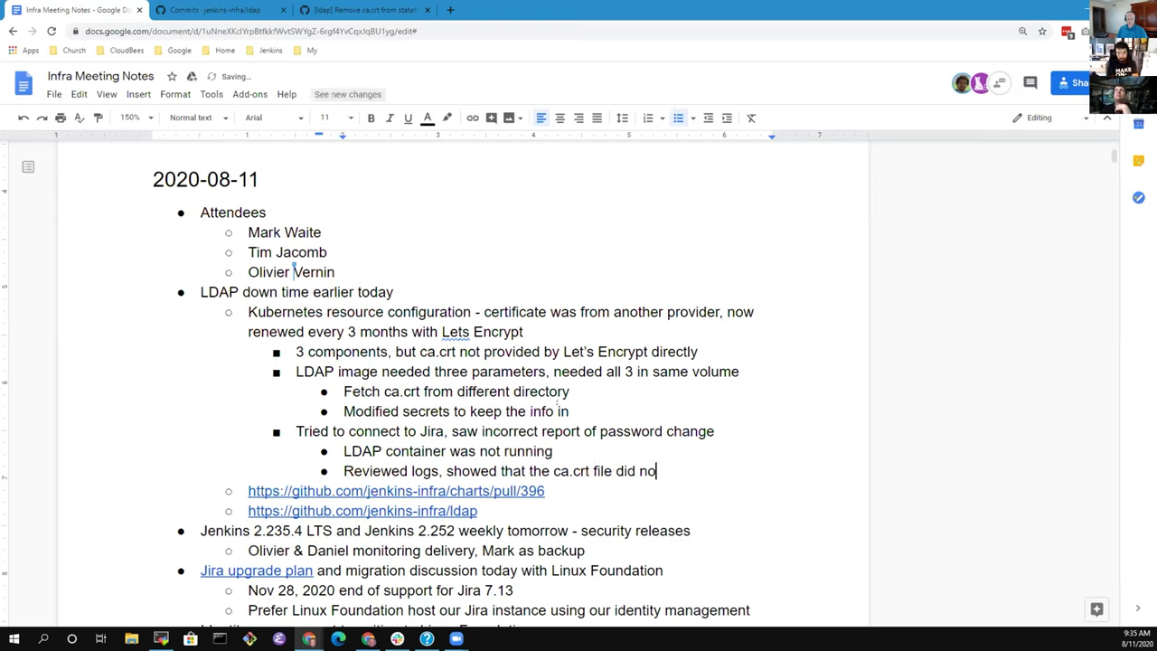
pyautogui.write('t exist')
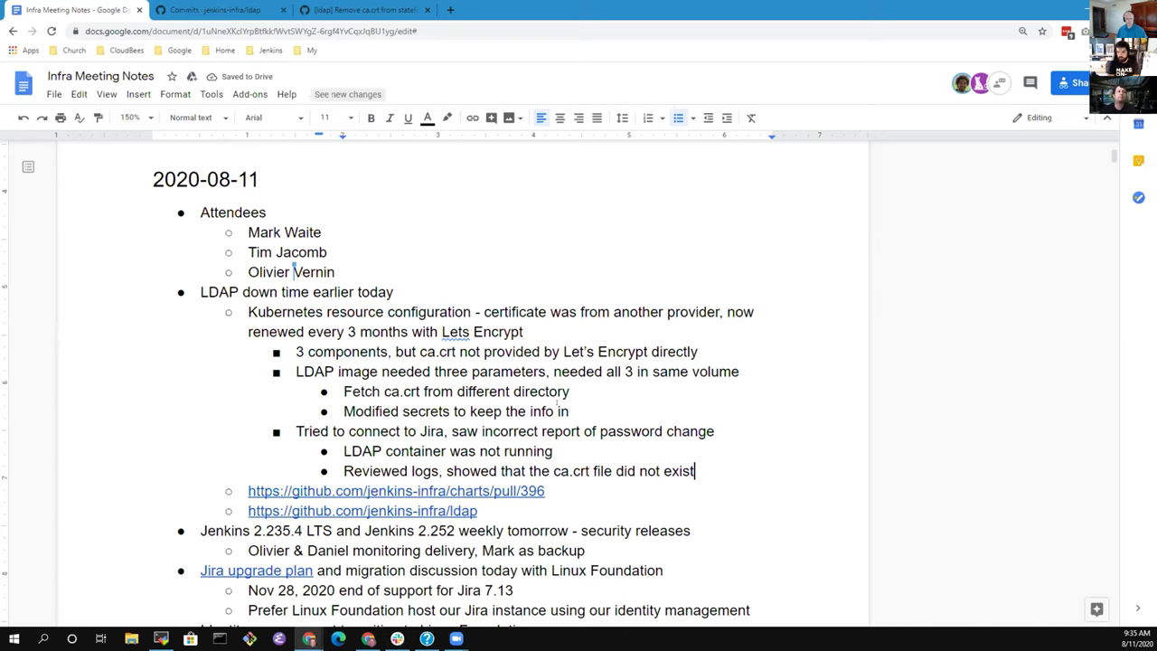
# Add a bullet below the logs note: "Solved with a quick fix to modify the k8s volume"
pyautogui.press('Return')
pyautogui.write('Sol')
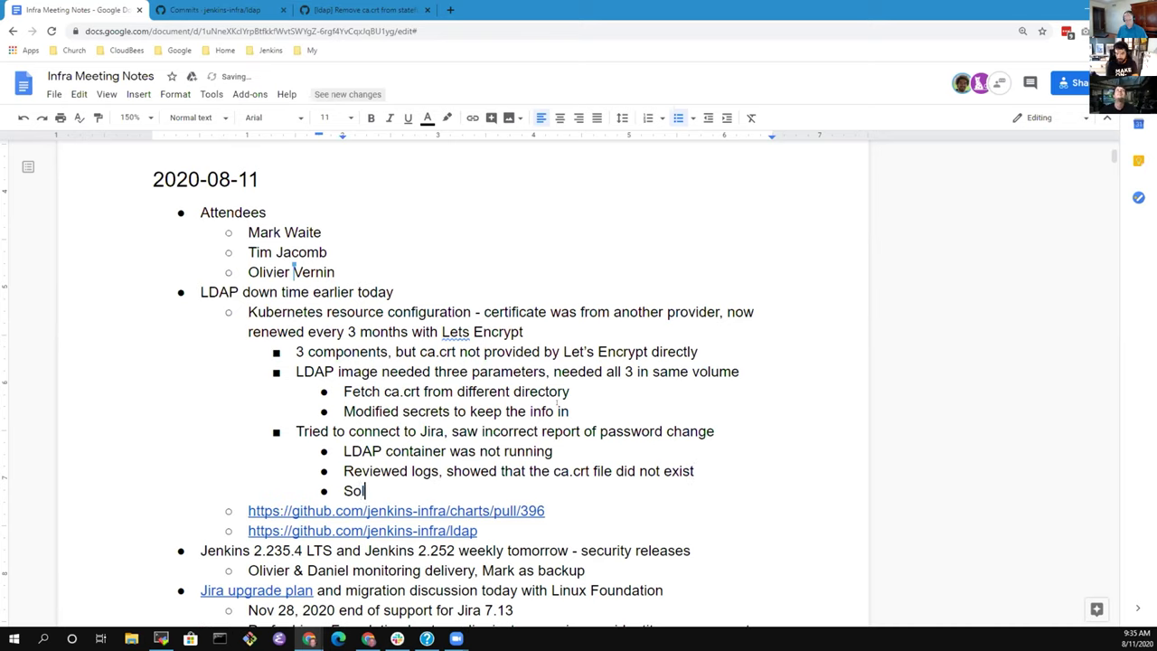
pyautogui.write('ved with a ')
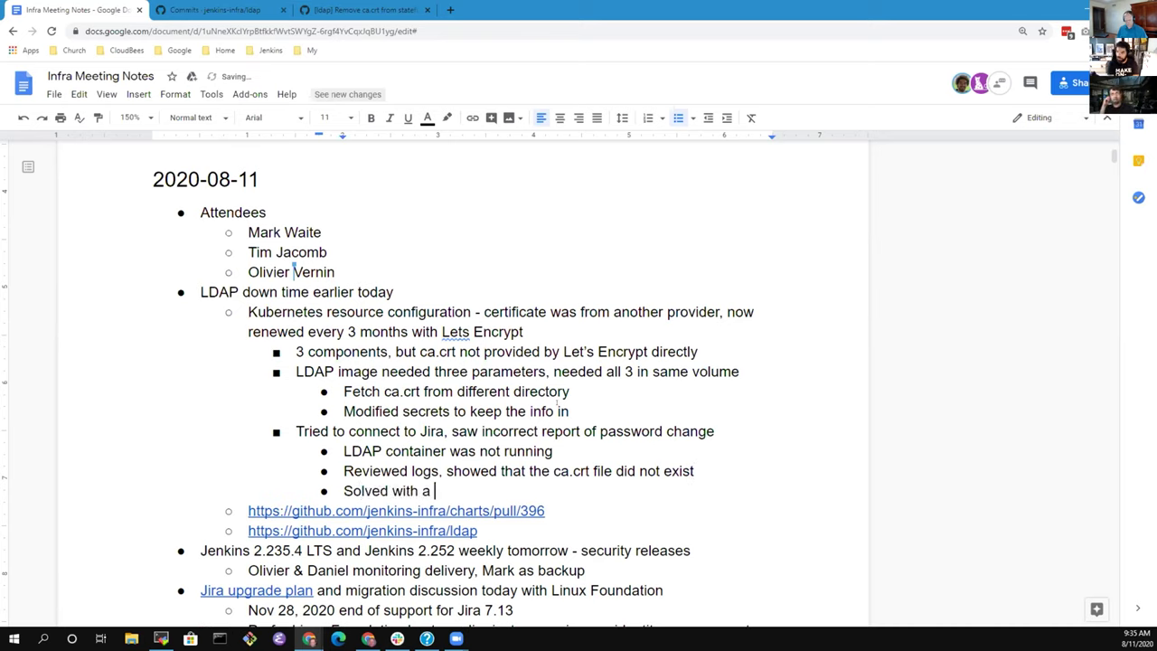
pyautogui.write('quick fix to modify the k8s ')
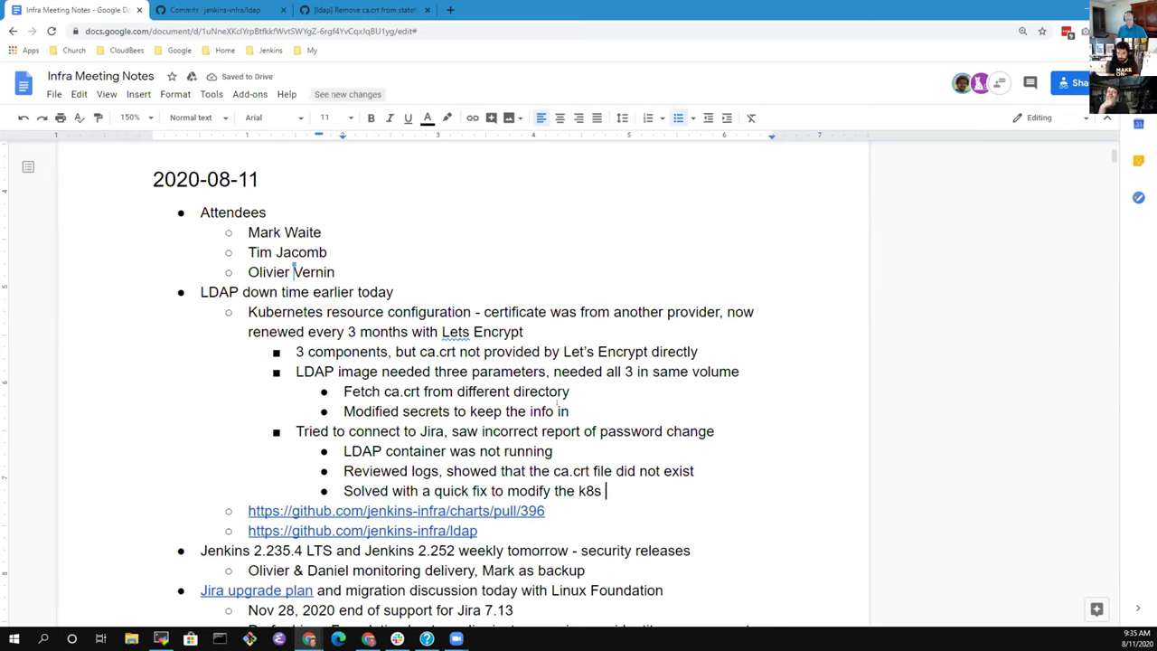
pyautogui.write('volume')
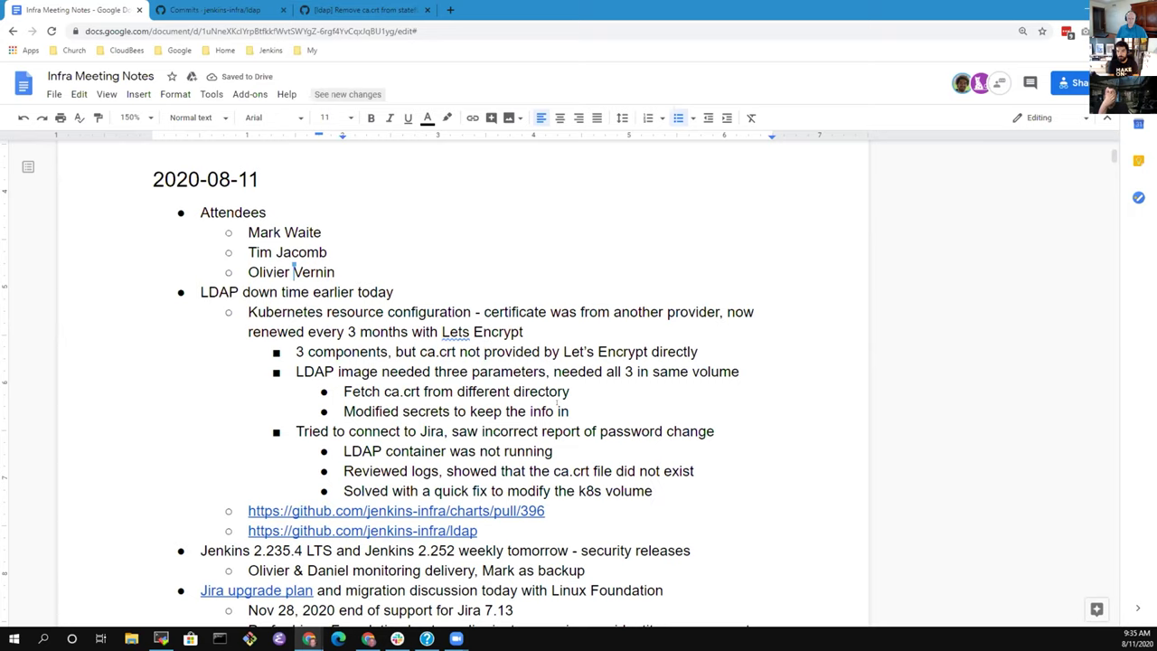
# Add a bullet one level up, below the quick fix note: "Opened two PRs for permanent fix"
pyautogui.press('Return')
pyautogui.hotkey('shift', 'Tab')
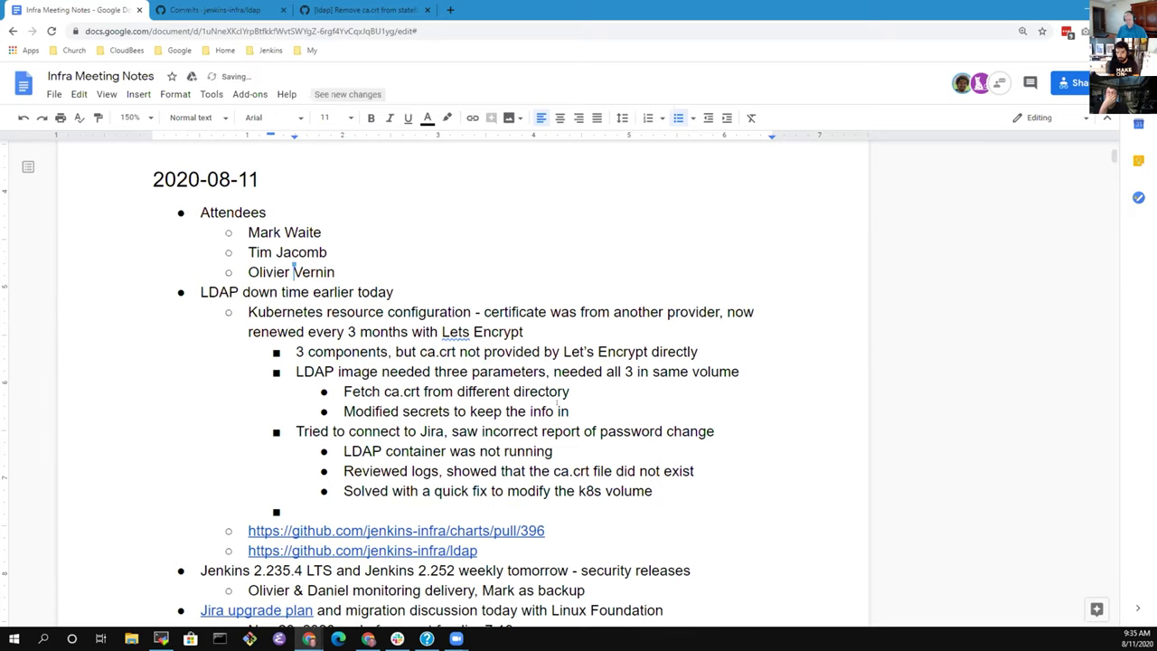
pyautogui.write('Open')
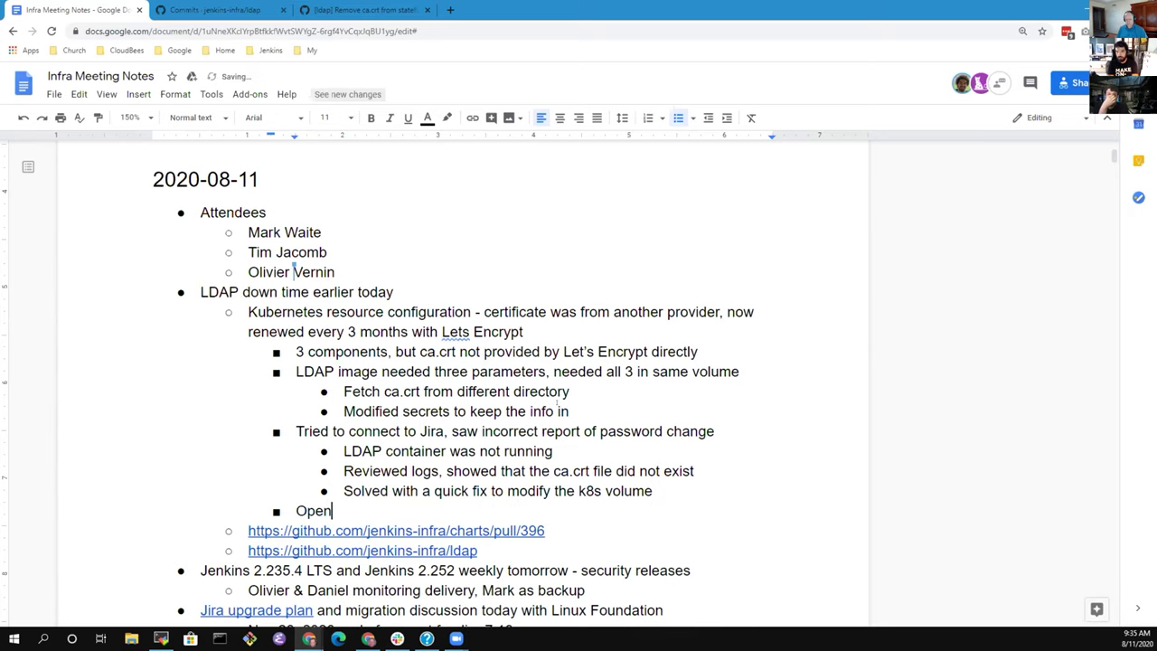
pyautogui.write('ed two PR')
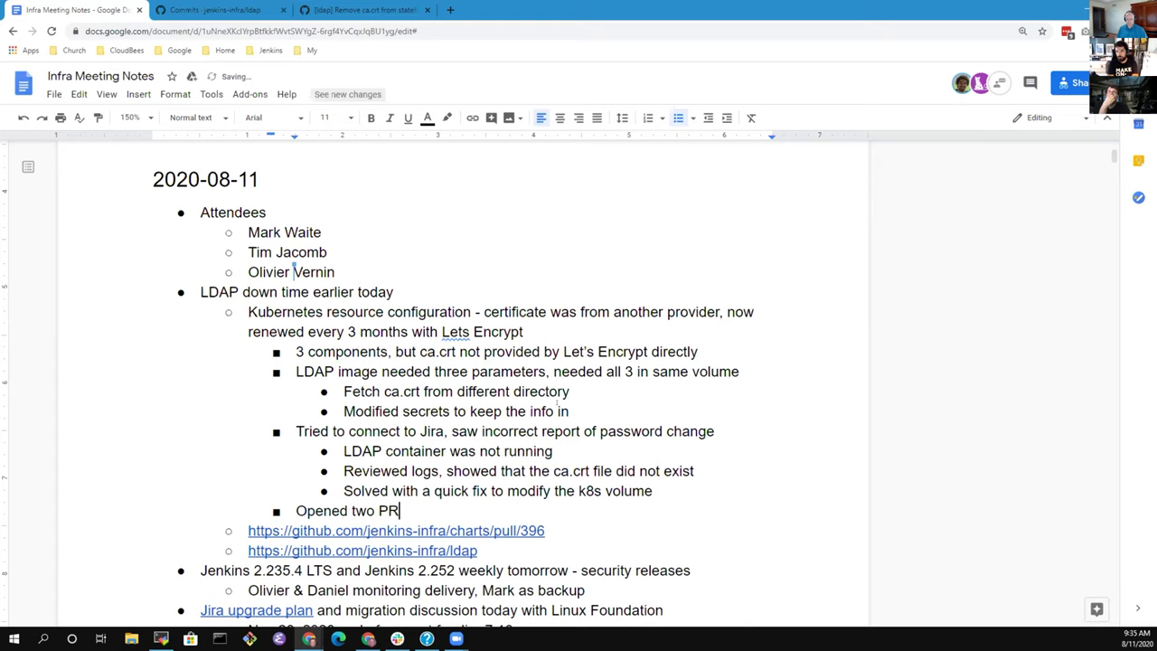
pyautogui.write('s for long term')
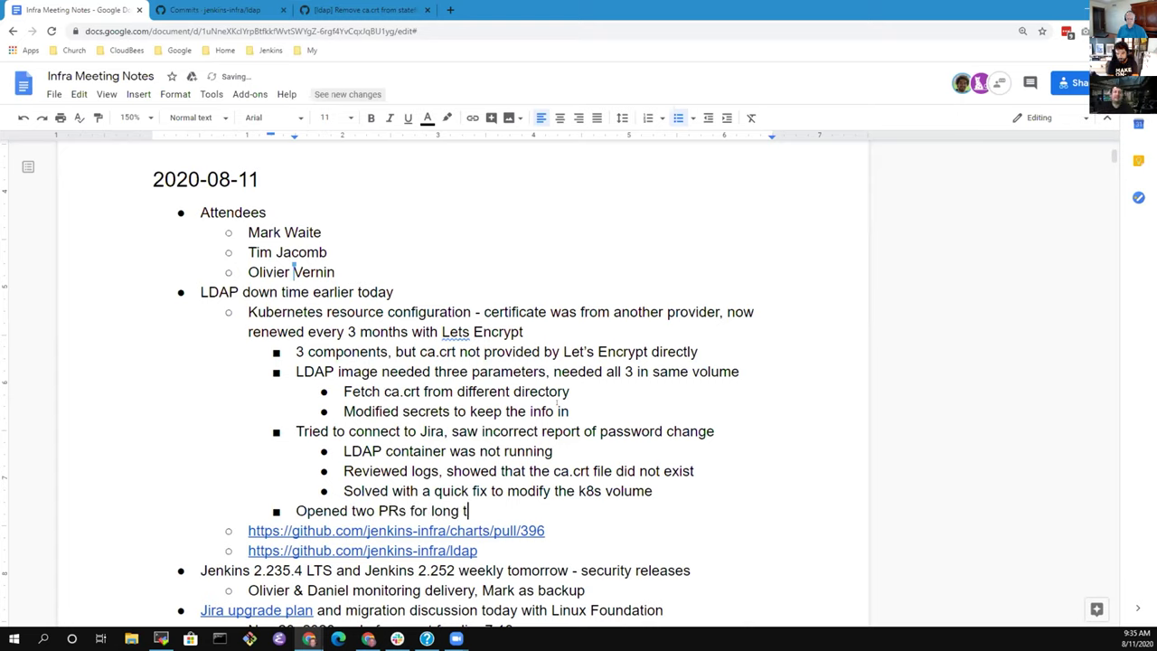
pyautogui.press('BackSpace')
pyautogui.press('BackSpace')
pyautogui.press('BackSpace')
pyautogui.press('BackSpace')
pyautogui.press('BackSpace')
pyautogui.press('BackSpace')
pyautogui.press('BackSpace')
pyautogui.press('BackSpace')
pyautogui.press('BackSpace')
pyautogui.write('perma')
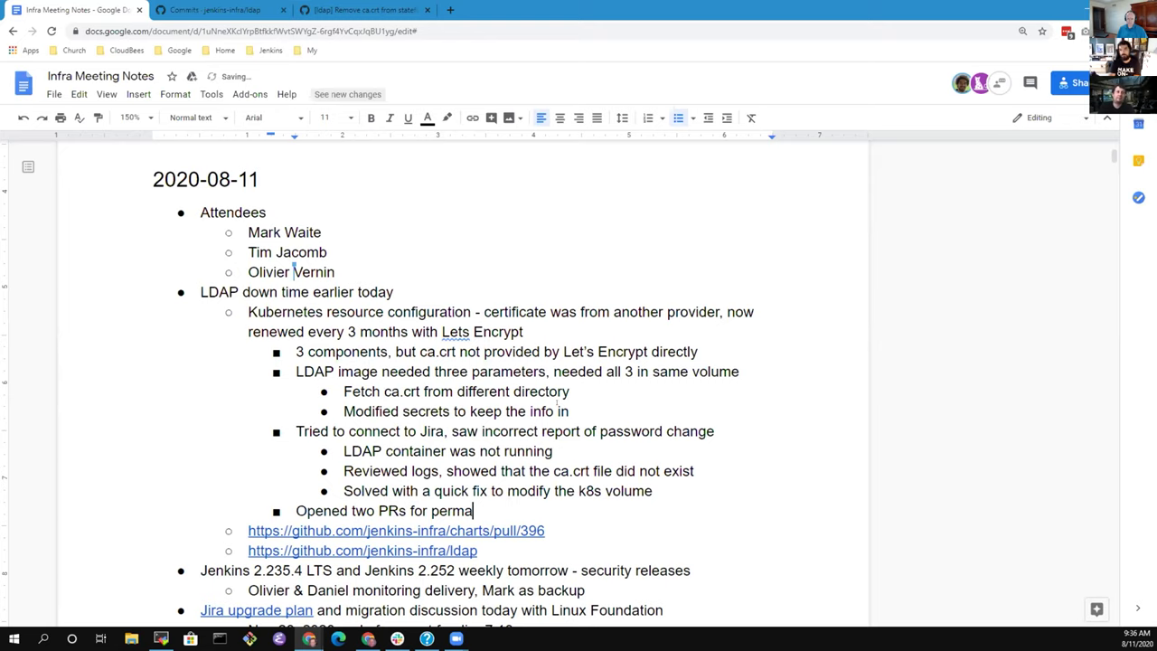
pyautogui.write('nent fix')
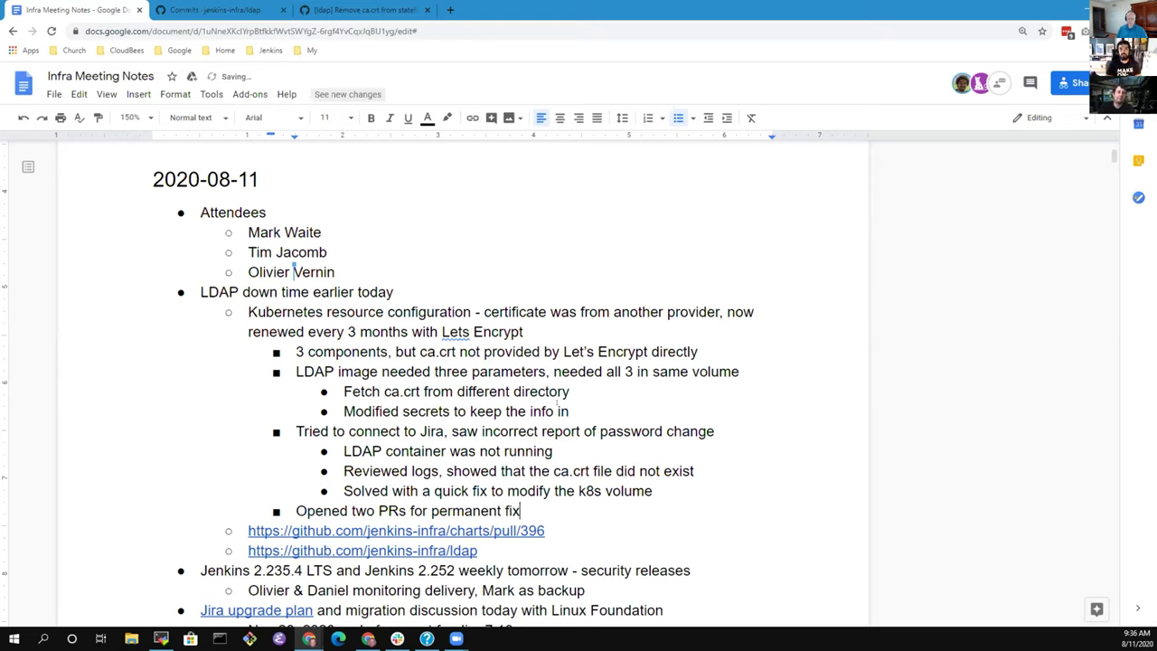
# Add a bullet below the jenkins-infra/ldap link: "Potential issue in future - Let's Encrypt certificate needs a restart at least every 3 months"
pyautogui.press('Down')
pyautogui.press('Down')
pyautogui.press('Down')
pyautogui.press('Up')
pyautogui.press('Up')
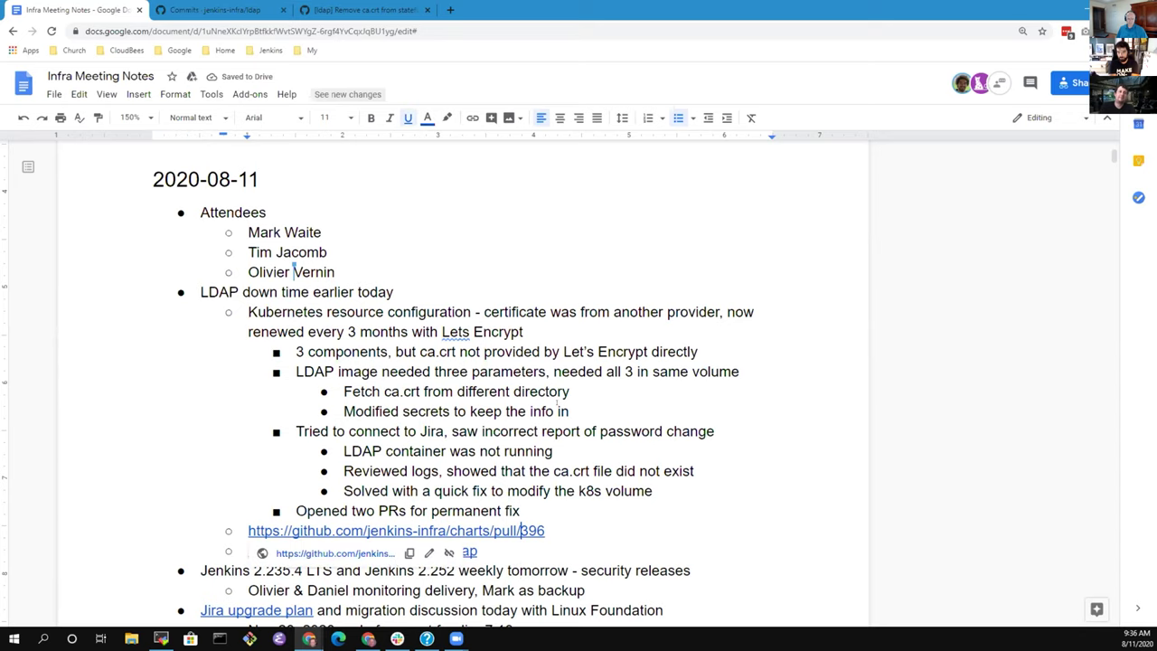
pyautogui.press('Down')
pyautogui.press('Down')
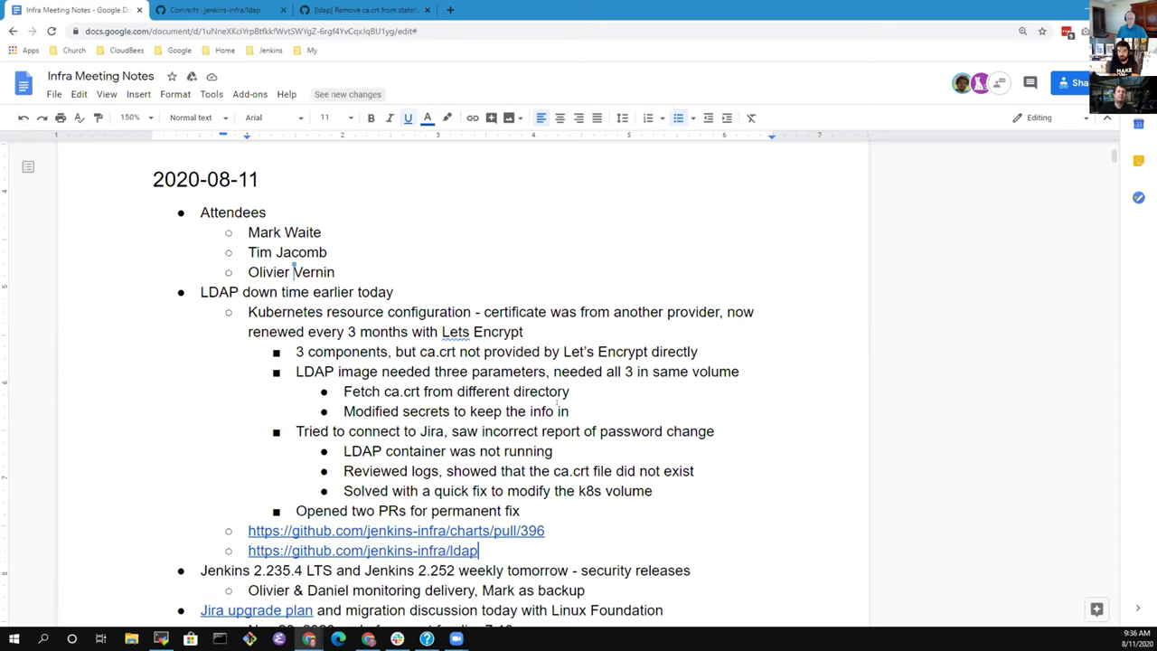
pyautogui.press('Up')
pyautogui.press('Return')
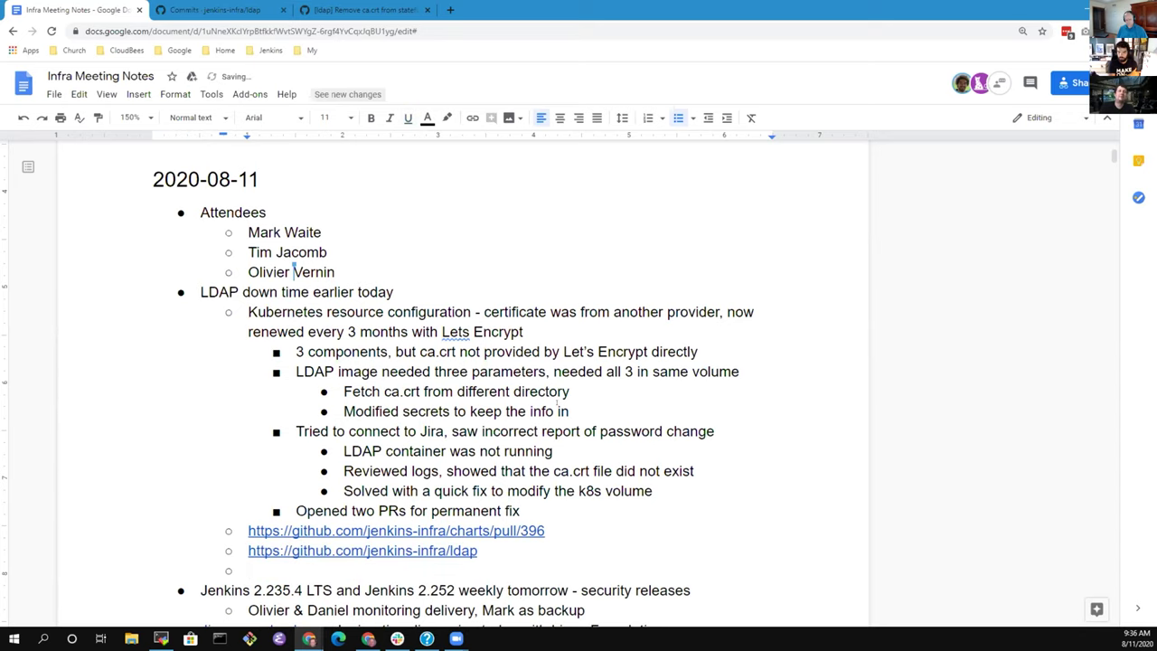
pyautogui.write('Potentia')
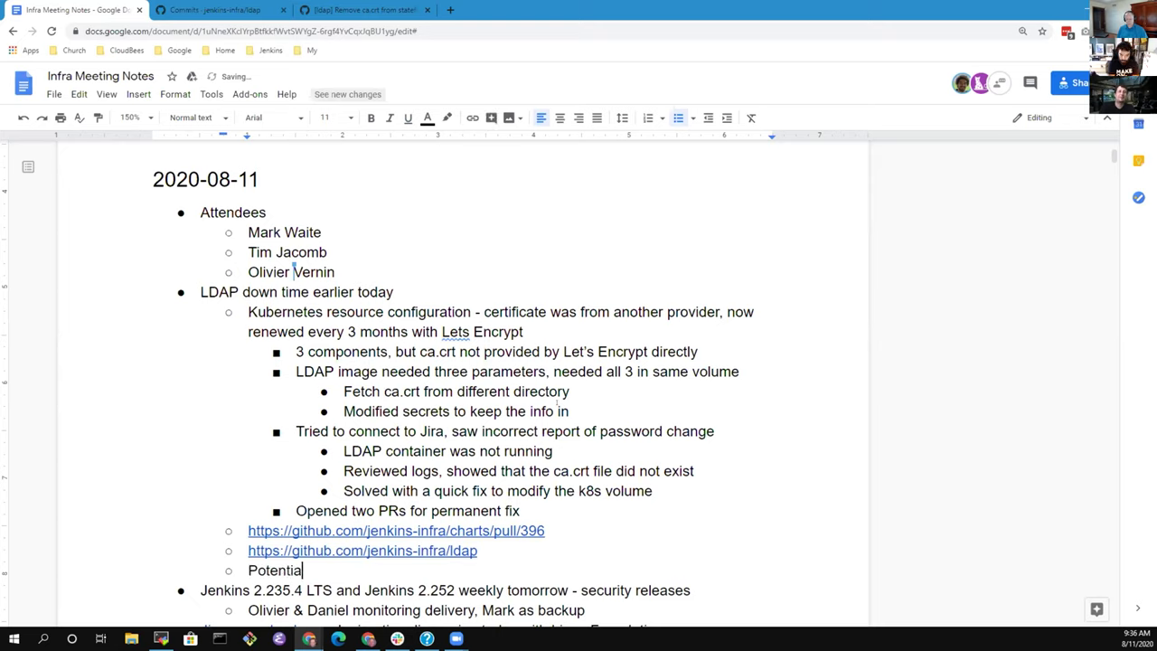
pyautogui.write('l issue in futu')
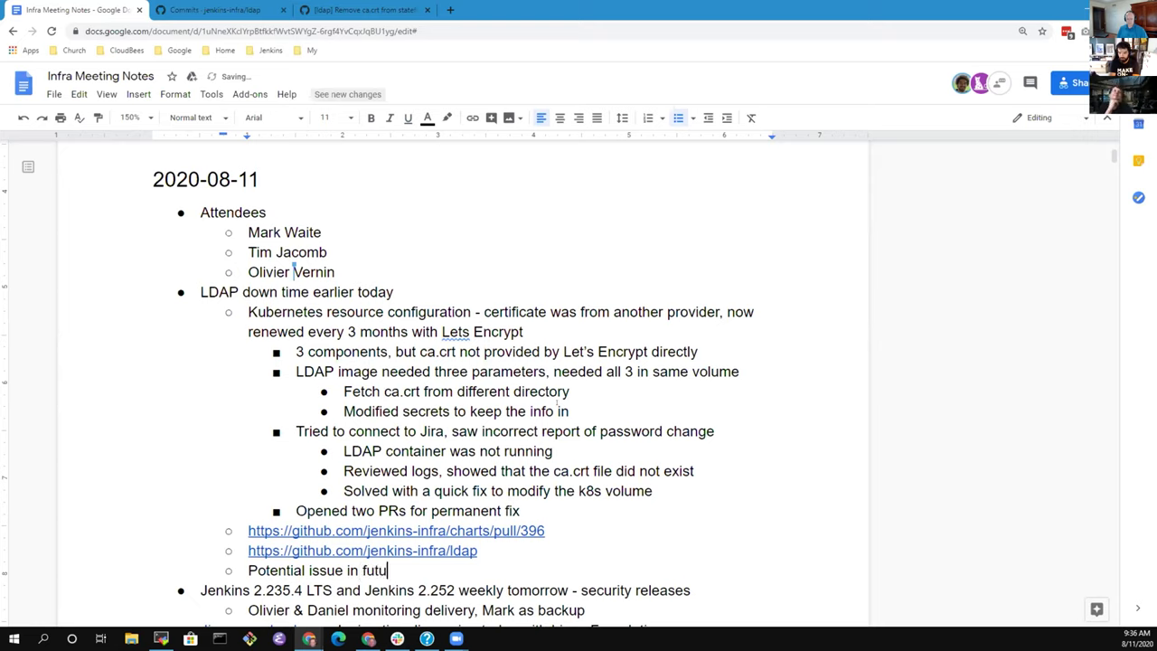
pyautogui.write("re - Let's E")
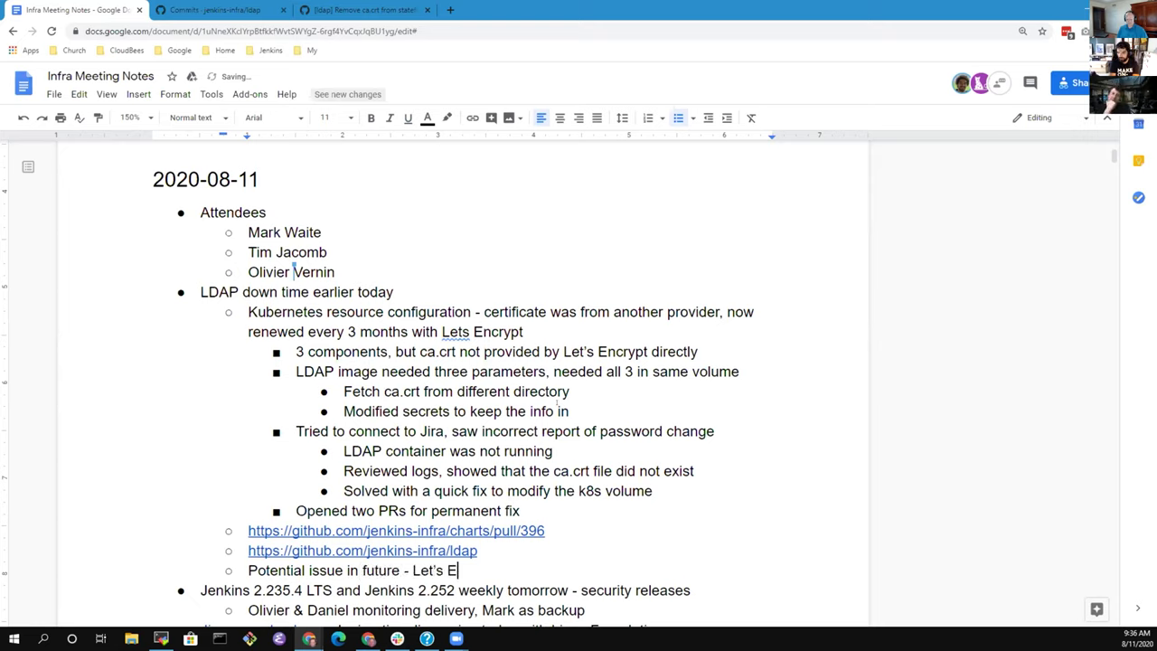
pyautogui.write('ncrypt cer')
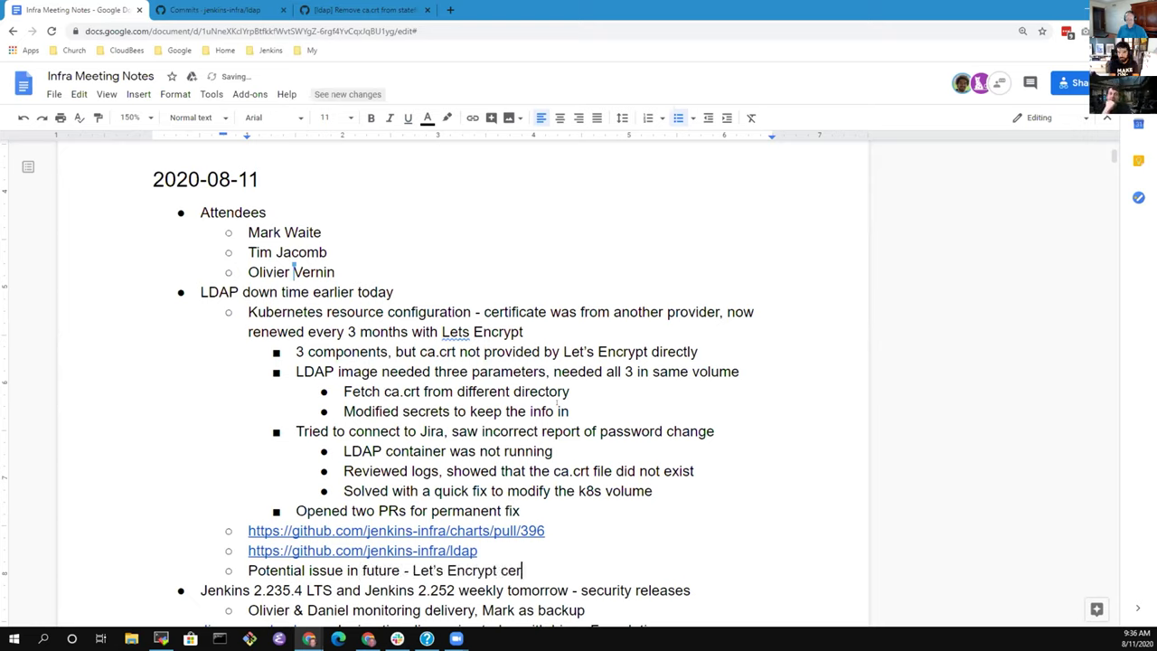
pyautogui.write('tificate renewe')
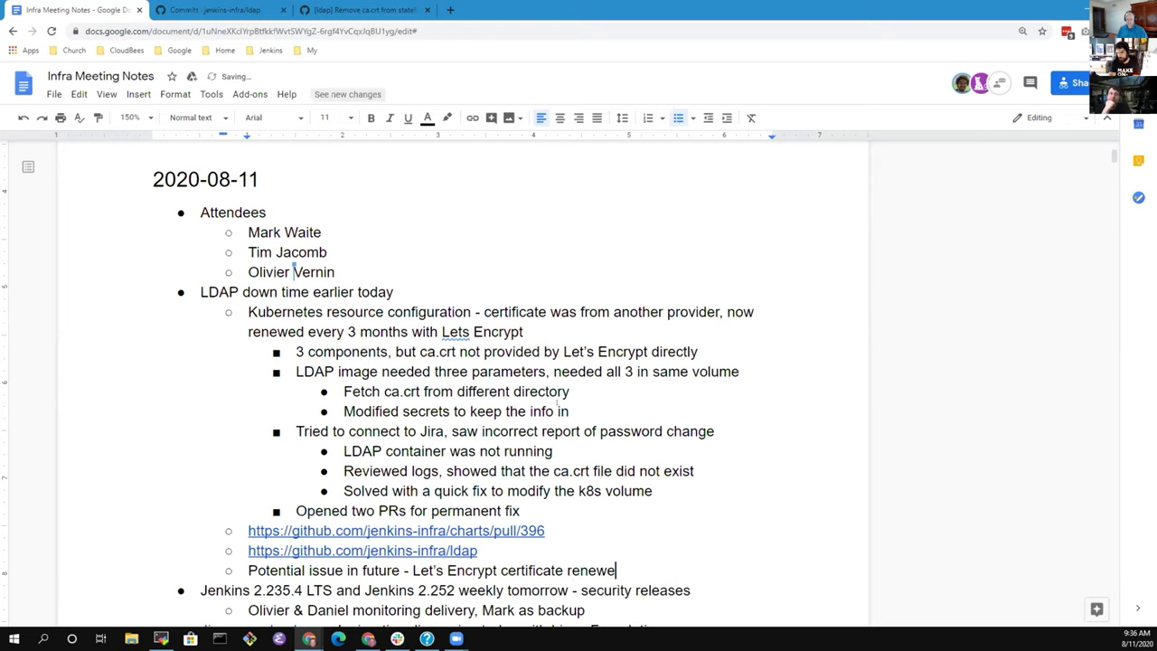
pyautogui.hotkey('ctrl', 'BackSpace')
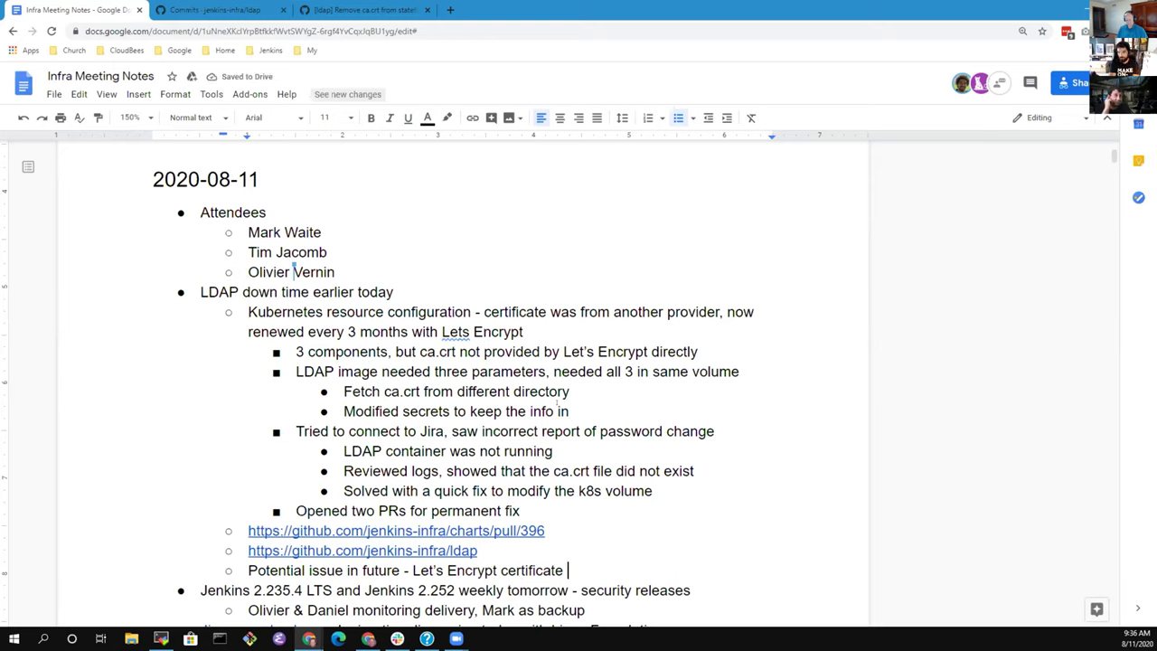
pyautogui.write('needs a ')
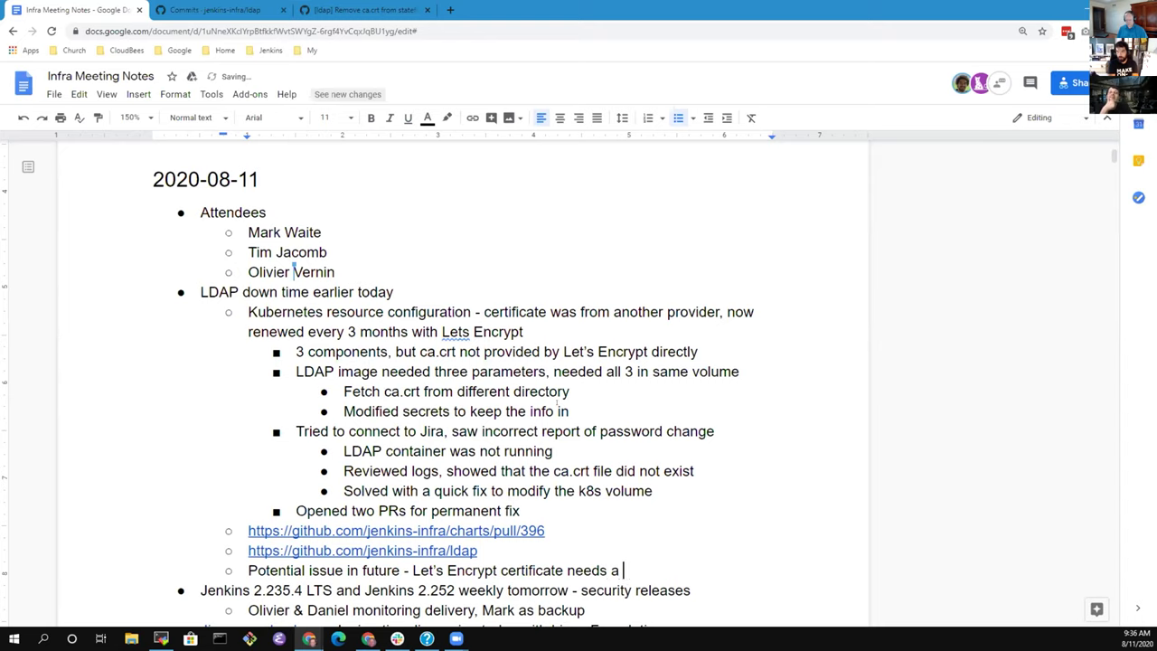
pyautogui.write('restart every')
pyautogui.hotkey('ctrl', 'BackSpace')
pyautogui.write('at least every 3 ')
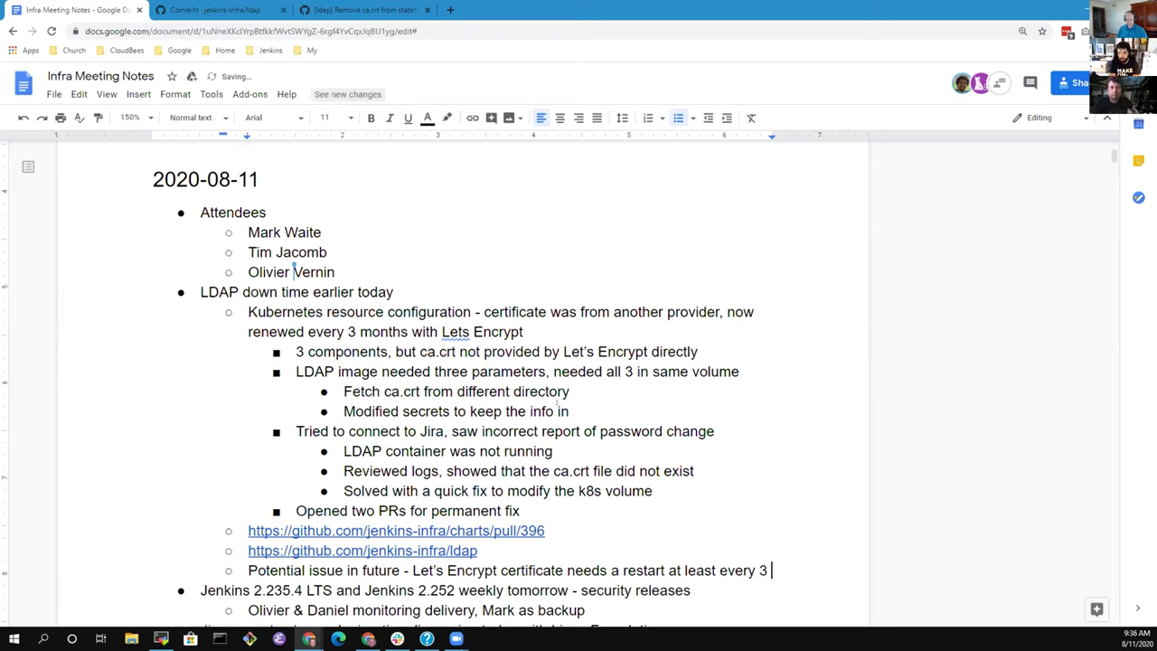
pyautogui.write('months')
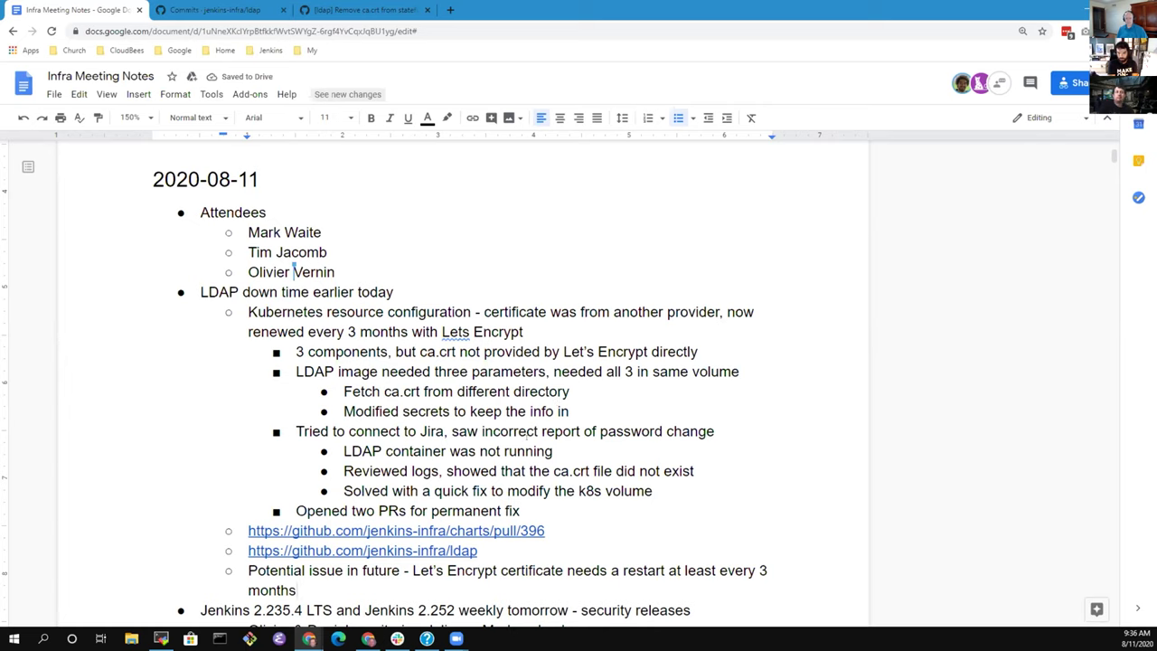
# Insert the word "container" before "restart" in the potential future issue bullet
pyautogui.scroll(-3, 535, 430)
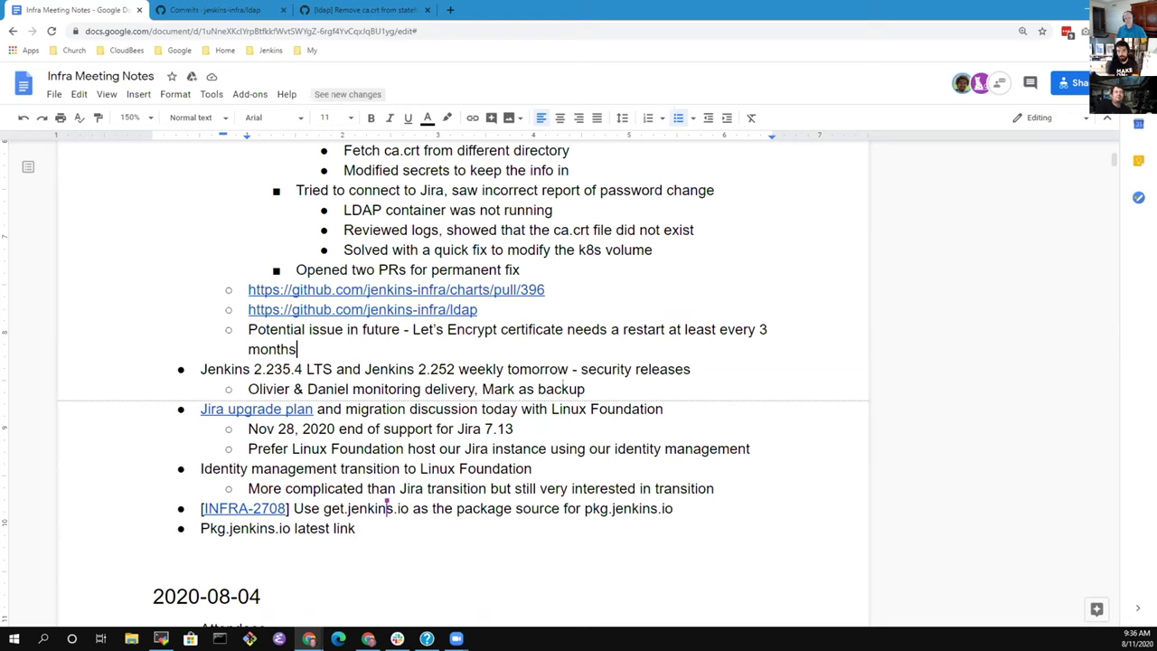
pyautogui.press('End')
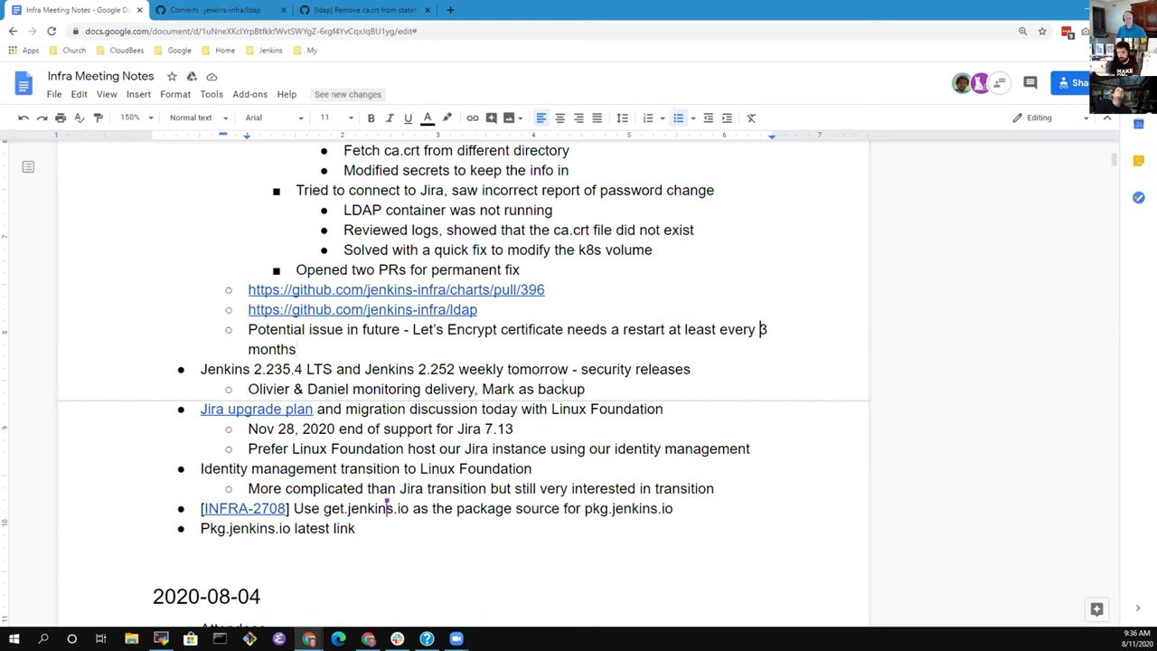
pyautogui.hotkey('ctrl', 'Left')
pyautogui.hotkey('ctrl', 'Left')
pyautogui.hotkey('ctrl', 'Left')
pyautogui.hotkey('ctrl', 'Left')
pyautogui.hotkey('ctrl', 'Left')
pyautogui.write('container')
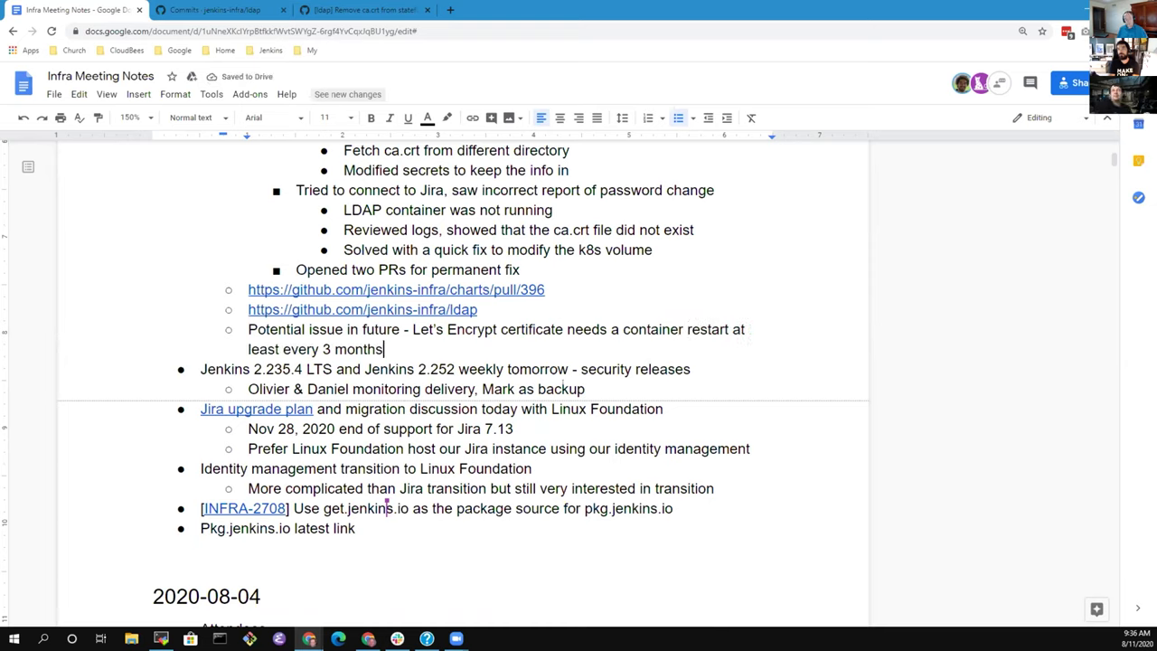
# Add a nested bullet under the potential future issue: "Consistent with our Jira container that we must restart every 2 weeks"
pyautogui.press('End')
pyautogui.press('Return')
pyautogui.press('Tab')
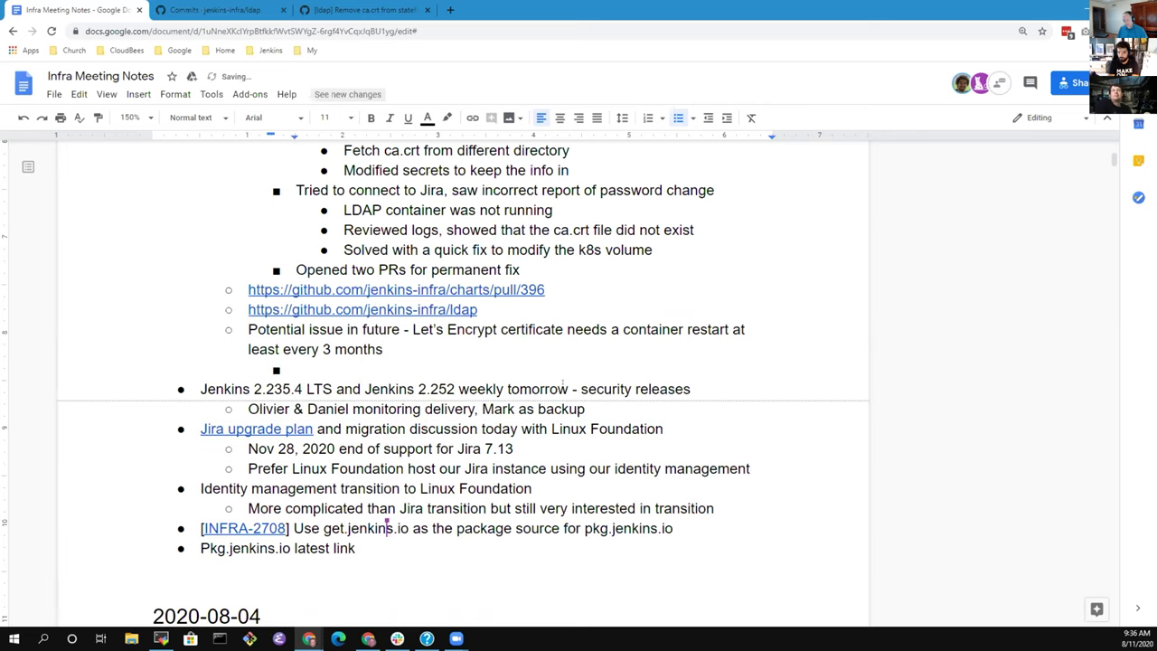
pyautogui.write('Consistent ')
pyautogui.write('with our Jira ')
pyautogui.write('container that w')
pyautogui.write('e ')
pyautogui.write('must rest')
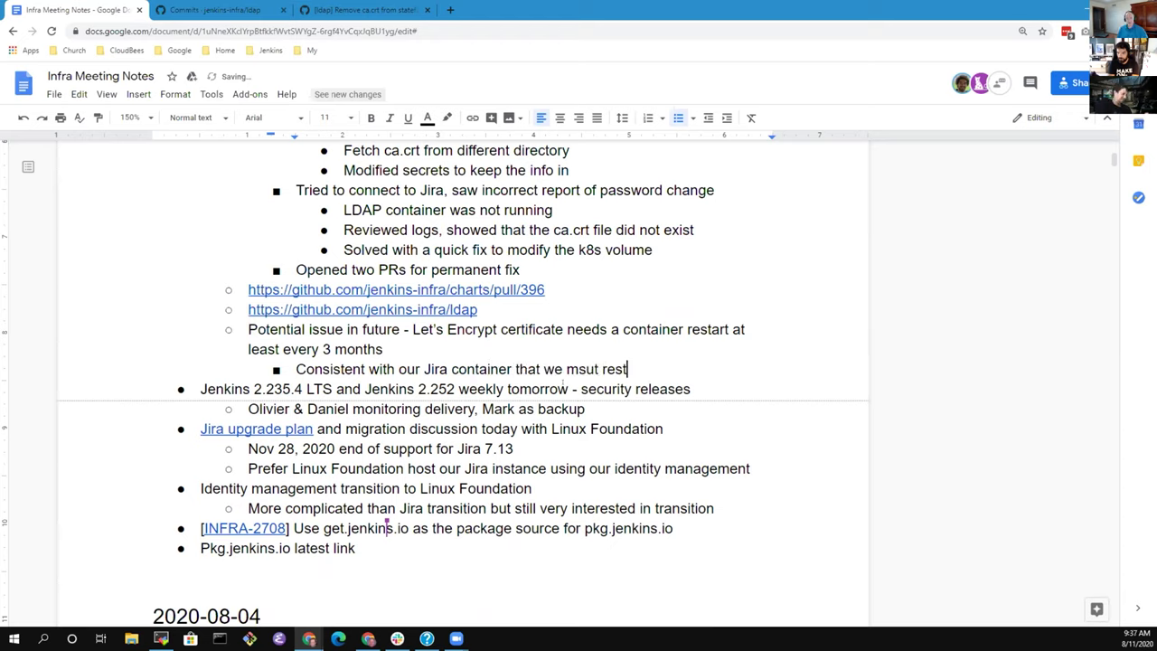
pyautogui.hotkey('ctrl', 'BackSpace')
pyautogui.hotkey('ctrl', 'BackSpace')
pyautogui.write('must restart')
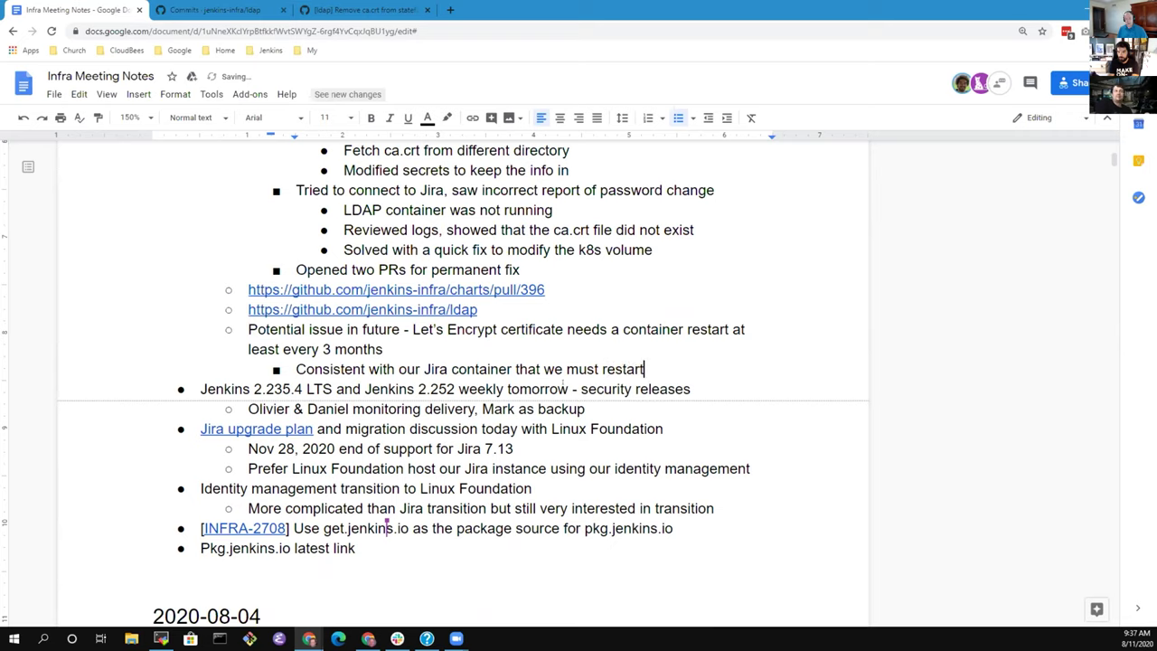
pyautogui.write(' every ')
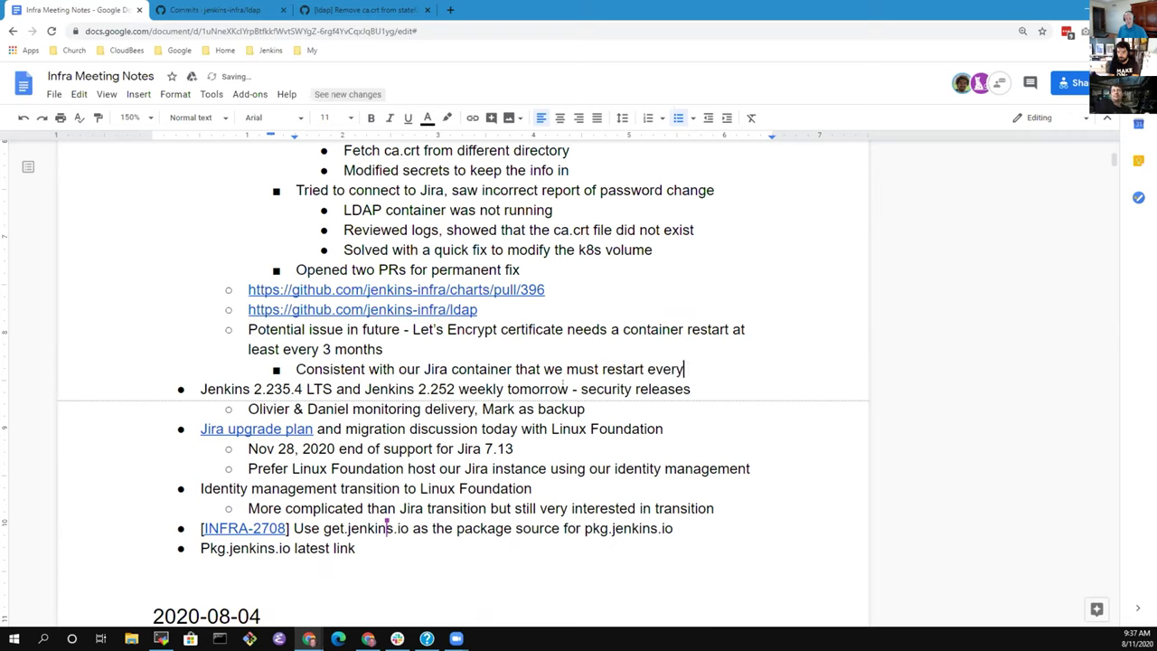
pyautogui.write('2 weeeks')
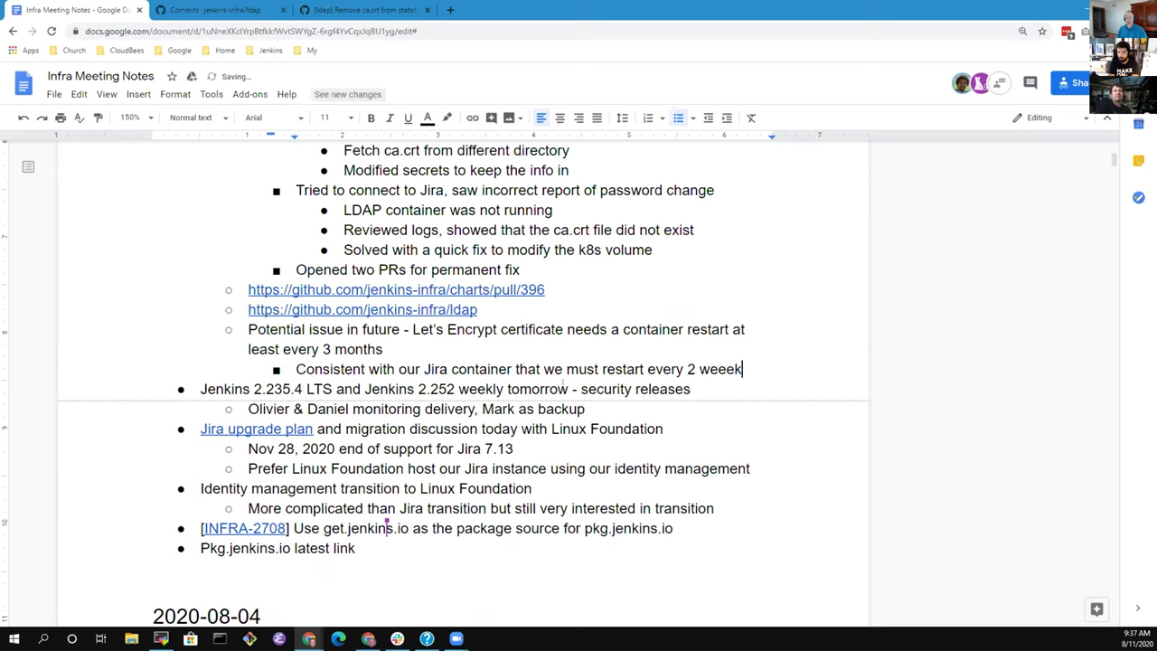
pyautogui.press('BackSpace')
pyautogui.press('BackSpace')
pyautogui.press('BackSpace')
pyautogui.write('ks')
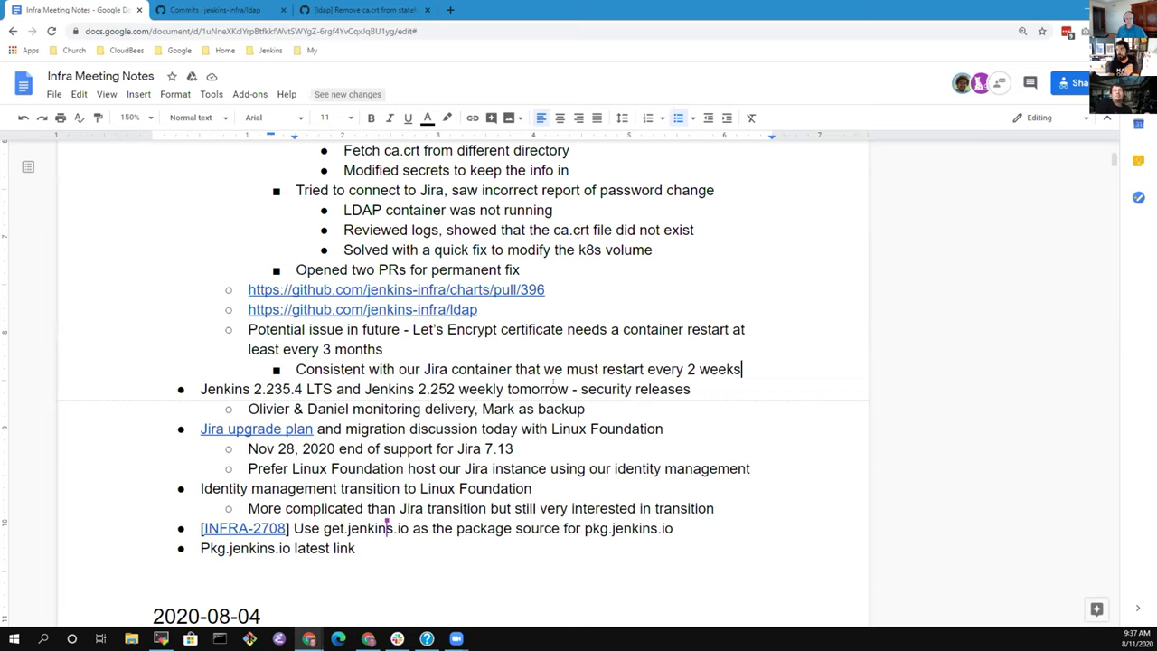
# Add a bullet one level up, below the Jira container note: "K8s health check should kill and restart LDAP automatically"
pyautogui.press('Down')
pyautogui.press('Down')
pyautogui.press('Up')
pyautogui.press('Up')
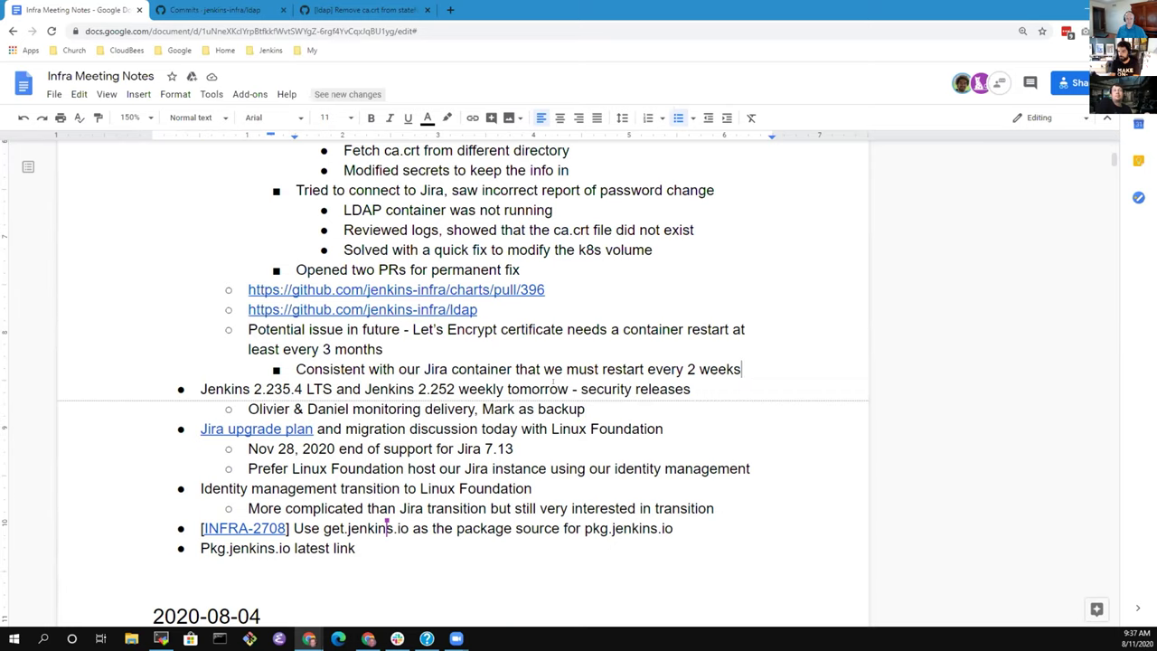
pyautogui.press('Return')
pyautogui.hotkey('shift', 'Tab')
pyautogui.write('K8s health check should kil')
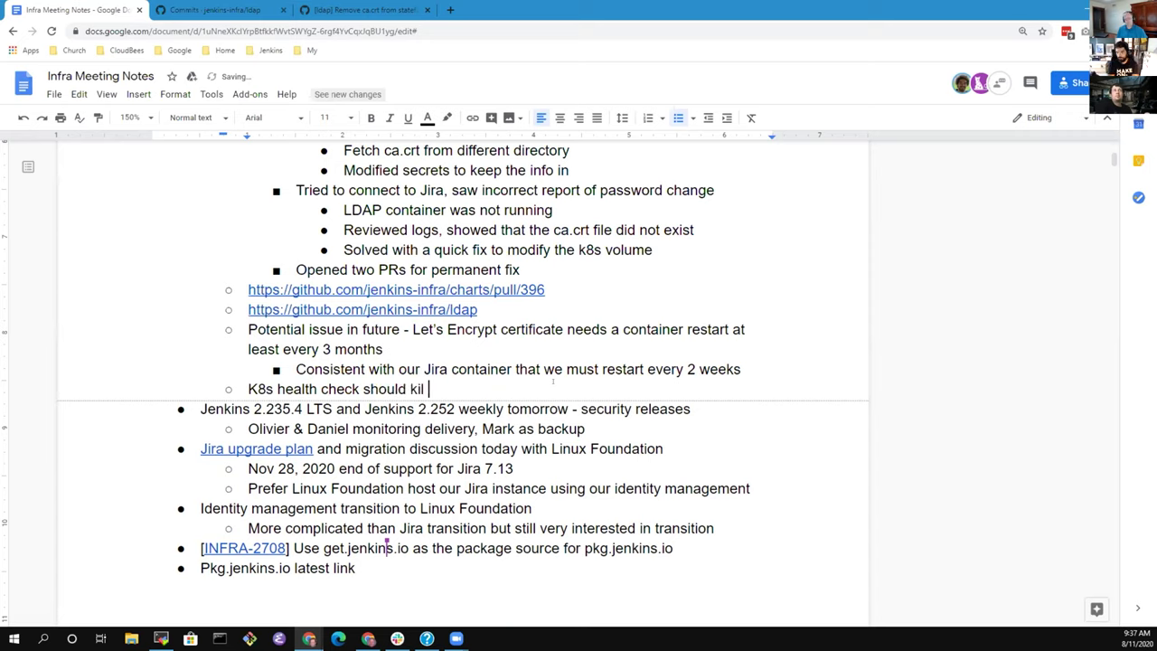
pyautogui.press('BackSpace')
pyautogui.write('l and resta')
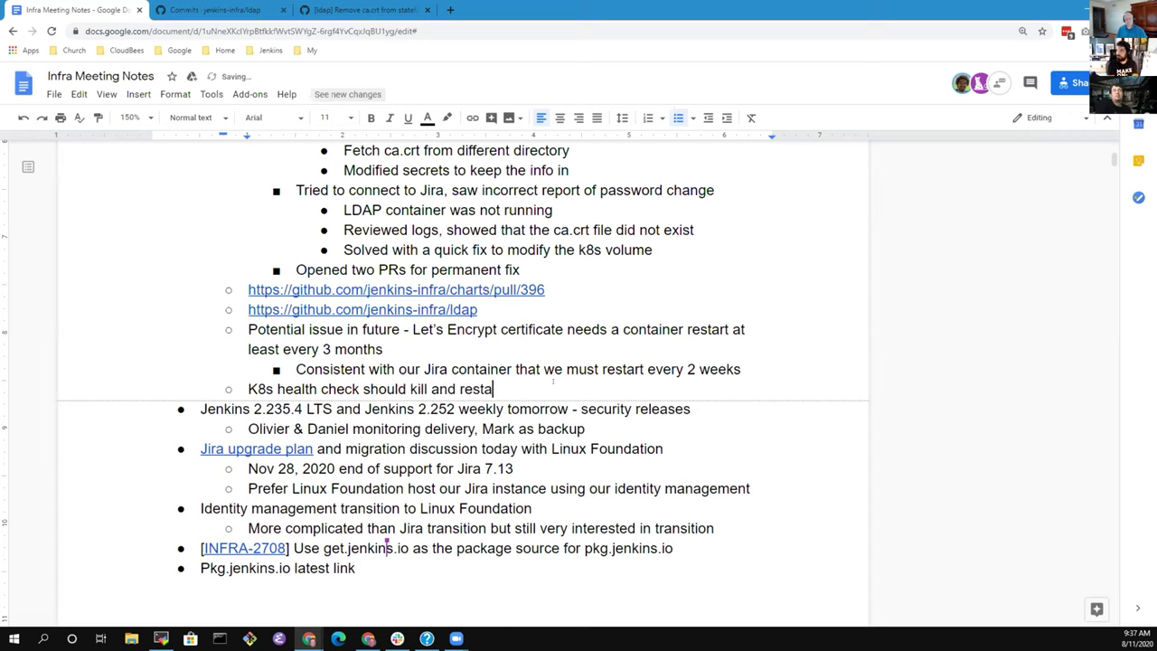
pyautogui.write('rt automa')
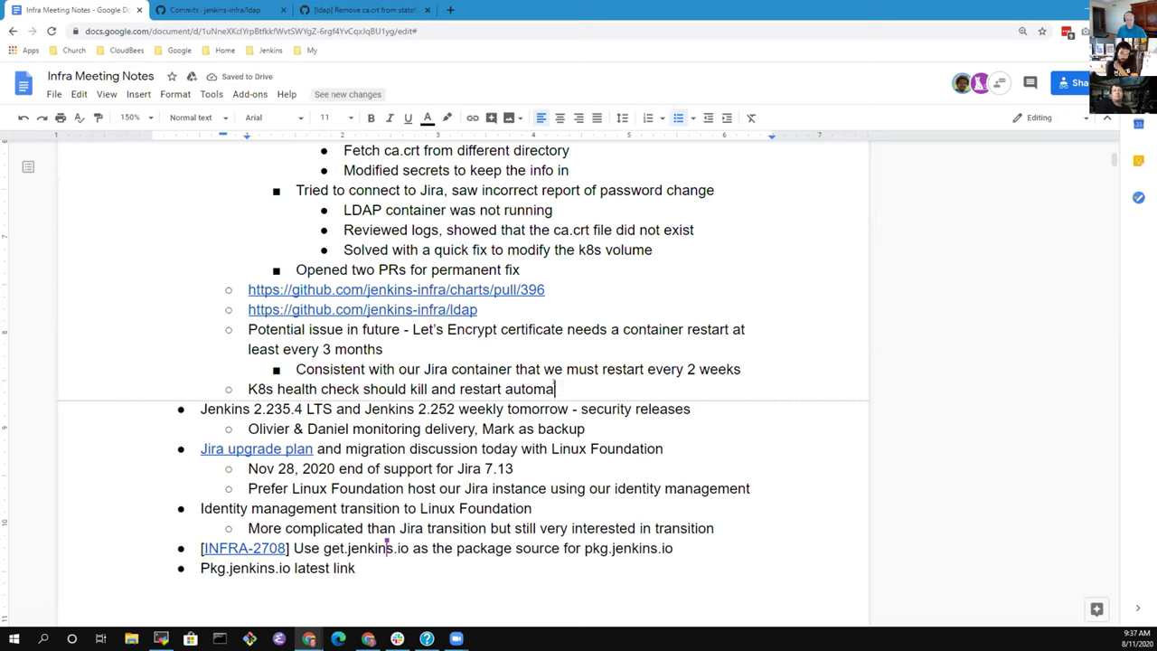
pyautogui.write('LDAP')
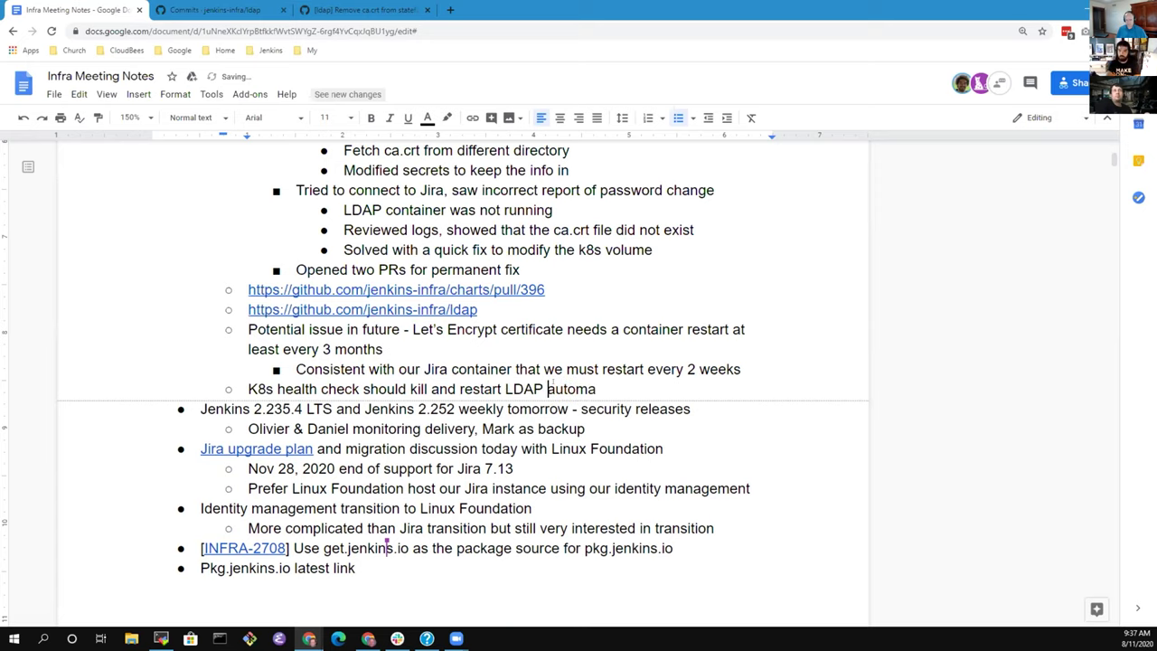
pyautogui.press('End')
pyautogui.write('tically')
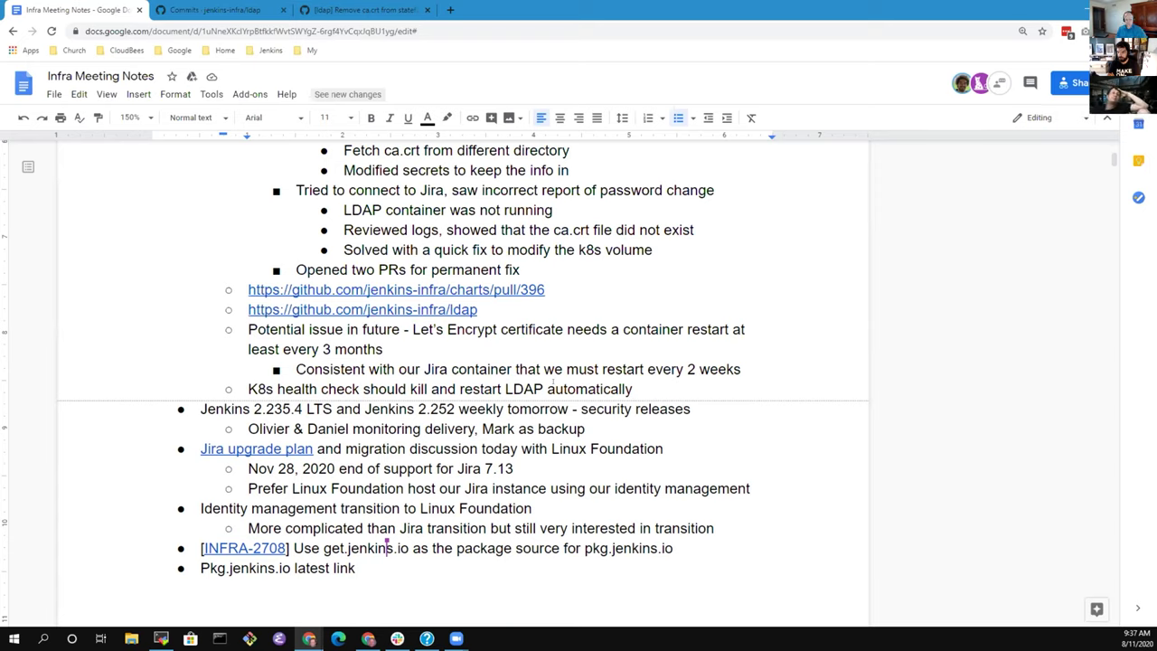
# Append "- to be merged after release" to both the charts/pull/396 link and the jenkins-infra/ldap link
pyautogui.press('Up')
pyautogui.press('Up')
pyautogui.press('Up')
pyautogui.press('End')
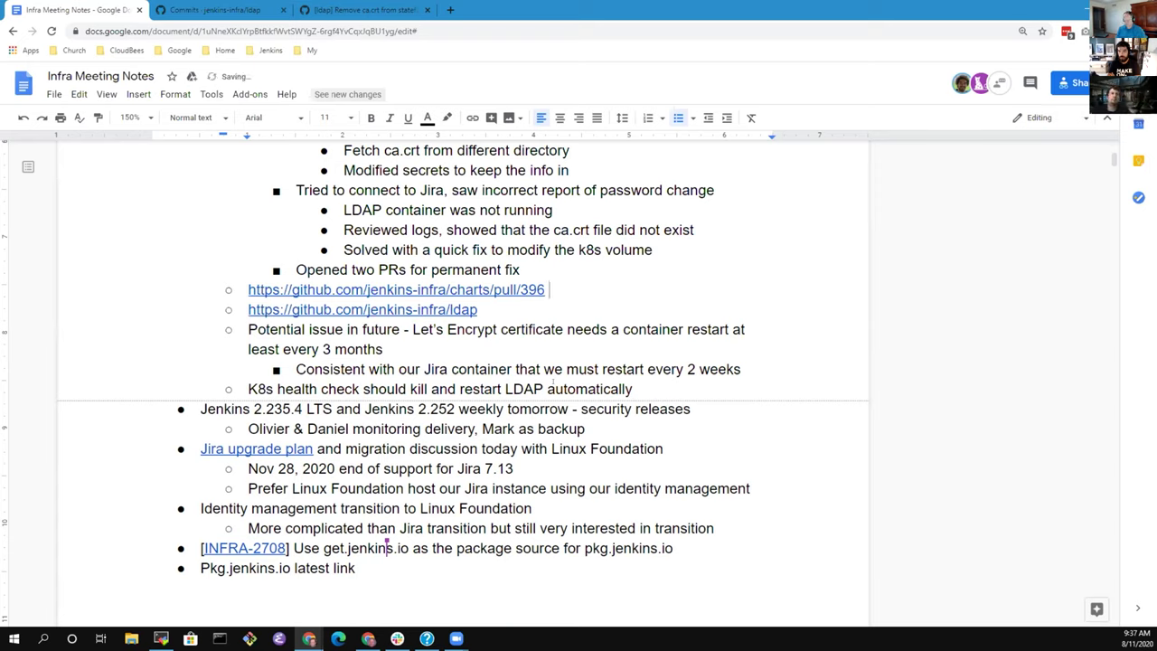
pyautogui.write('- to be merged')
pyautogui.press('Down')
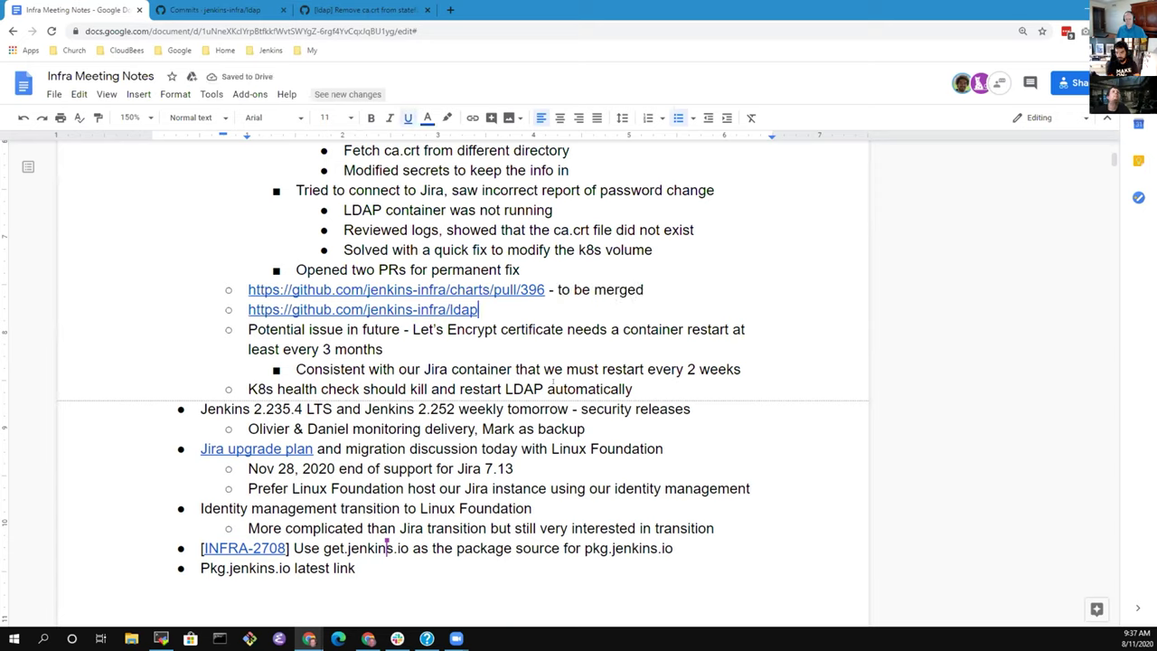
pyautogui.write('- ')
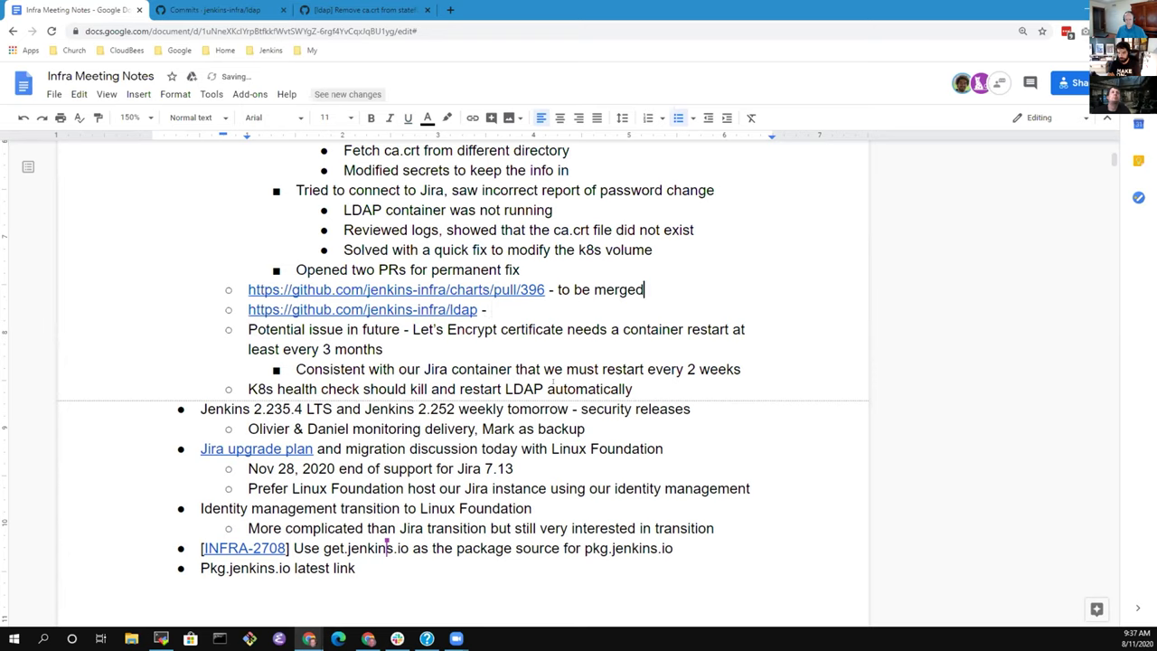
pyautogui.write(' after release')
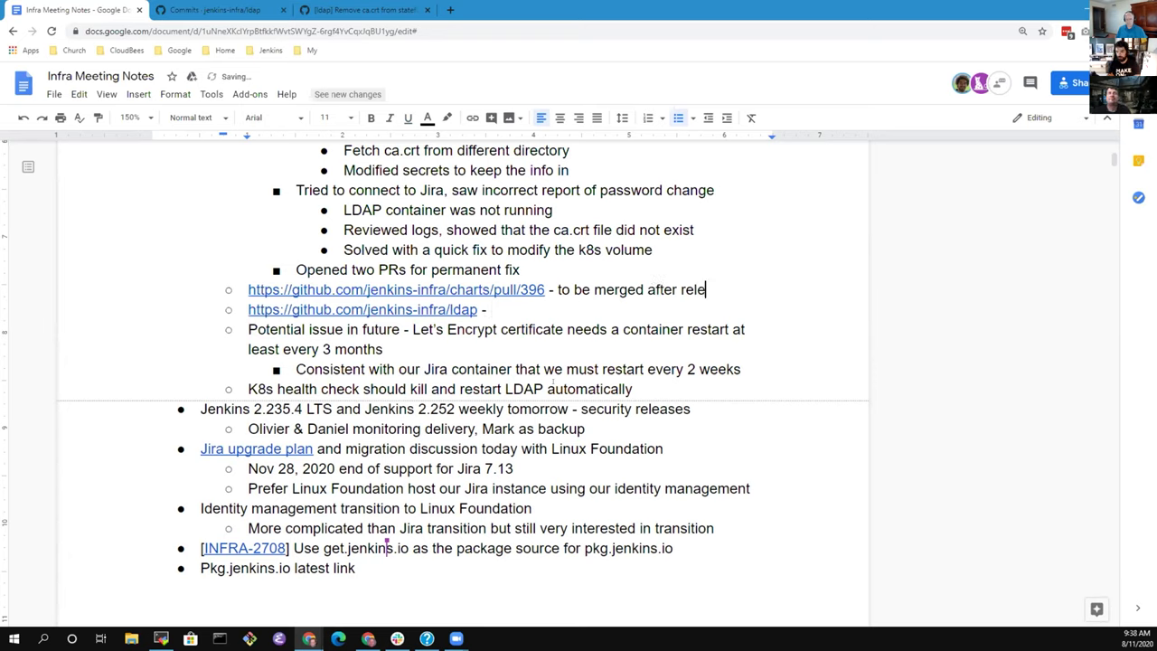
pyautogui.write('to be merged after release')
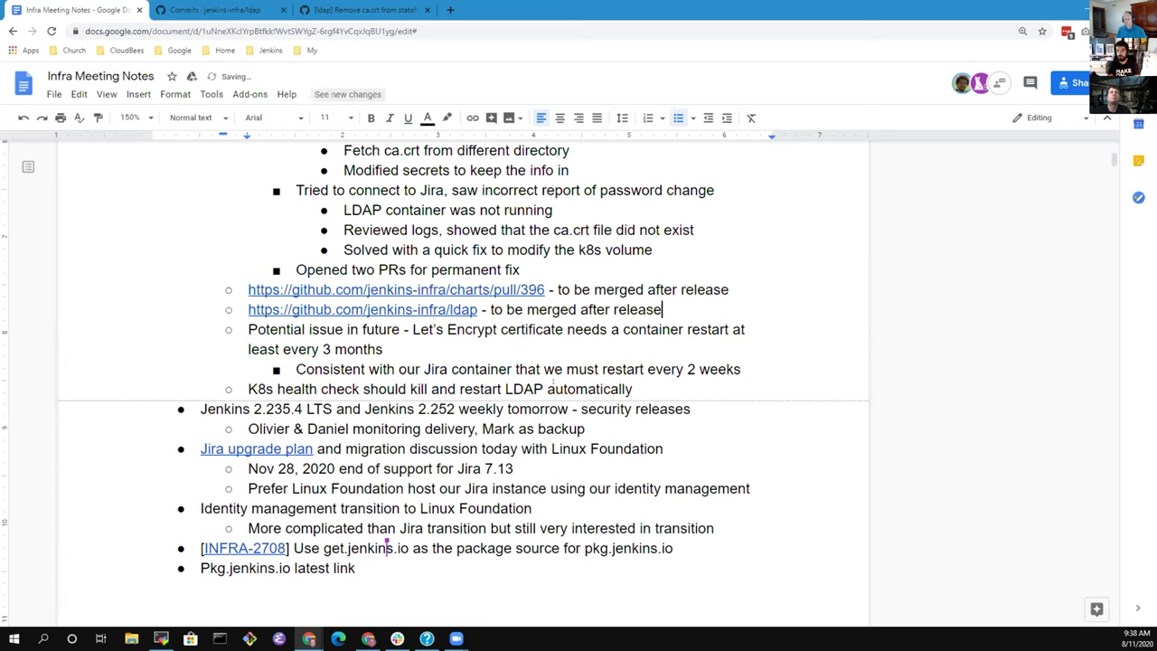
pyautogui.press('Down')
pyautogui.press('Down')
pyautogui.press('Down')
pyautogui.press('Down')
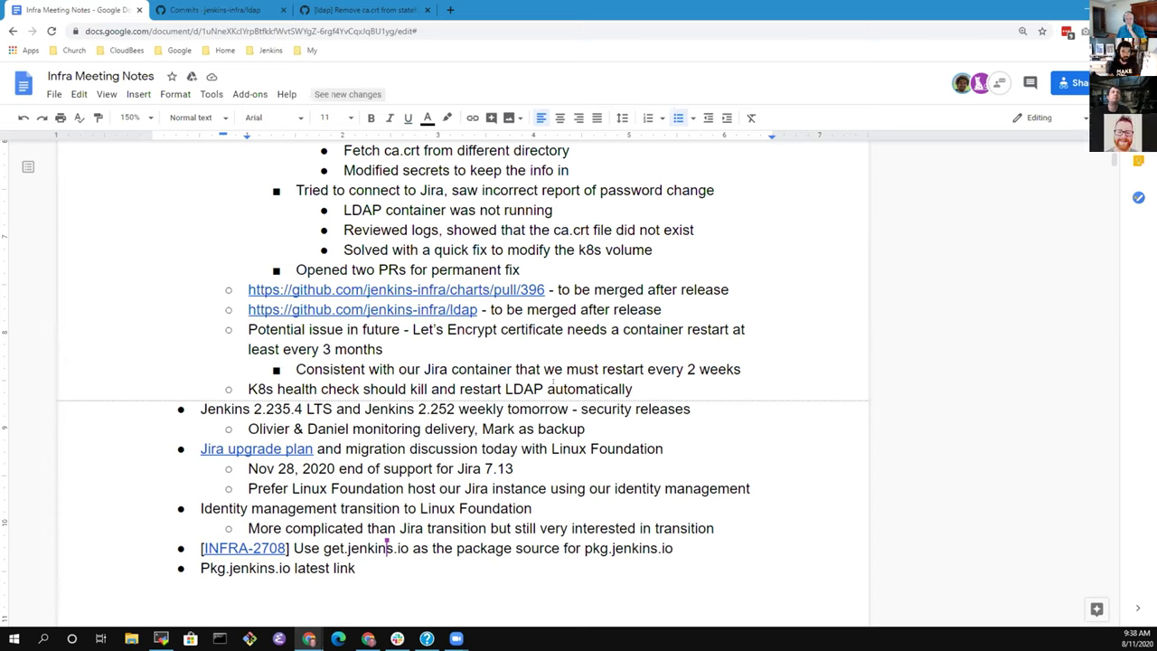
pyautogui.press('Down')
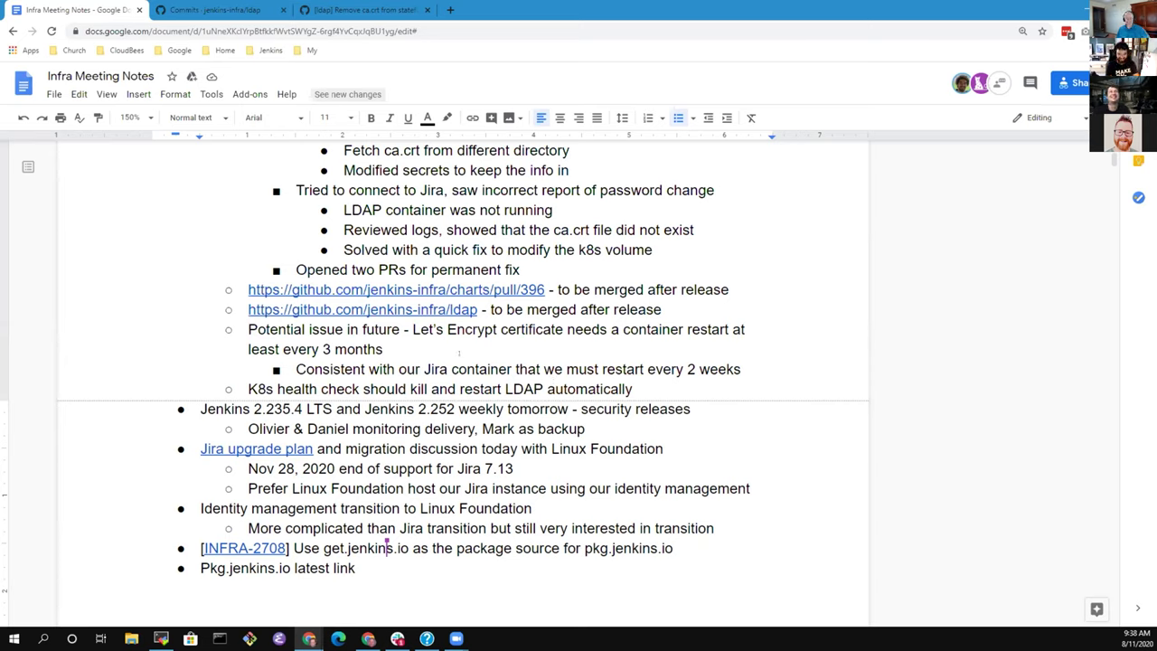
pyautogui.scroll(3, 387, 546)
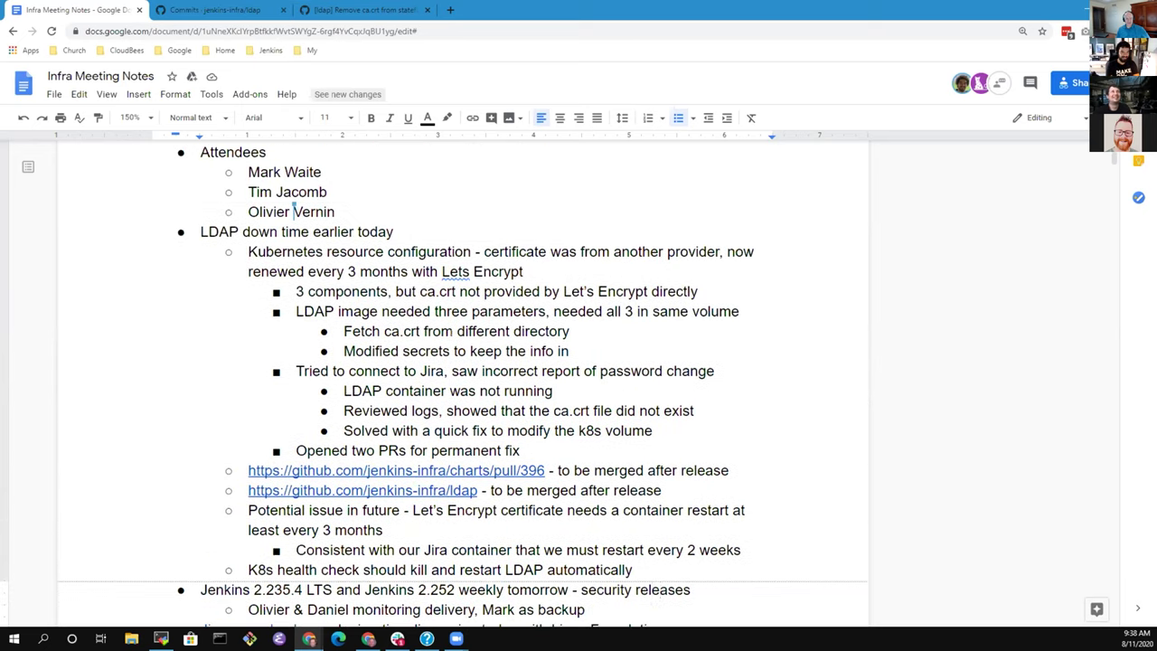
# Highlight the Jenkins 2.235.4 LTS and Jenkins 2.252 weekly security releases bullet and review its sub-bullet
pyautogui.scroll(-5, 293, 211)
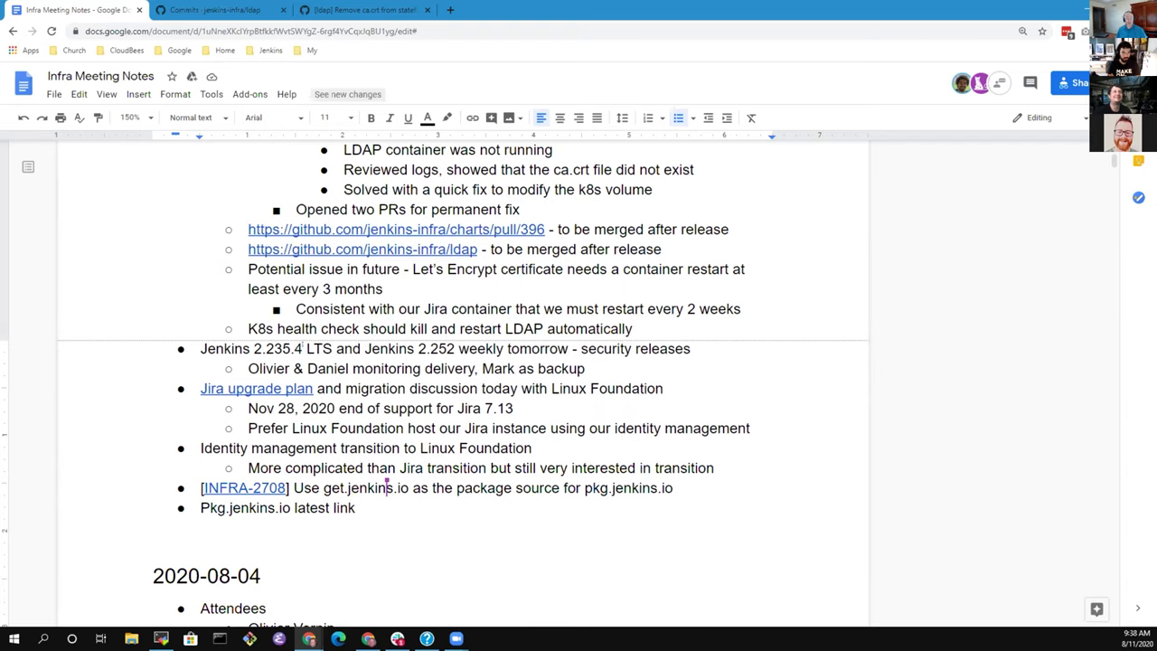
pyautogui.press('Home')
pyautogui.hotkey('shift', 'Right')
pyautogui.hotkey('shift', 'Right')
pyautogui.hotkey('shift', 'Right')
pyautogui.hotkey('shift', 'Right')
pyautogui.hotkey('shift', 'Right')
pyautogui.hotkey('shift', 'Right')
pyautogui.hotkey('shift', 'Right')
pyautogui.hotkey('shift', 'Right')
pyautogui.hotkey('shift', 'Right')
pyautogui.hotkey('shift', 'Right')
pyautogui.hotkey('shift', 'Right')
pyautogui.hotkey('shift', 'Right')
pyautogui.hotkey('shift', 'Right')
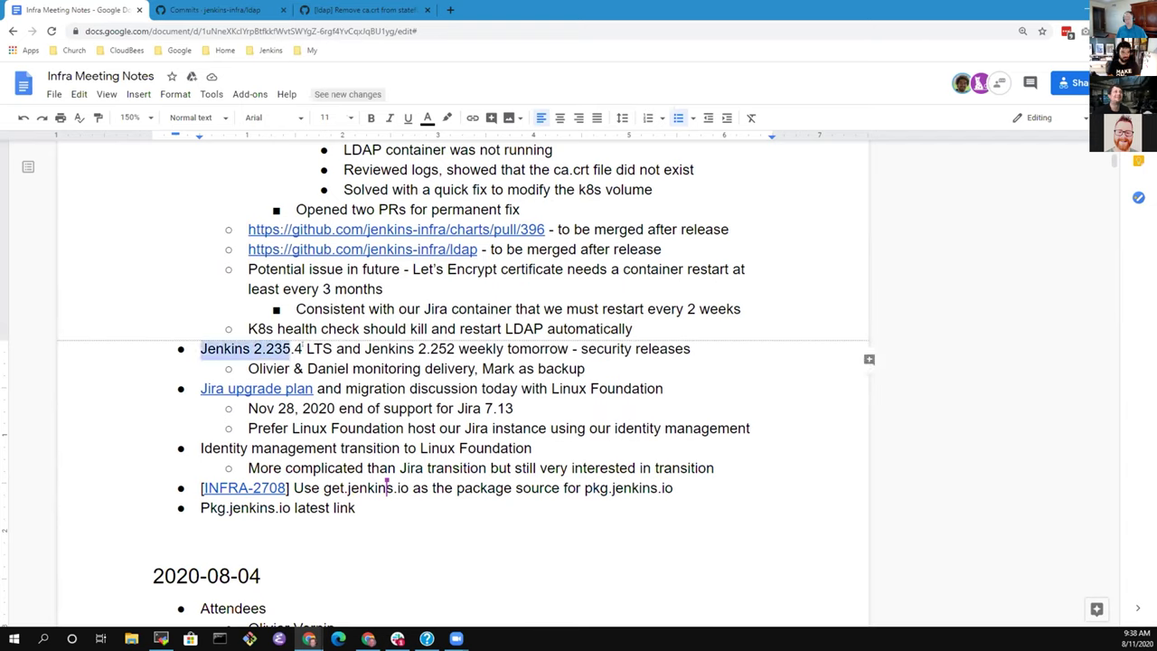
pyautogui.hotkey('shift', 'End')
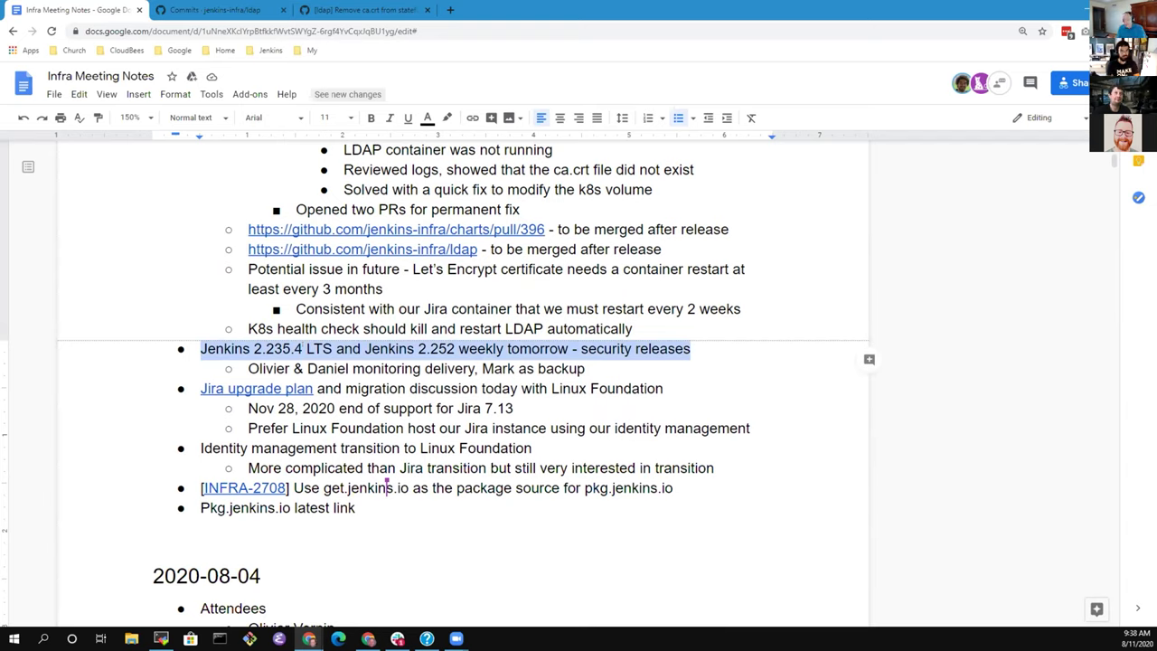
pyautogui.press('Down')
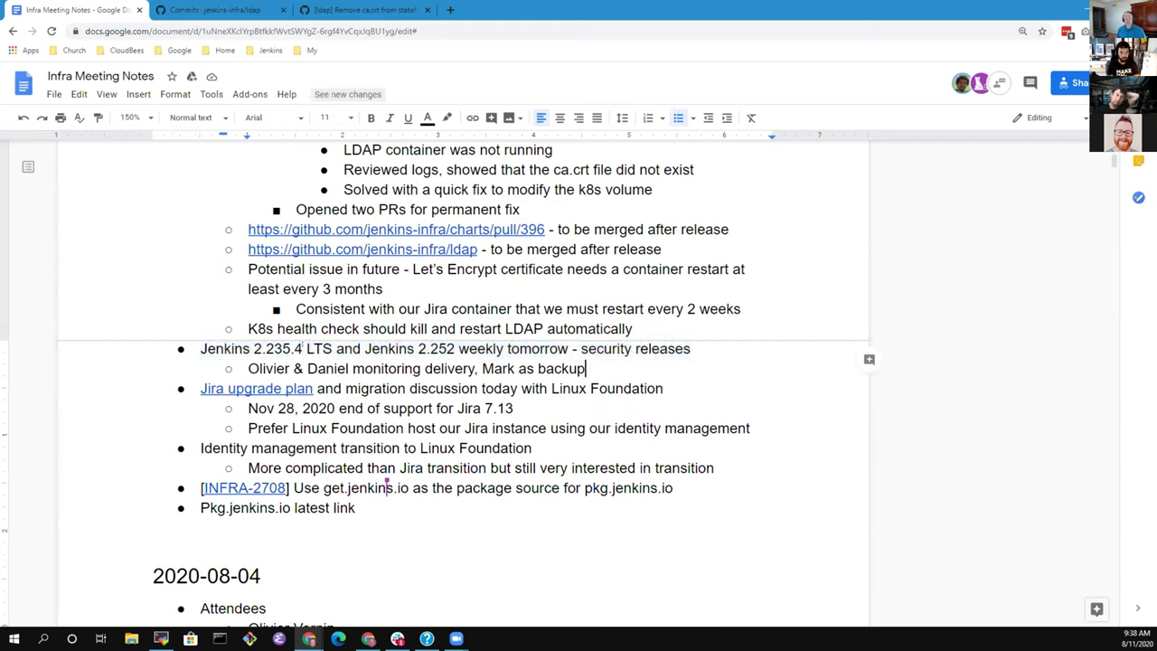
pyautogui.hotkey('ctrl', 'Left')
pyautogui.hotkey('ctrl', 'Left')
pyautogui.hotkey('ctrl', 'Left')
pyautogui.hotkey('ctrl', 'Left')
# Add a sub-bullet "Upgrade guide and changelog" below the delivery monitoring line of the security releases topic
pyautogui.press('End')
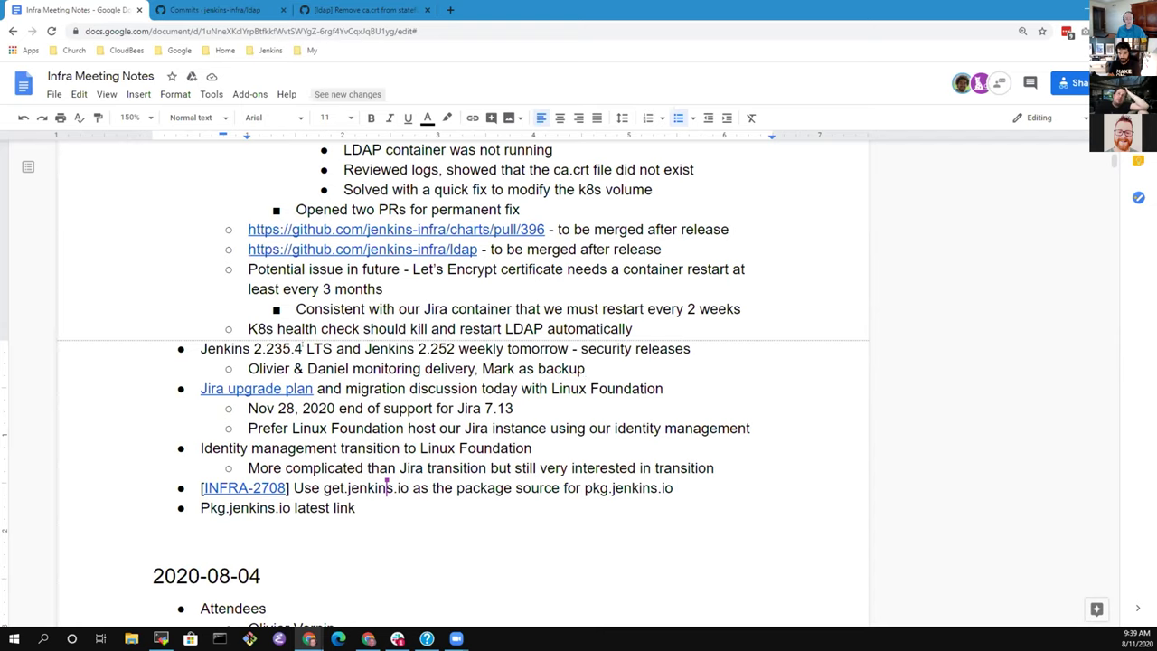
pyautogui.press('Return')
pyautogui.write('UP')
pyautogui.press('BackSpace')
pyautogui.write('p')
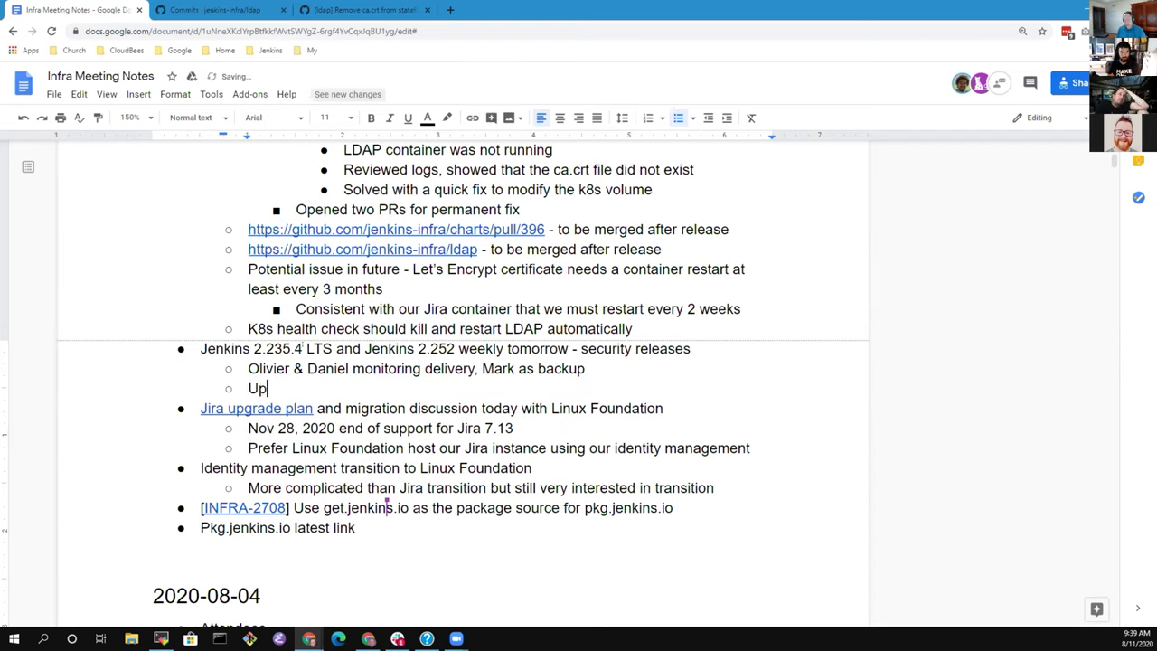
pyautogui.write('grade guide ')
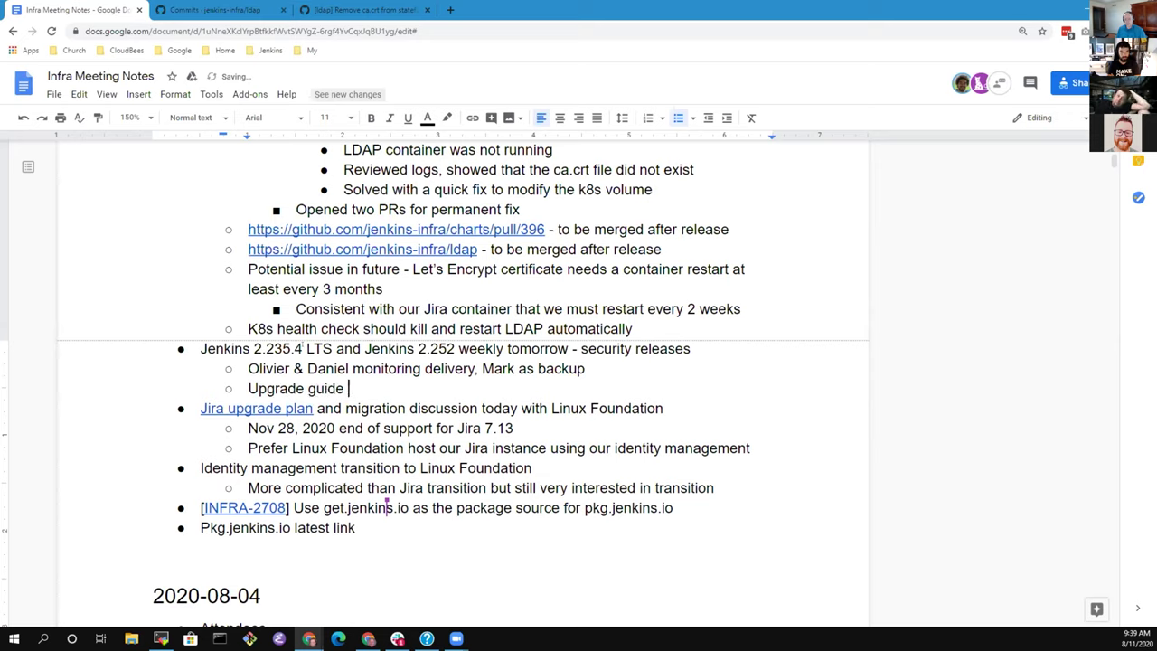
pyautogui.write('and release note')
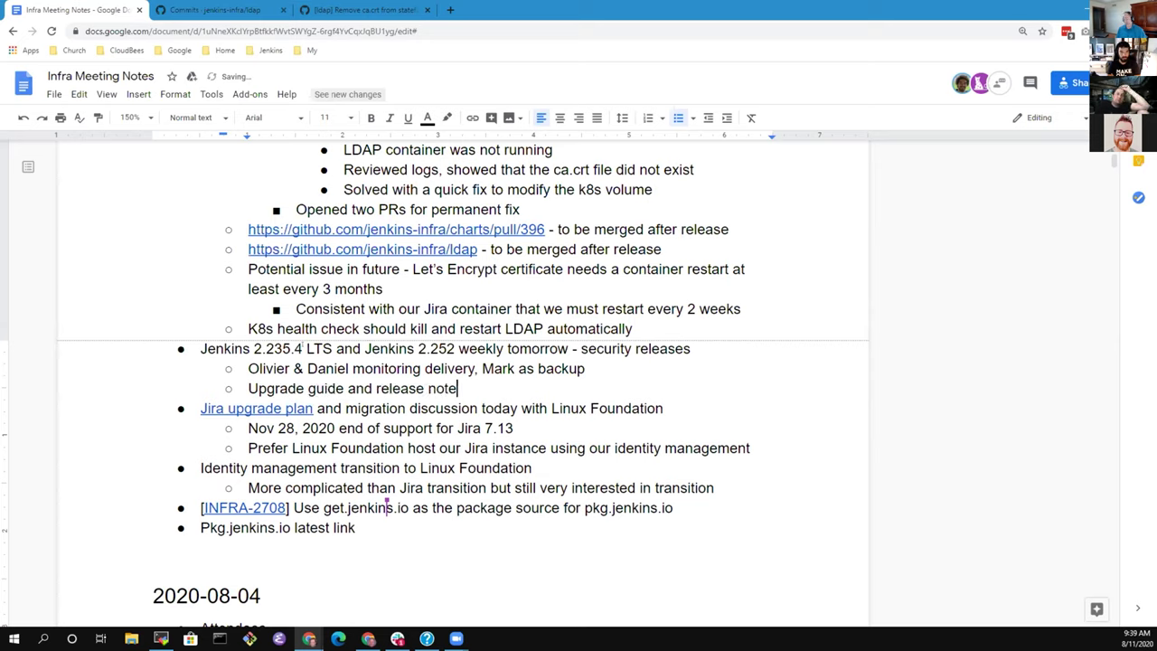
pyautogui.write('s')
pyautogui.hotkey('ctrl', 'shift', 'Left')
pyautogui.hotkey('ctrl', 'shift', 'Left')
pyautogui.write('changelog')
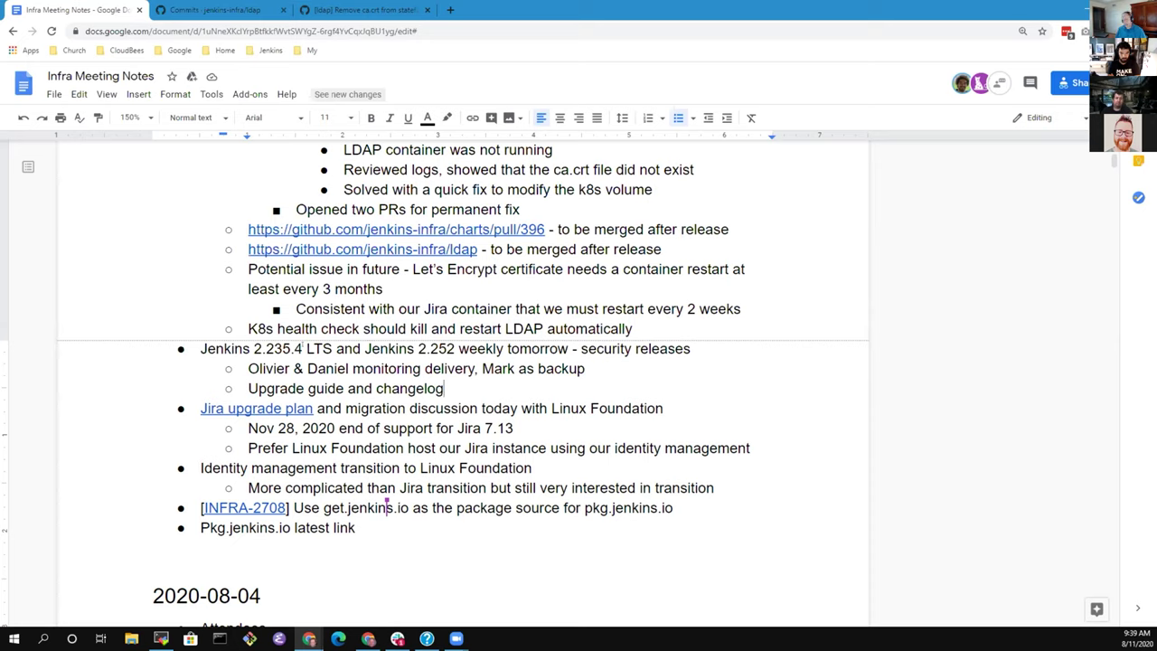
# Select the whole security releases topic line to point it out
pyautogui.press('Up')
pyautogui.press('Up')
pyautogui.press('Home')
pyautogui.hotkey('shift', 'End')
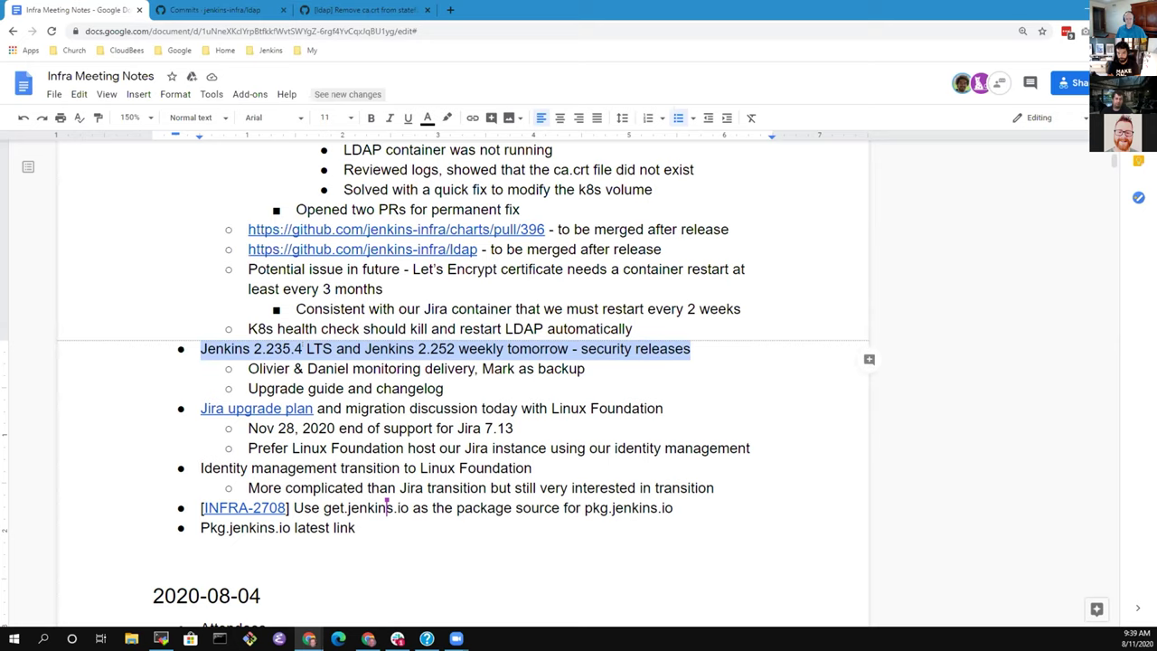
# Add a sub-bullet below the changelog line: "PR's for the release repository need to wait until after tomorrow's release"
pyautogui.click(444, 388)
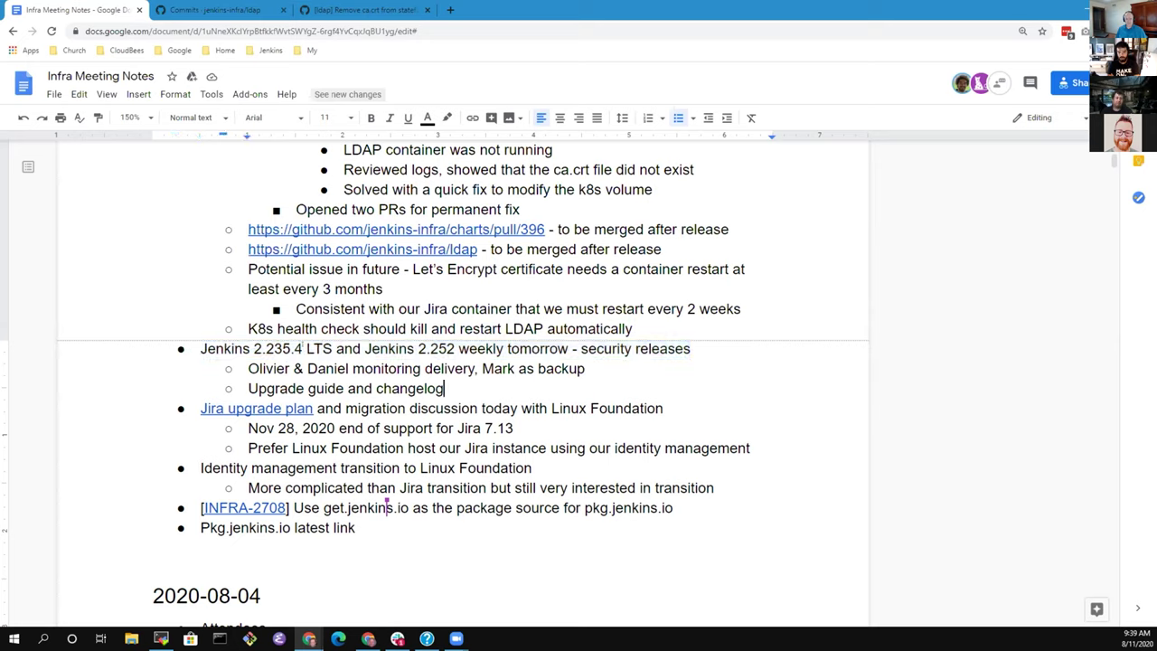
pyautogui.press('Return')
pyautogui.write('PR')
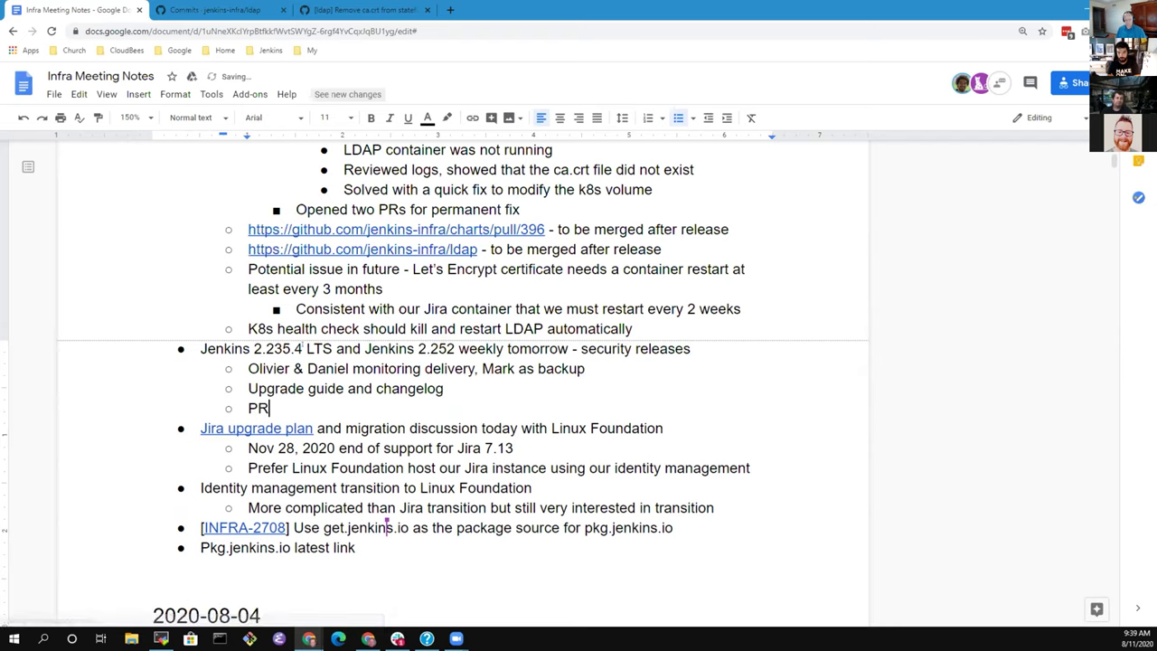
pyautogui.write("'s for")
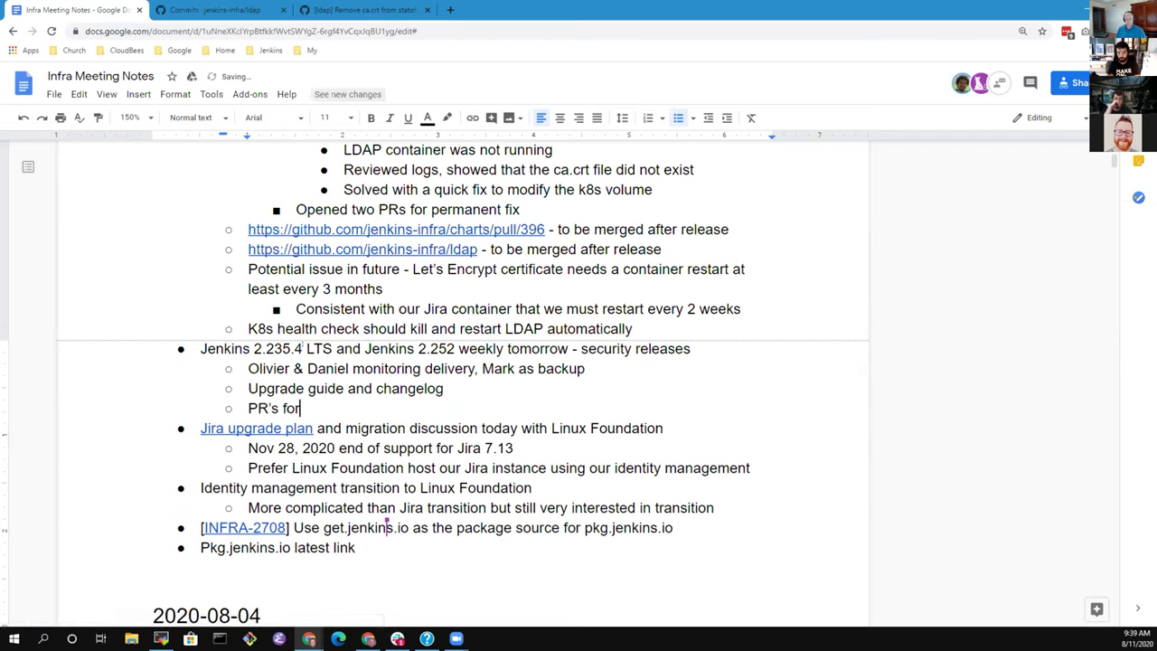
pyautogui.write(' the inst')
pyautogui.press('BackSpace')
pyautogui.press('BackSpace')
pyautogui.press('BackSpace')
pyautogui.press('BackSpace')
pyautogui.write('release ')
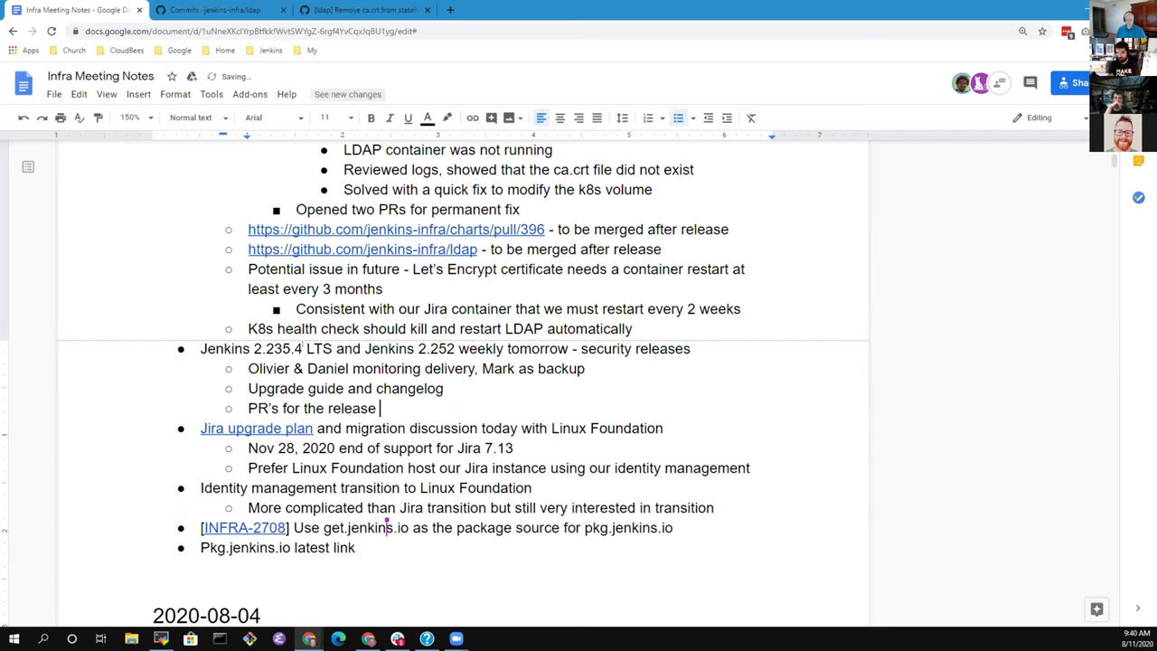
pyautogui.write('repository need to')
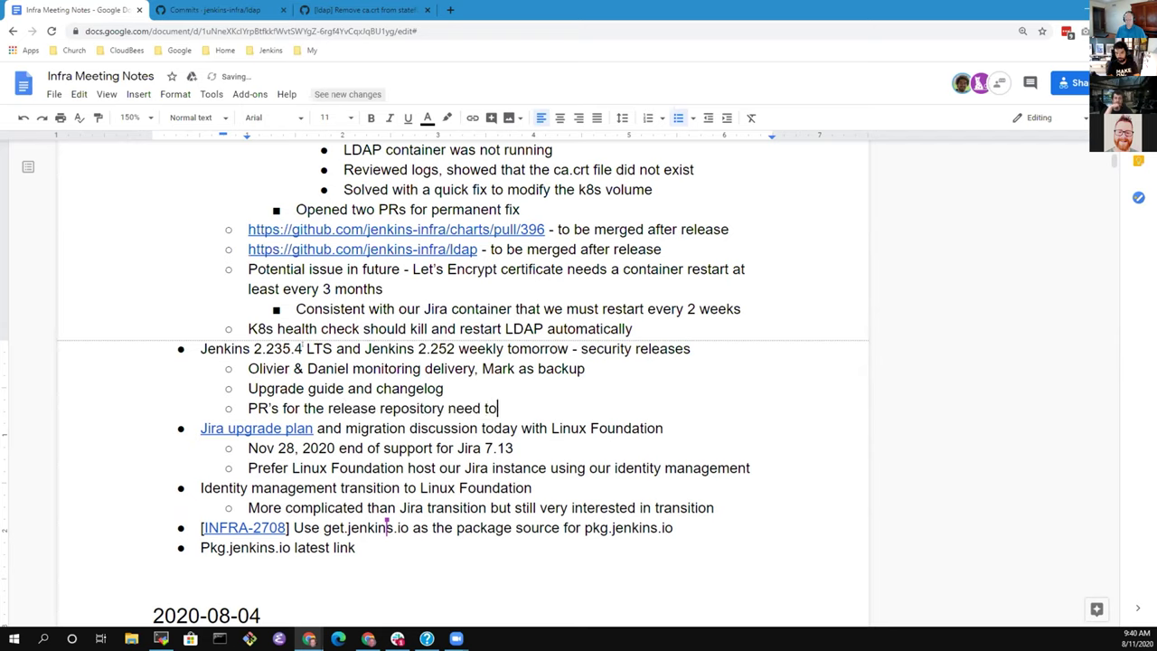
pyautogui.write(' waik')
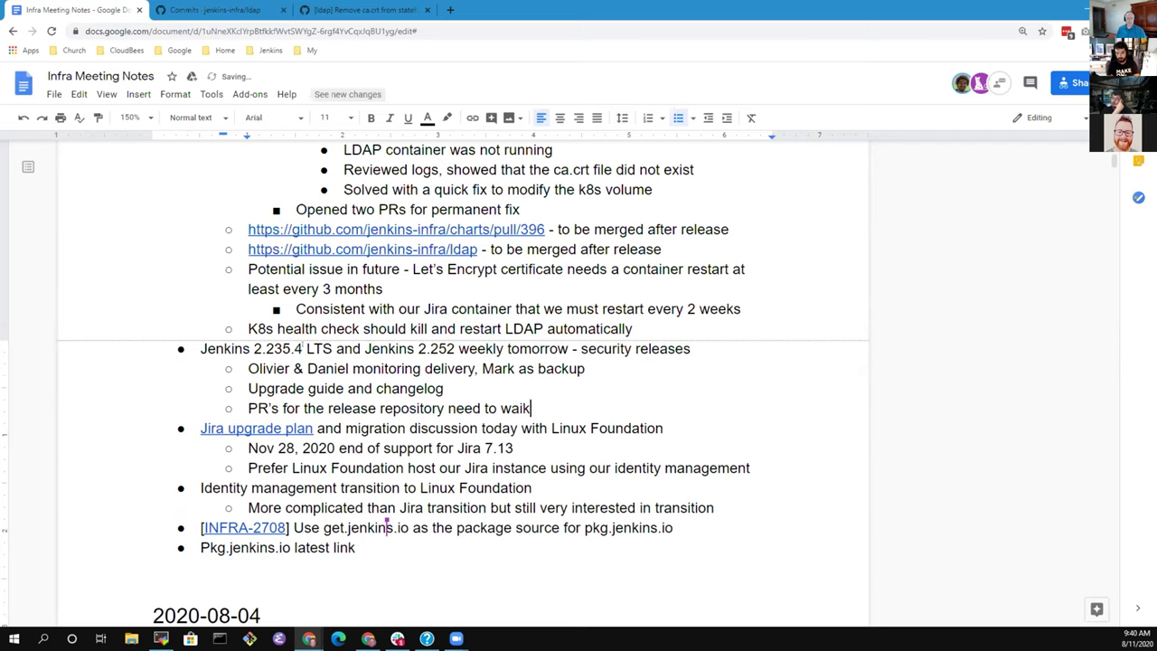
pyautogui.press('BackSpace')
pyautogui.write('t until')
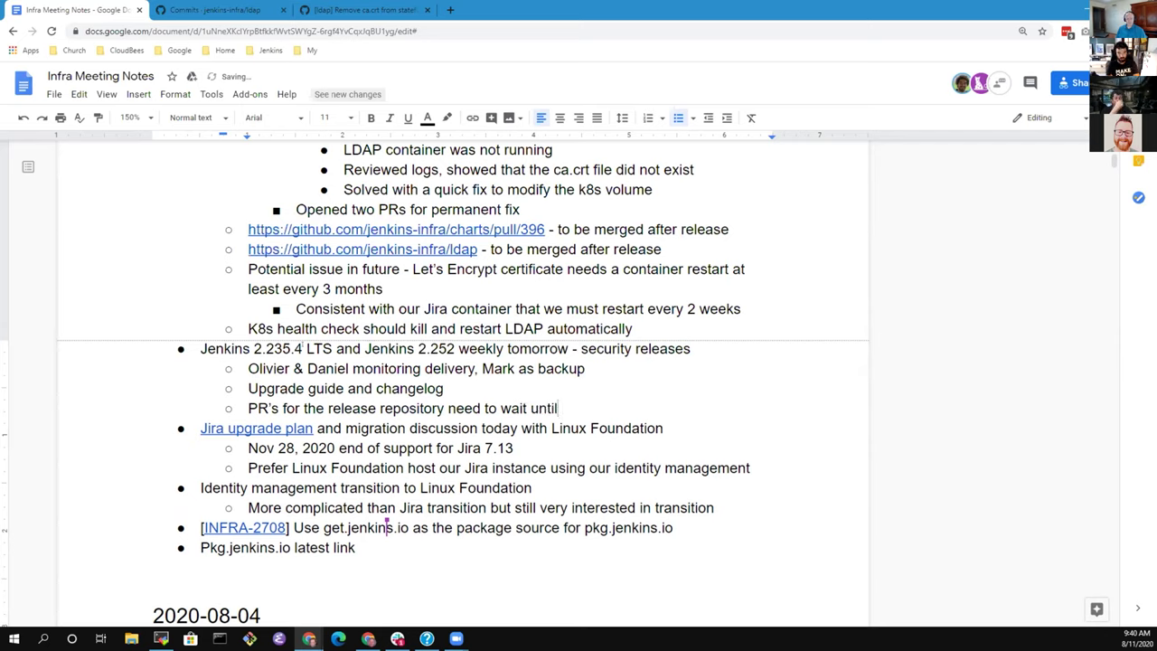
pyautogui.write(' after the')
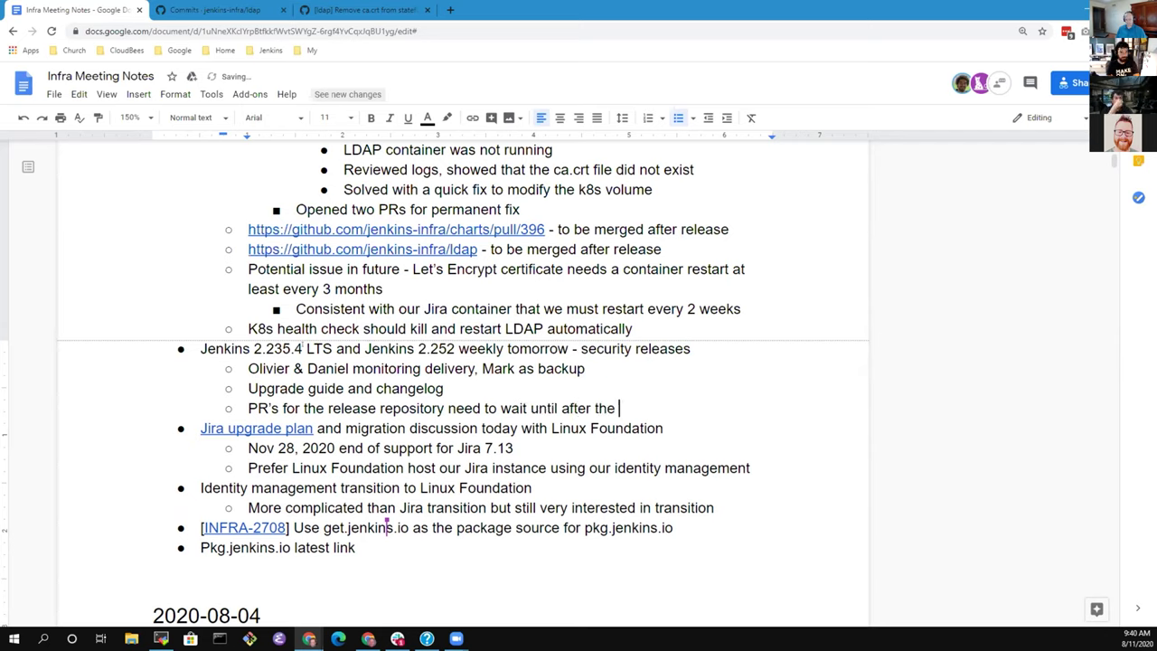
pyautogui.press('BackSpace')
pyautogui.press('BackSpace')
pyautogui.press('BackSpace')
pyautogui.press('BackSpace')
pyautogui.write("tomorrow's ")
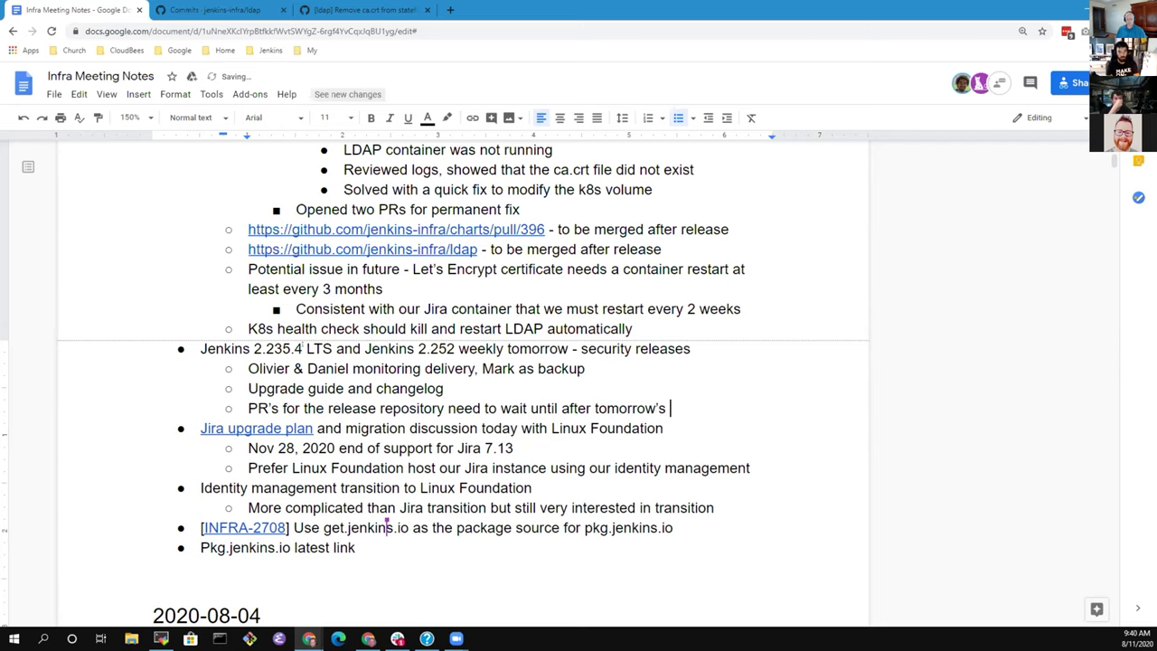
pyautogui.write('release')
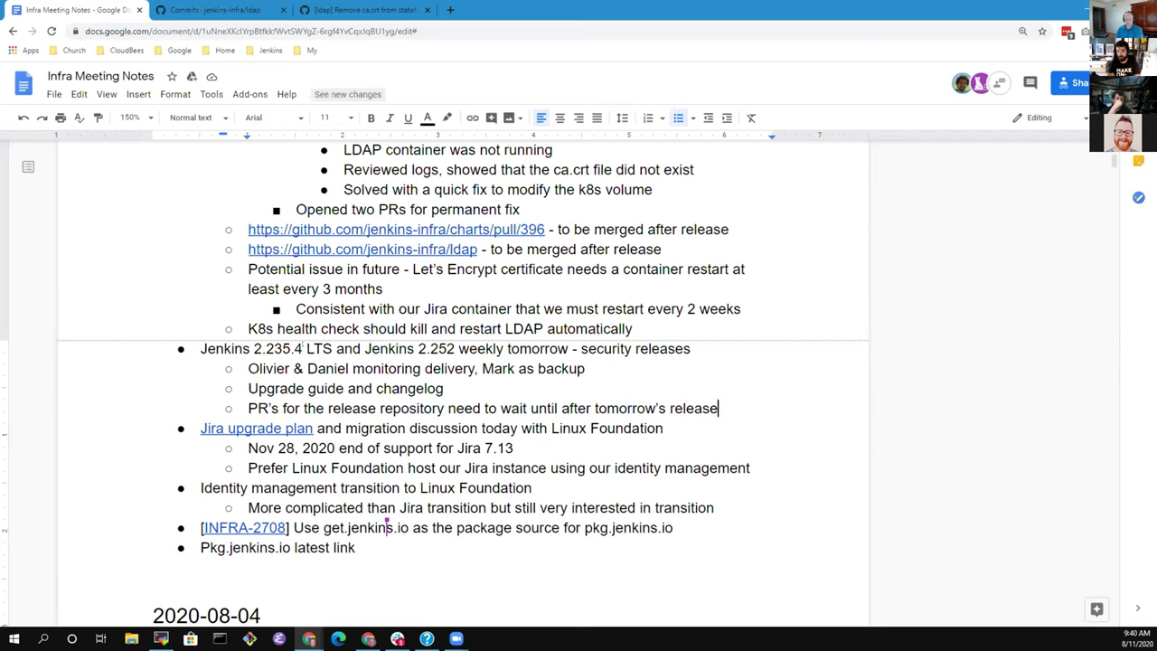
# Add a nested bullet under the release repository PR's note: "Intentionally being conservative until after release tomorrow"
pyautogui.press('Return')
pyautogui.press('Tab')
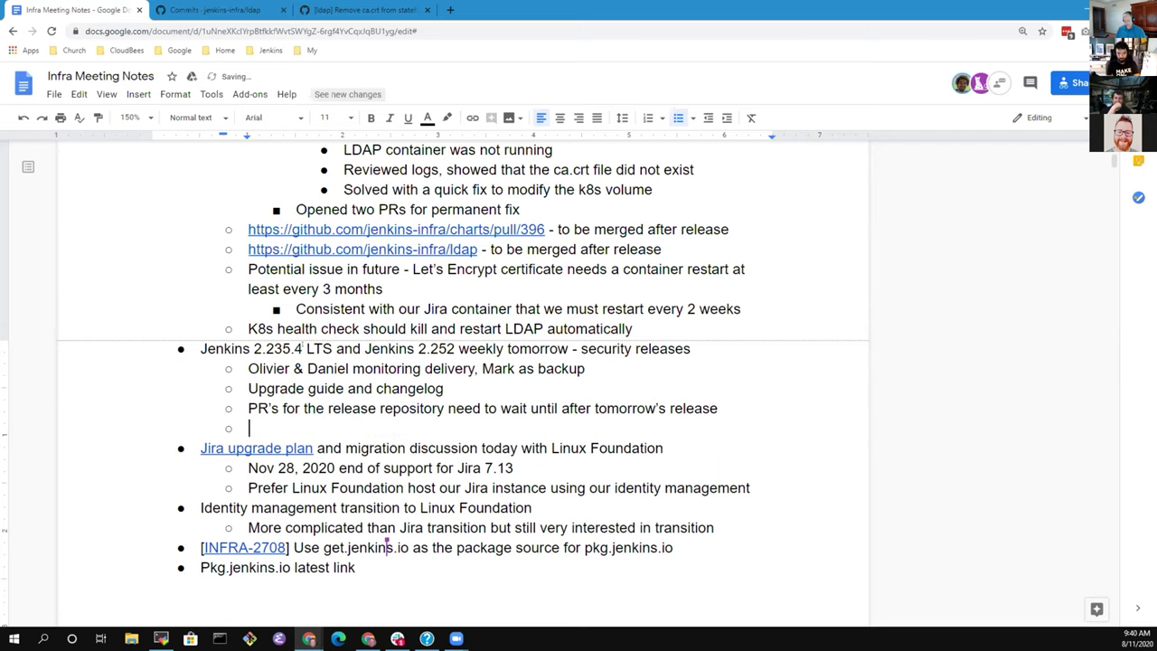
pyautogui.write('lin')
pyautogui.press('BackSpace')
pyautogui.press('BackSpace')
pyautogui.write('ntentionally being converavt')
pyautogui.hotkey('ctrl', 'BackSpace')
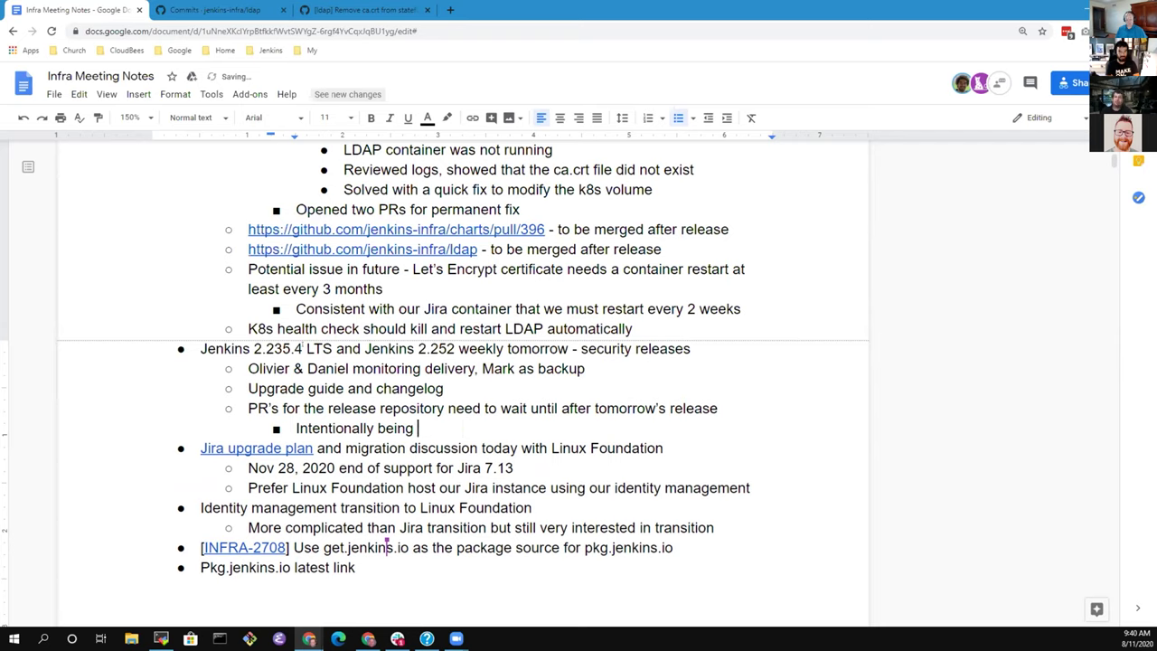
pyautogui.write('conservati')
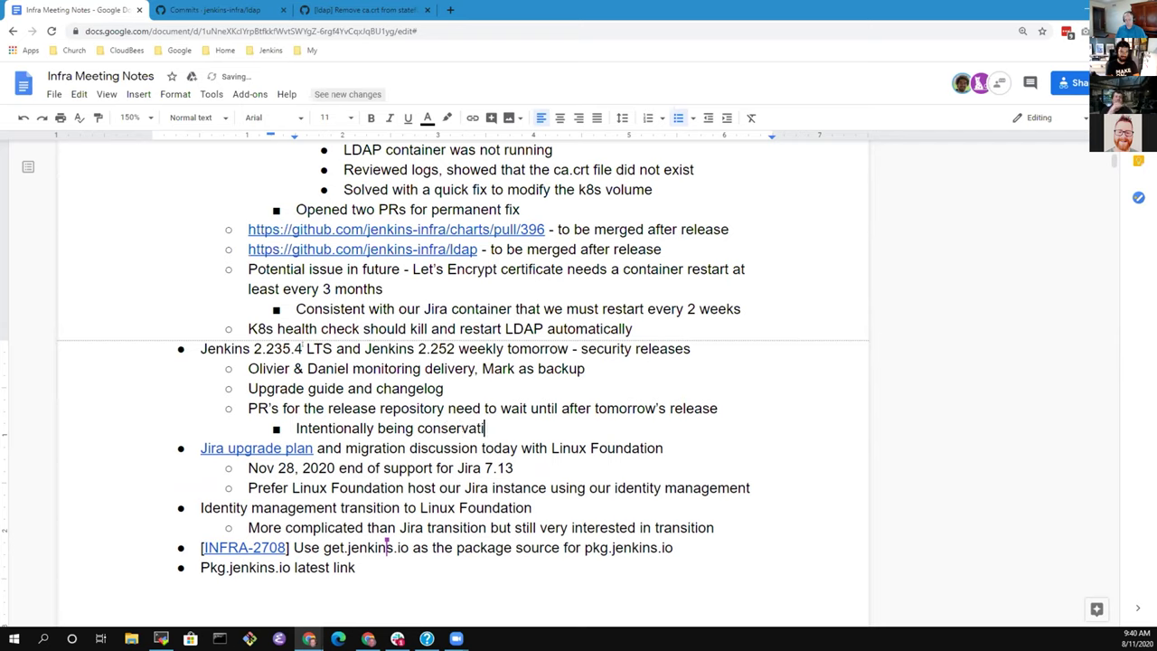
pyautogui.write('ve until adfte')
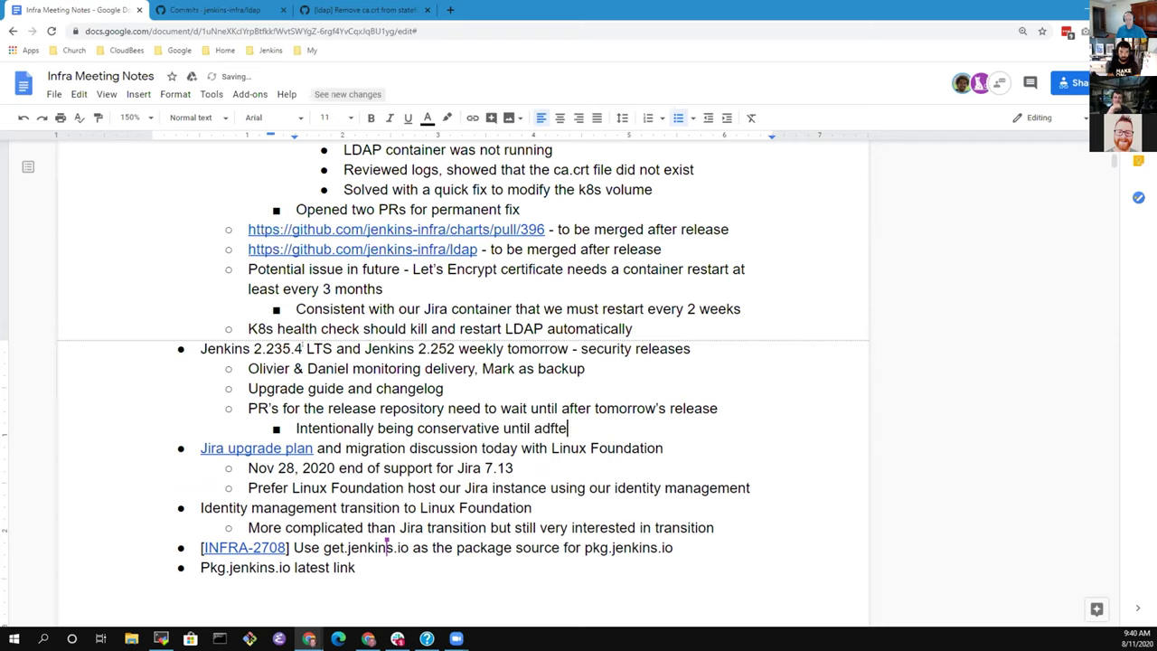
pyautogui.hotkey('ctrl', 'BackSpace')
pyautogui.write('after rleea')
pyautogui.hotkey('ctrl', 'BackSpace')
pyautogui.write('release tomoror')
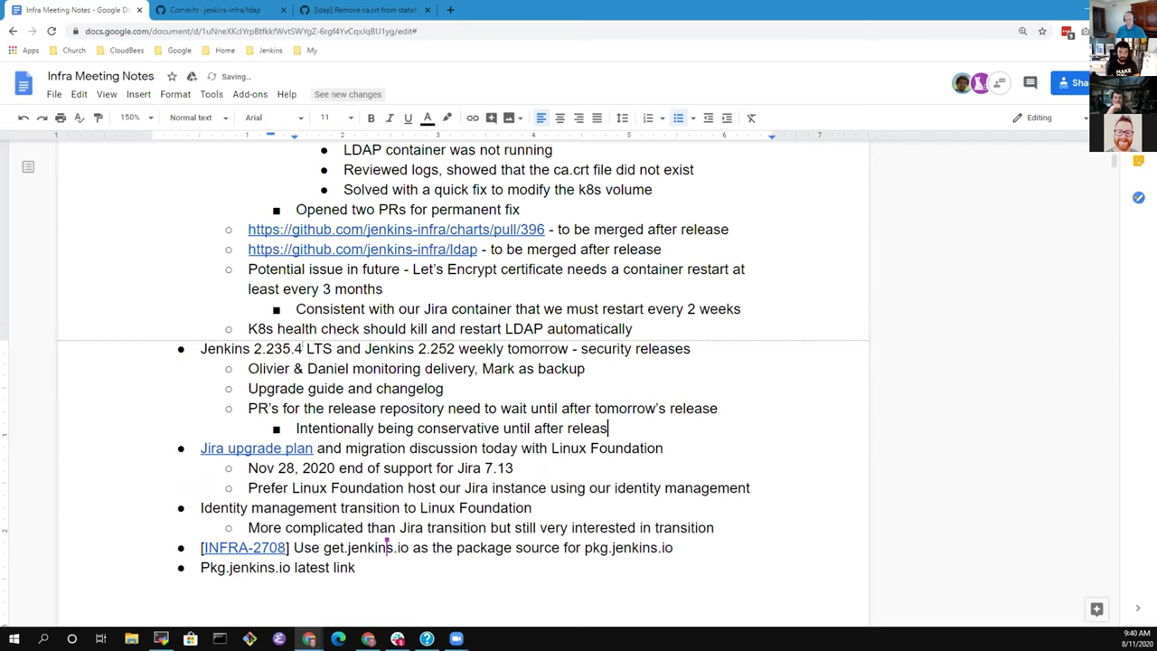
pyautogui.press('BackSpace')
pyautogui.press('BackSpace')
pyautogui.write('row')
# Add a bullet one level up, below the conservative note: "Last week's release included a version change that restarted master"
pyautogui.press('Return')
pyautogui.hotkey('shift', 'Tab')
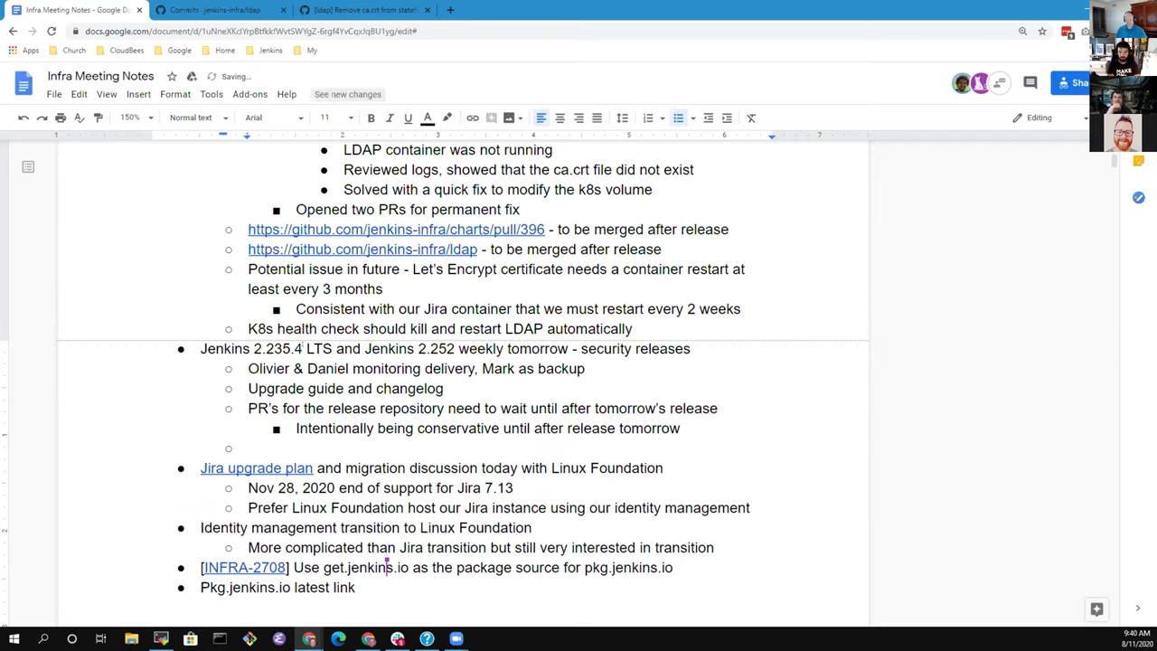
pyautogui.write("Last week's rele")
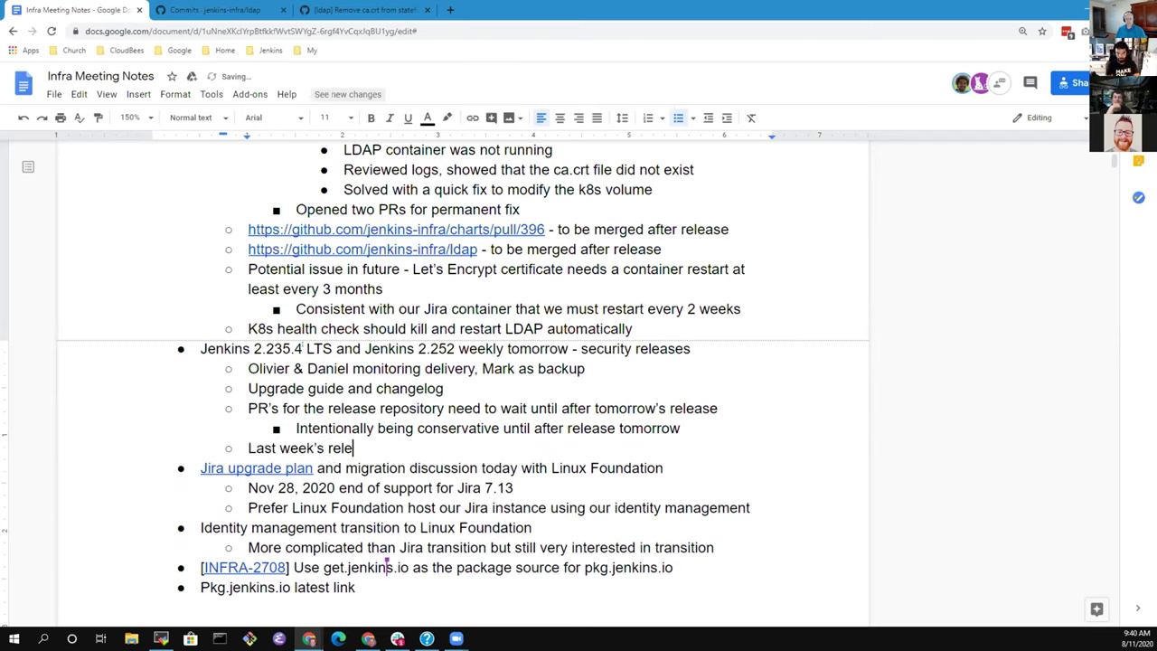
pyautogui.write('ase ')
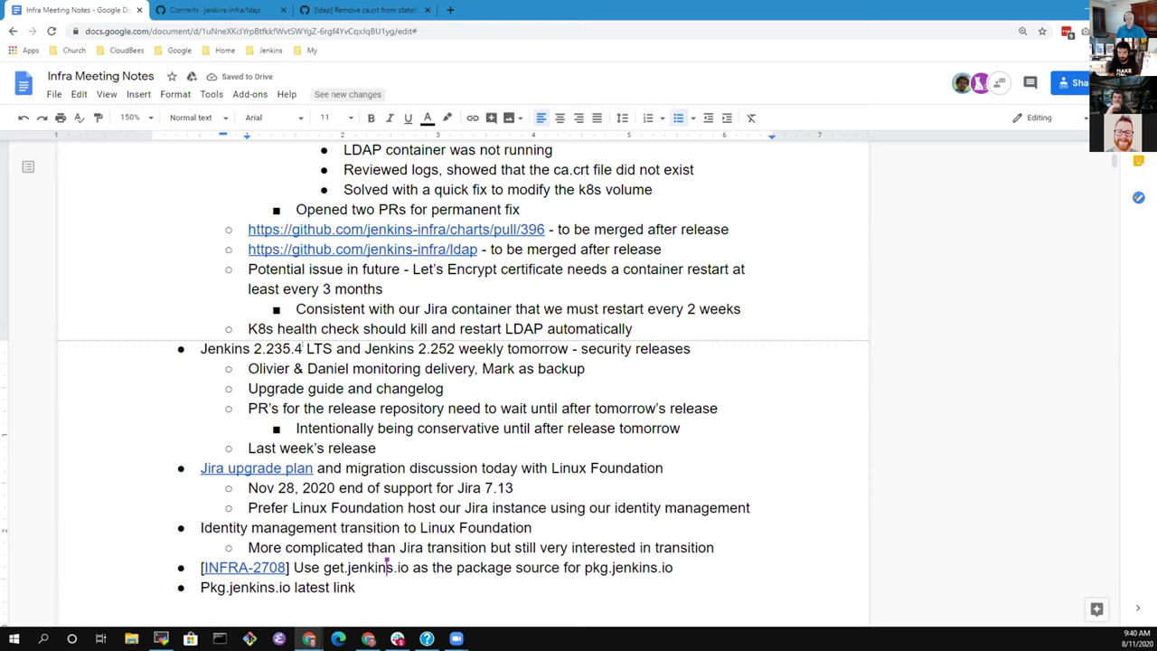
pyautogui.write('included')
pyautogui.hotkey('ctrl', 'BackSpace')
pyautogui.write('included a version change that restarted master')
# Add a nested bullet under the last week's release note: "Agents reconnected and continued their work"
pyautogui.press('Return')
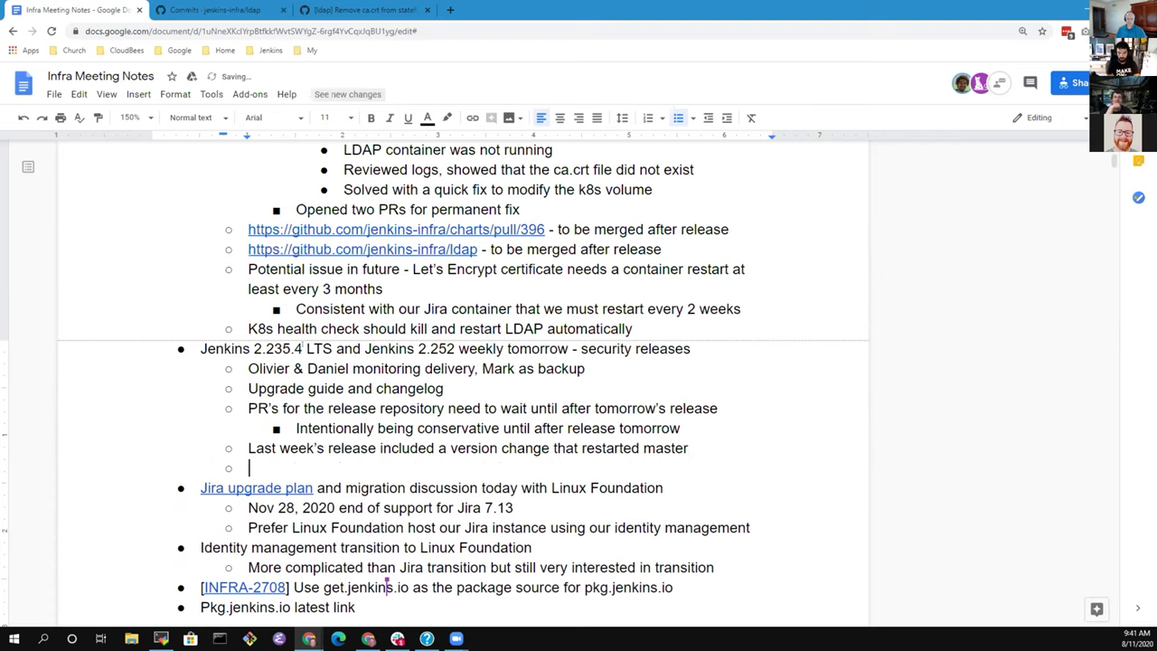
pyautogui.press('Tab')
pyautogui.write('Agents re')
pyautogui.press('BackSpace')
pyautogui.press('BackSpace')
pyautogui.write('reconnected and continued their work')
# Add a bullet at the same level below the agents note: "Pipeline for the win"
pyautogui.press('Return')
pyautogui.write('Pipel')
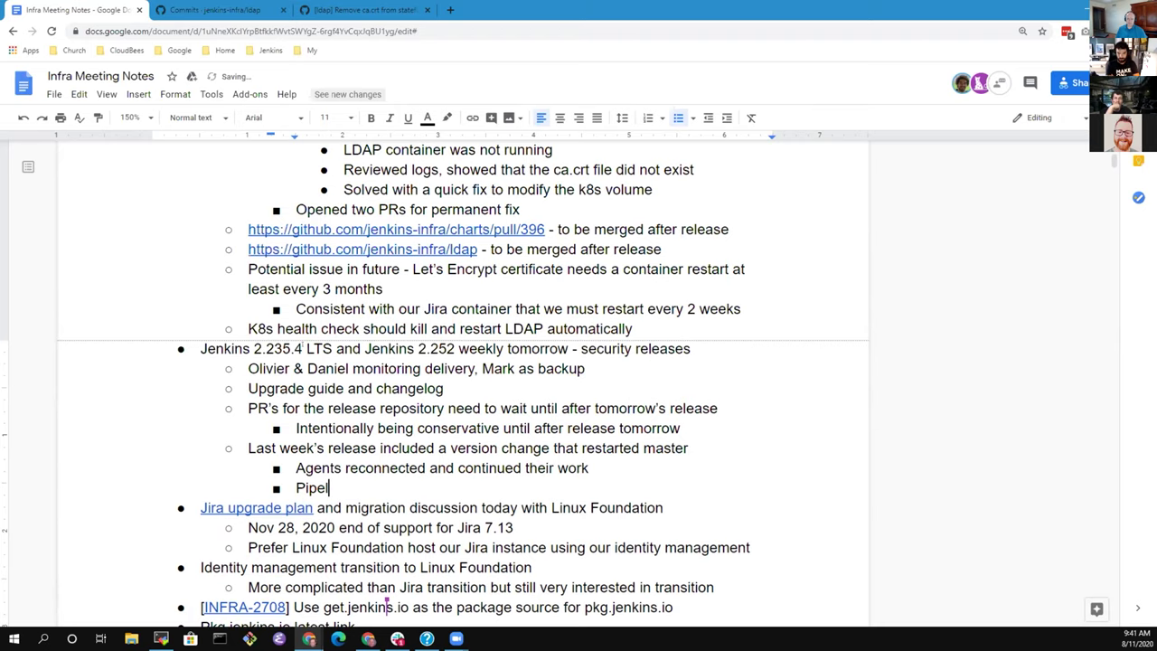
pyautogui.write('ine for the wi')
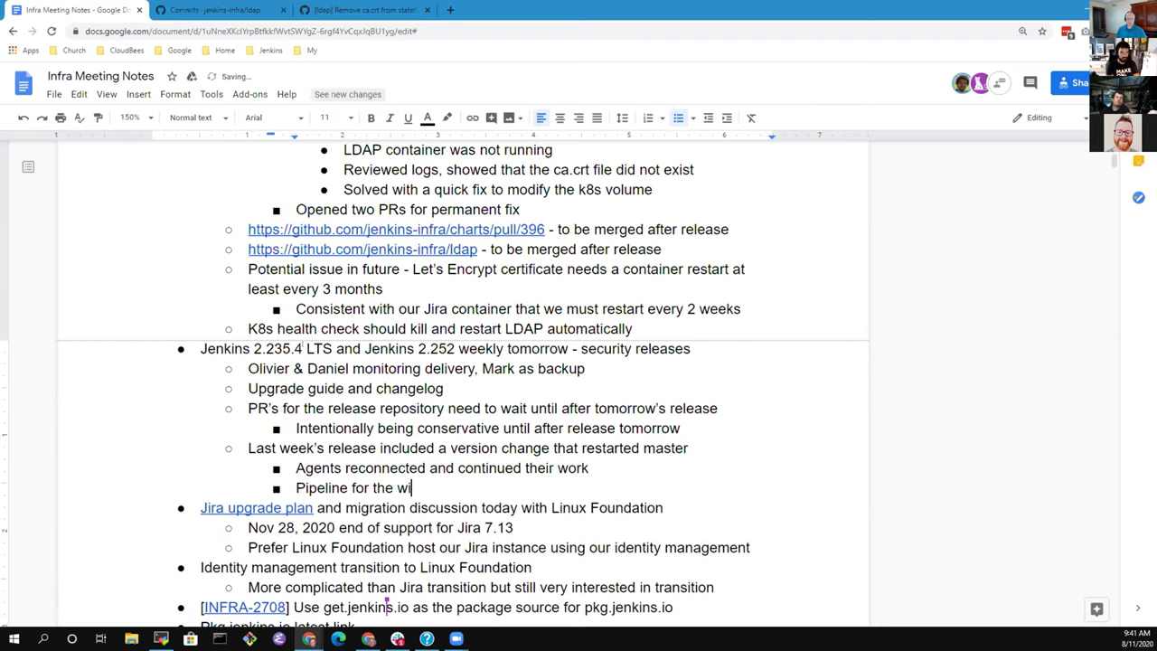
pyautogui.write('n')
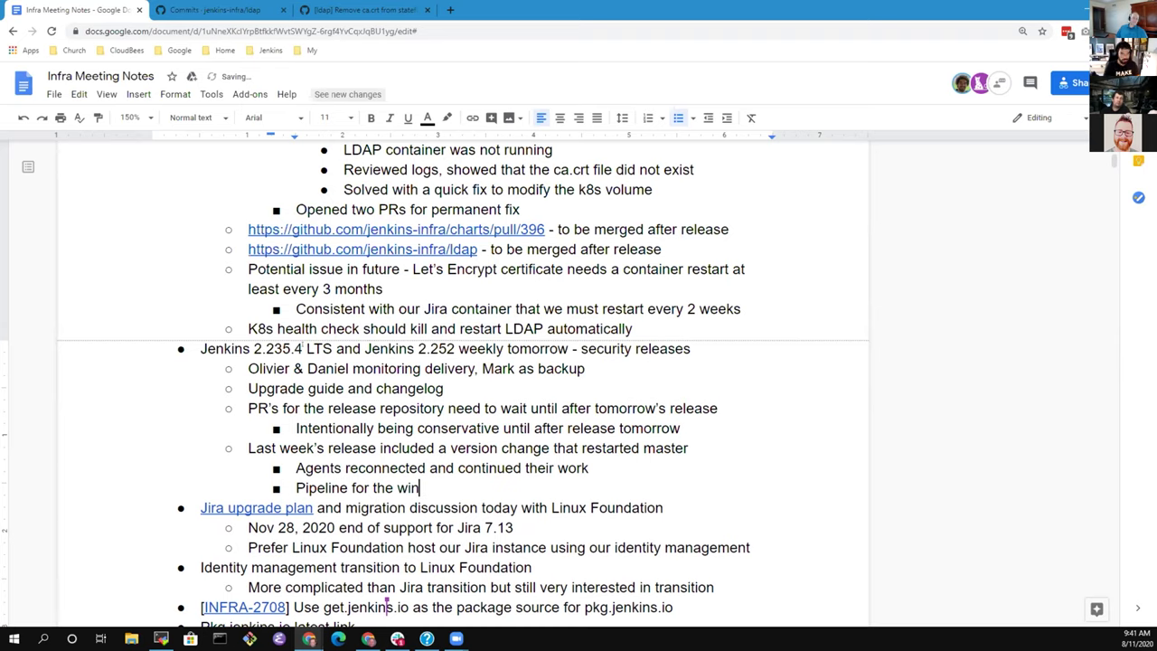
pyautogui.hotkey('ctrl', 'shift', 'Left')
pyautogui.hotkey('ctrl', 'shift', 'Left')
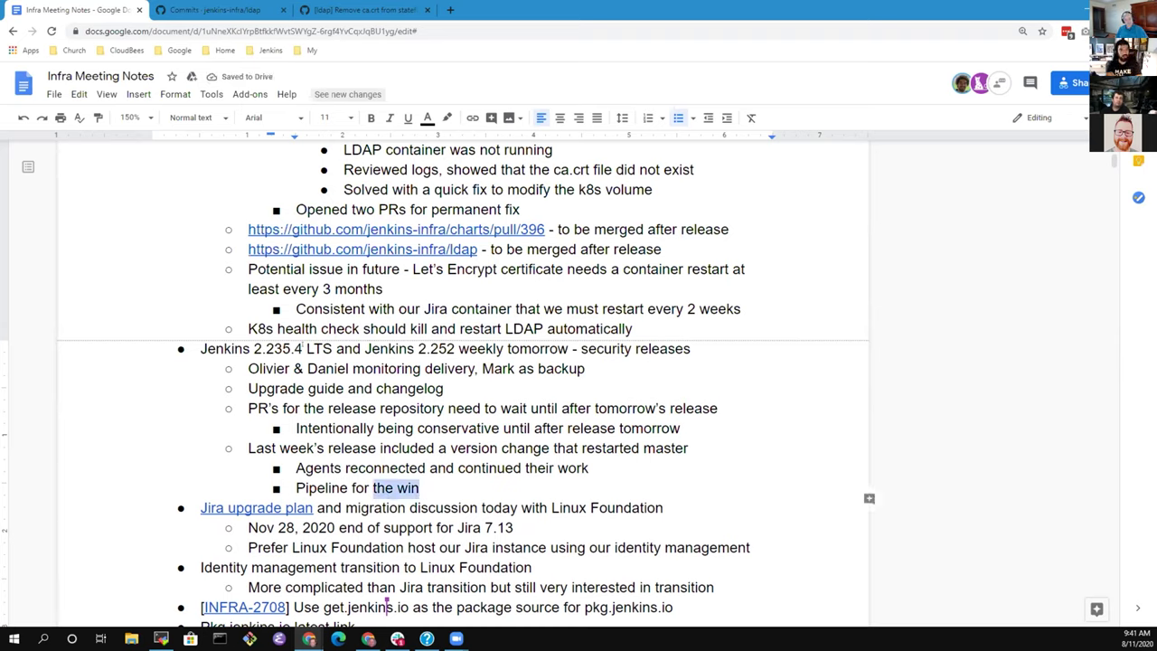
pyautogui.press('Right')
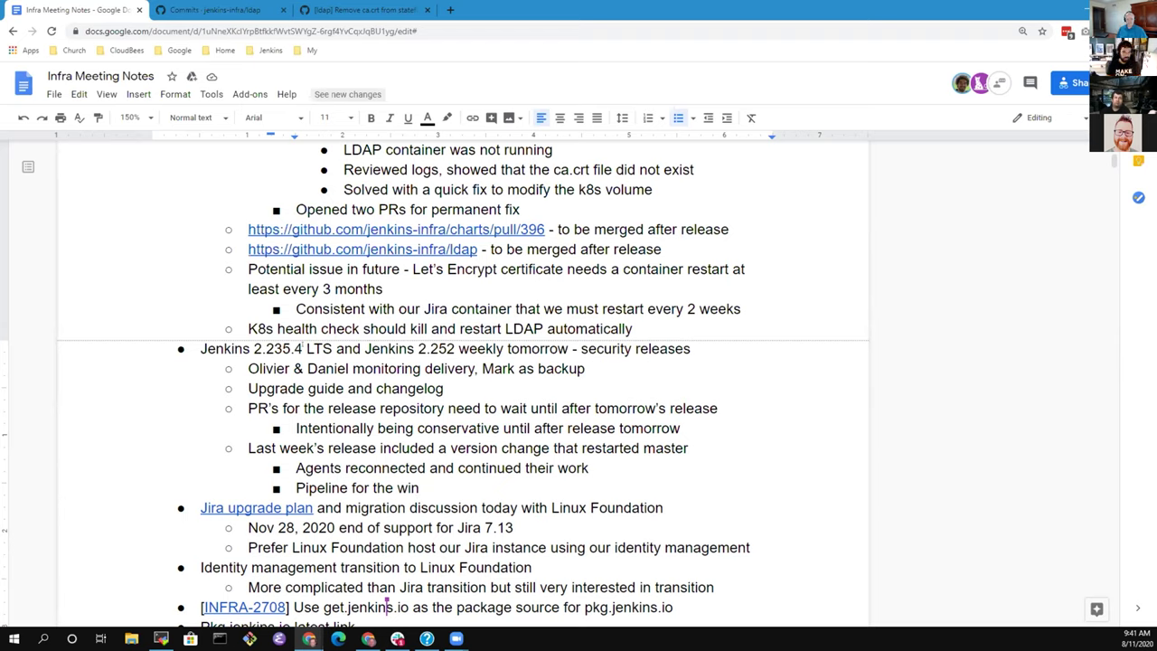
pyautogui.click(417, 507)
pyautogui.scroll(-1, 302, 343)
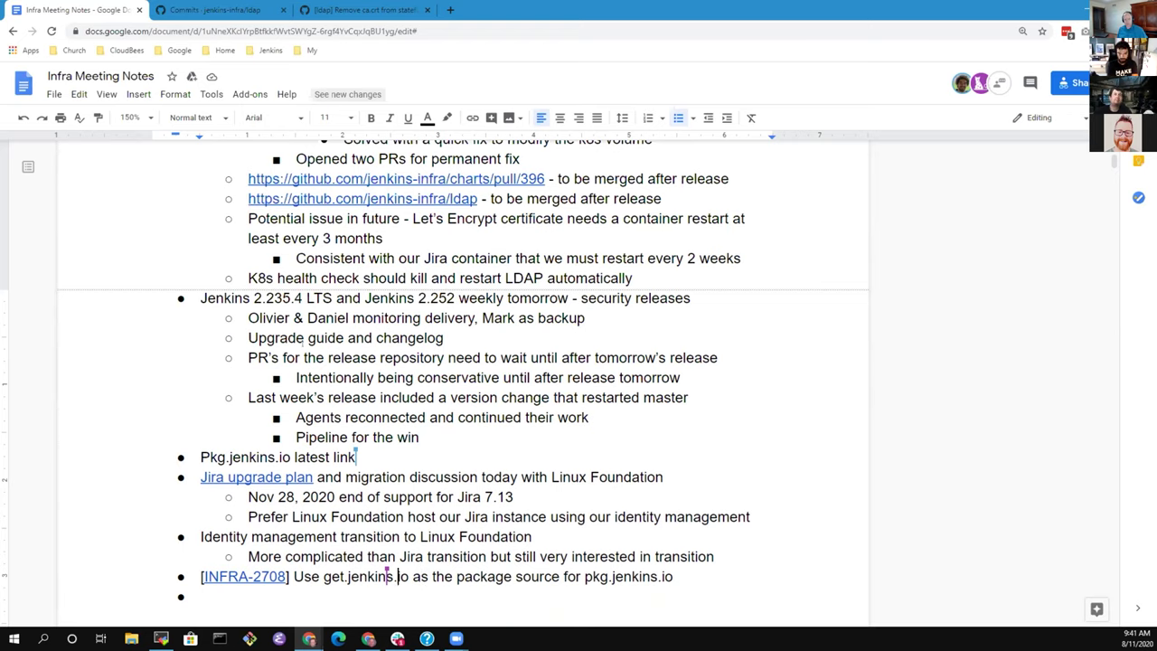
pyautogui.press('Home')
pyautogui.hotkey('shift', 'End')
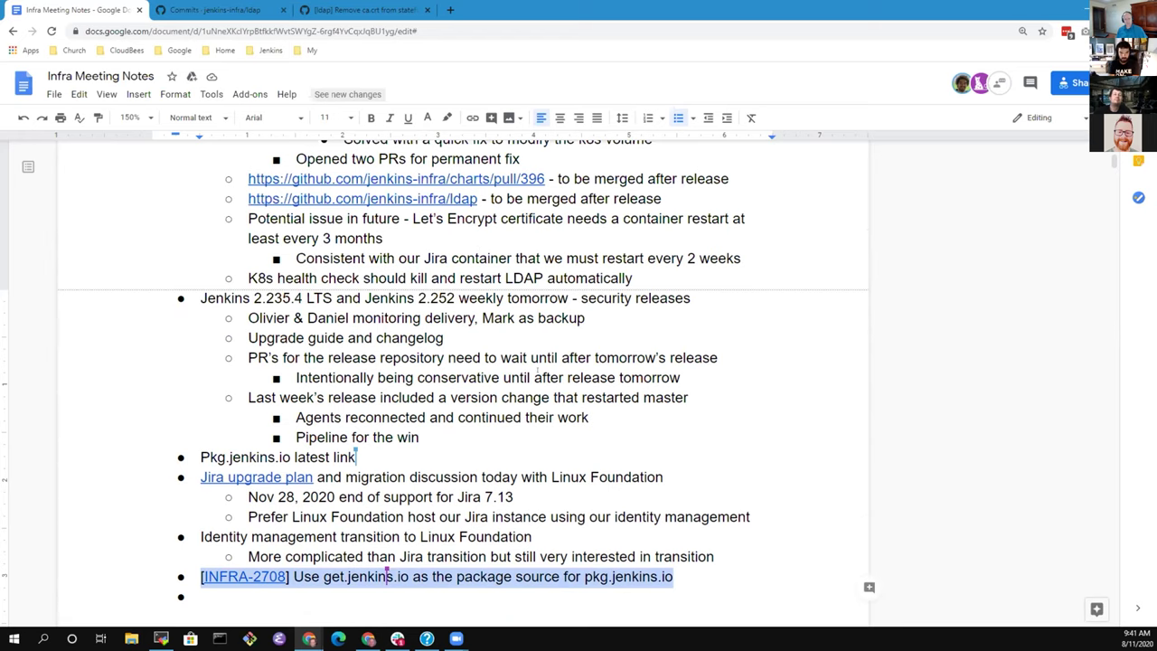
pyautogui.scroll(-1, 537, 369)
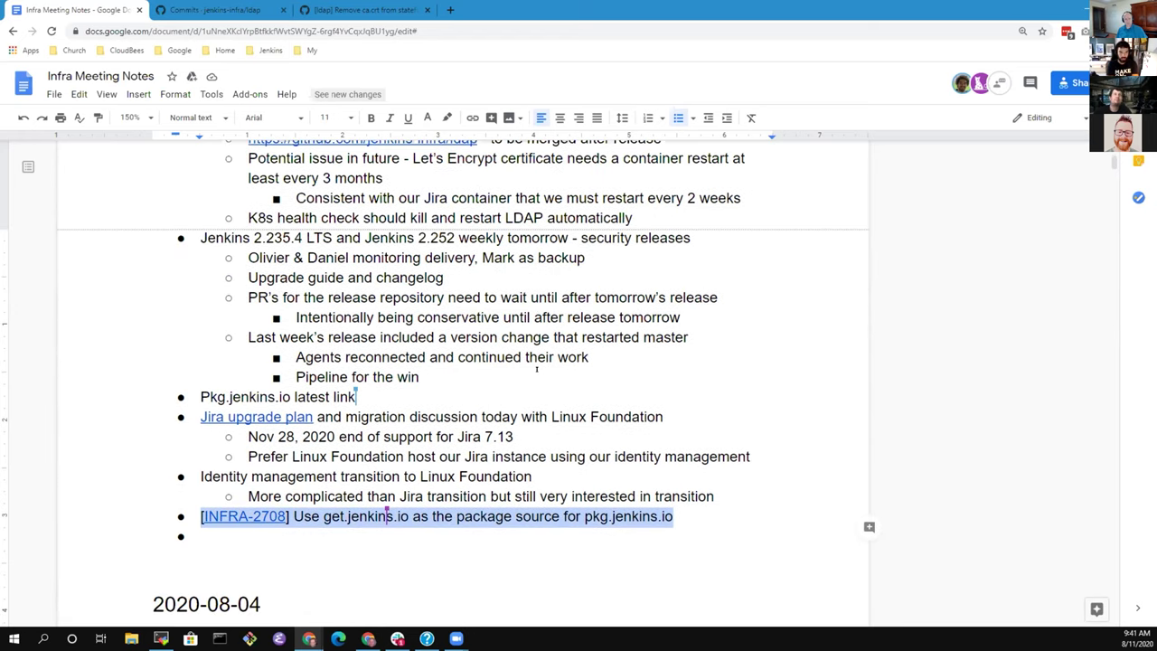
pyautogui.click(376, 394)
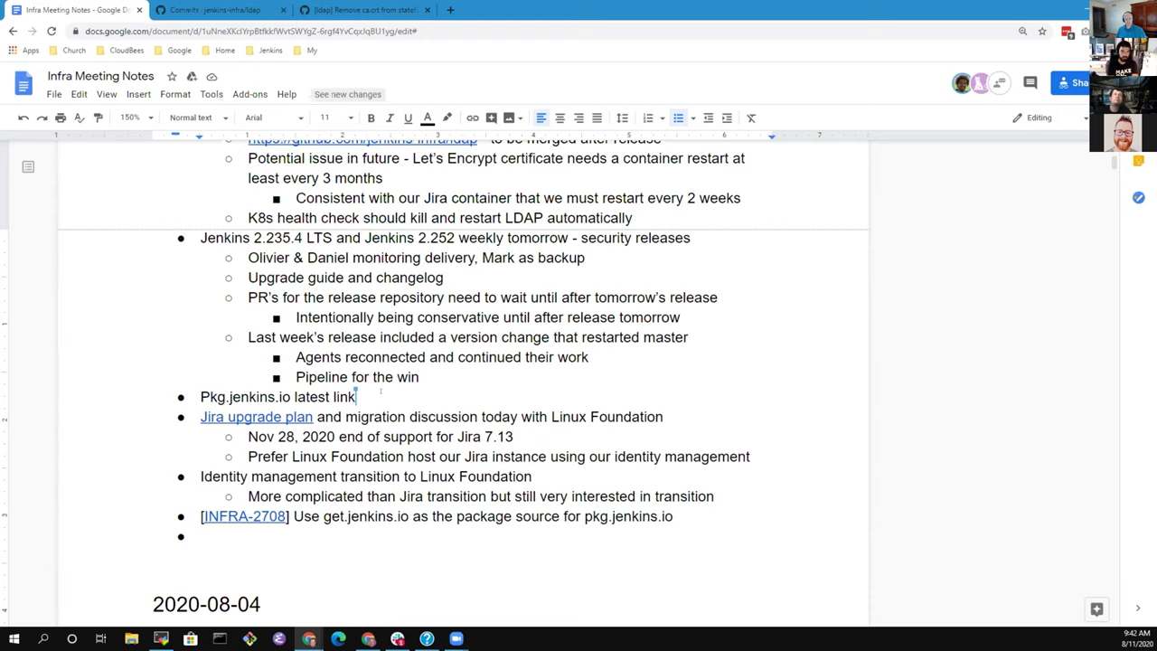
pyautogui.press('Up')
pyautogui.press('End')
pyautogui.press('Return')
pyautogui.press('Return')
pyautogui.press('BackSpace')
# Add a nested bullet under the INFRA-2708 item: "Mirror bandwidth costs are a significant fraction of monthly Azure costs"
pyautogui.press('Down')
pyautogui.press('Down')
pyautogui.press('Down')
pyautogui.press('Down')
pyautogui.press('Down')
pyautogui.press('Down')
pyautogui.press('Down')
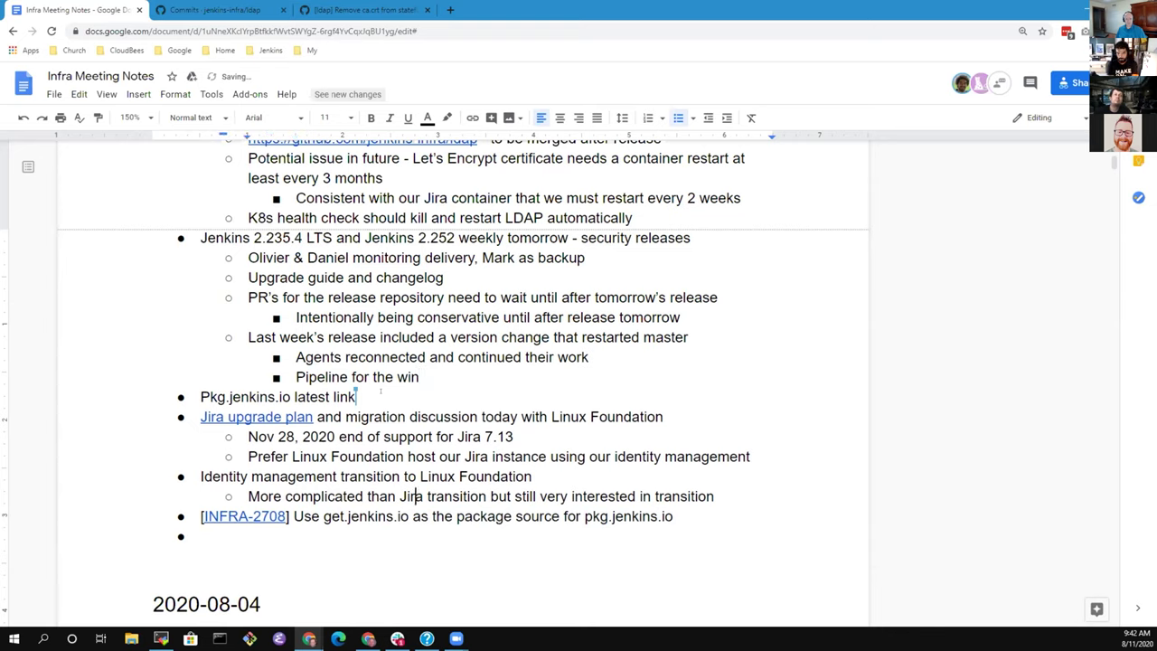
pyautogui.press('End')
pyautogui.press('Return')
pyautogui.press('Tab')
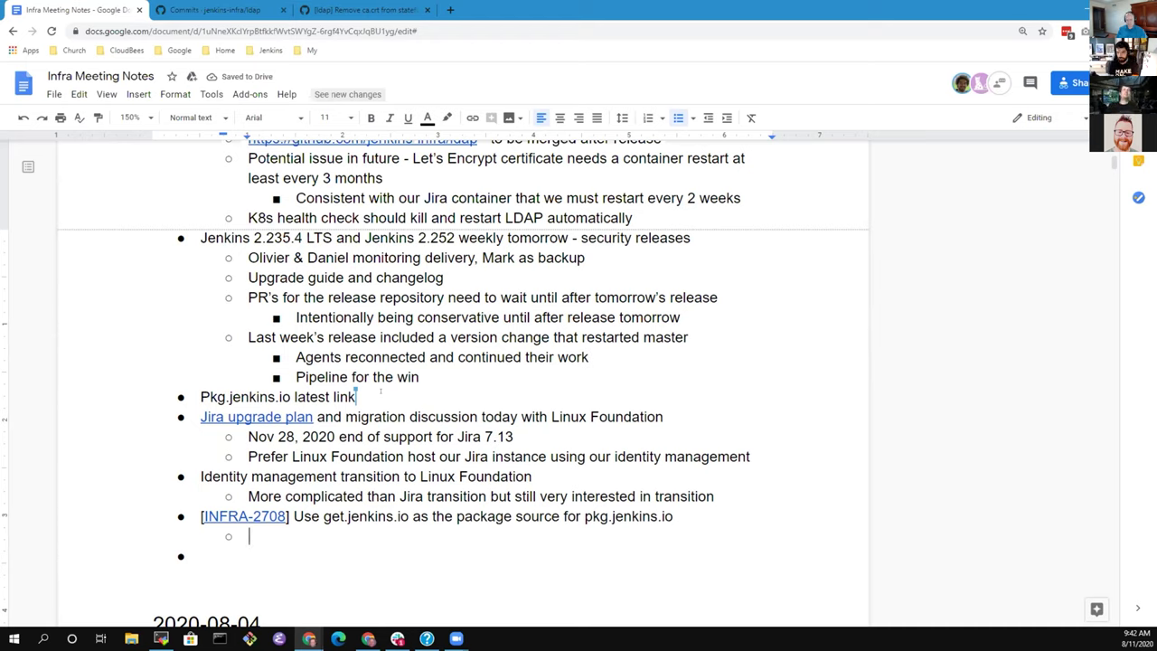
pyautogui.write('Mirror ')
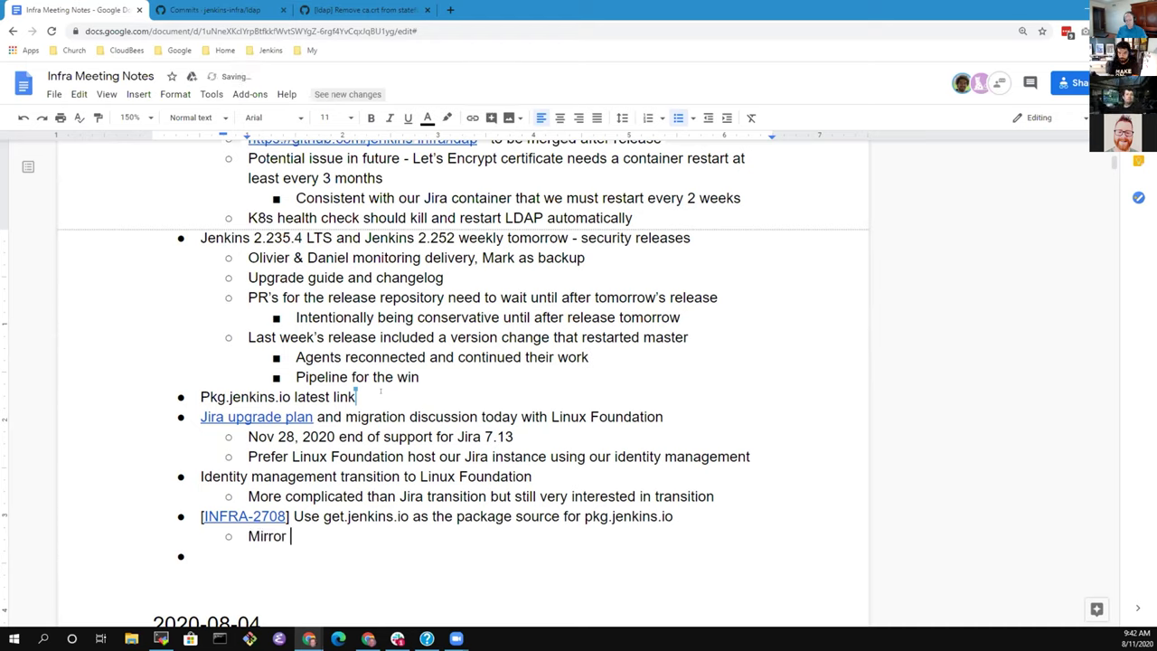
pyautogui.write('bandwi')
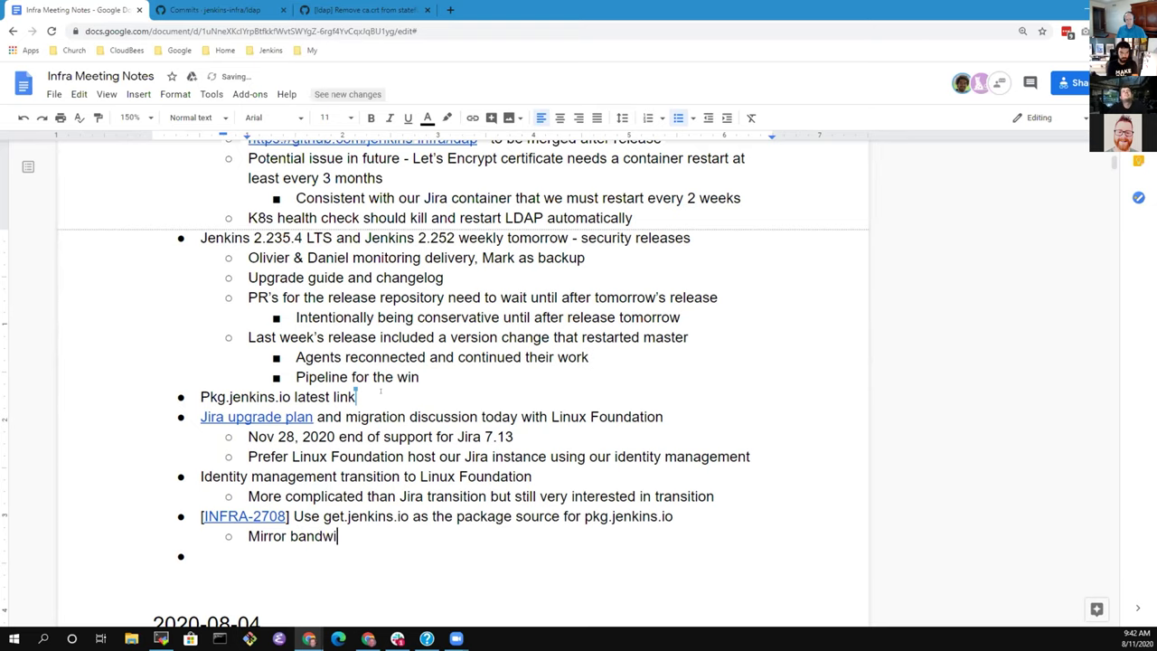
pyautogui.write('dth costs as a')
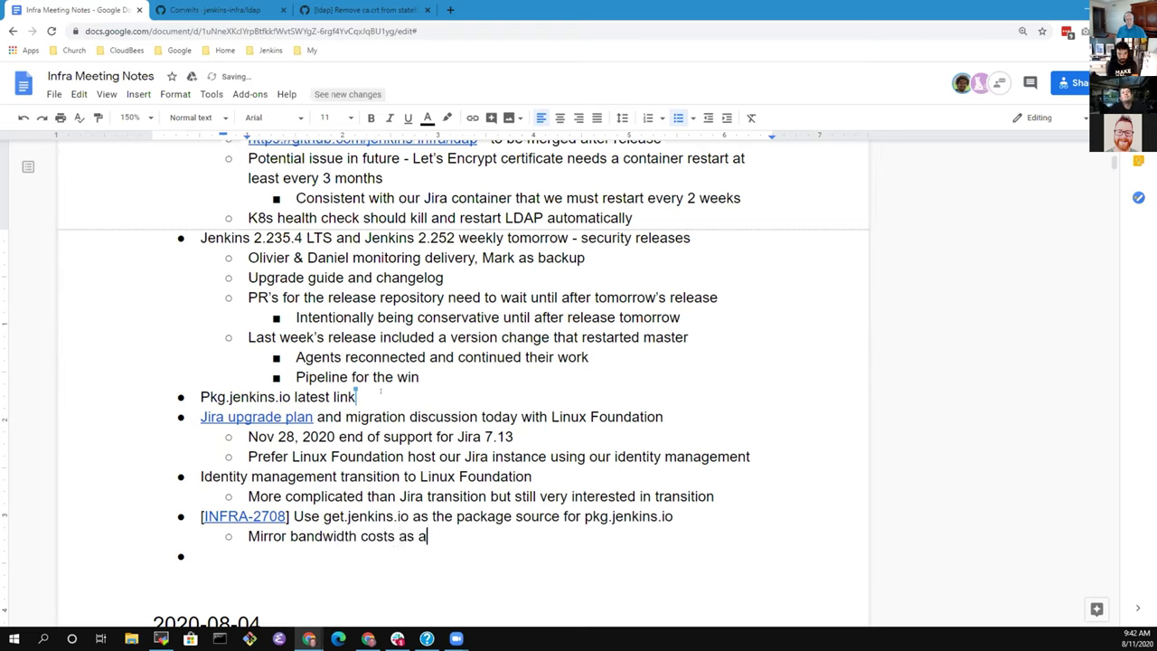
pyautogui.press('BackSpace')
pyautogui.press('BackSpace')
pyautogui.press('BackSpace')
pyautogui.write('re a s')
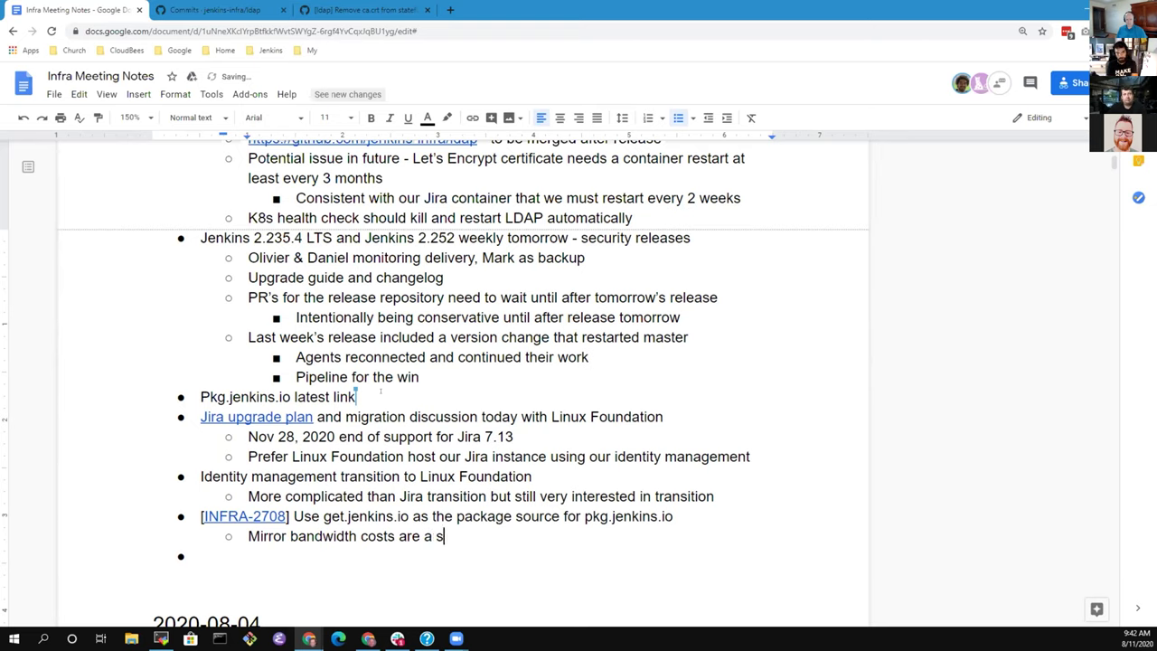
pyautogui.write('ignificant fractio')
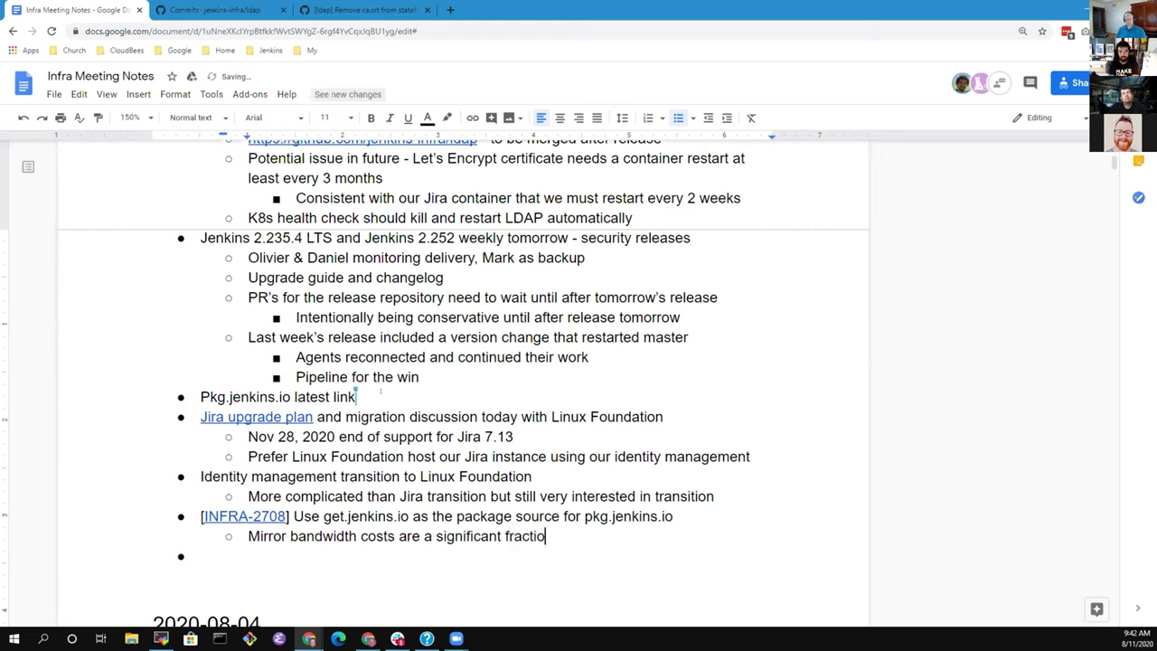
pyautogui.write('n of monthly ')
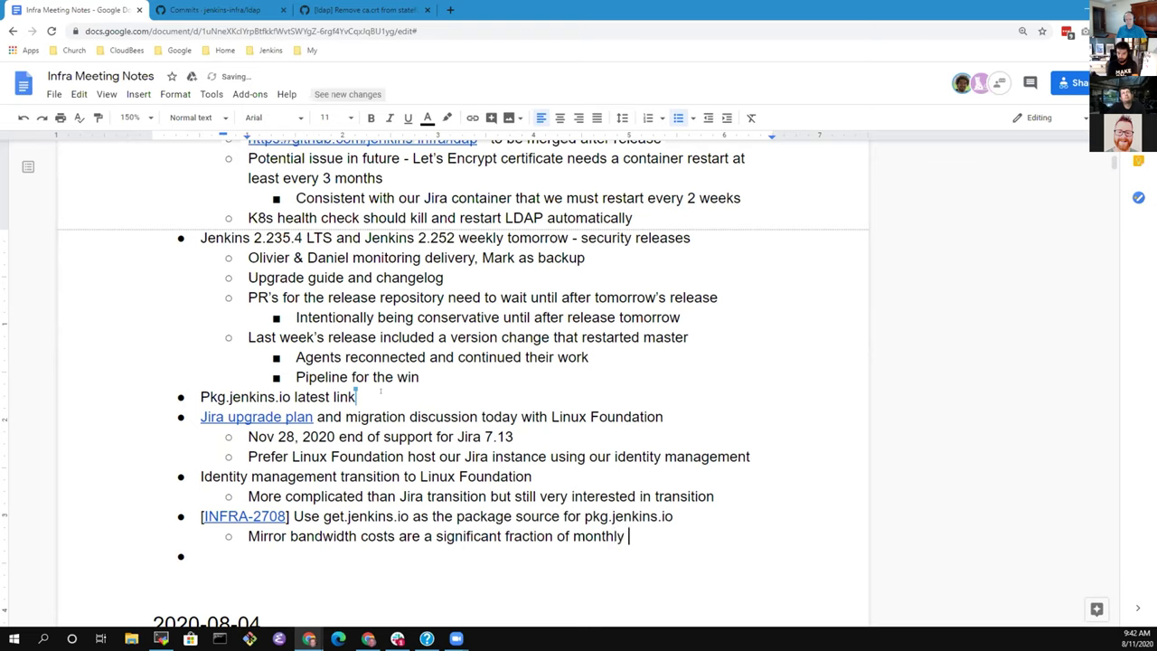
pyautogui.write('Azure costs')
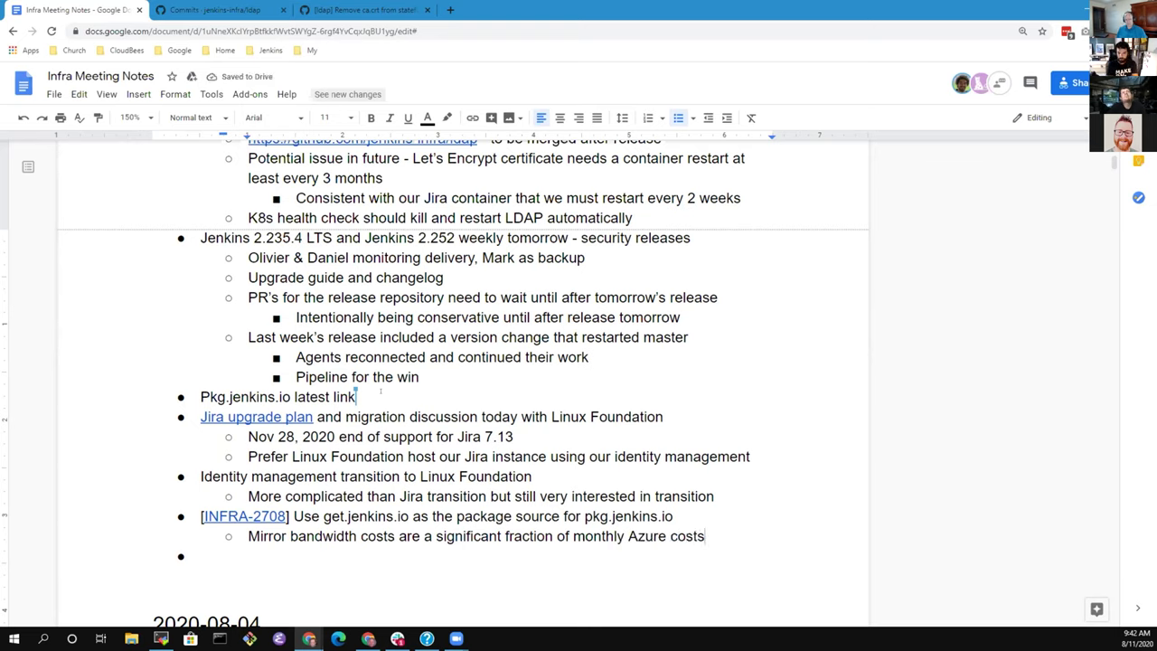
# Add a bullet below the bandwidth costs note: "Mirror compares hash on remote mirror and origin, falls back to archives.jenkins.io"
pyautogui.press('Return')
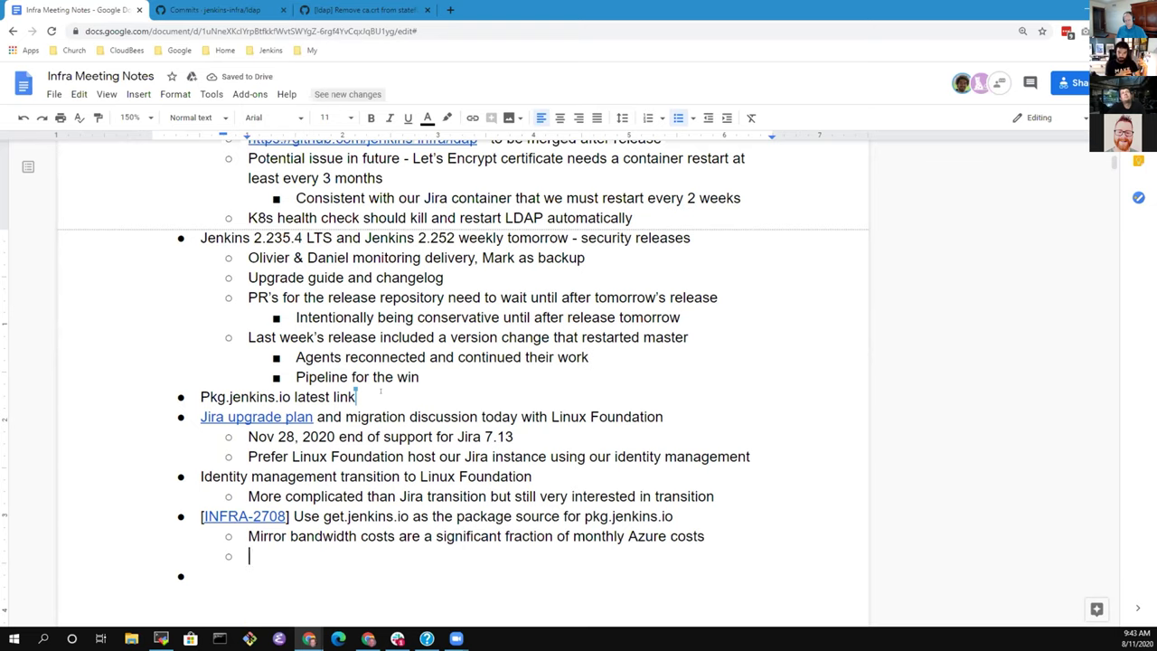
pyautogui.write('T')
pyautogui.press('BackSpace')
pyautogui.write('Mirror ')
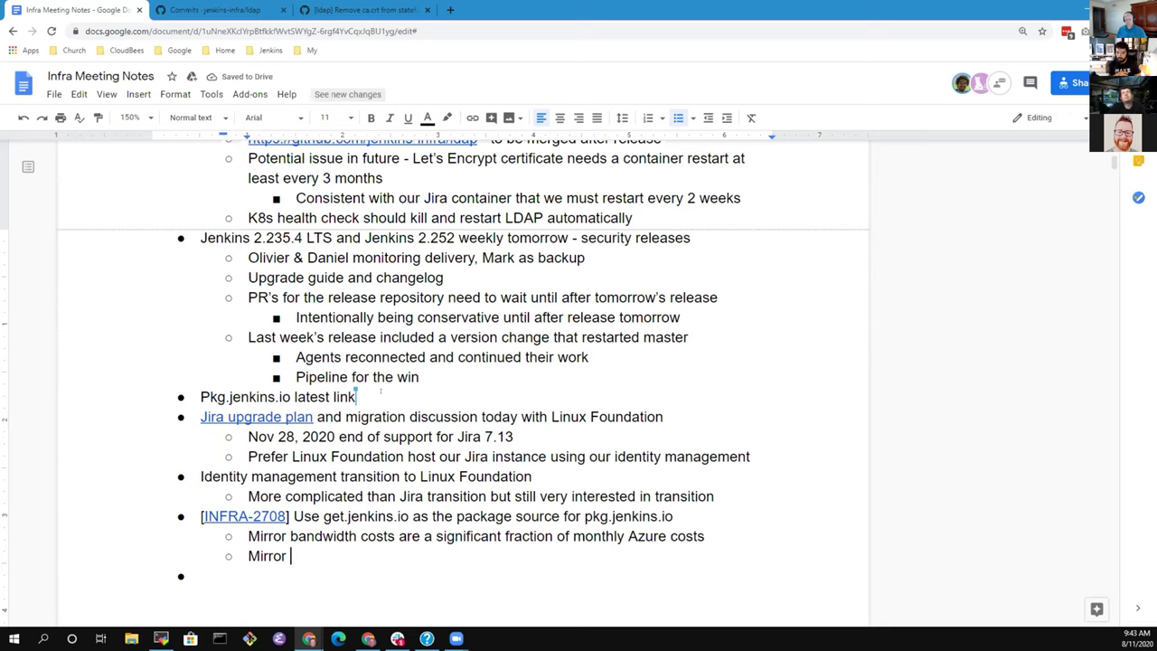
pyautogui.write('compares hash on r')
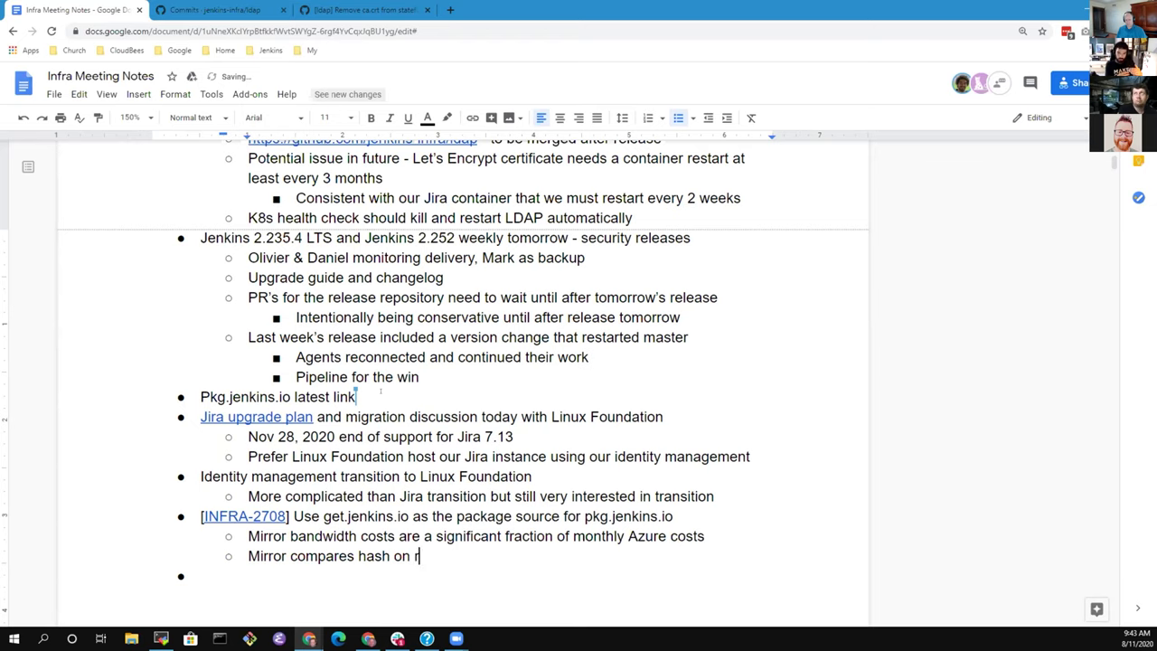
pyautogui.write('emote mirr')
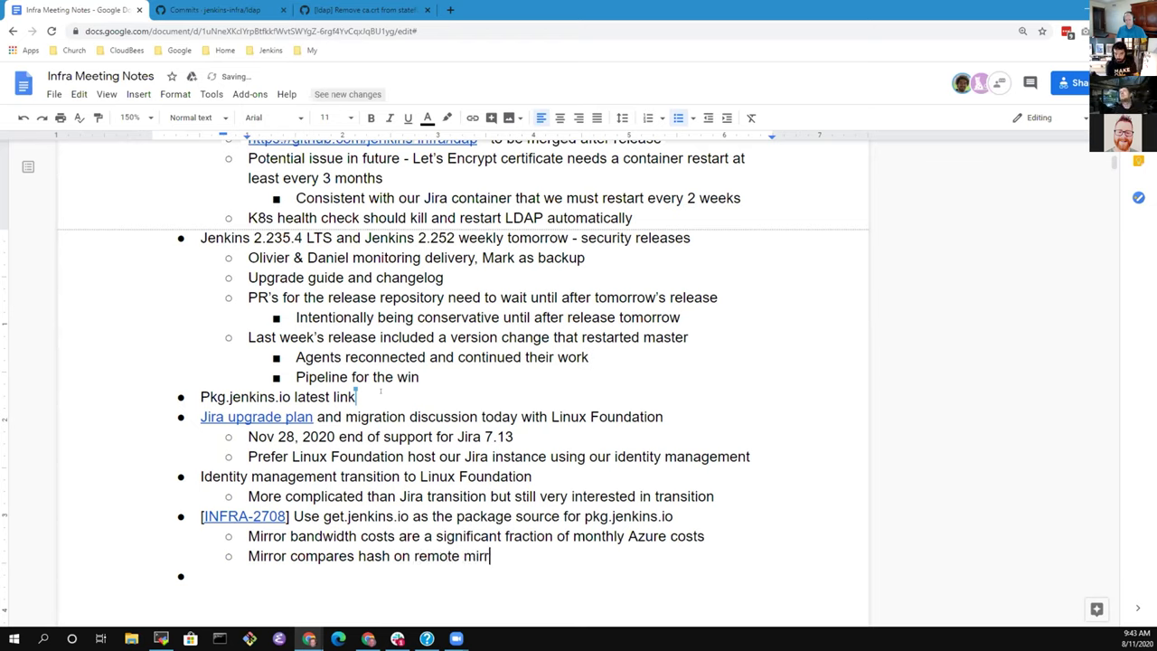
pyautogui.write('or and ')
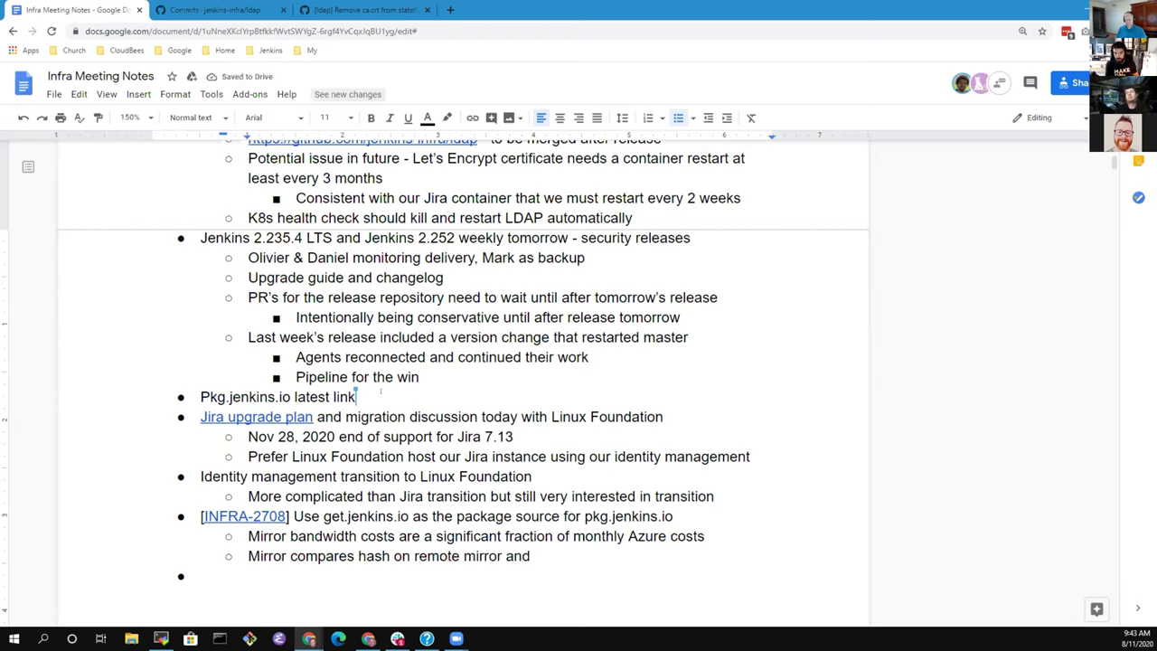
pyautogui.write('origin, falls back to archiv')
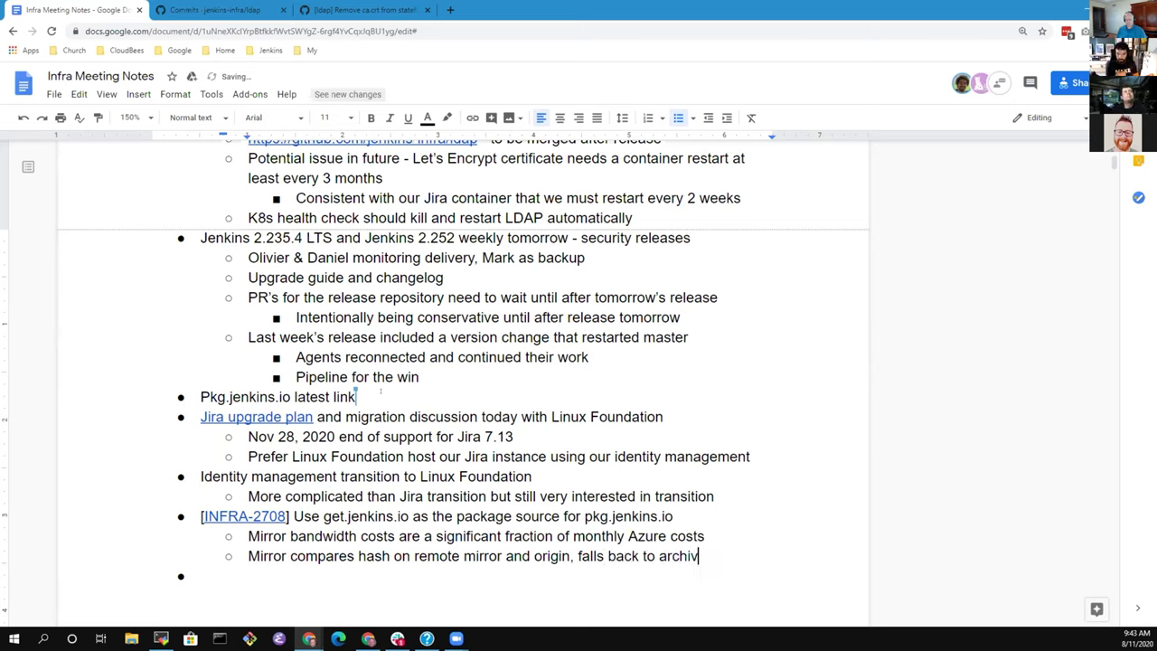
pyautogui.write('es.jenks')
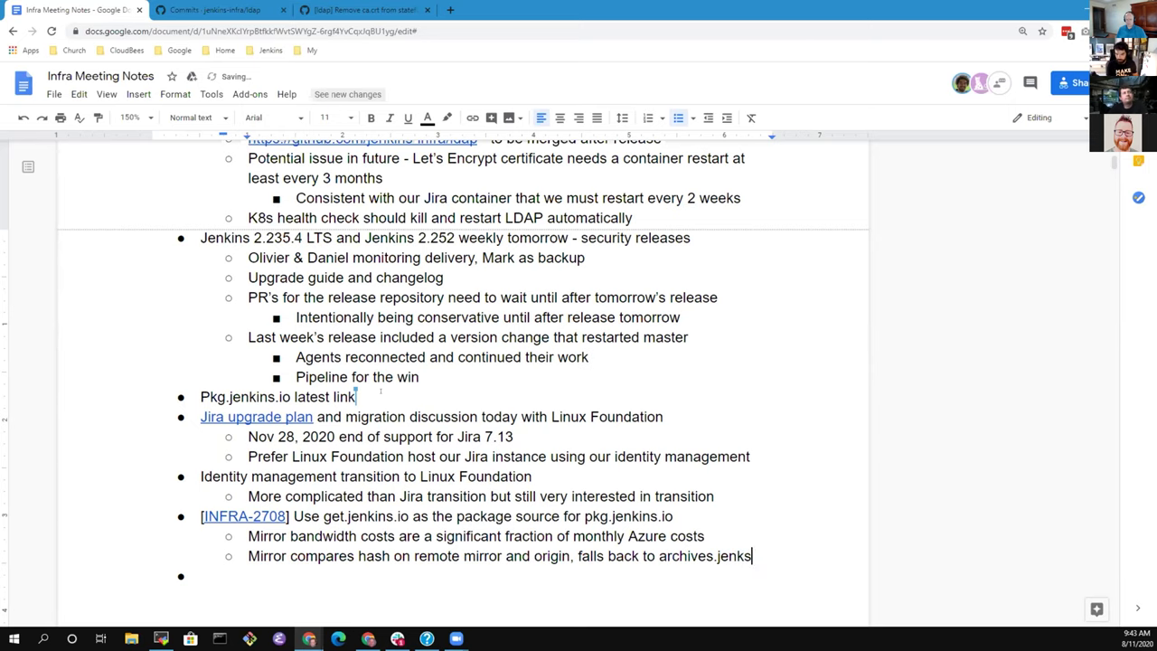
pyautogui.press('BackSpace')
pyautogui.write('ins.io')
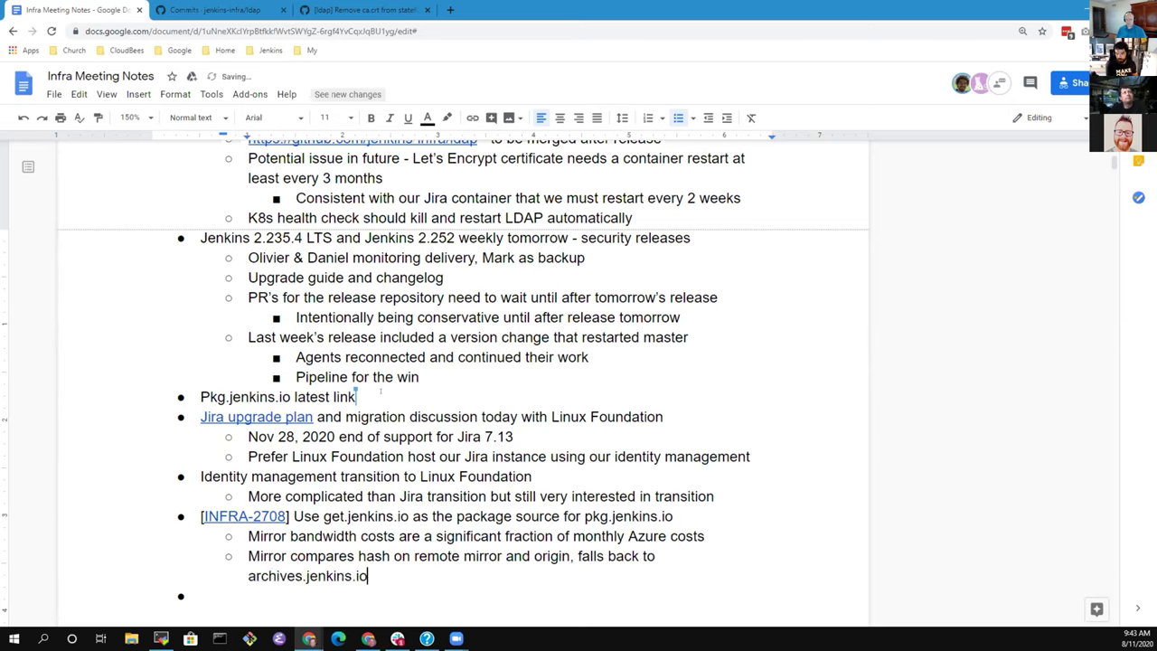
# Append "(low bandwidth, but known to have all versions)" to the archives.jenkins.io fallback note
pyautogui.write(' (')
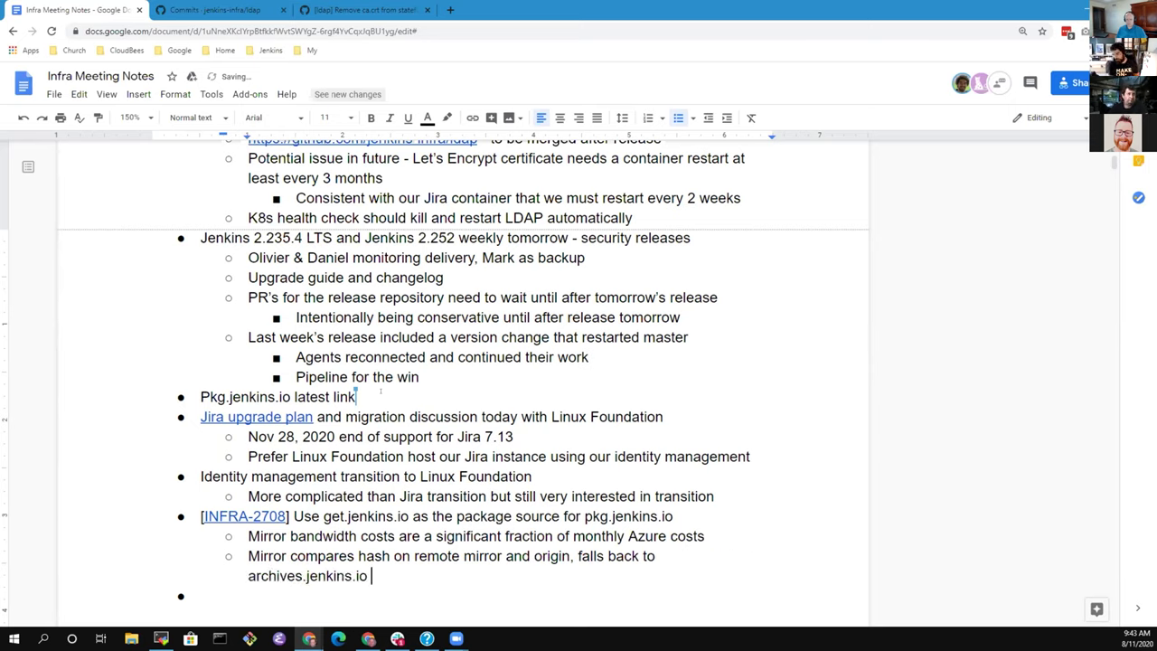
pyautogui.write('low band')
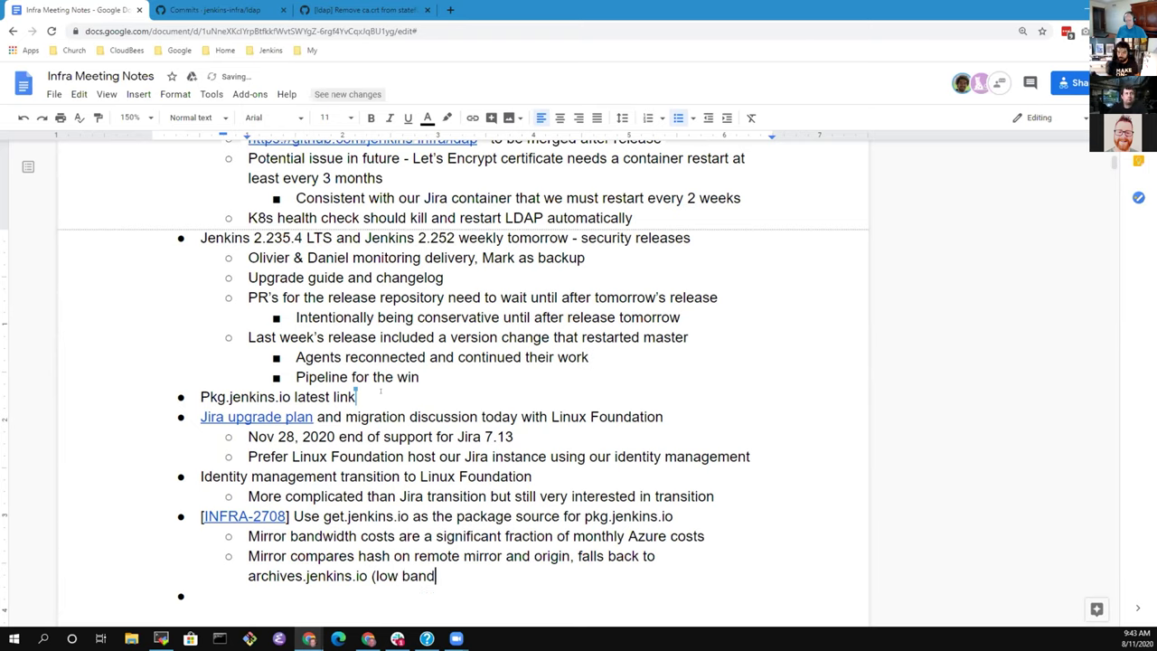
pyautogui.write('width, bnut')
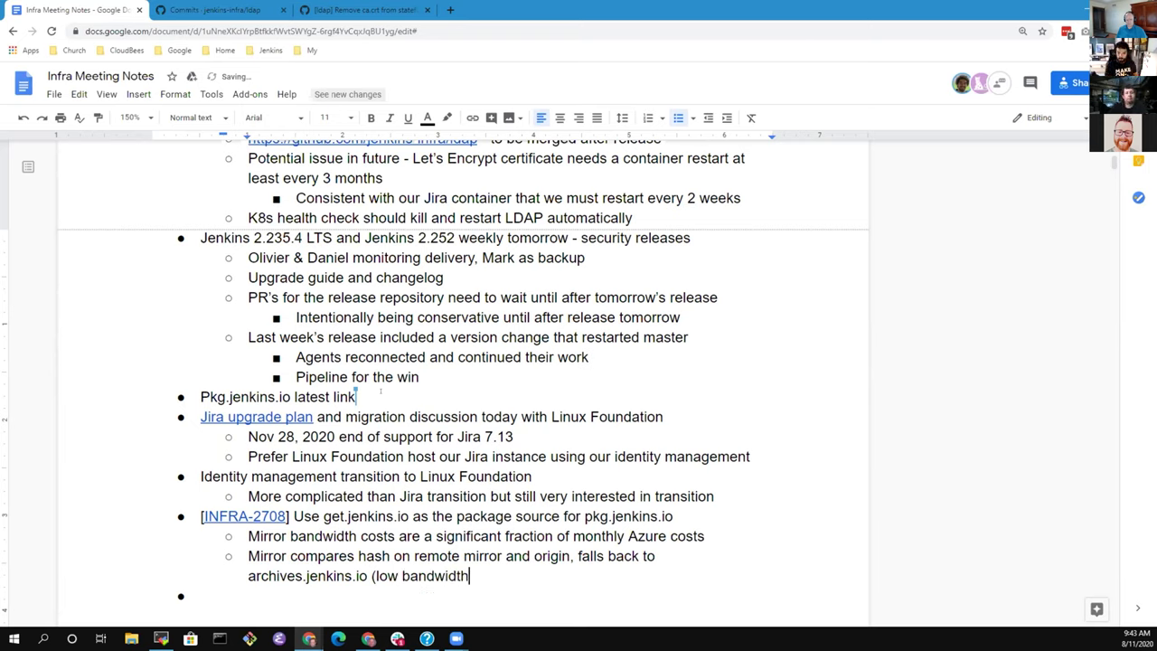
pyautogui.press('BackSpace')
pyautogui.press('BackSpace')
pyautogui.press('BackSpace')
pyautogui.write('ut known to have all')
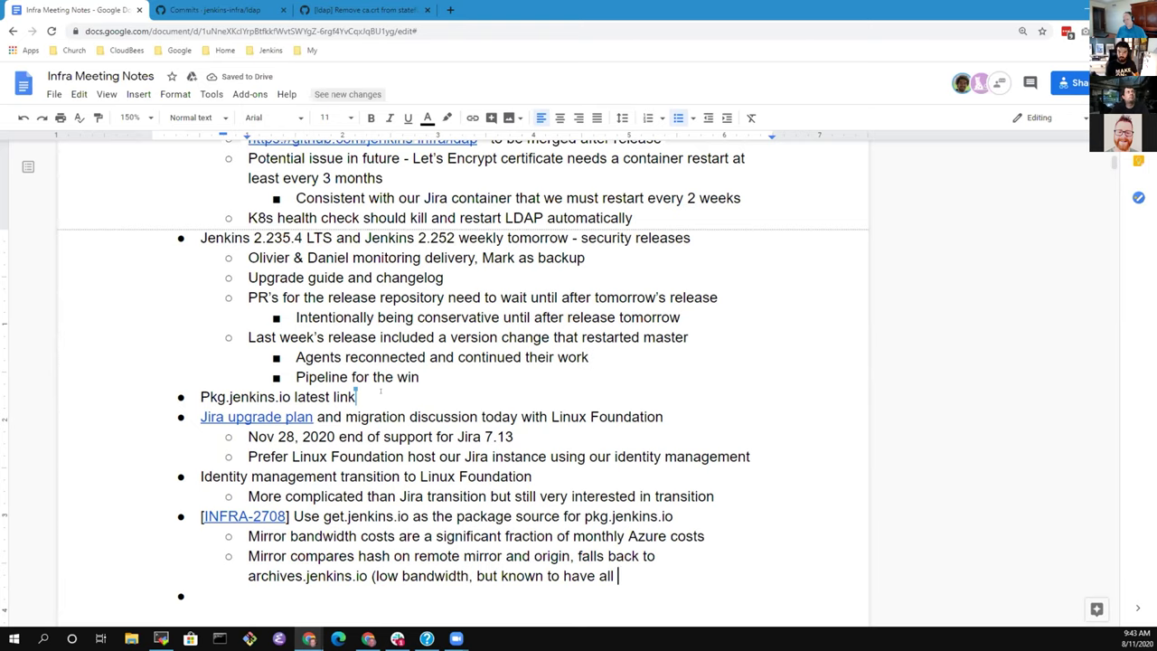
pyautogui.write(' versions)')
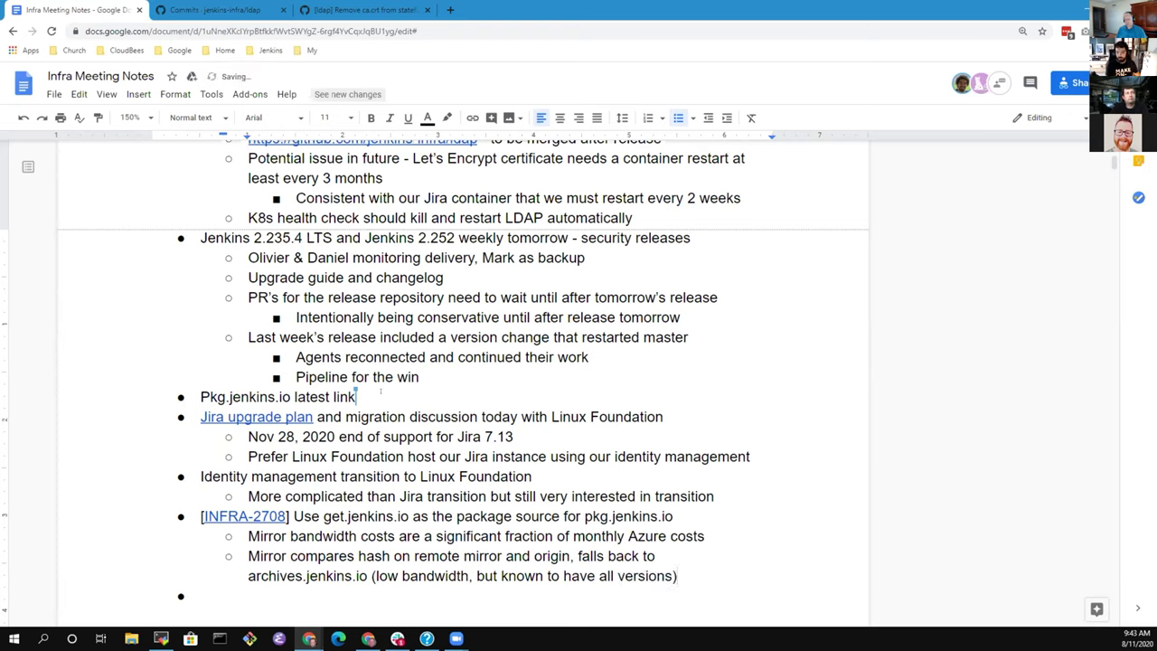
# Add a nested bullet under the mirror hash note: "Want to confirm tomorrow that new release is visible on get.jenkins.io"
pyautogui.press('Return')
pyautogui.press('Tab')
pyautogui.write('Want to confirm t')
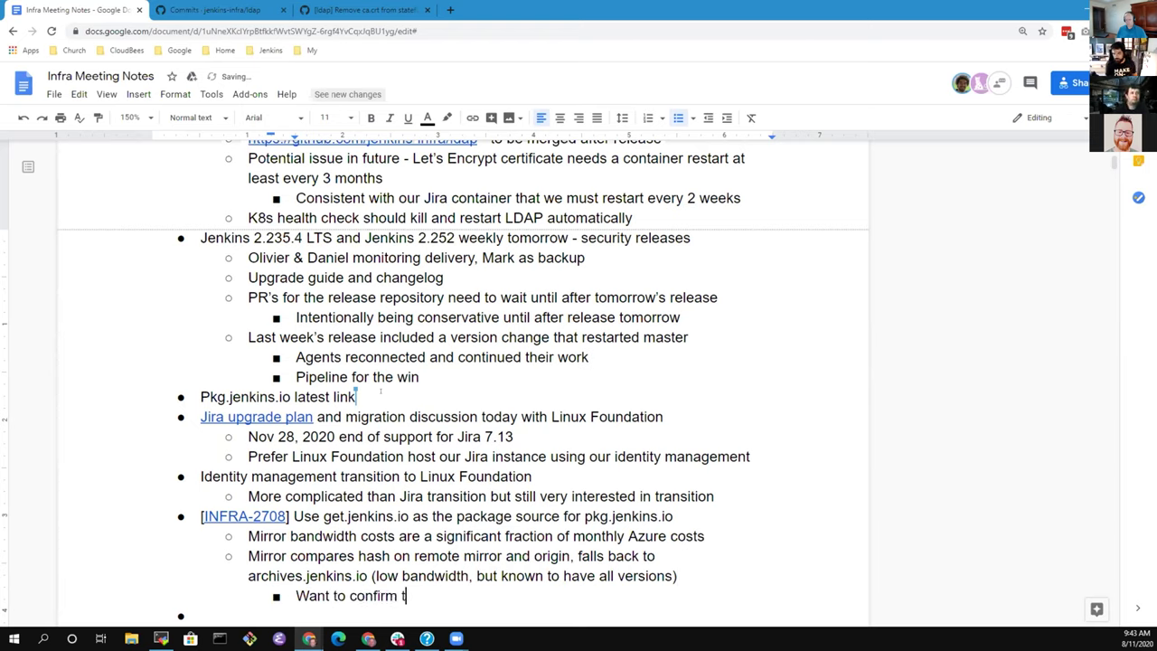
pyautogui.write('omorrow that new release is visible on g')
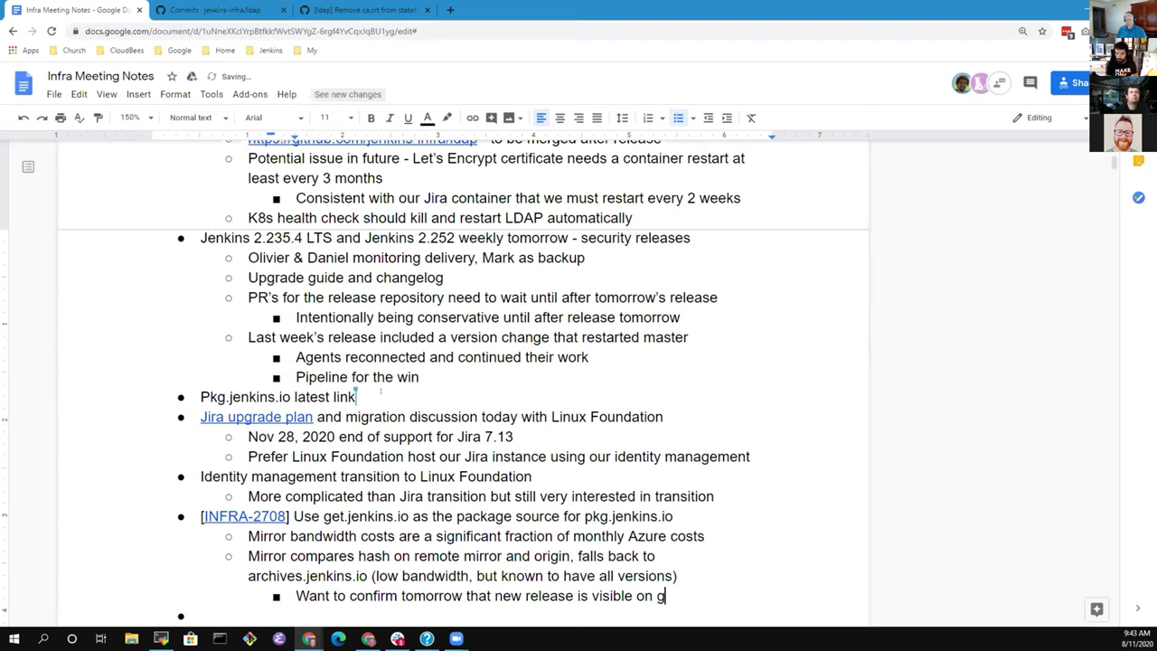
pyautogui.write('et.jenkin')
pyautogui.hotkey('ctrl', 'BackSpace')
pyautogui.write('.jenkins.io')
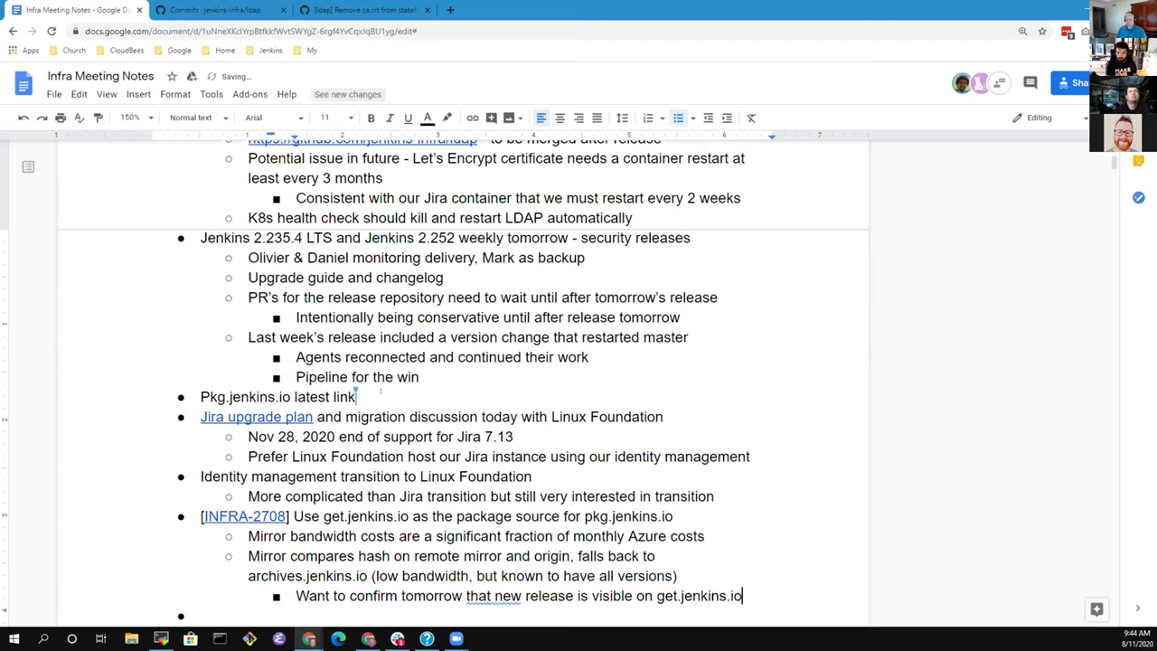
# Add a bullet at the same level below the confirmation note: "Once confirmed, can use get.jenkins.io instead of Azure file store"
pyautogui.press('Return')
pyautogui.write('Once confirmed')
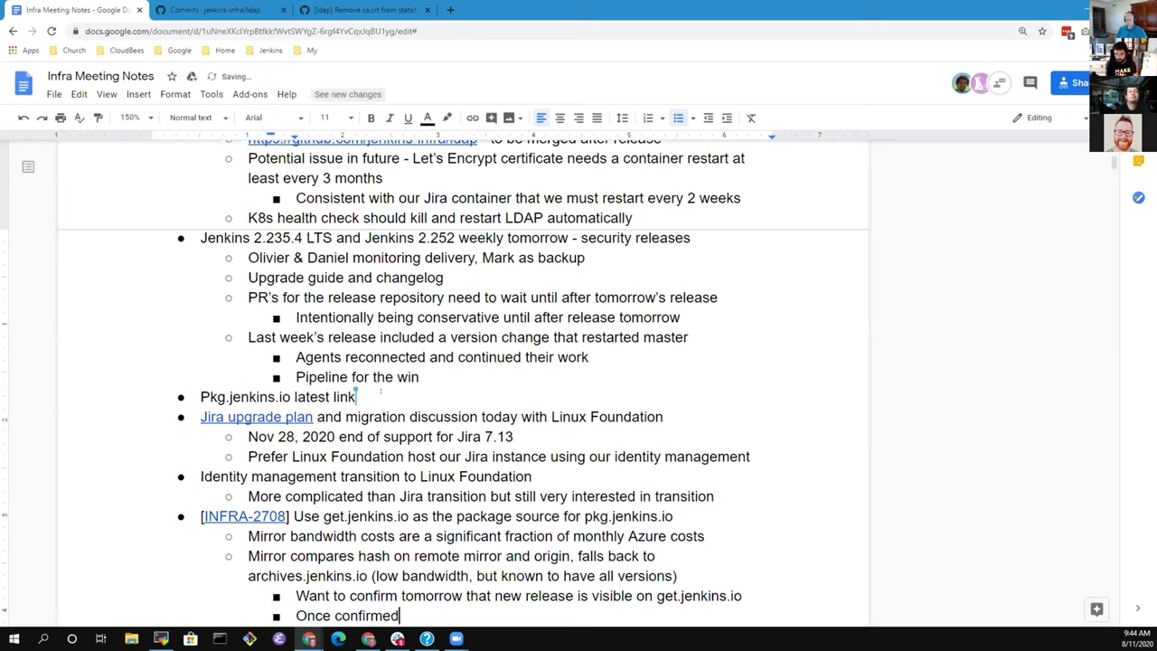
pyautogui.write(', can use get.')
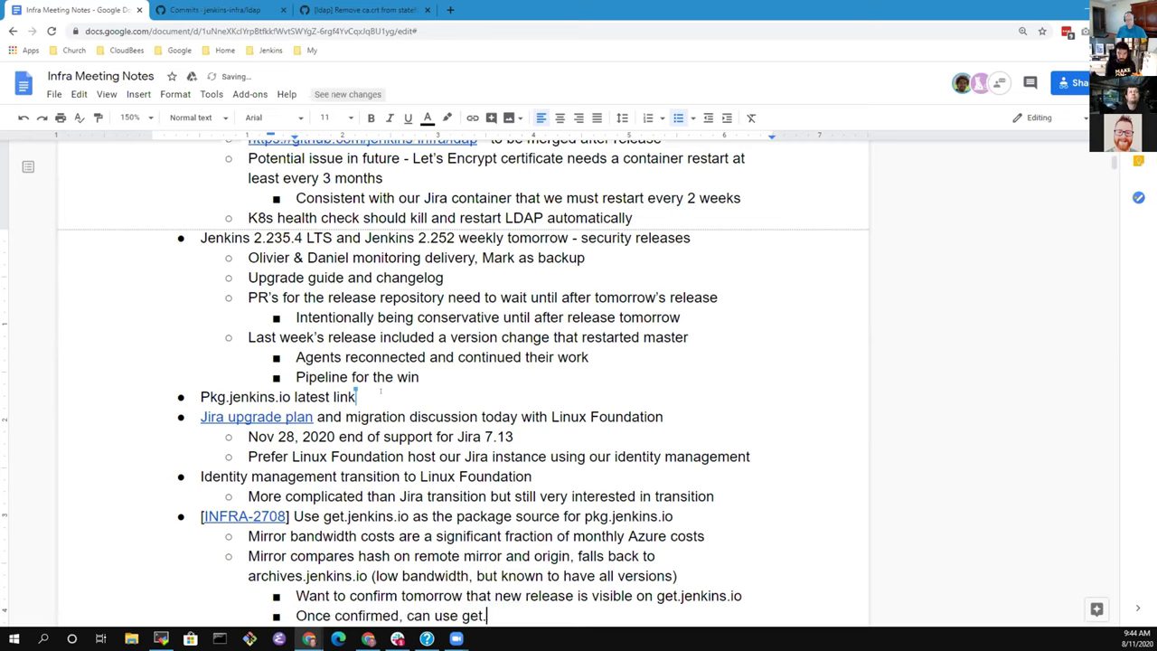
pyautogui.write('jenkins.io')
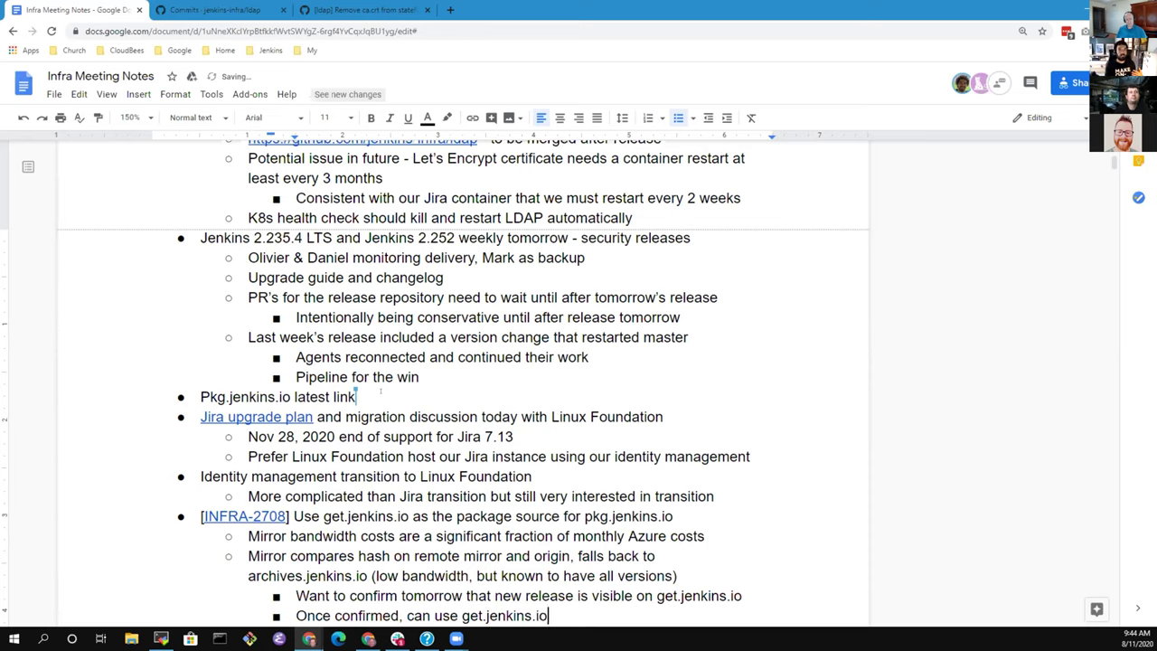
pyautogui.write(' instead of Azure ')
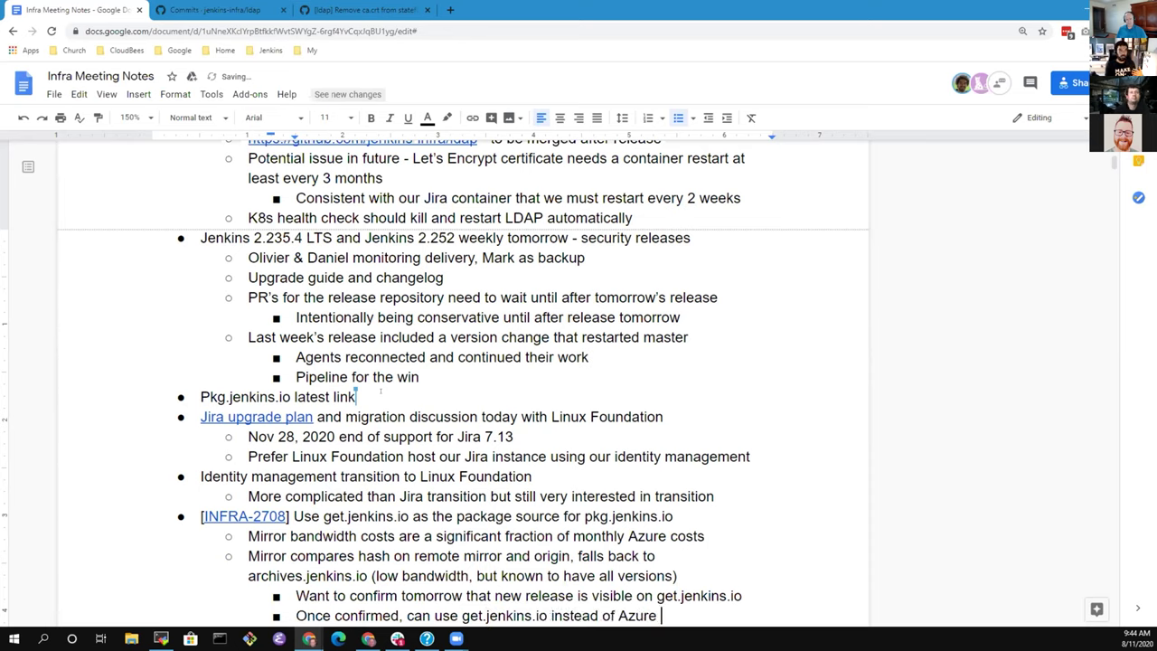
pyautogui.write('file sto')
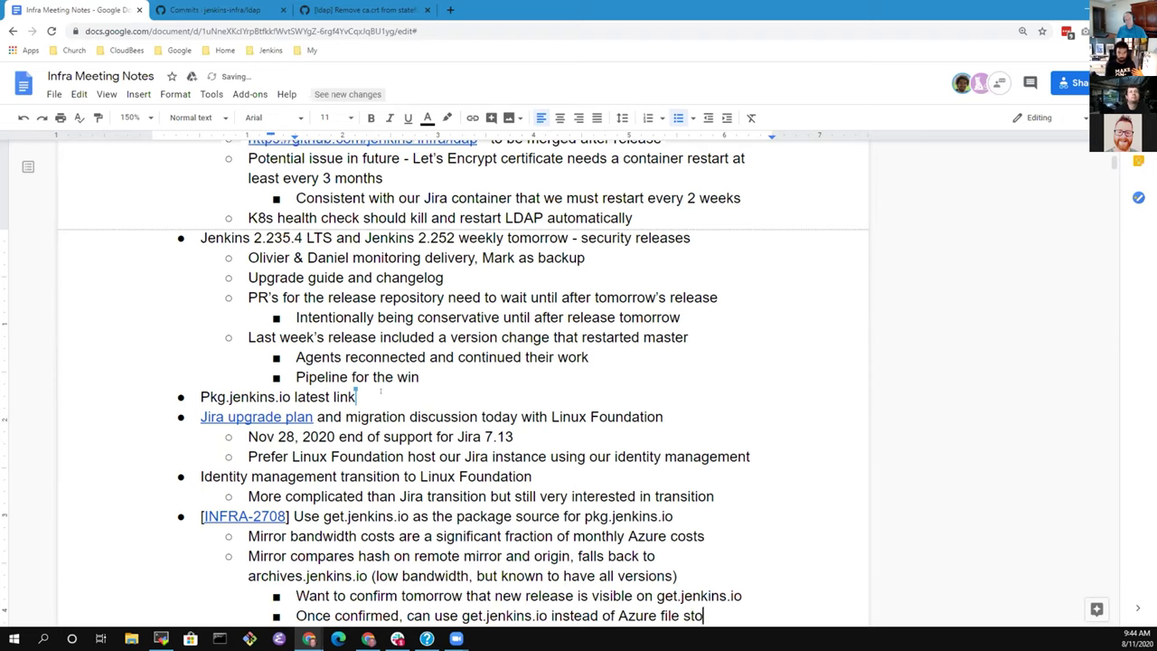
pyautogui.write('re')
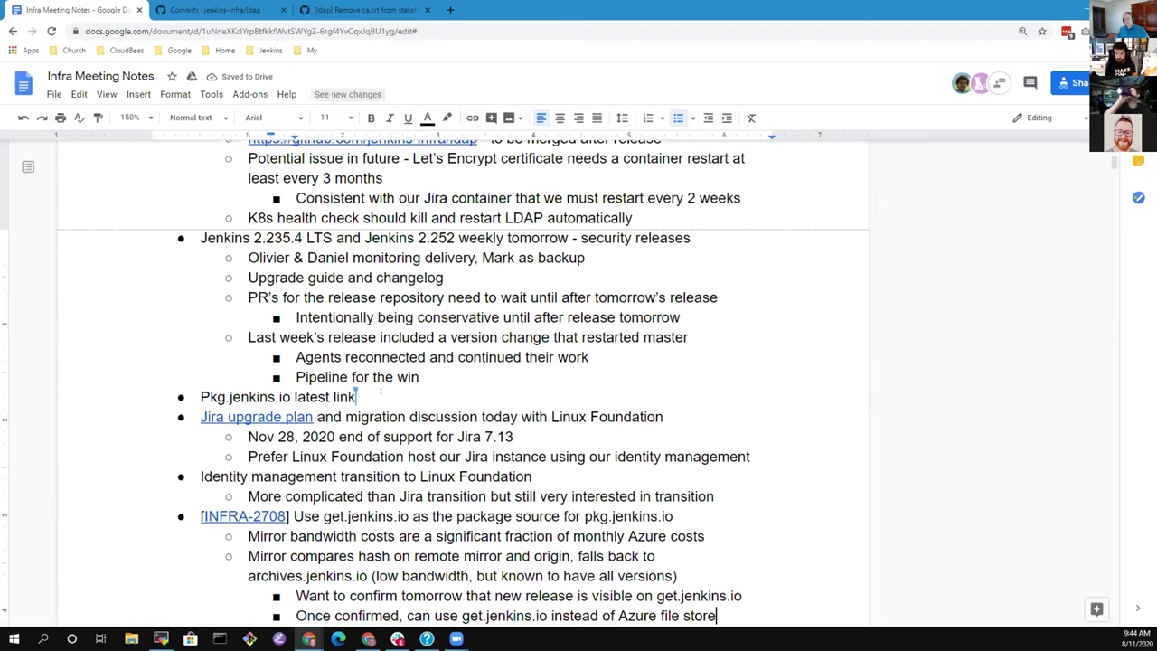
pyautogui.scroll(-1, 381, 392)
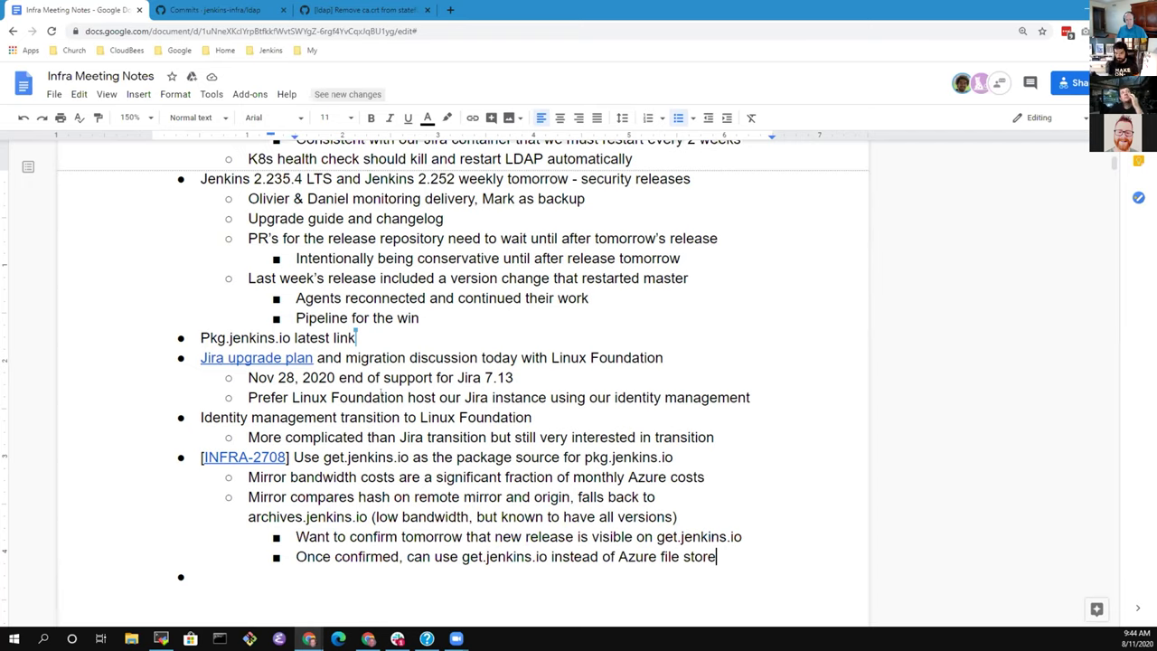
# Add a bullet below the mirror hash notes, at that note's level: "Current mirrors include Germany, Netherlands, Oregon, China,"
pyautogui.press('Return')
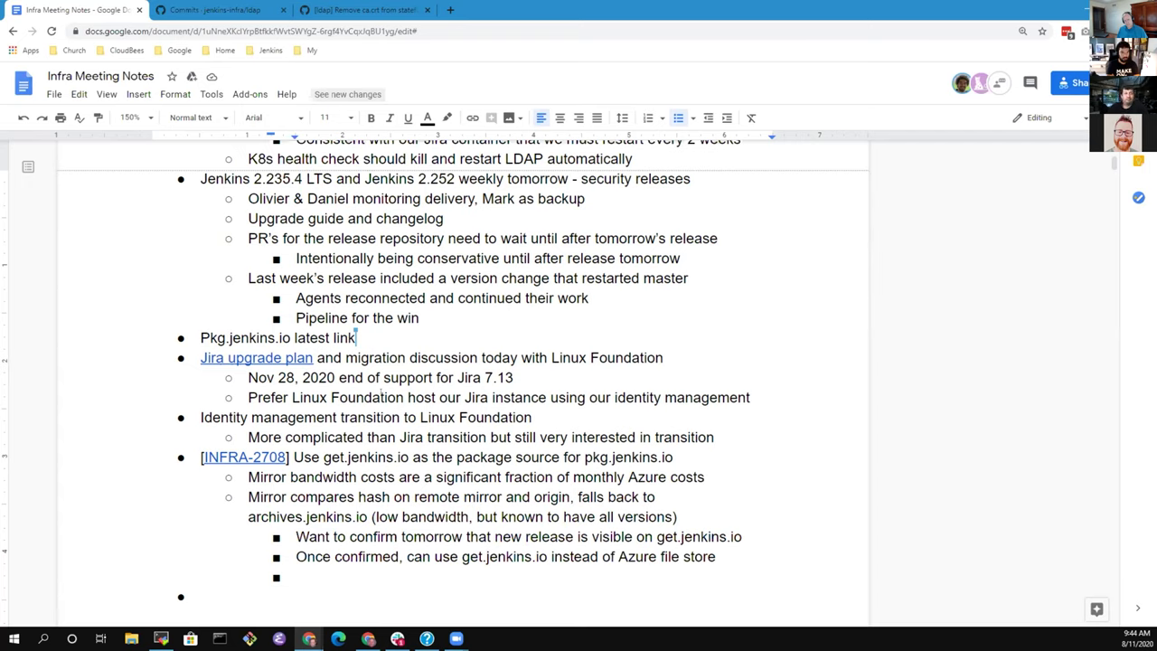
pyautogui.hotkey('shift', 'Tab')
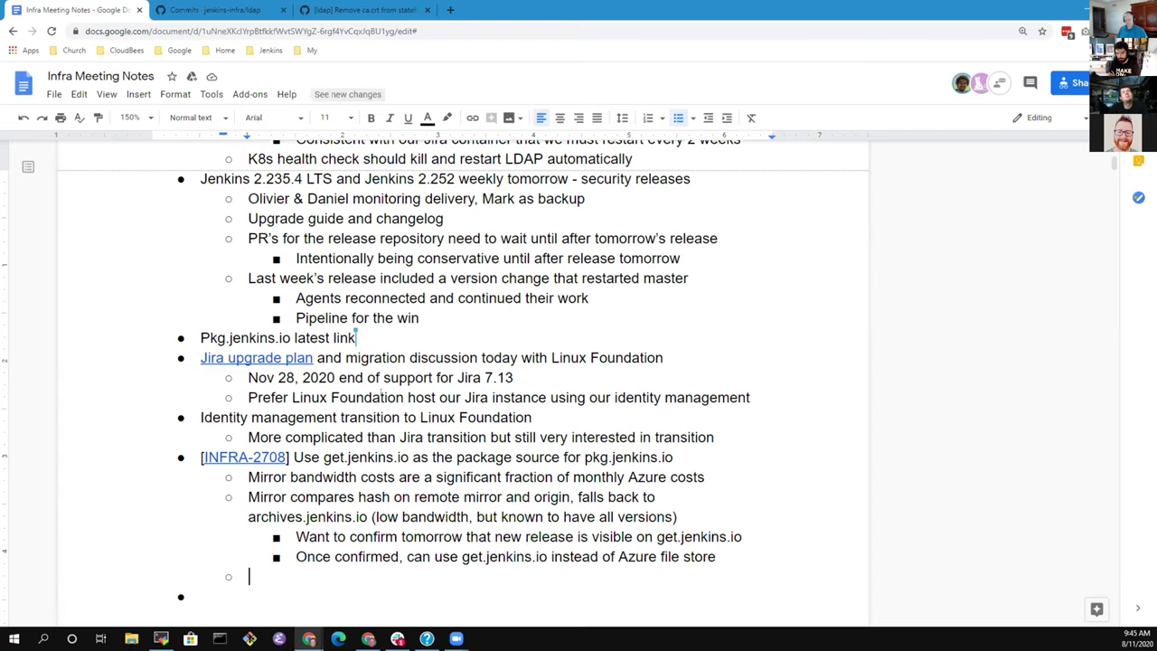
pyautogui.write('Current mirrors include DE,')
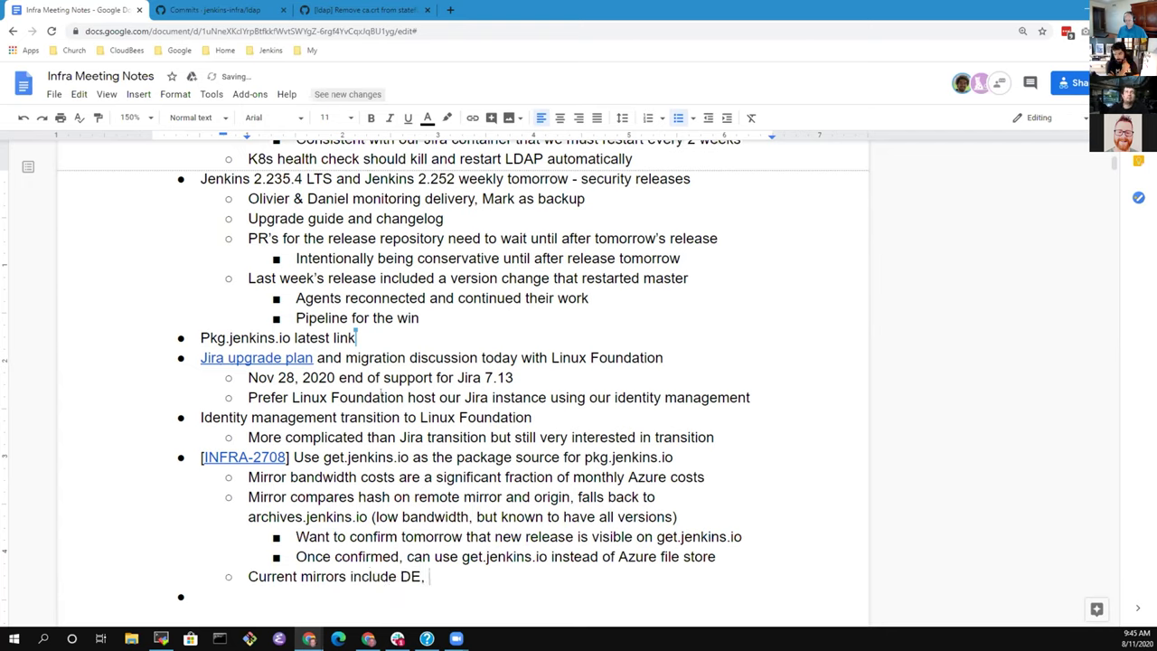
pyautogui.press('BackSpace')
pyautogui.press('BackSpace')
pyautogui.press('BackSpace')
pyautogui.press('BackSpace')
pyautogui.write('Germany, Netherlands, ')
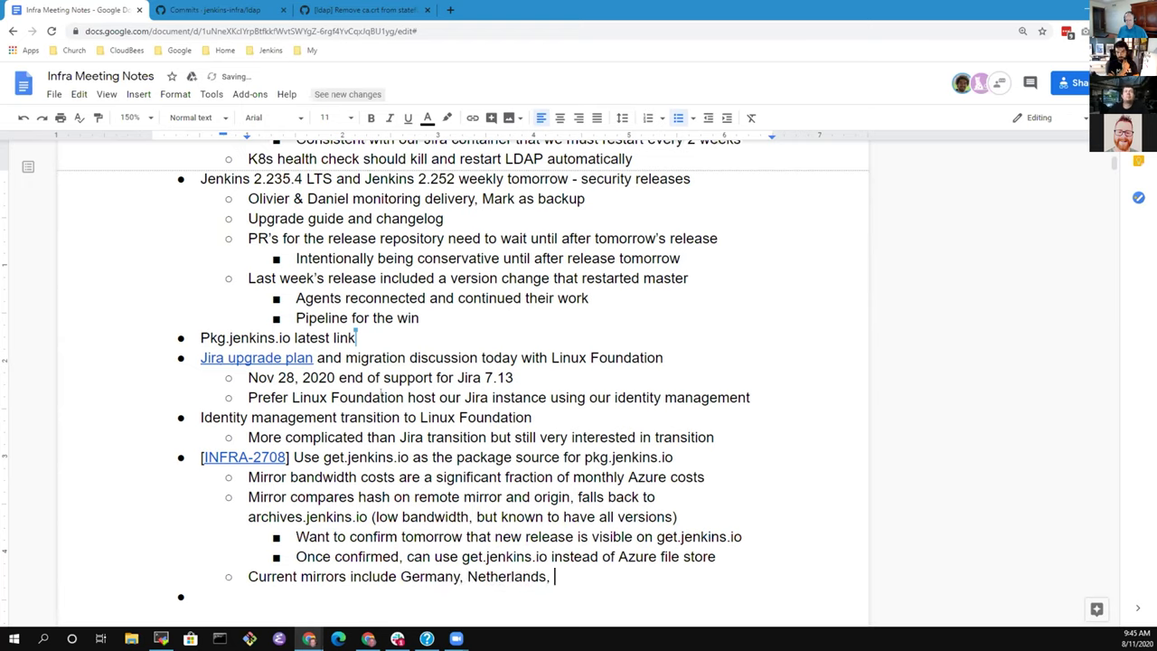
pyautogui.write('Or')
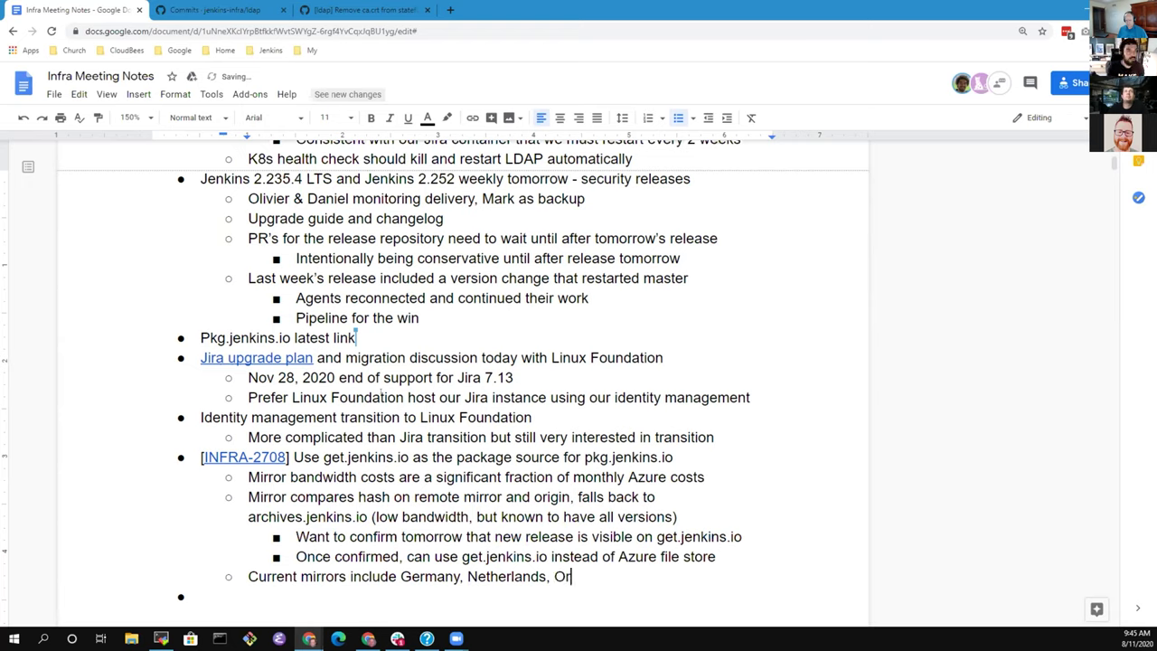
pyautogui.write('egon, Ch')
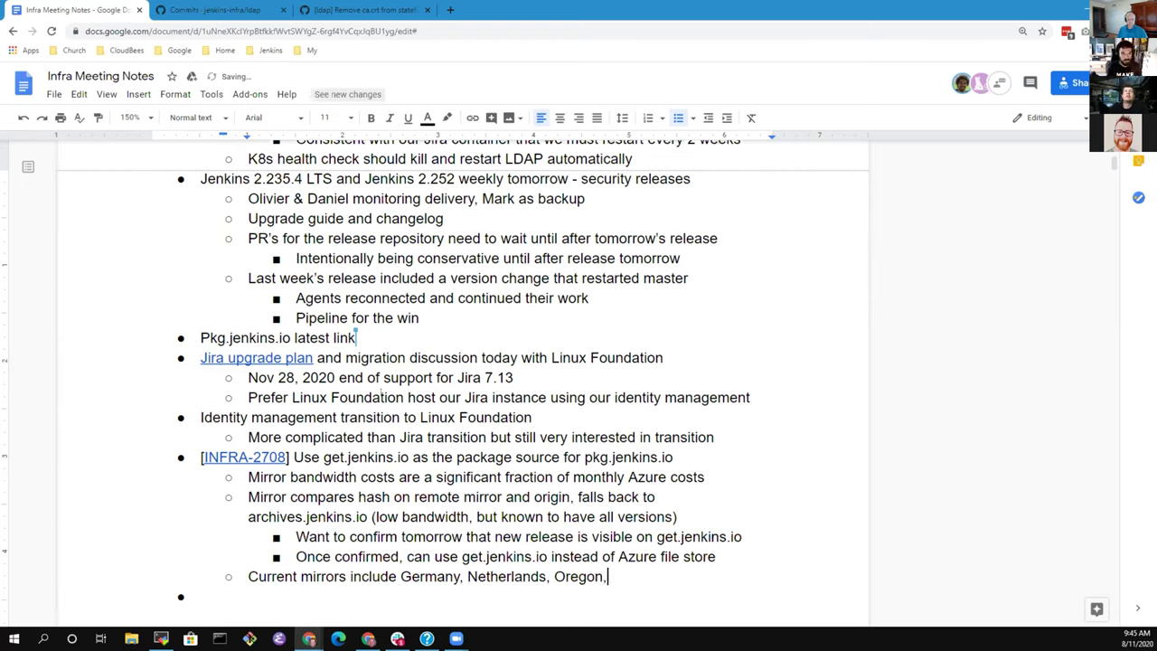
pyautogui.write('ina,')
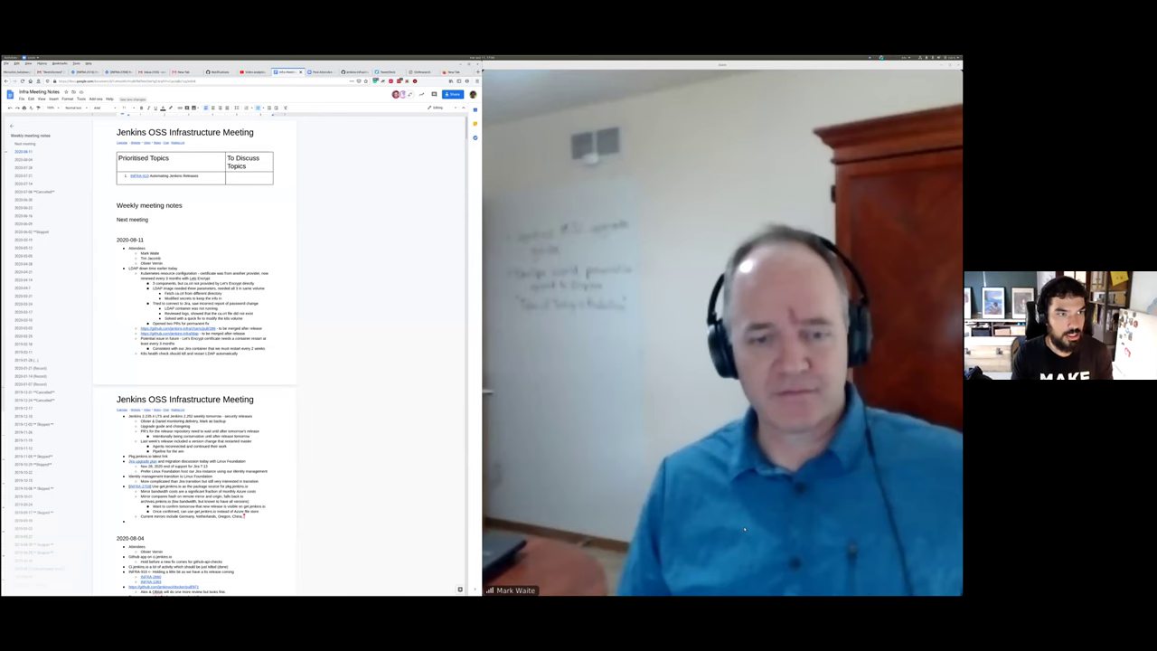
# Open get.jenkins.io in a new browser tab and go to the Debian packages of the regular releases
pyautogui.click(798, 73)
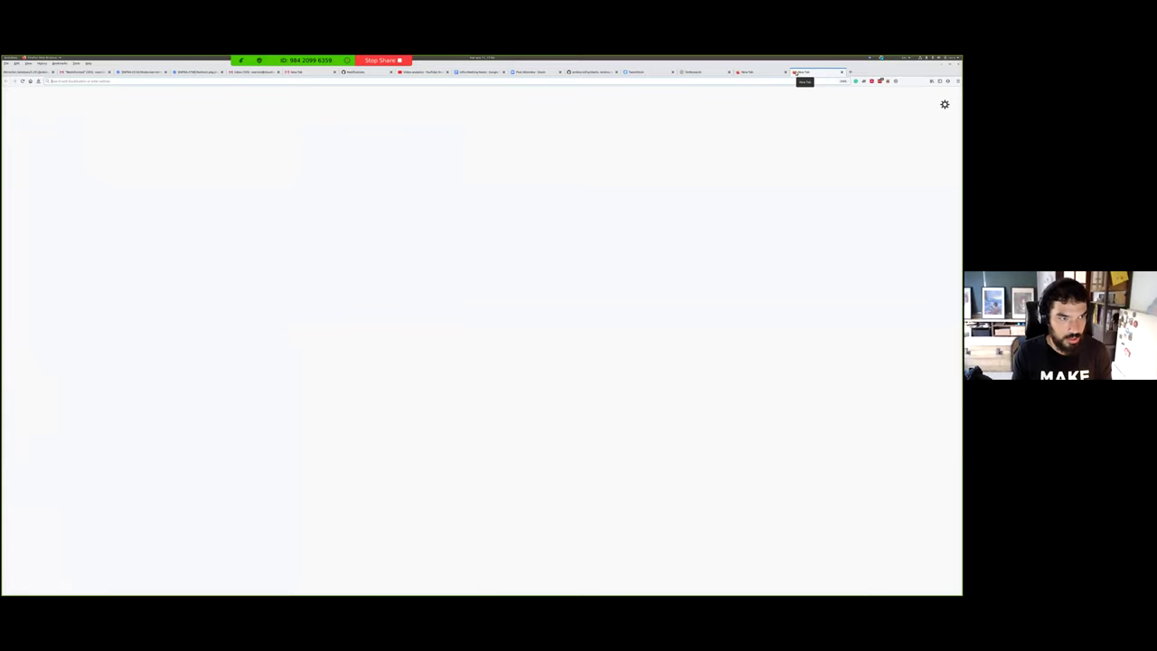
pyautogui.write('get.jenkins.io')
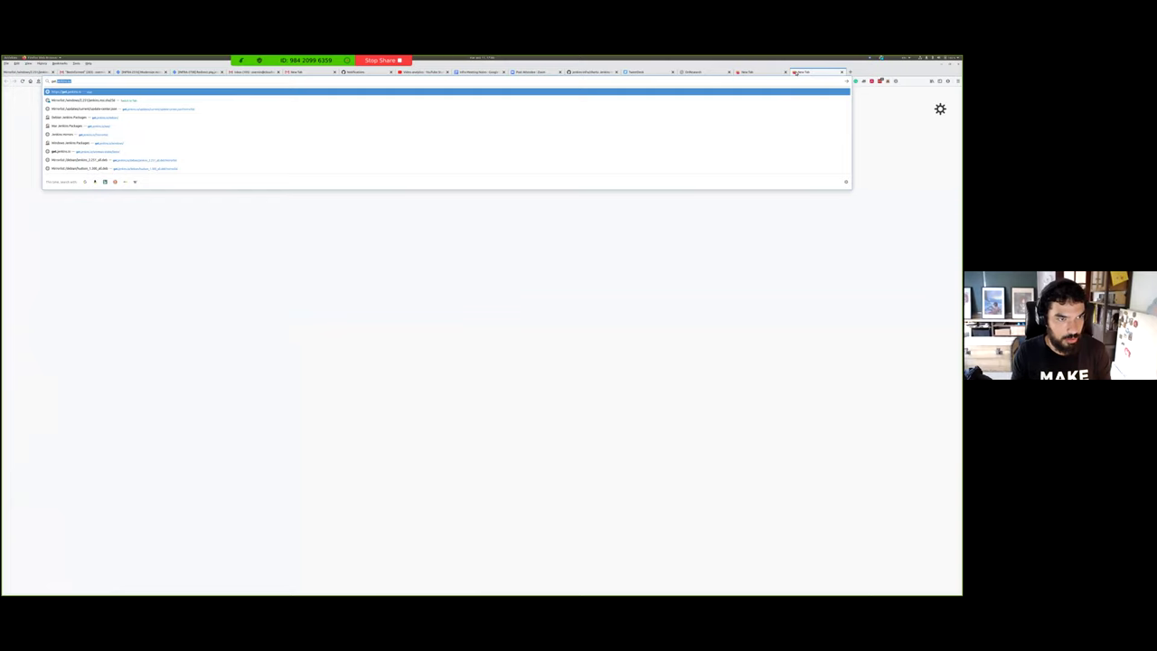
pyautogui.press('Return')
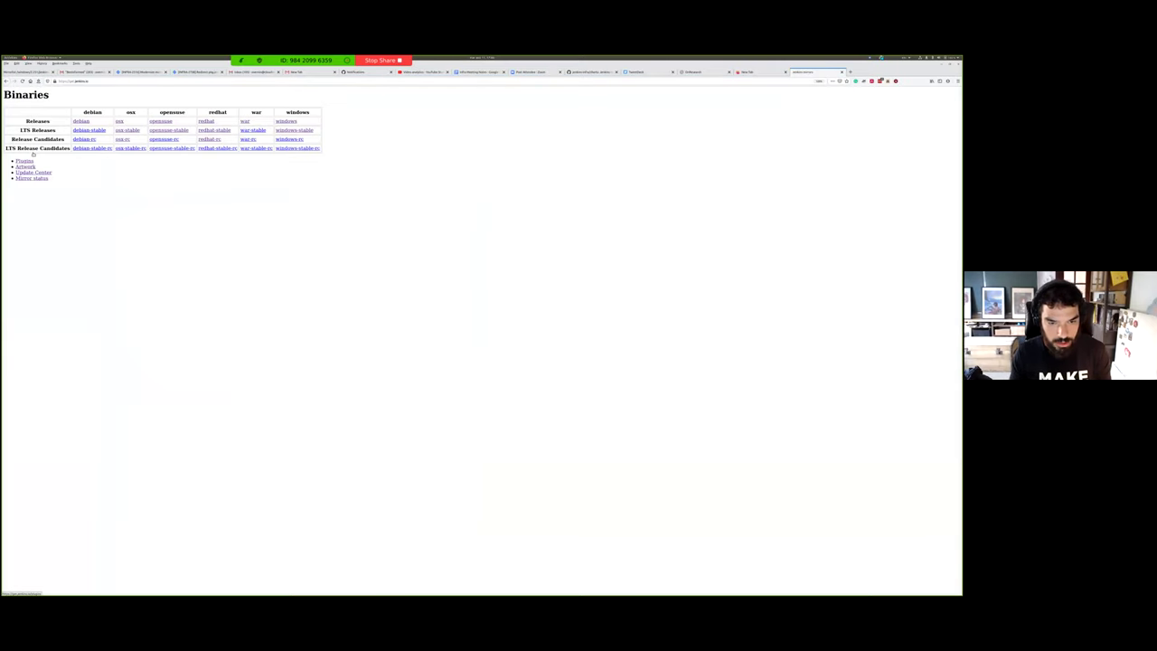
pyautogui.click(84, 122)
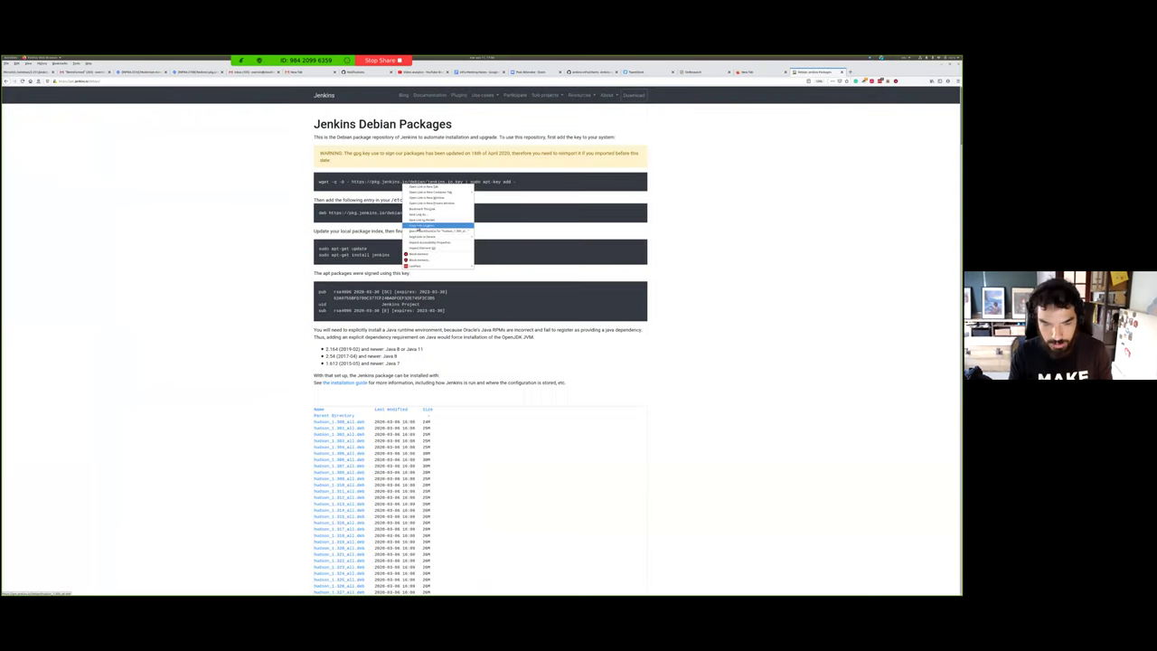
# Open the Mirrorbits mirror list for the package hudson_1.300_all.deb in another tab, using its link from the Debian listing
pyautogui.click(418, 226)
pyautogui.hotkey('ctrl', 'l')
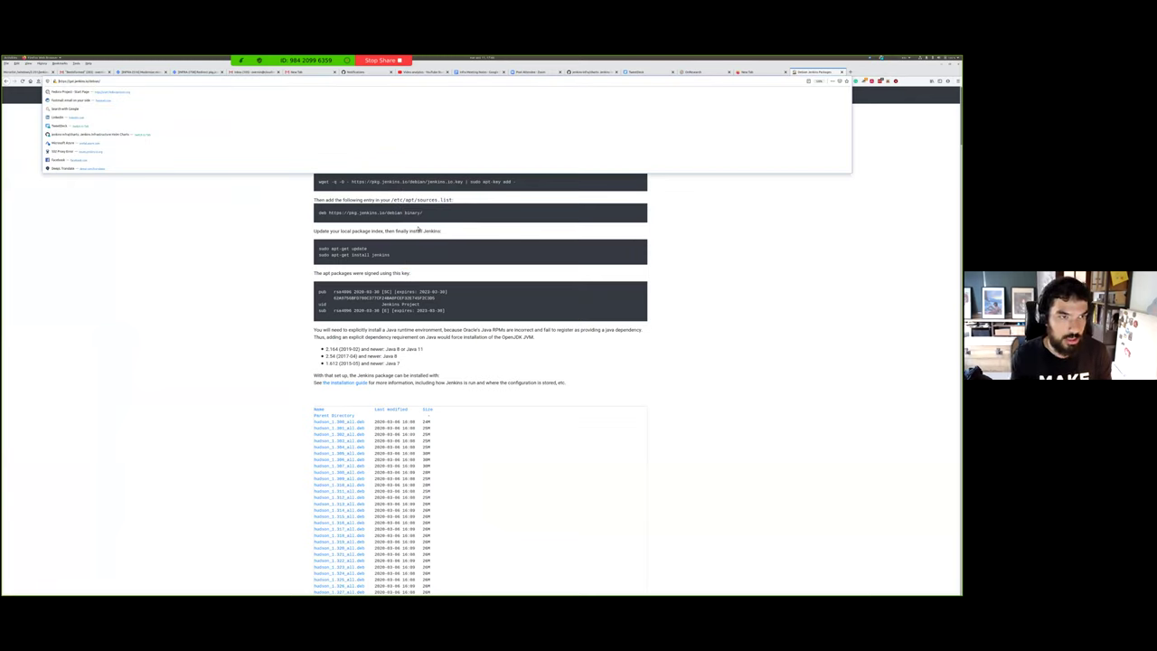
pyautogui.click(748, 72)
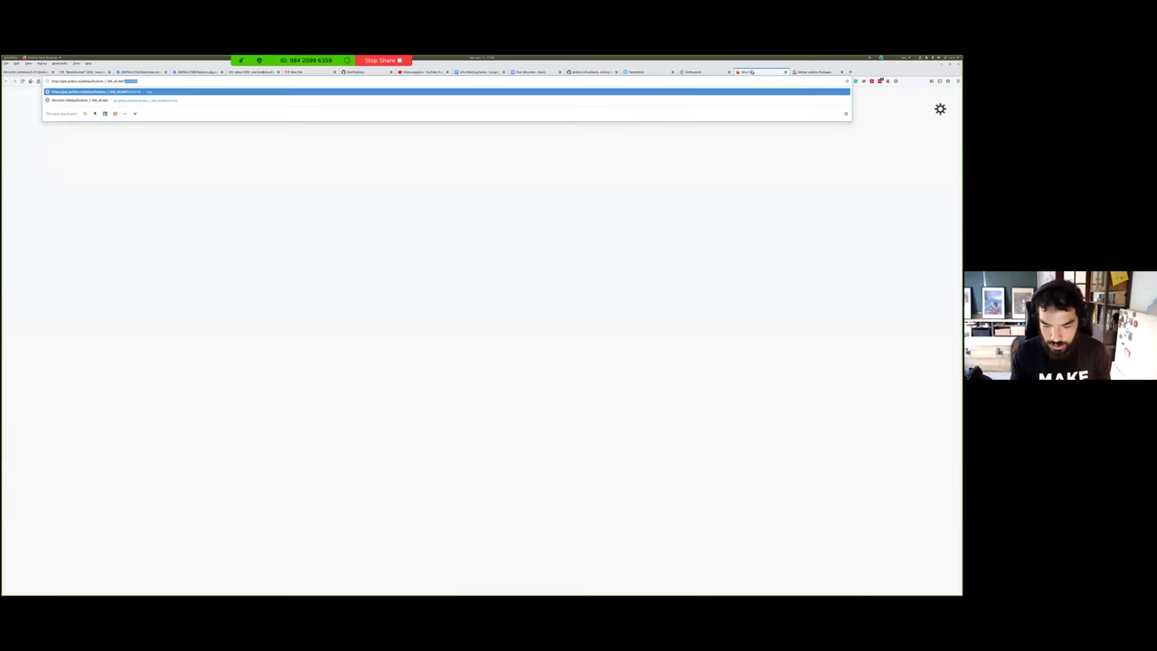
pyautogui.press('Return')
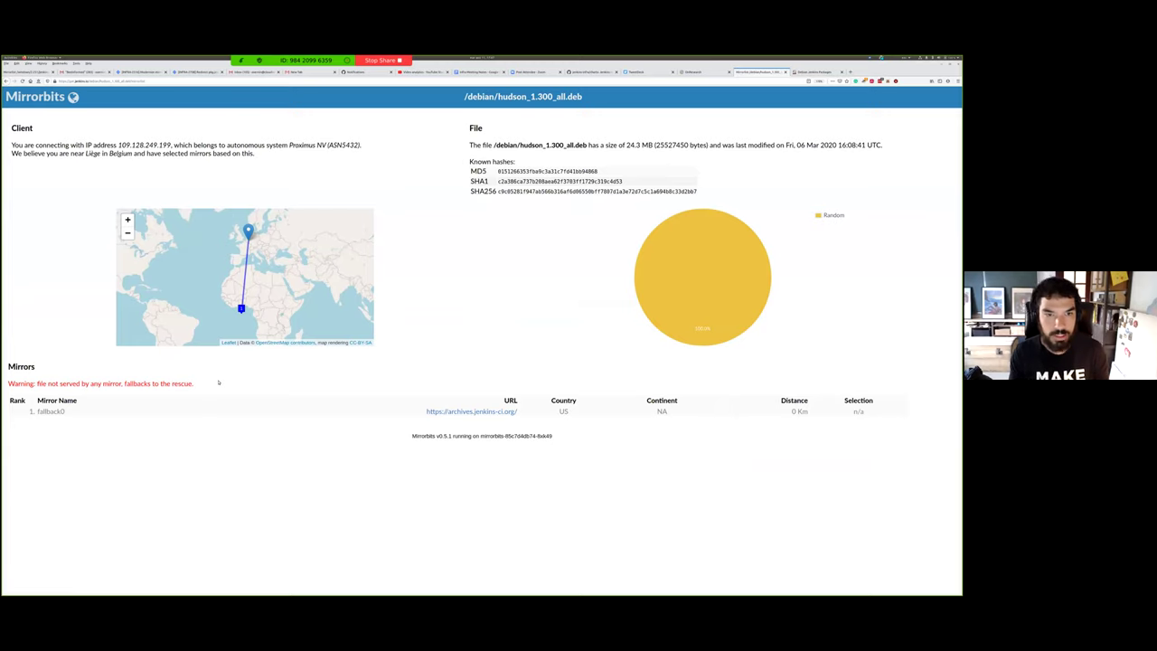
# Return to the Debian package listing and open the Mirrorbits mirror list for jenkins_2.251_all.deb
pyautogui.hotkey('ctrl', 't')
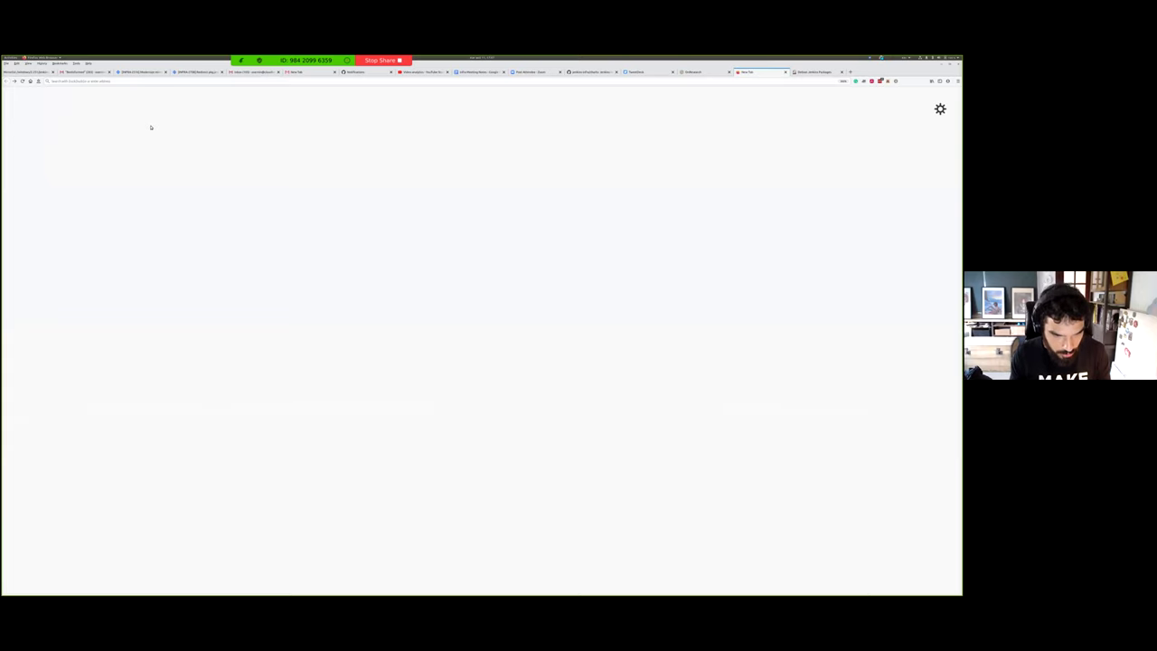
pyautogui.hotkey('ctrl', 'Tab')
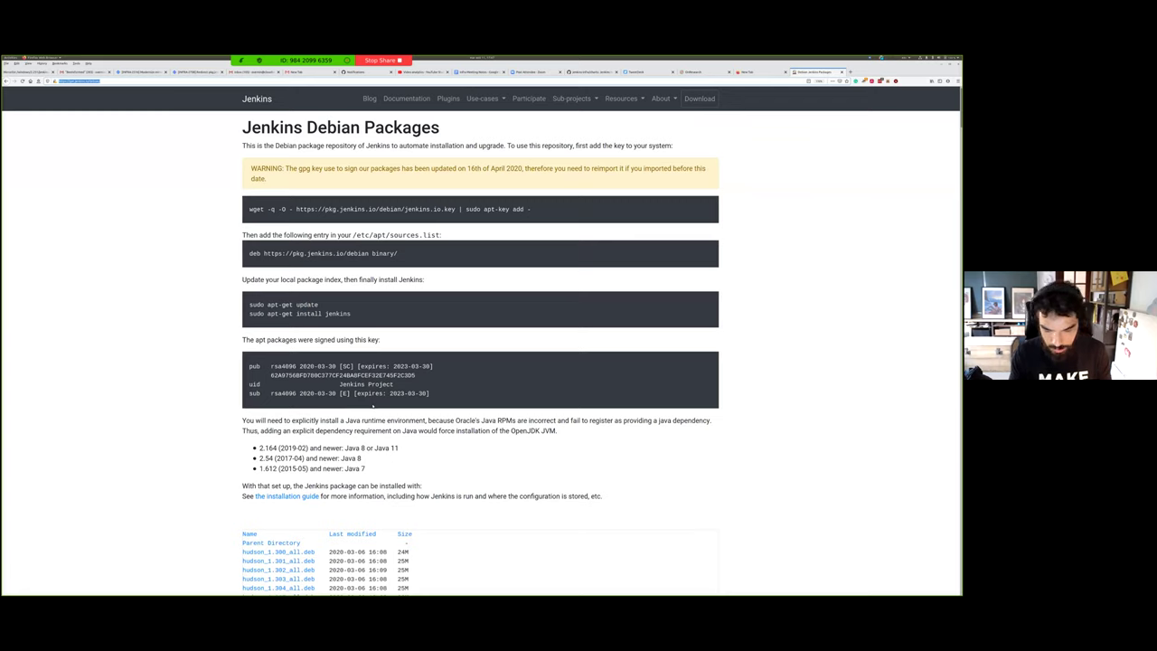
pyautogui.press('End')
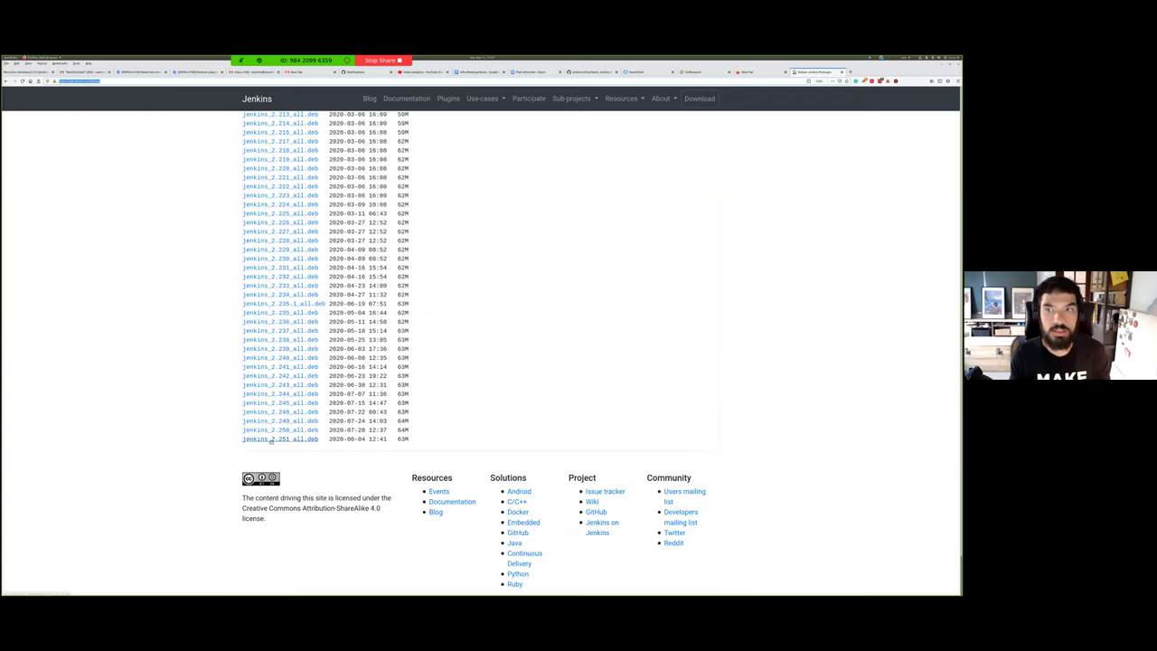
pyautogui.hotkey('ctrl', 'v')
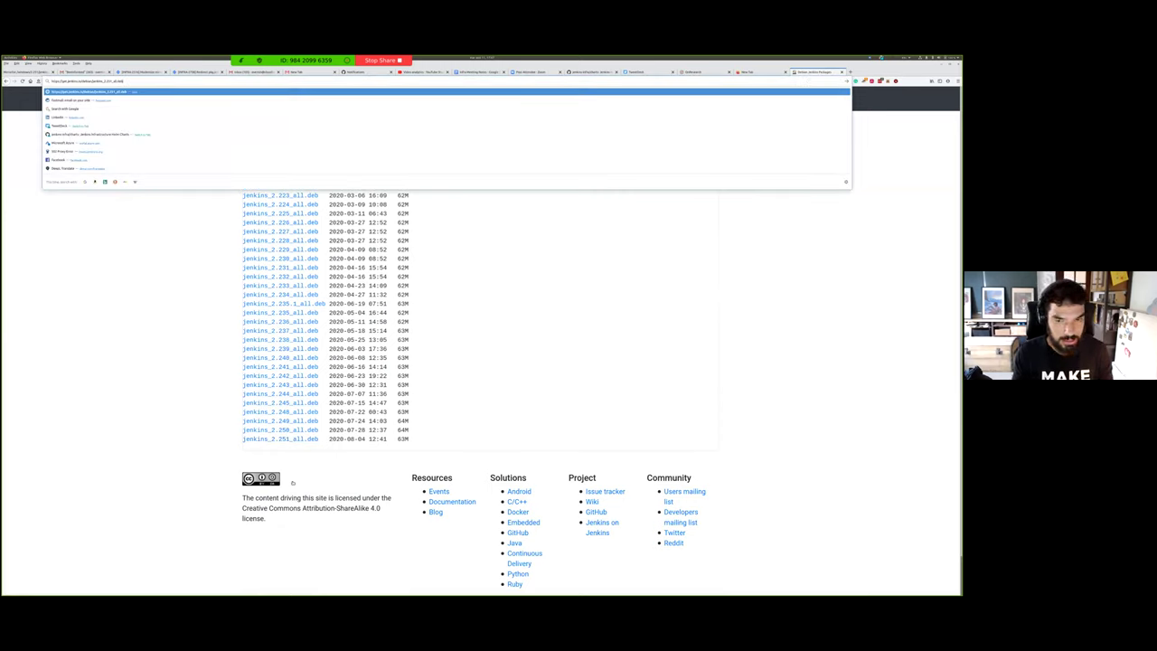
pyautogui.press('Return')
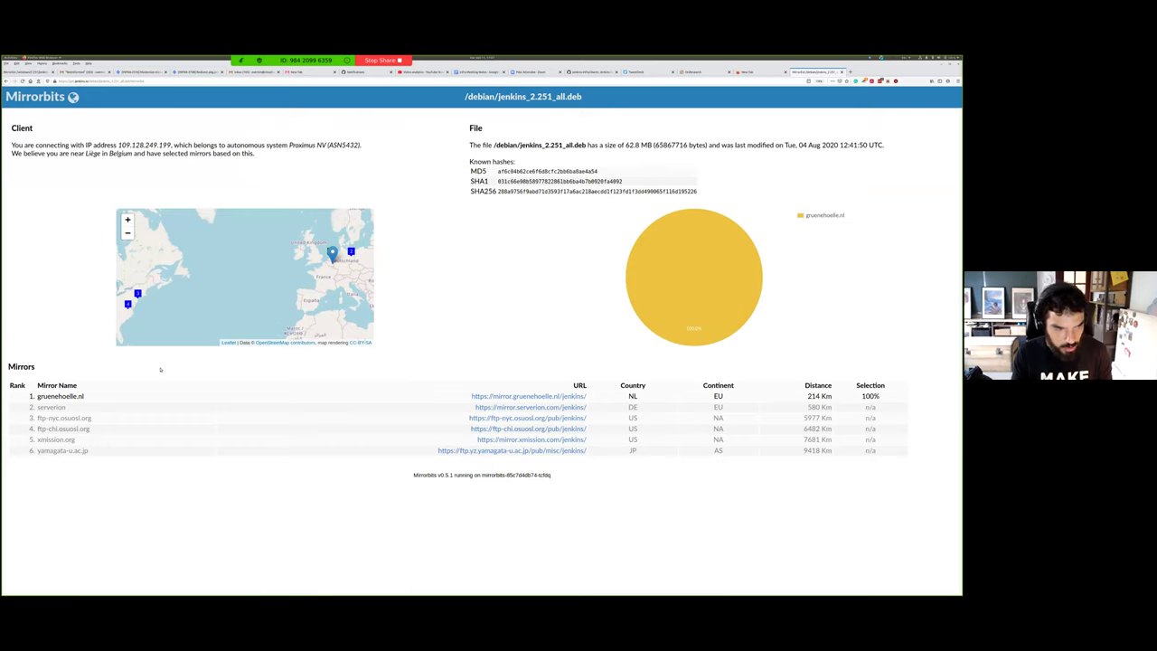
# Examine the mirror list of jenkins_2.251_all.deb, including the ftp-nyc.osuosl.org and gruenehoelle.nl entries
pyautogui.tripleClick(63, 418)
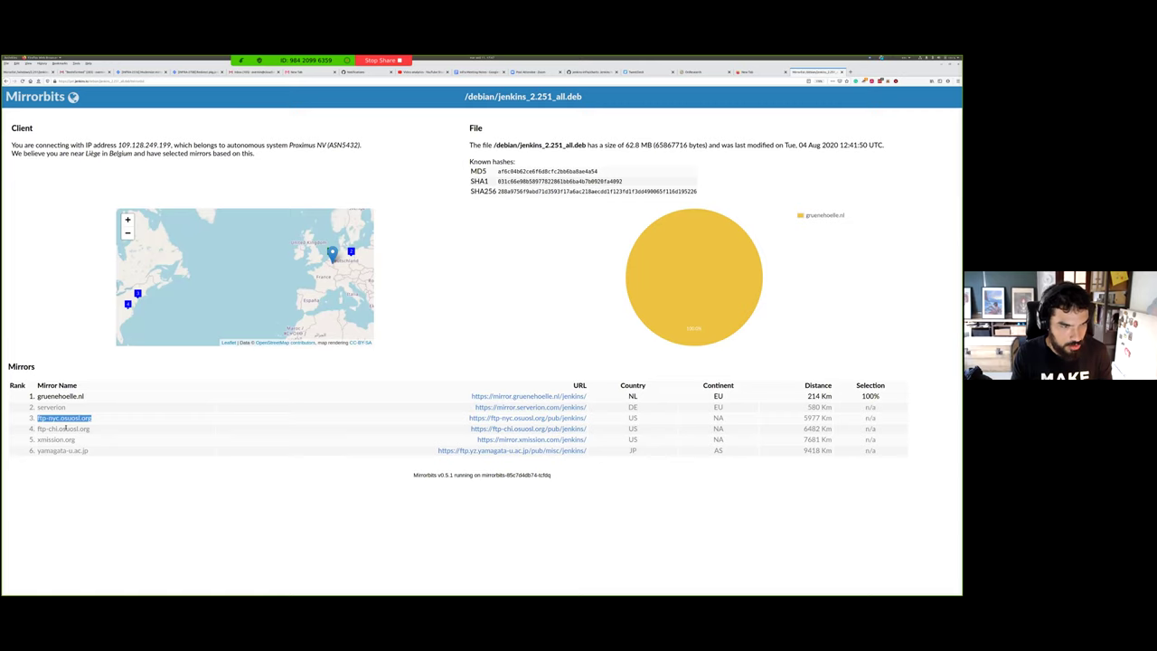
pyautogui.doubleClick(69, 419)
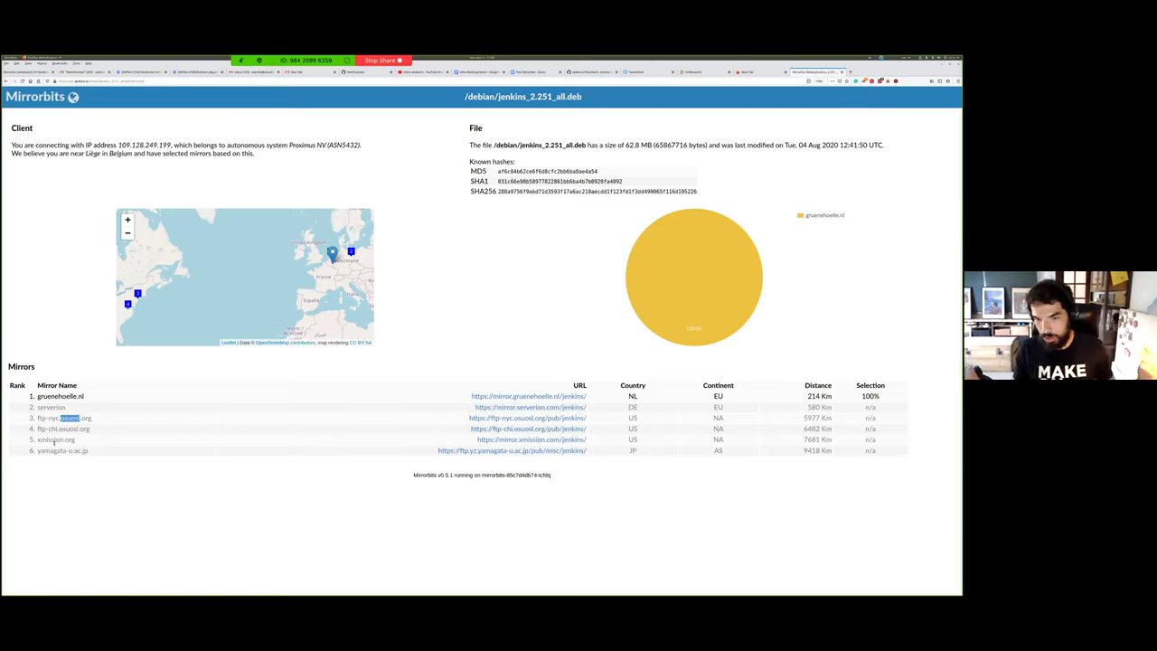
pyautogui.click(60, 396)
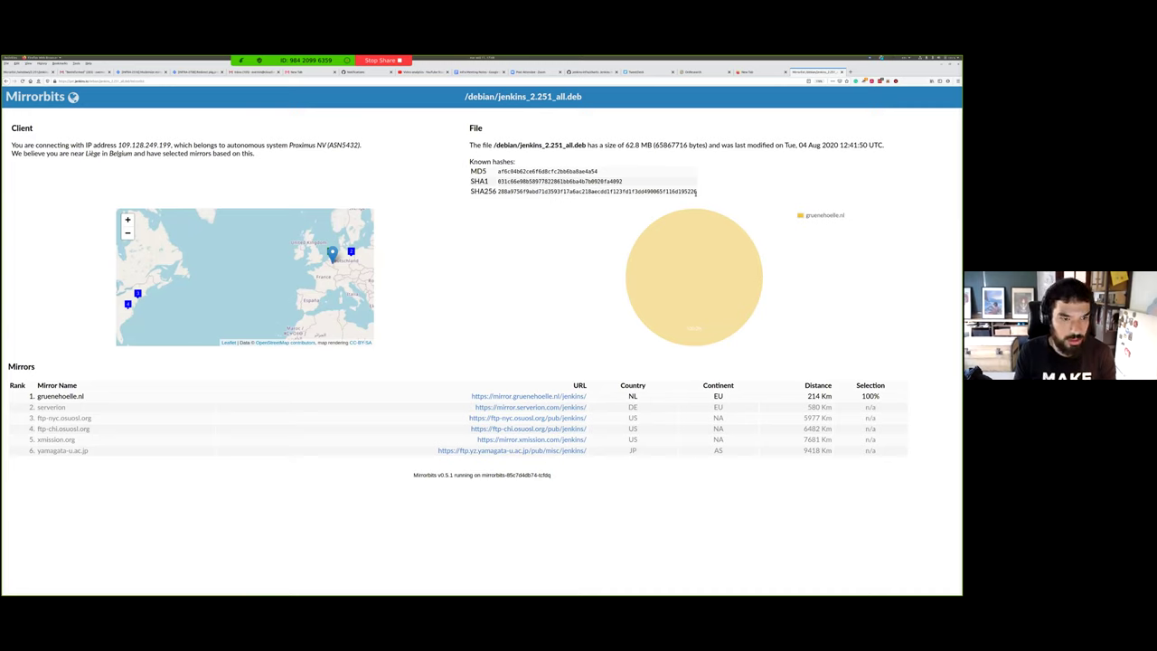
# Open the Mirrorbits mirror statistics page from the jenkins_2.251_all.deb address
pyautogui.hotkey('ctrl', 'l')
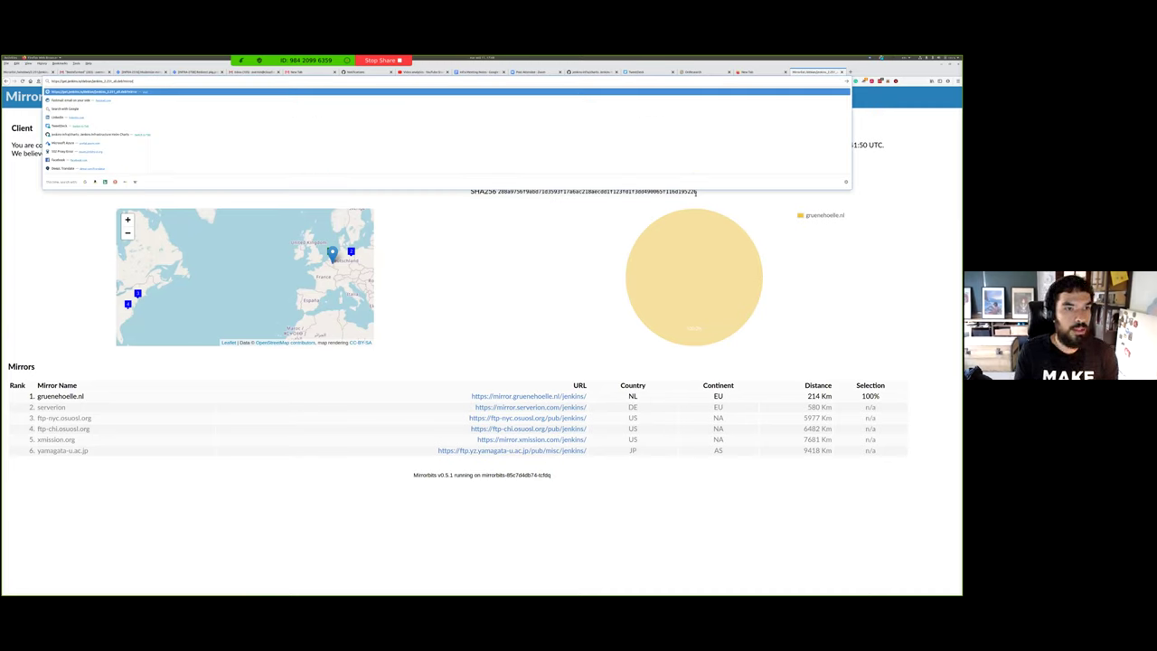
pyautogui.press('Return')
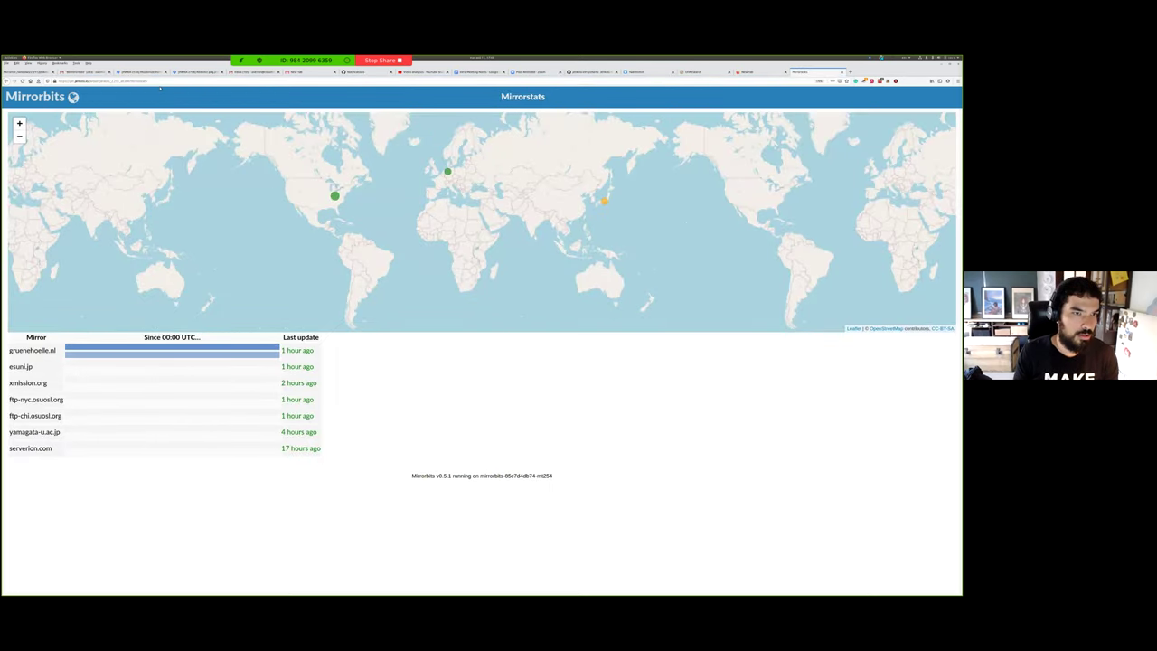
pyautogui.press('Return')
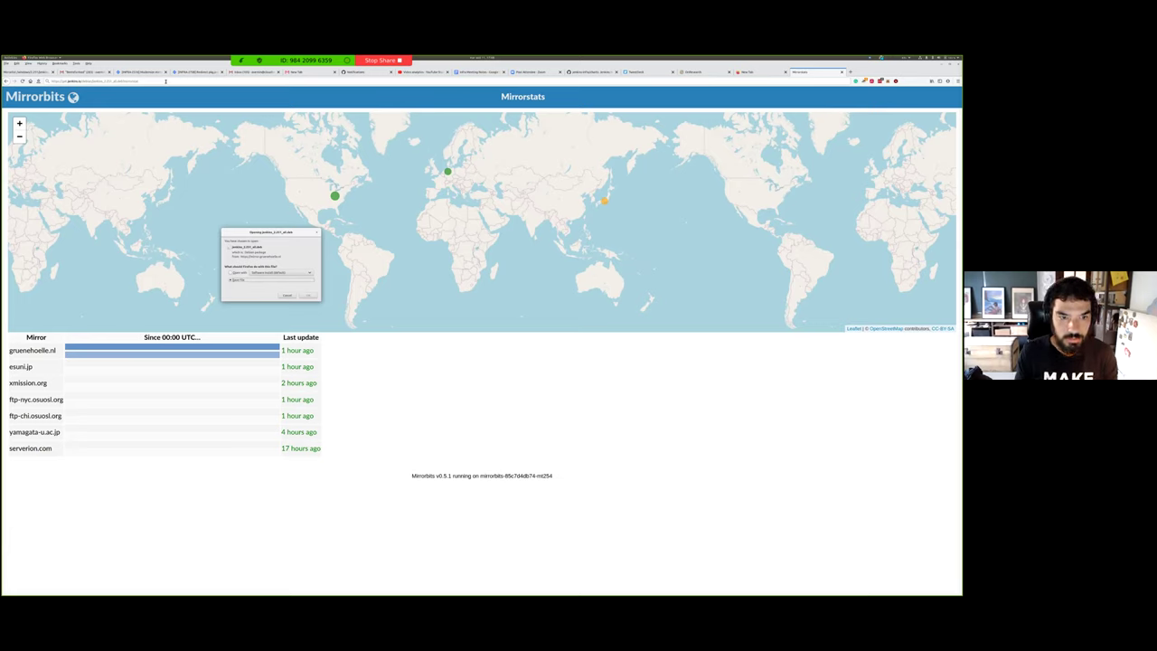
pyautogui.click(145, 81)
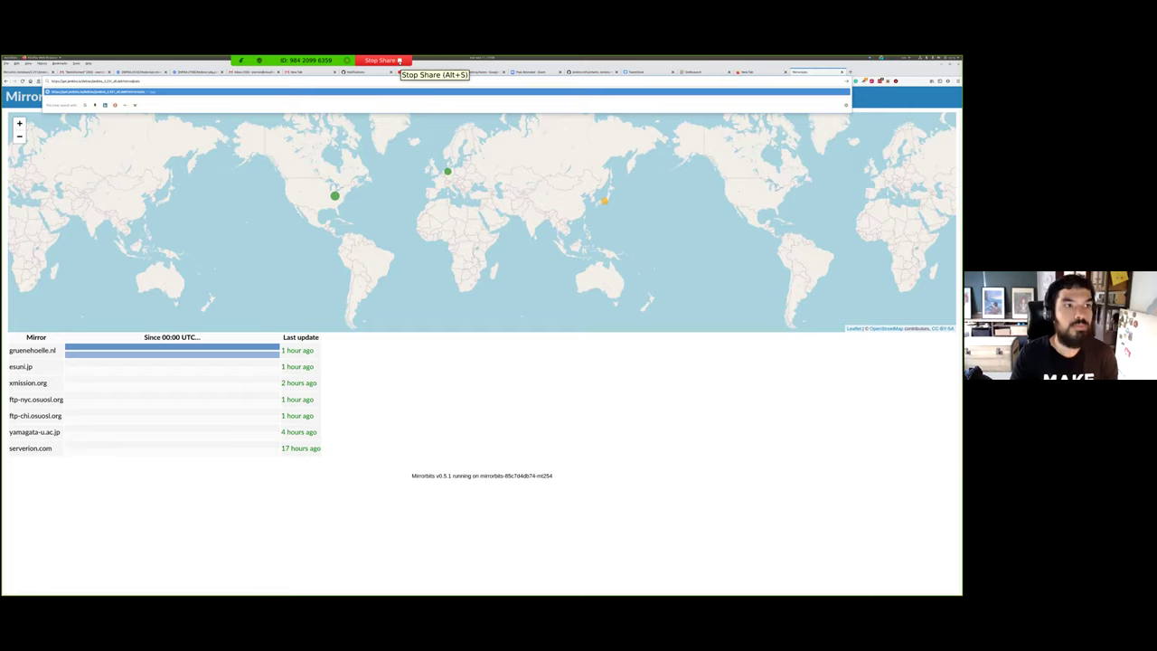
# Try to open the jenkins.io mirror site in a new tab and close that tab again
pyautogui.hotkey('ctrl', 't')
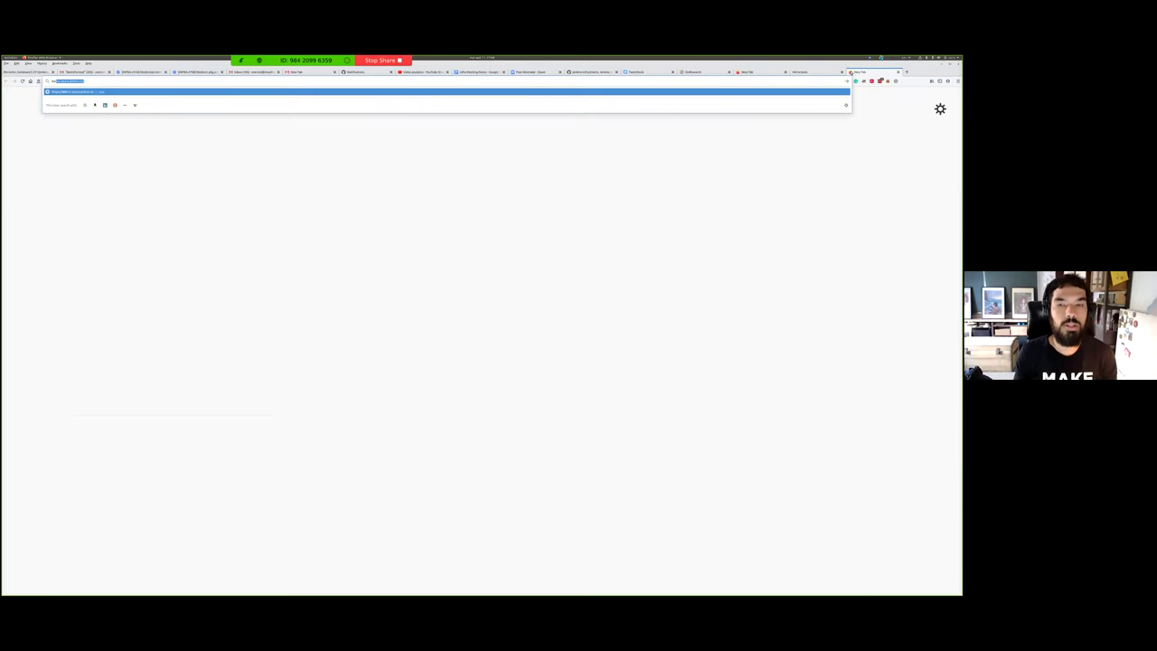
pyautogui.write('sensu')
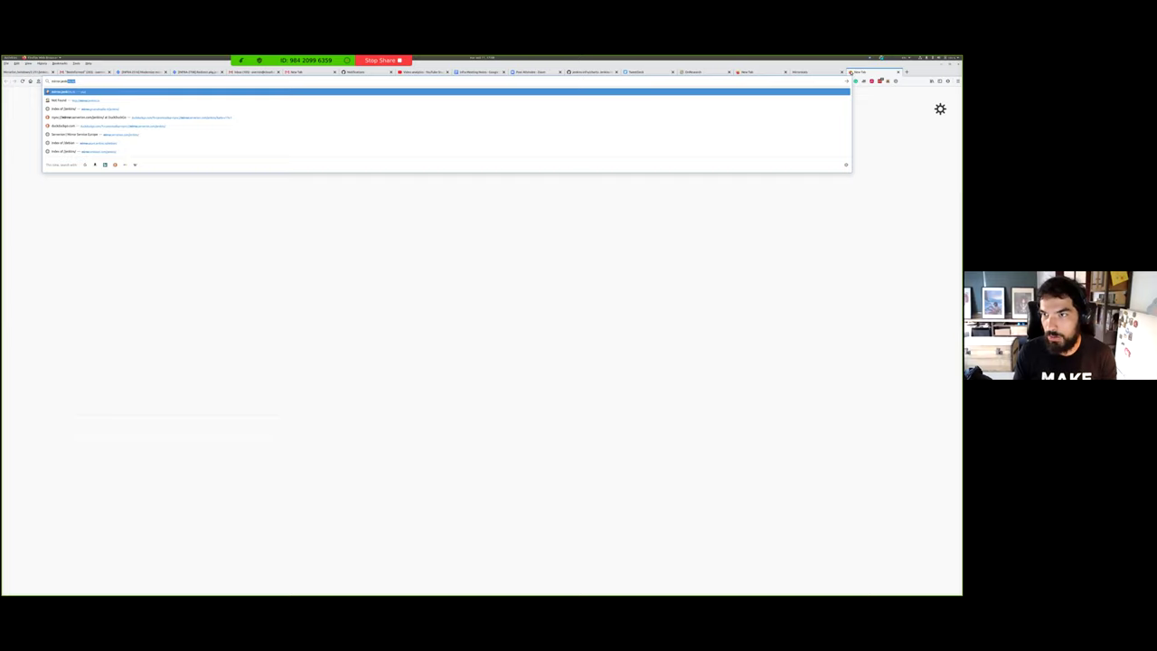
pyautogui.press('Return')
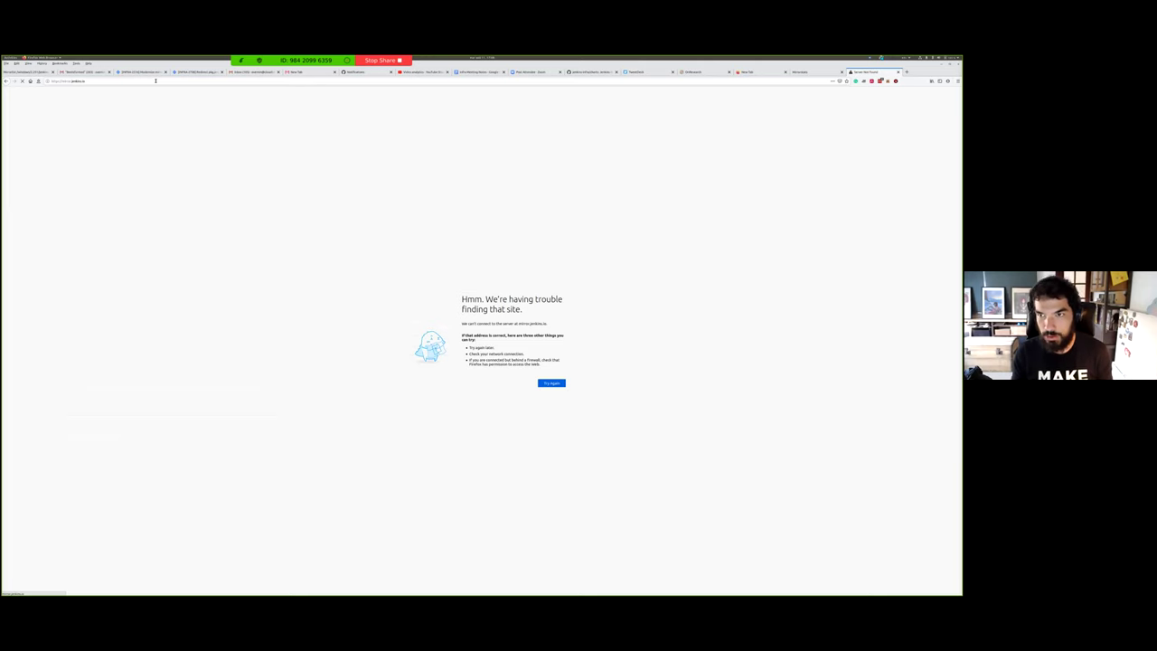
pyautogui.hotkey('ctrl', 'w')
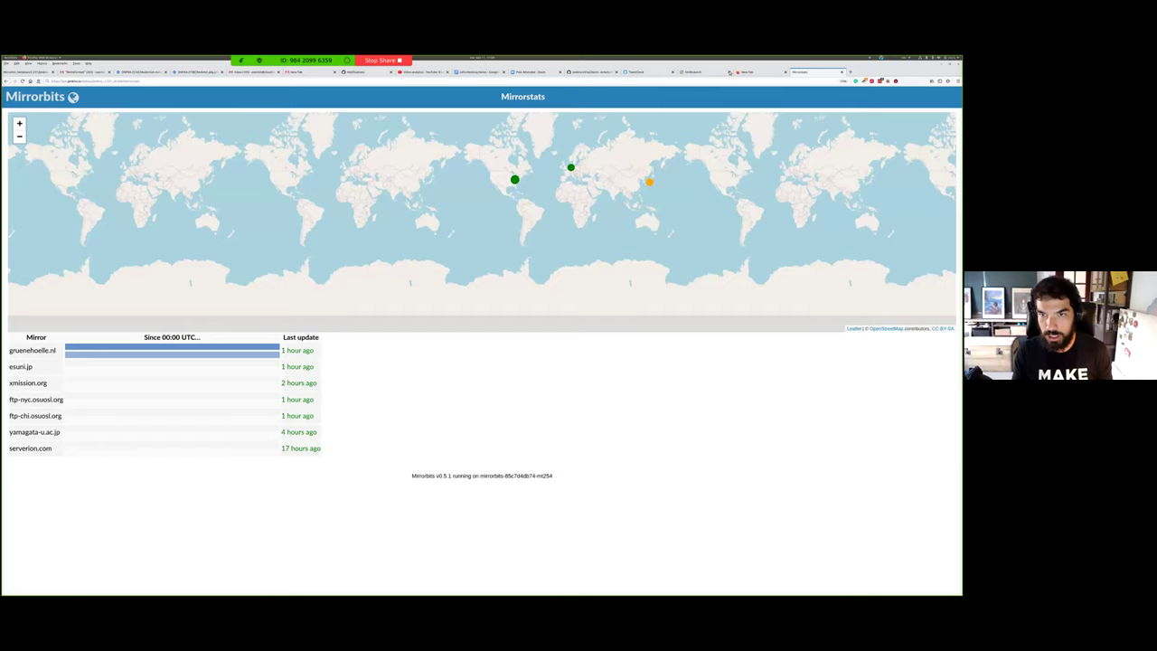
# Switch to the terminal and connect to pkg.origin.jenkins.io over SSH
pyautogui.hotkey('ctrl', 'pageup')
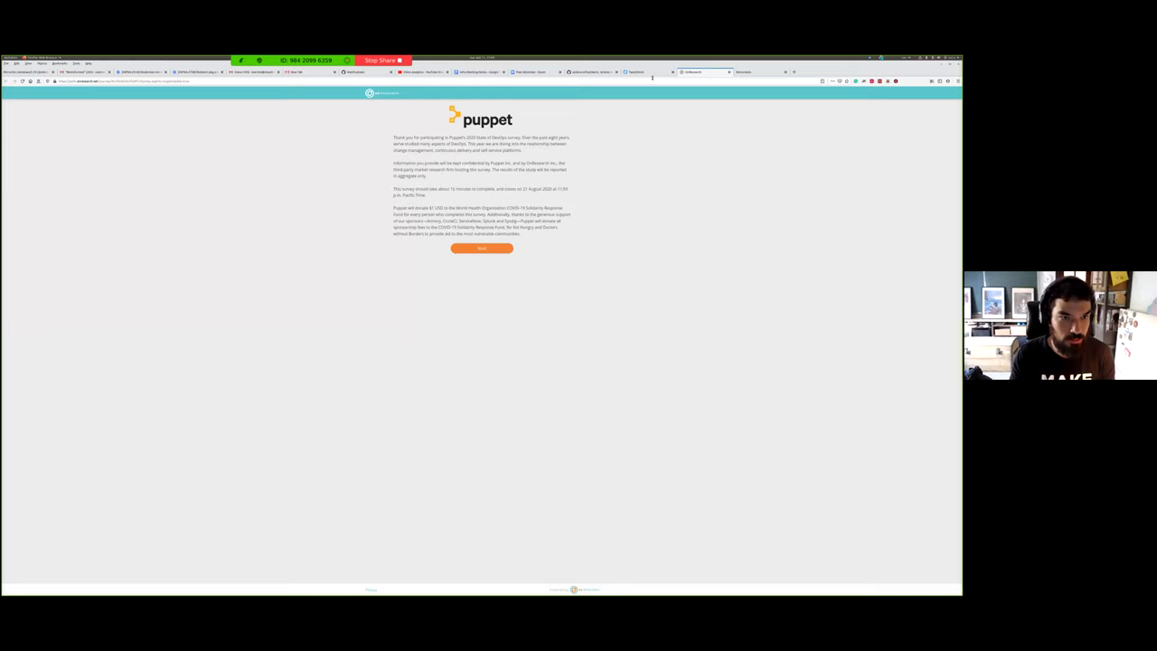
pyautogui.hotkey('alt', 'Tab')
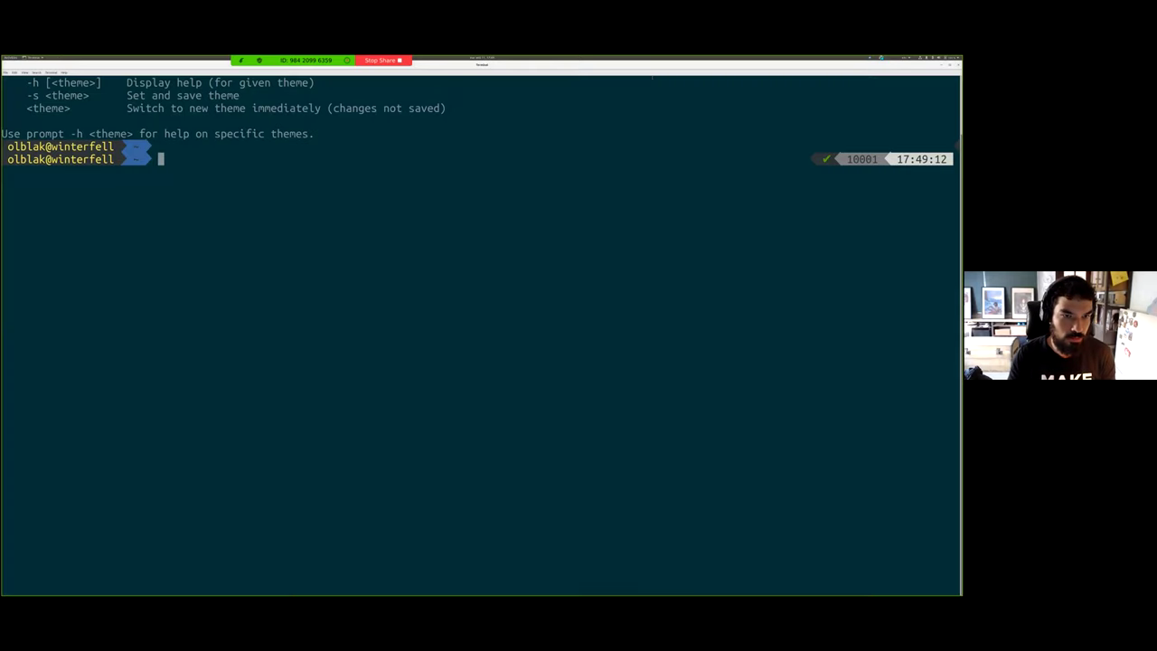
pyautogui.write('ssh pkg.orginn')
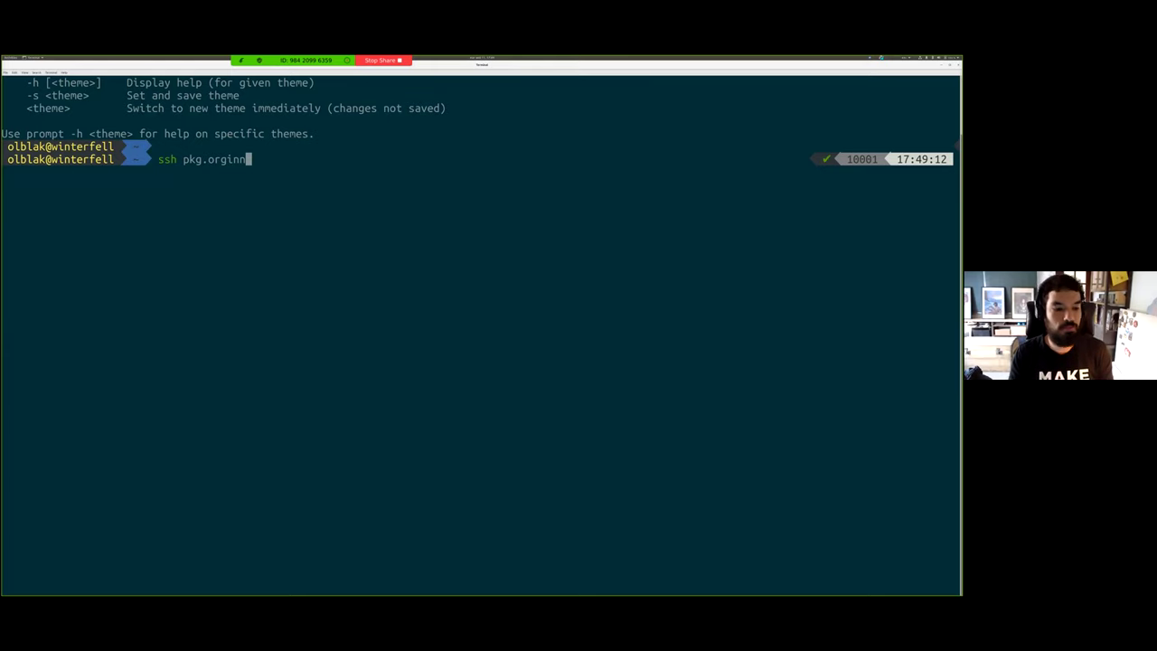
pyautogui.press('Tab')
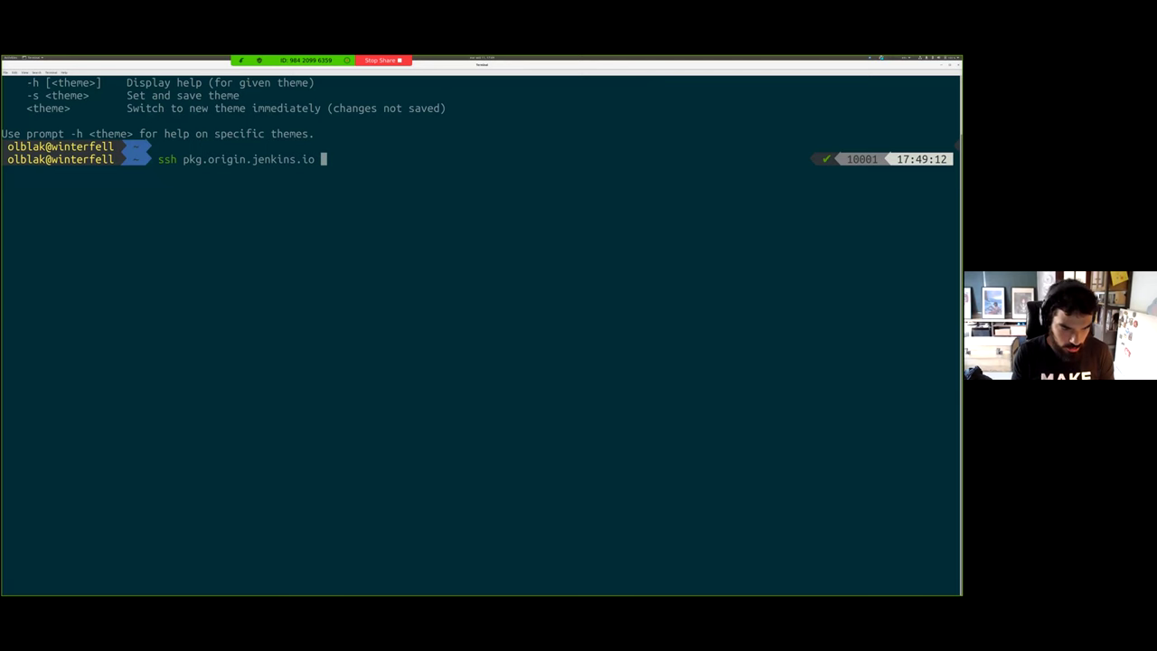
pyautogui.press('Return')
# Start a root shell on the package server with sudo -s
pyautogui.write('su')
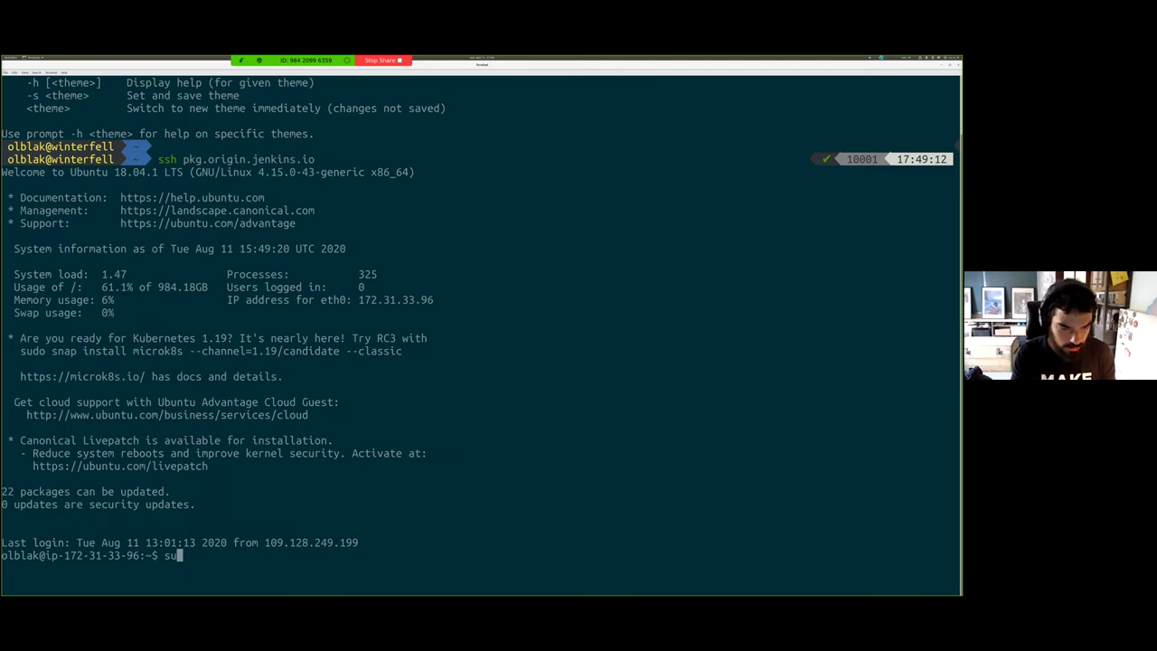
pyautogui.write('do -s')
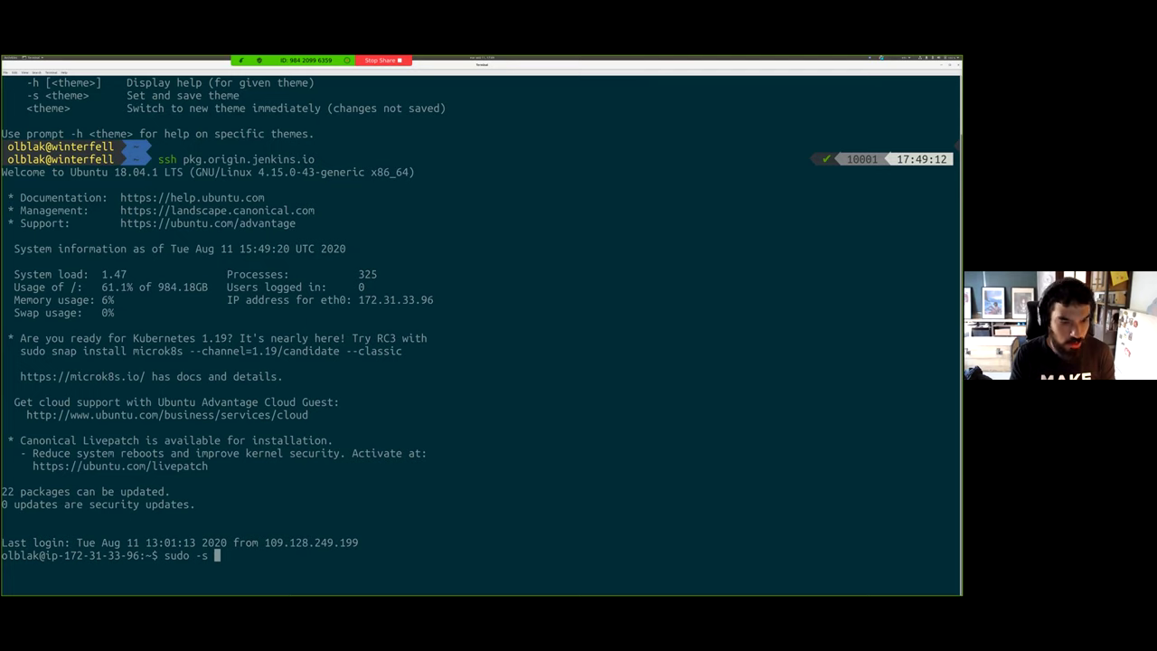
pyautogui.press('Return')
pyautogui.write('cd /srv/releases/')
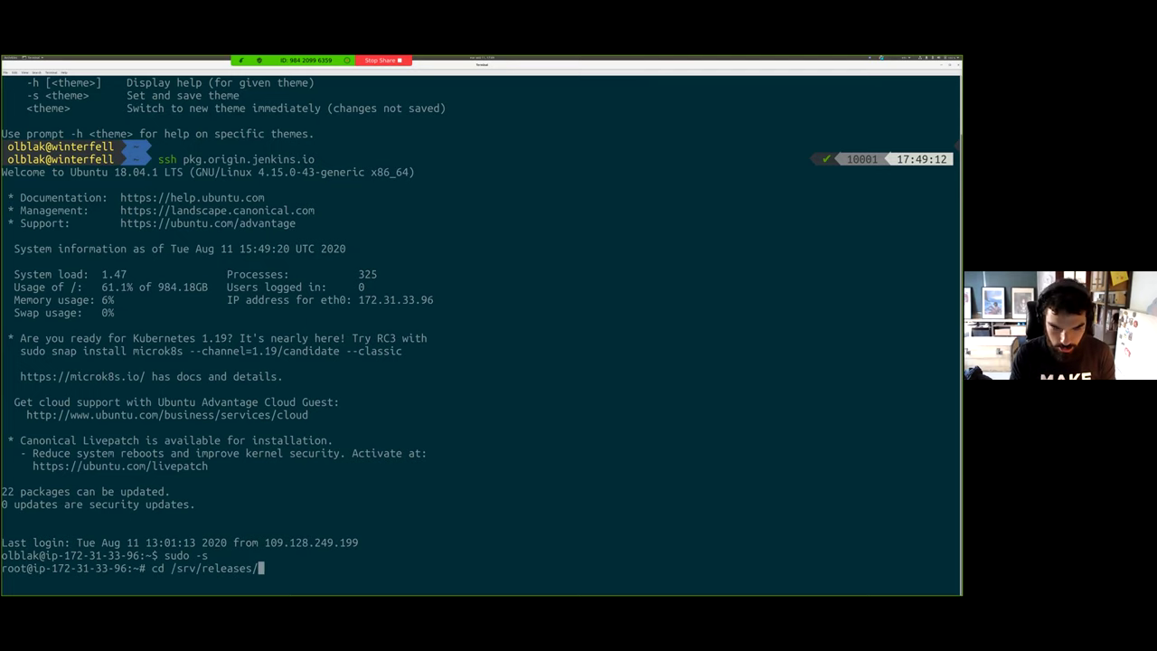
pyautogui.press('BackSpace')
pyautogui.press('BackSpace')
pyautogui.press('BackSpace')
pyautogui.press('BackSpace')
pyautogui.press('BackSpace')
pyautogui.press('BackSpace')
pyautogui.press('BackSpace')
pyautogui.press('BackSpace')
pyautogui.press('BackSpace')
pyautogui.press('BackSpace')
pyautogui.press('BackSpace')
pyautogui.press('BackSpace')
pyautogui.press('BackSpace')
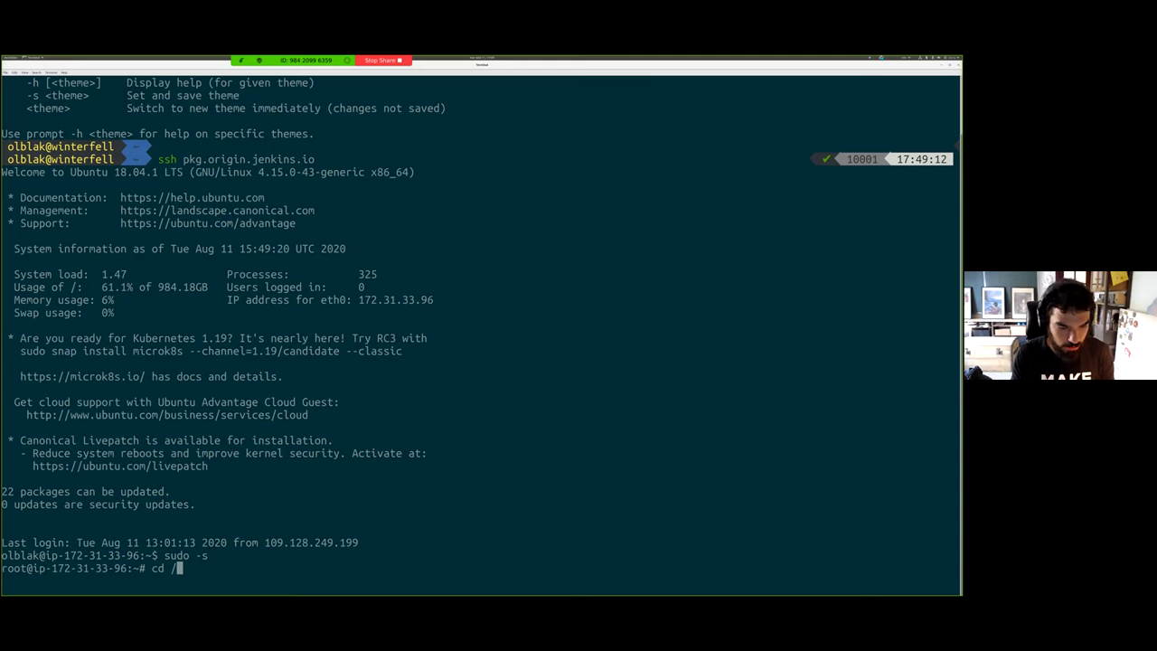
# Change to the /var/www/pkg.jenkins.io directory and list its contents
pyautogui.write('var/www/pkg.jenkins.io')
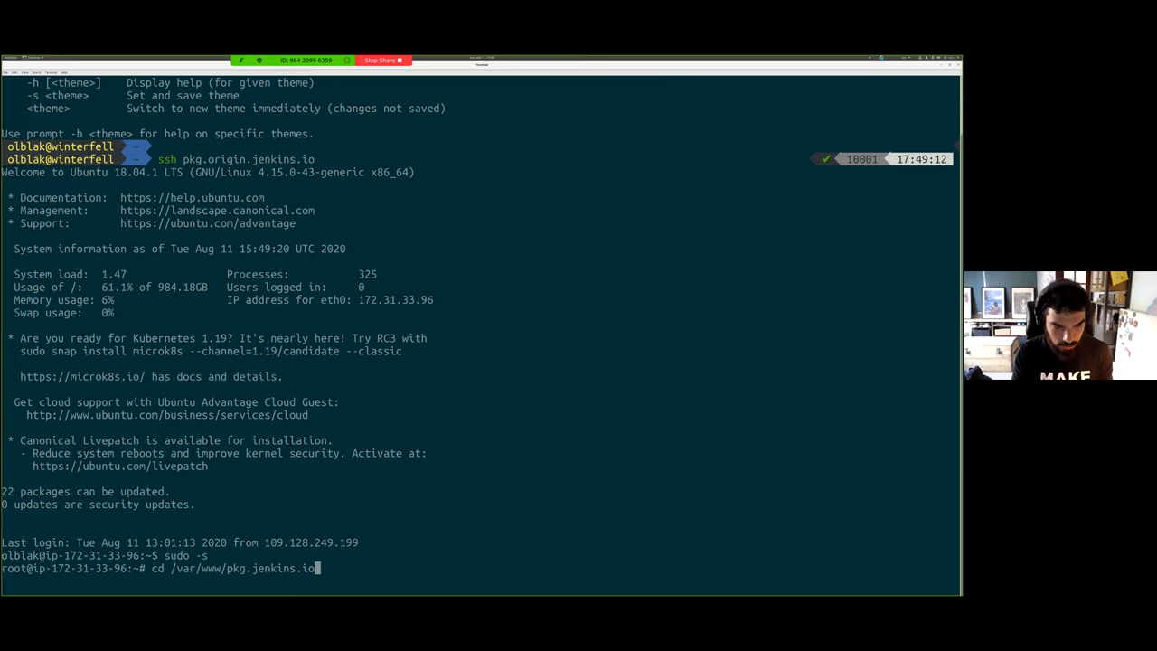
pyautogui.press('Return')
pyautogui.write('ls')
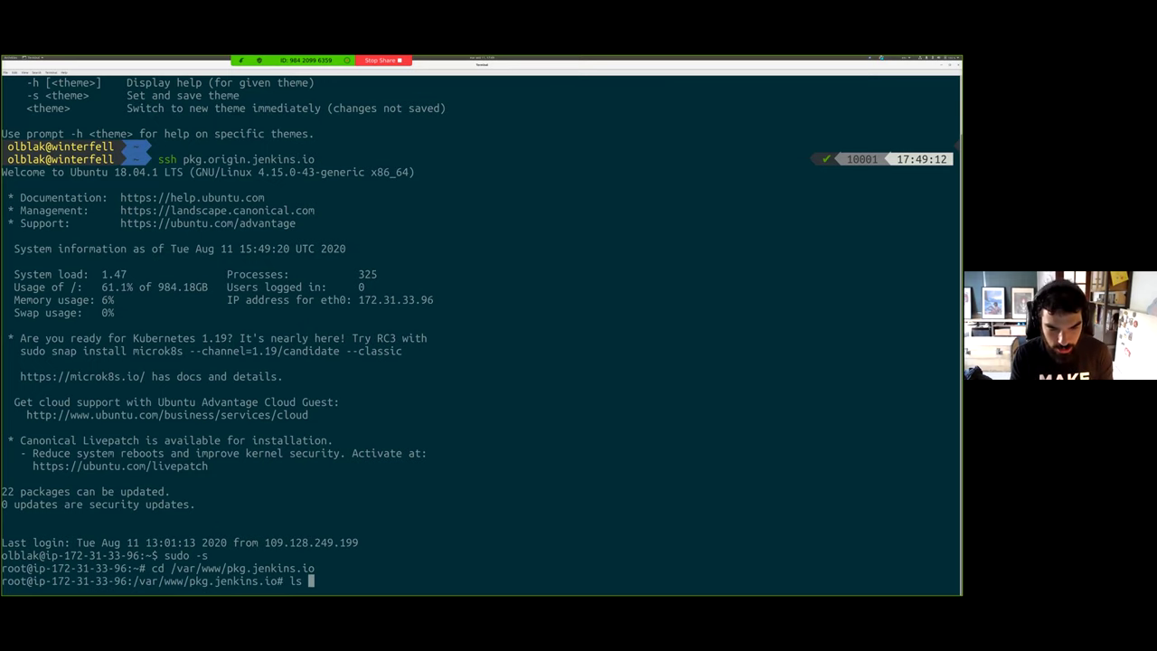
pyautogui.press('Return')
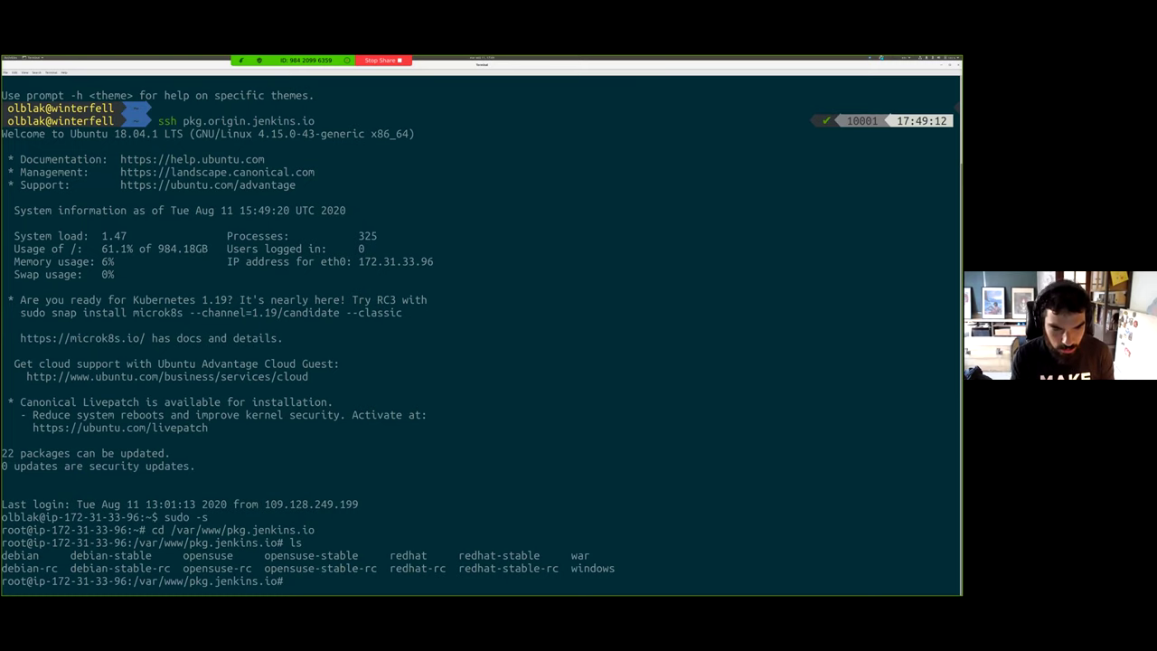
# Open debian/.htaccess in vi
pyautogui.write('vi de')
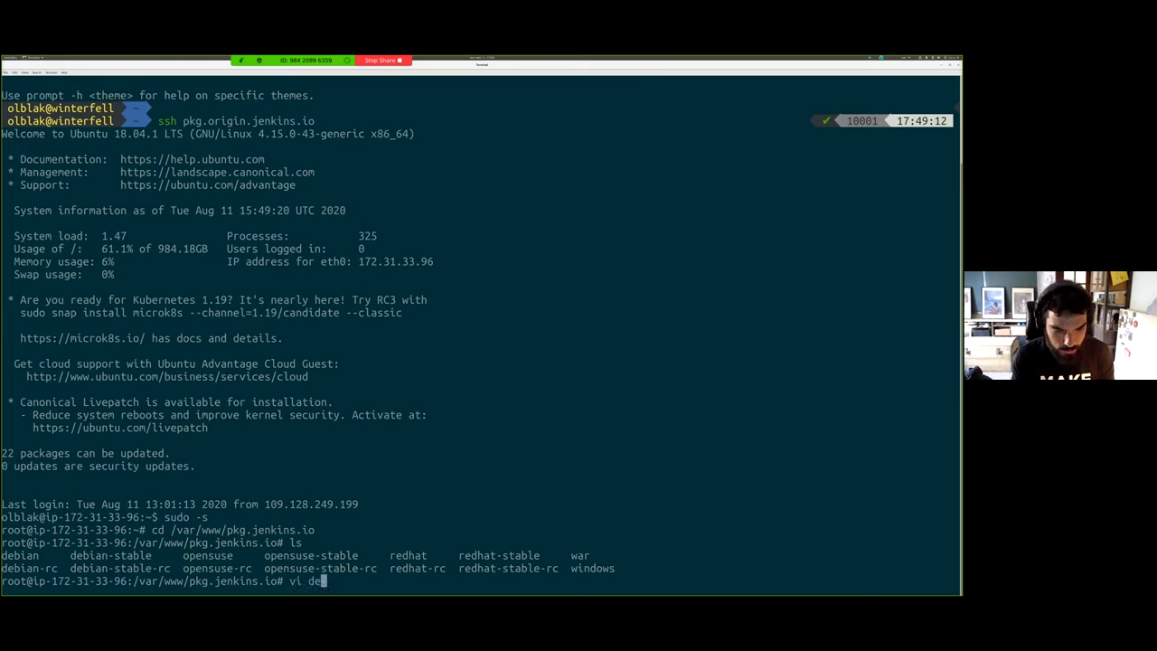
pyautogui.press('Tab')
pyautogui.write('/.')
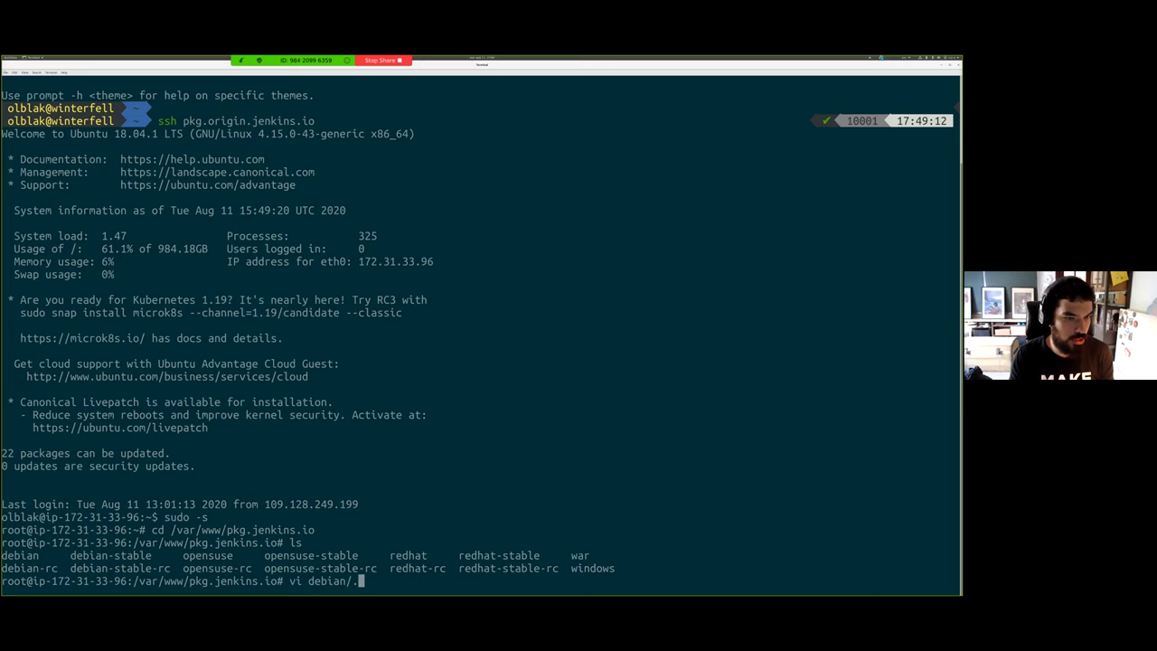
pyautogui.write('htaccess')
pyautogui.press('Return')
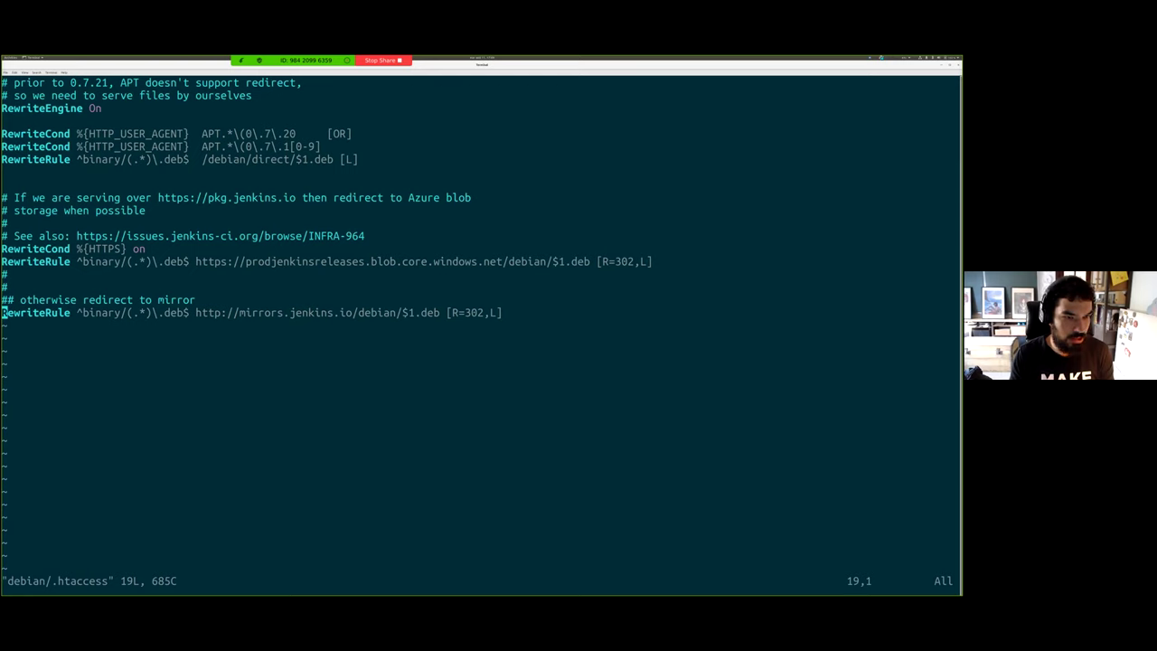
# Duplicate the RewriteRule that redirects to prodjenkinsreleases.blob.core.windows.net directly below itself and comment out the copy
pyautogui.press('k')
pyautogui.press('k')
pyautogui.press('k')
pyautogui.press('k')
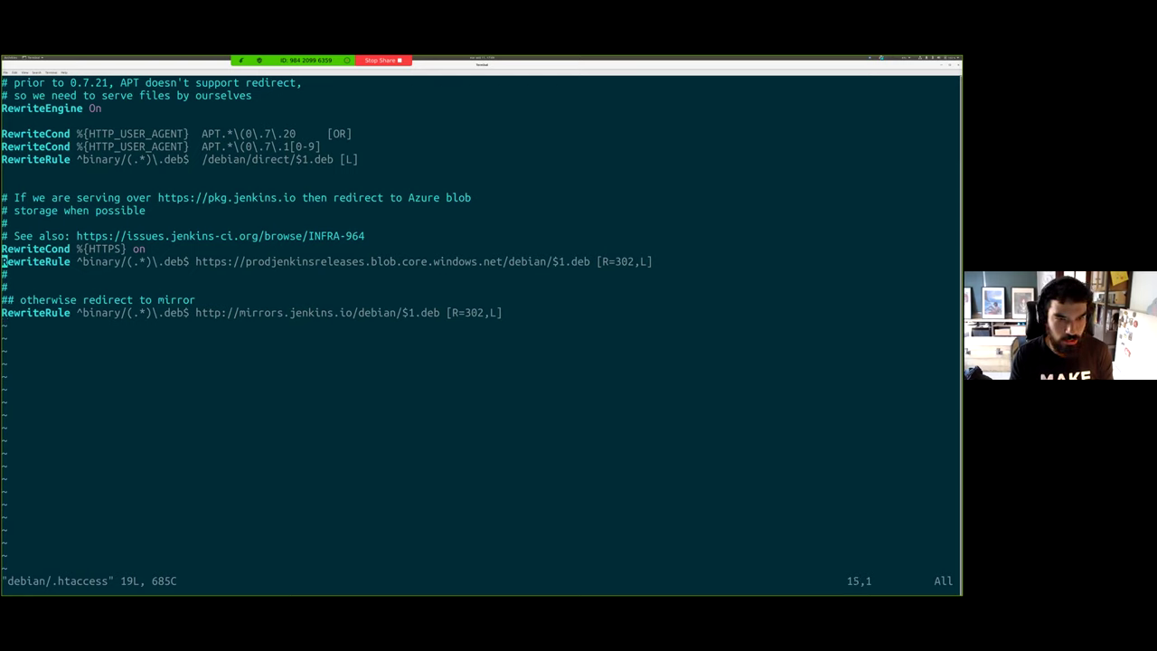
pyautogui.press('f')
pyautogui.press('.')
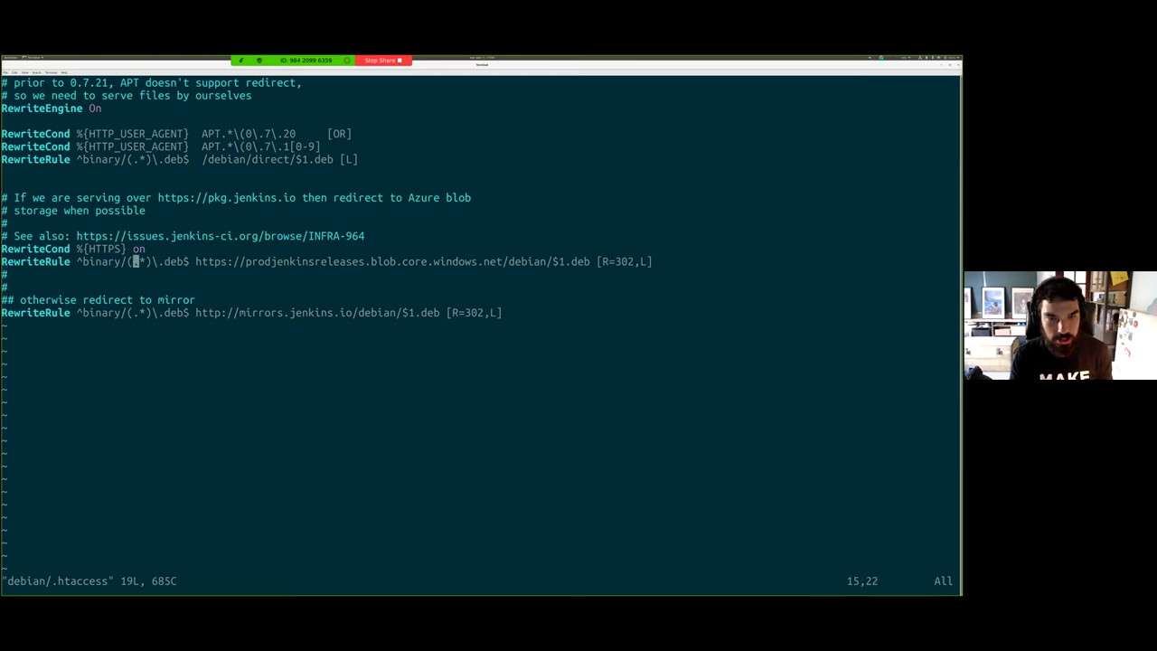
pyautogui.press(';')
pyautogui.press(';')
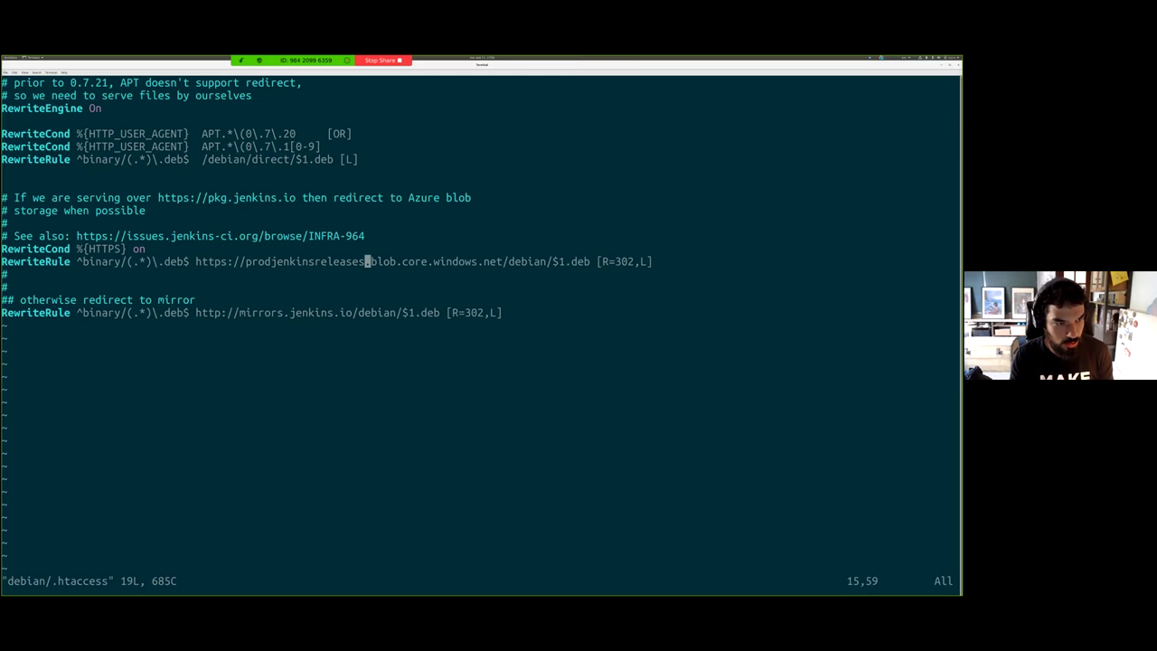
pyautogui.press('f')
pyautogui.press('b')
pyautogui.press(';')
pyautogui.press(';')
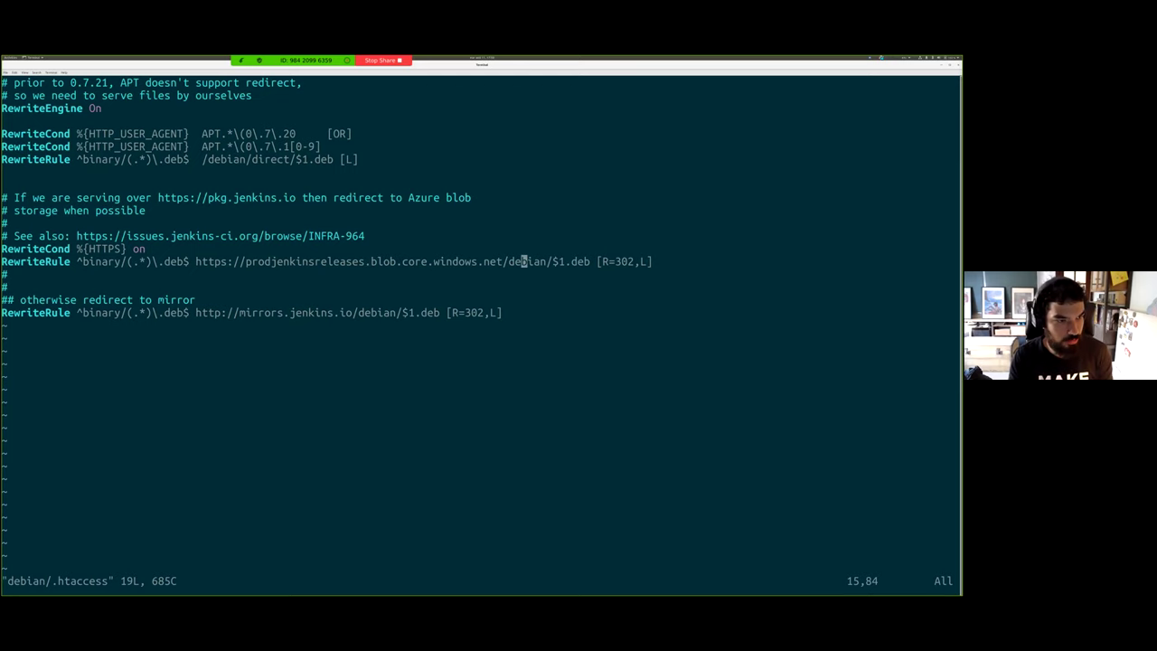
pyautogui.press('y')
pyautogui.press('y')
pyautogui.press('p')
pyautogui.press('i')
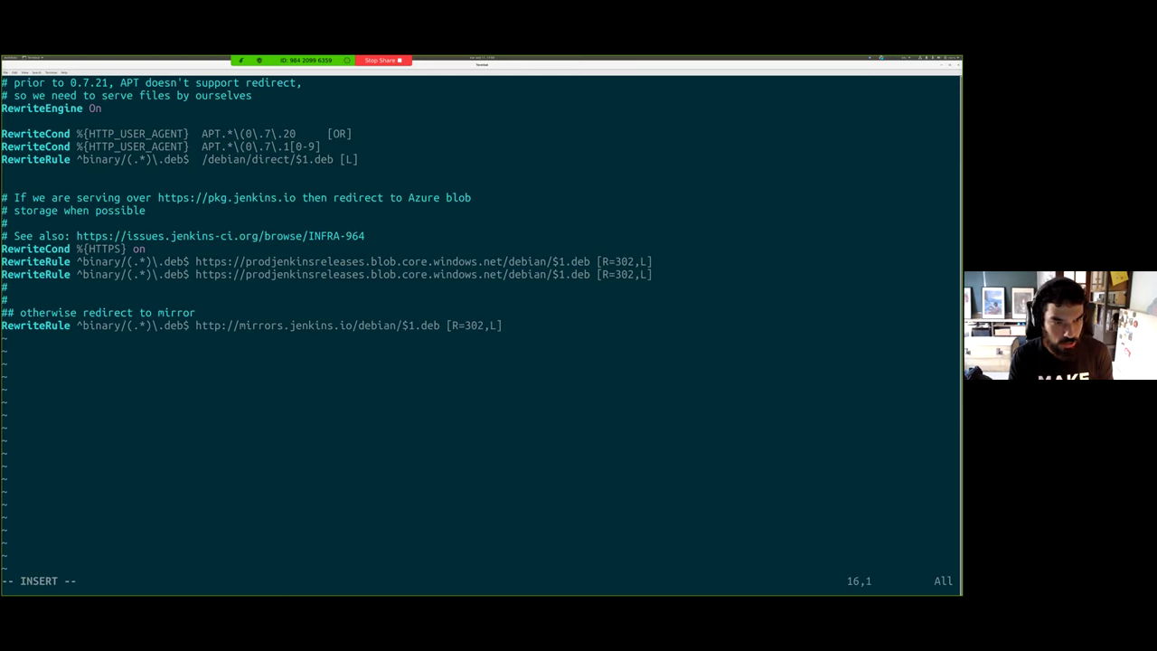
pyautogui.write('#')
pyautogui.press('Escape')
pyautogui.press('k')
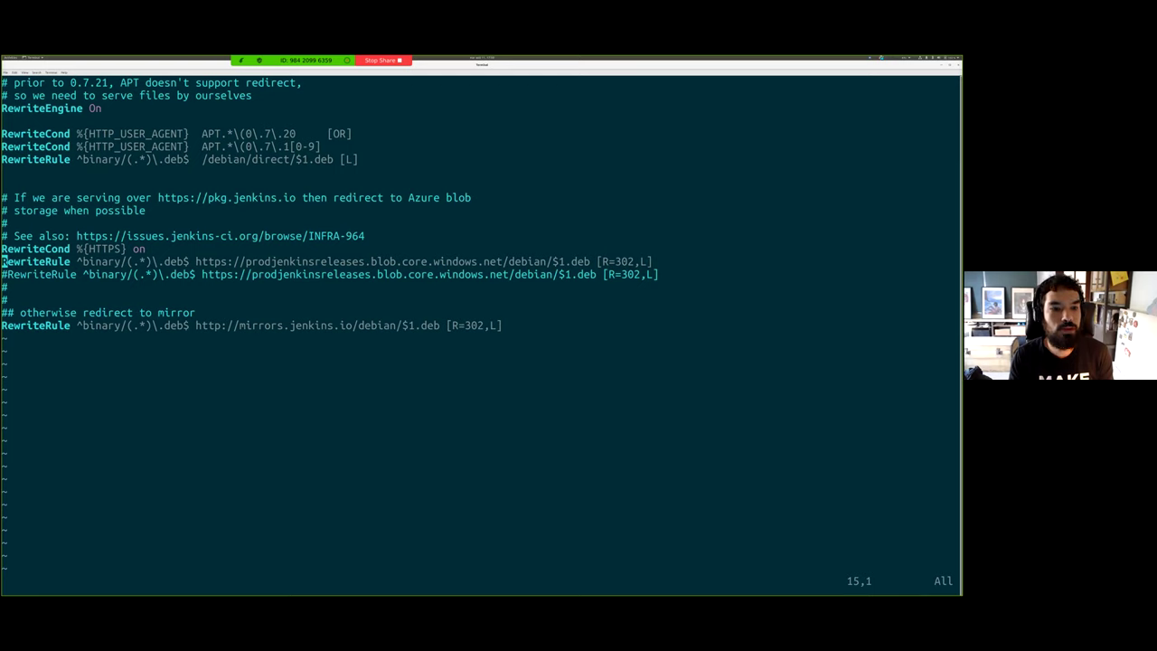
# Replace the host in the uncommented Azure blob RewriteRule with get.jenkins.io
pyautogui.press('2')
pyautogui.press('f')
pyautogui.press('p')
pyautogui.press('4')
pyautogui.press('x')
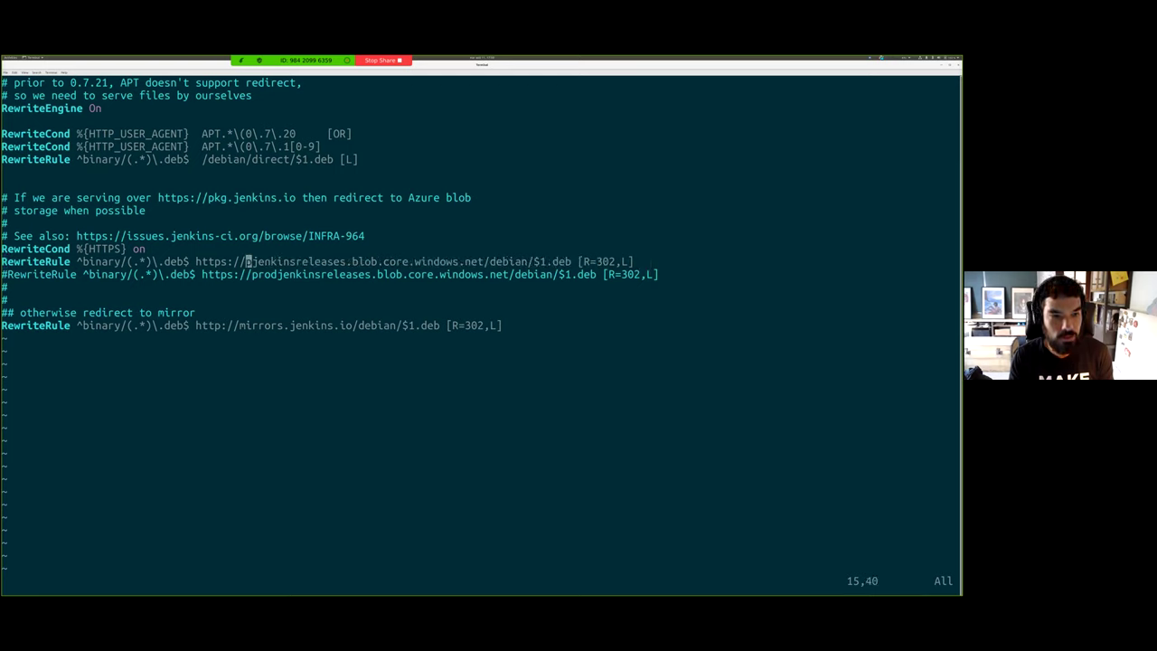
pyautogui.press('d')
pyautogui.press('f')
pyautogui.press('d')
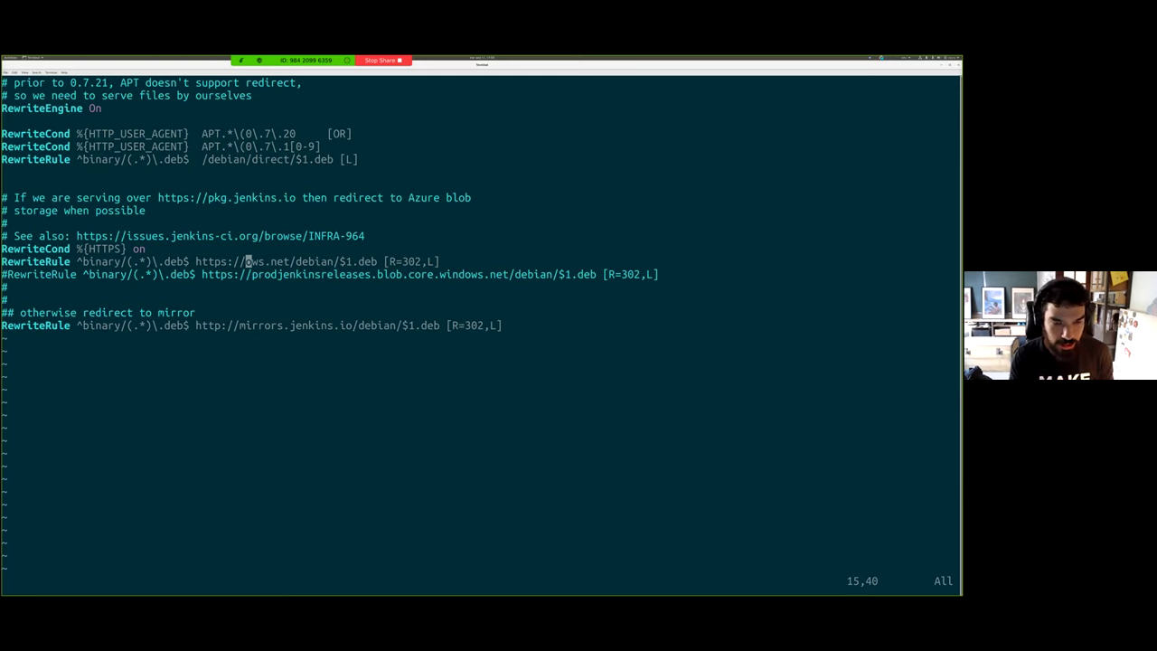
pyautogui.write('ct/get')
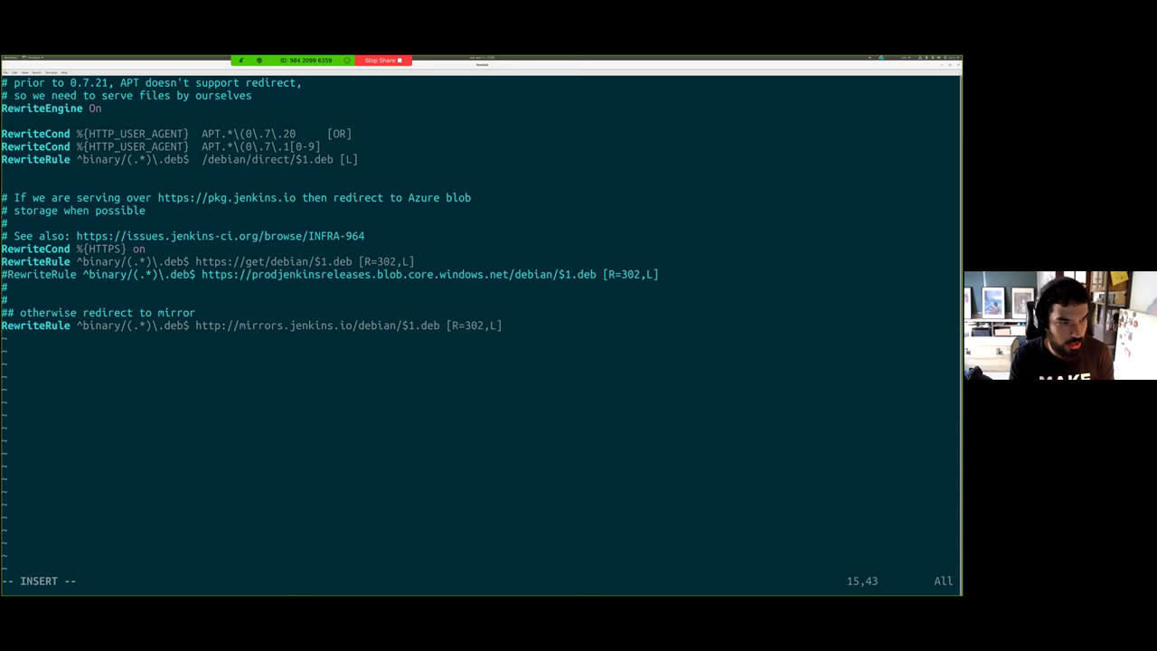
pyautogui.write('.jenkins.io')
pyautogui.press('Escape')
# Copy the get.jenkins.io RewriteRule to the line below the commented Azure blob rule
pyautogui.hotkey('shift', 'v')
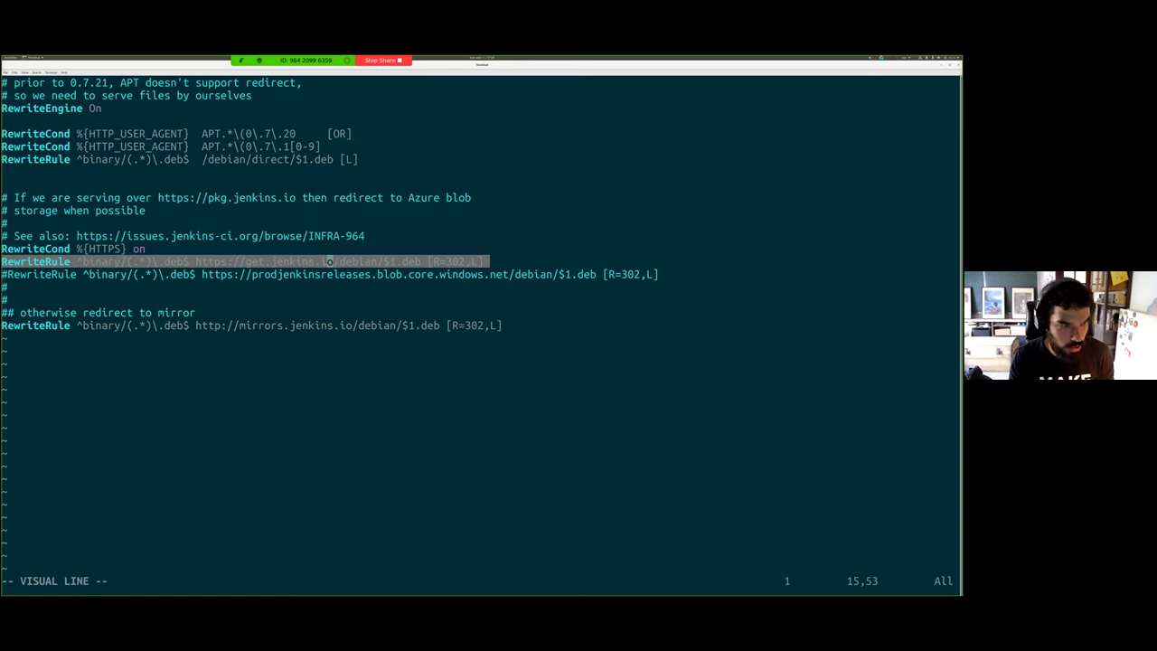
pyautogui.press('y')
pyautogui.press('j')
pyautogui.press('p')
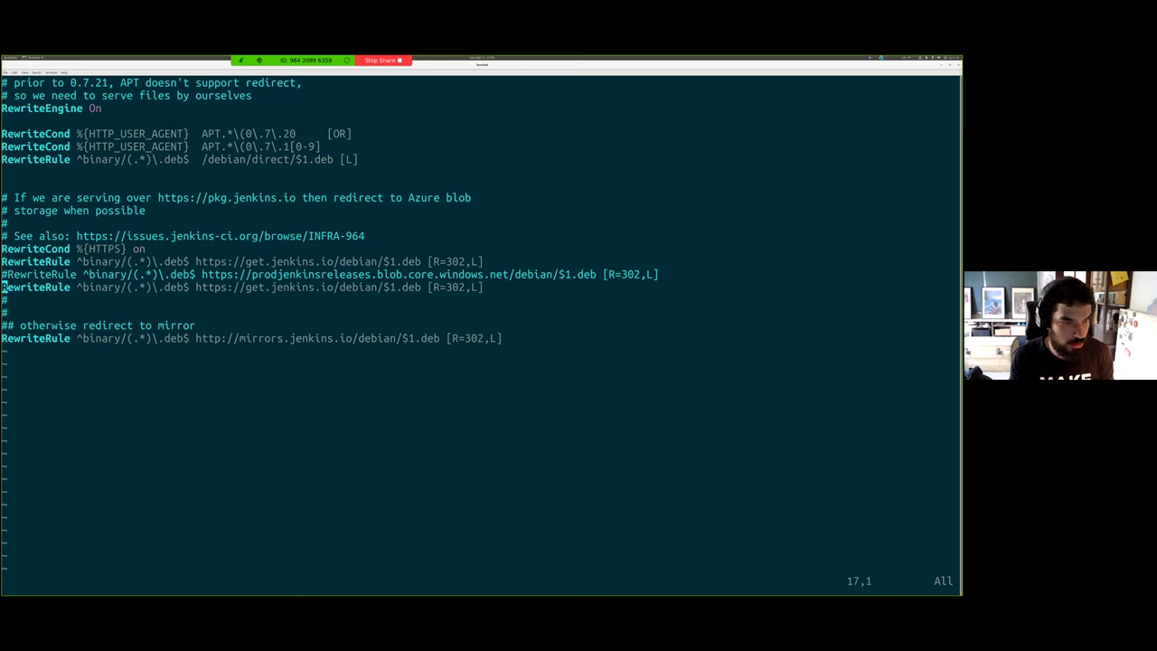
# Comment out both get.jenkins.io rules, uncomment the Azure blob rule between them and try to save the file
pyautogui.press('k')
pyautogui.press('k')
pyautogui.write('I#')
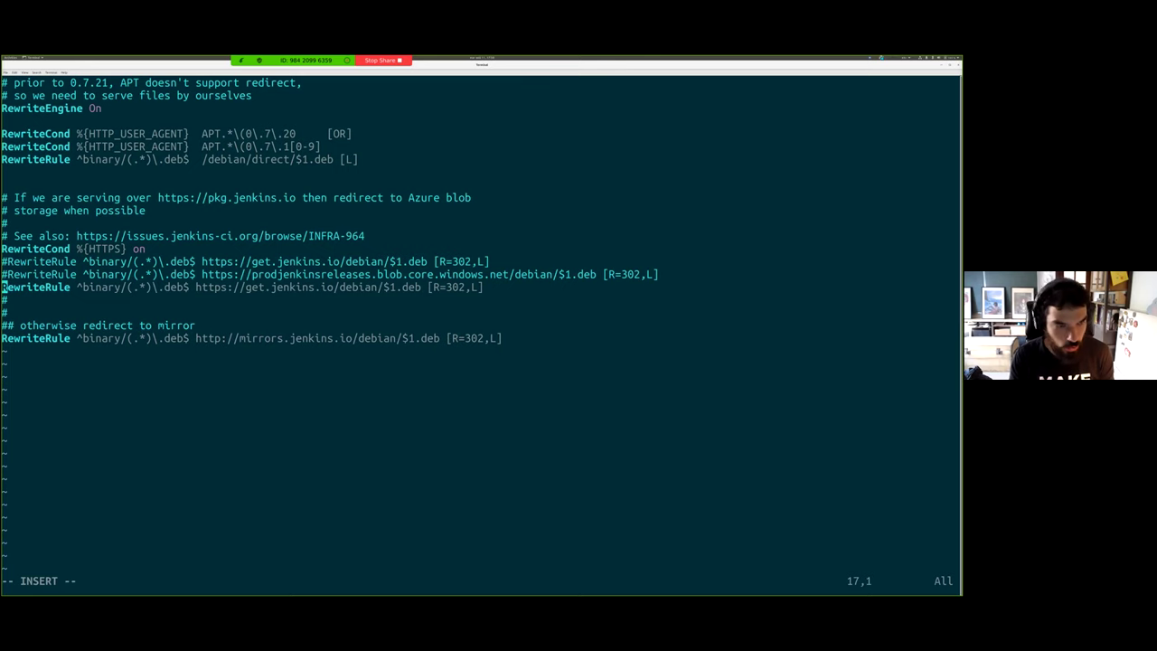
pyautogui.write('#')
pyautogui.press('Escape')
pyautogui.write('kx:W')
pyautogui.press('Return')
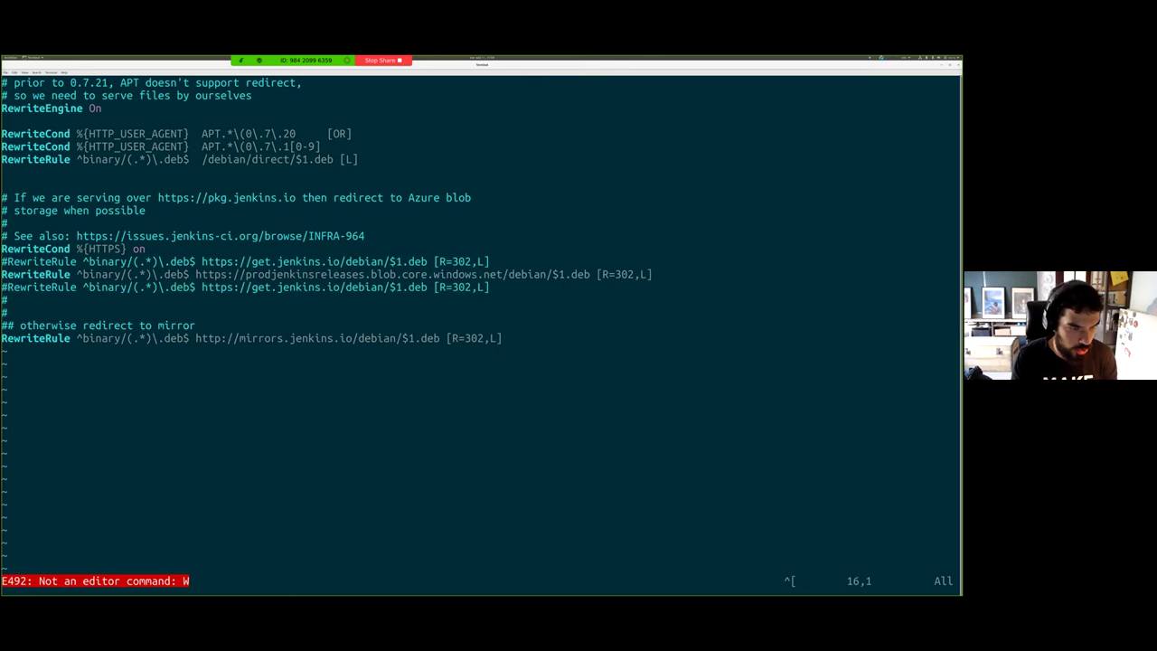
# Delete the commented get.jenkins.io rule above the Azure blob RewriteRule
pyautogui.press('k')
pyautogui.press('d')
pyautogui.press('d')
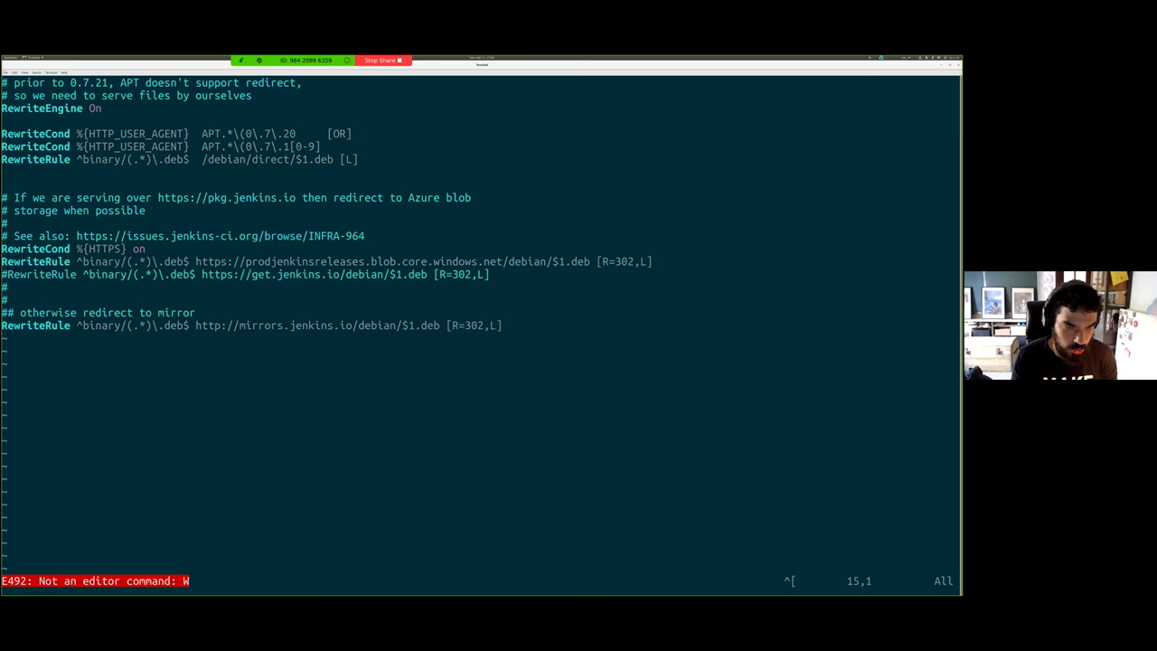
# Review the mirrors.jenkins.io and Azure blob redirect rules in debian/.htaccess and quit the editor
pyautogui.click(174, 325)
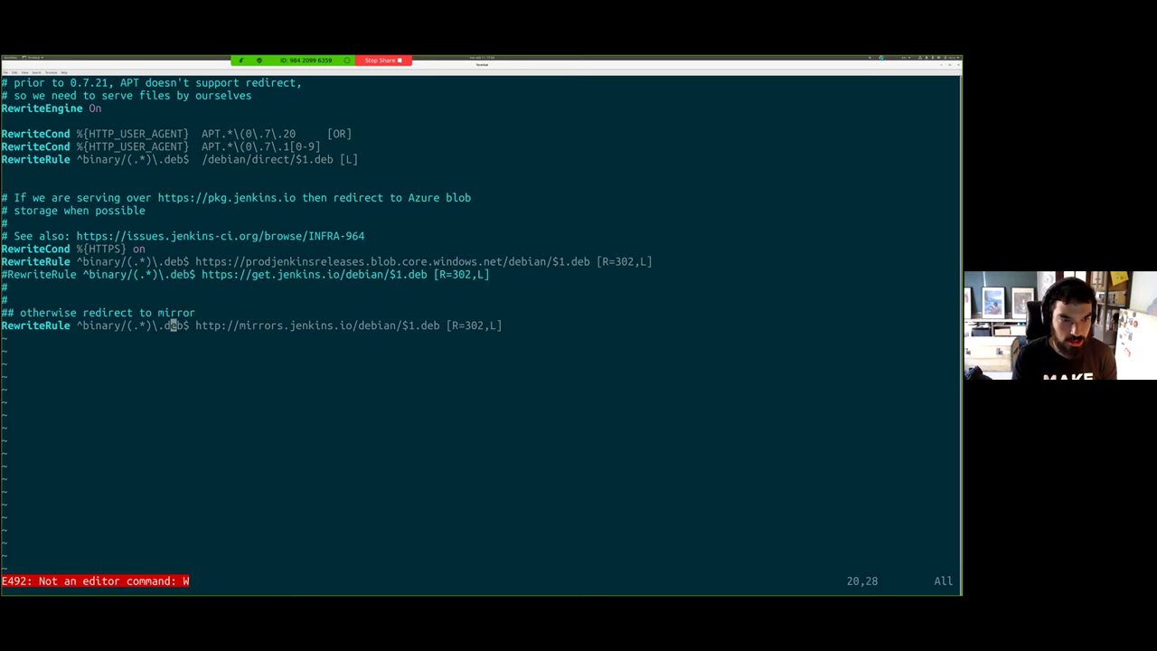
pyautogui.click(281, 325)
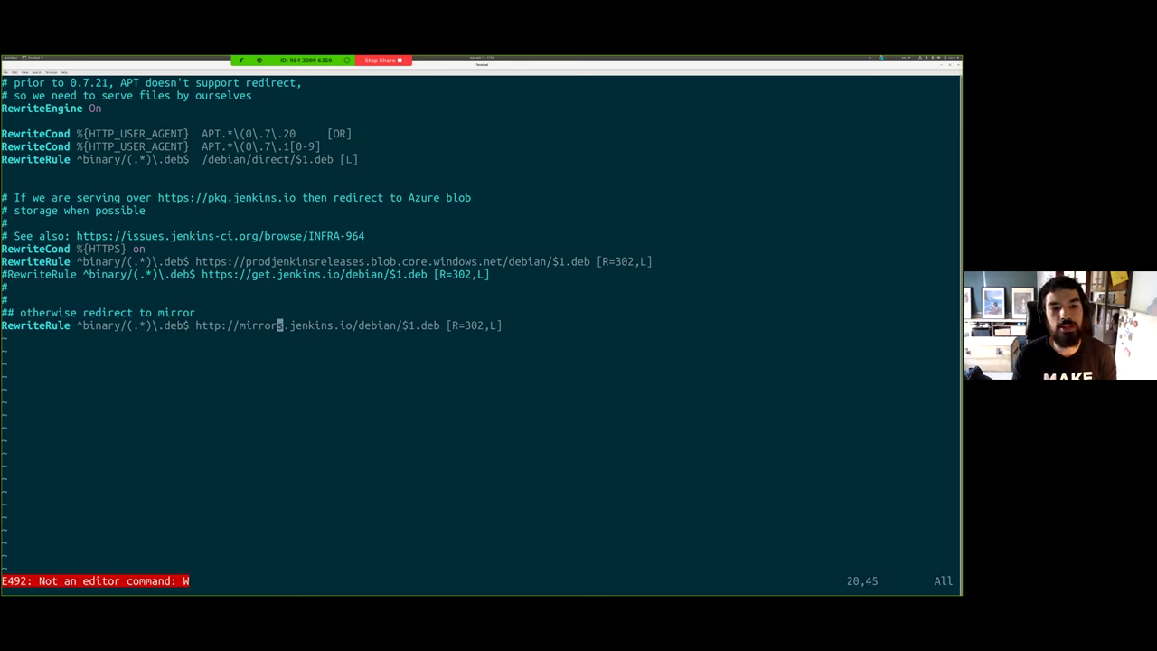
pyautogui.click(204, 326)
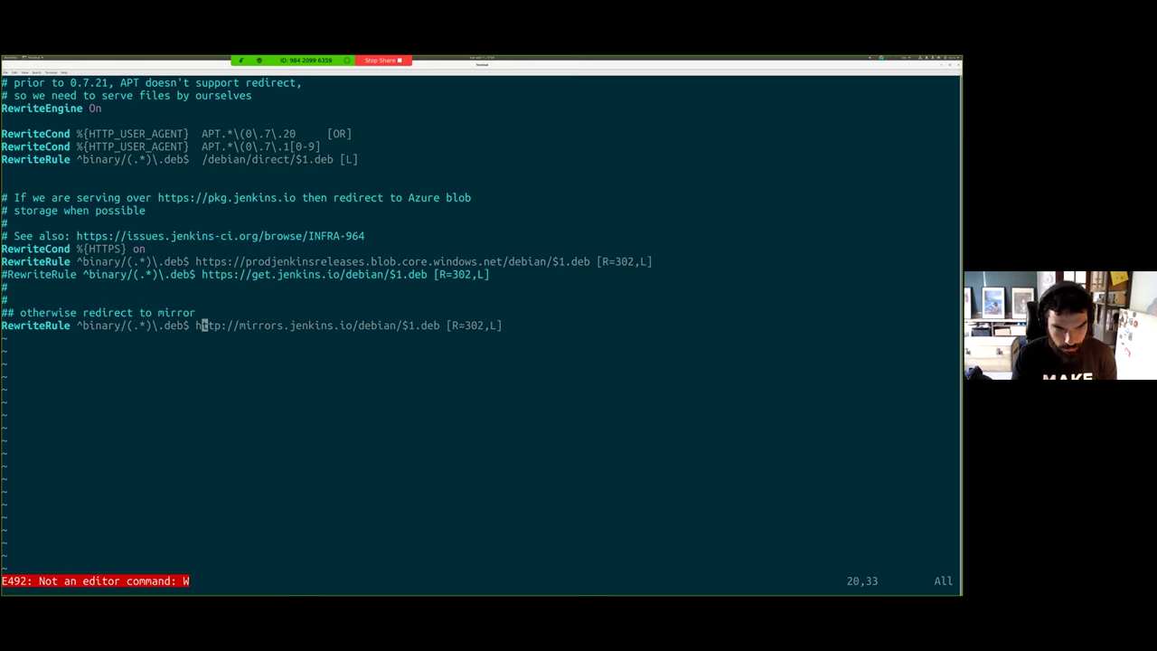
pyautogui.press('l')
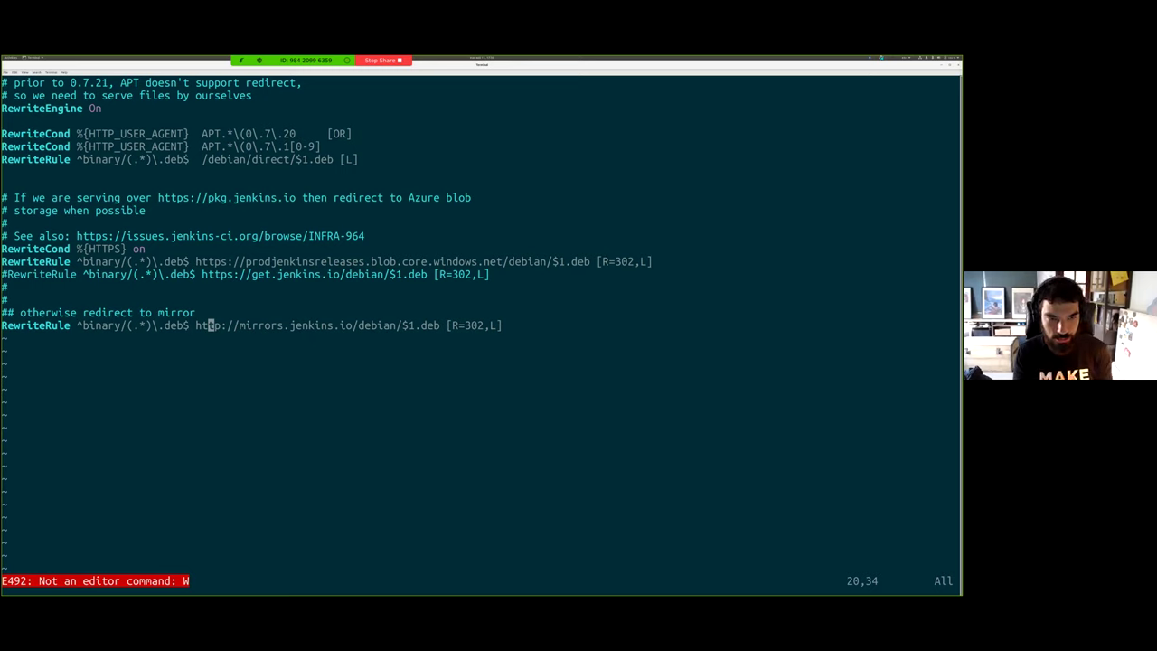
pyautogui.click(210, 235)
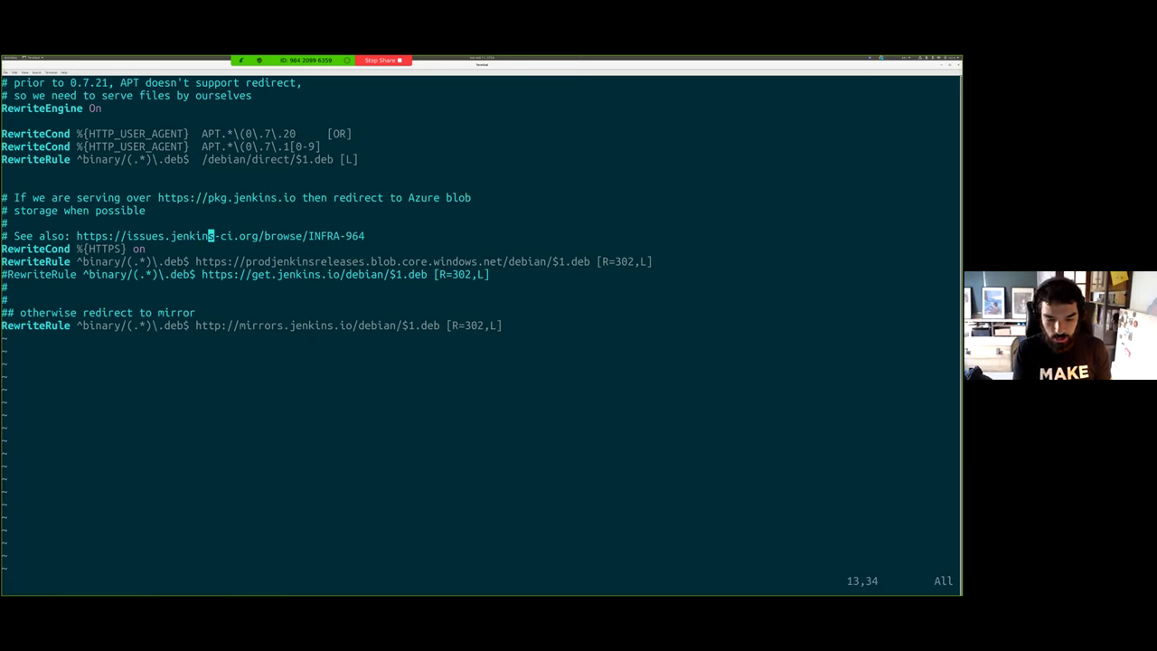
pyautogui.click(211, 261)
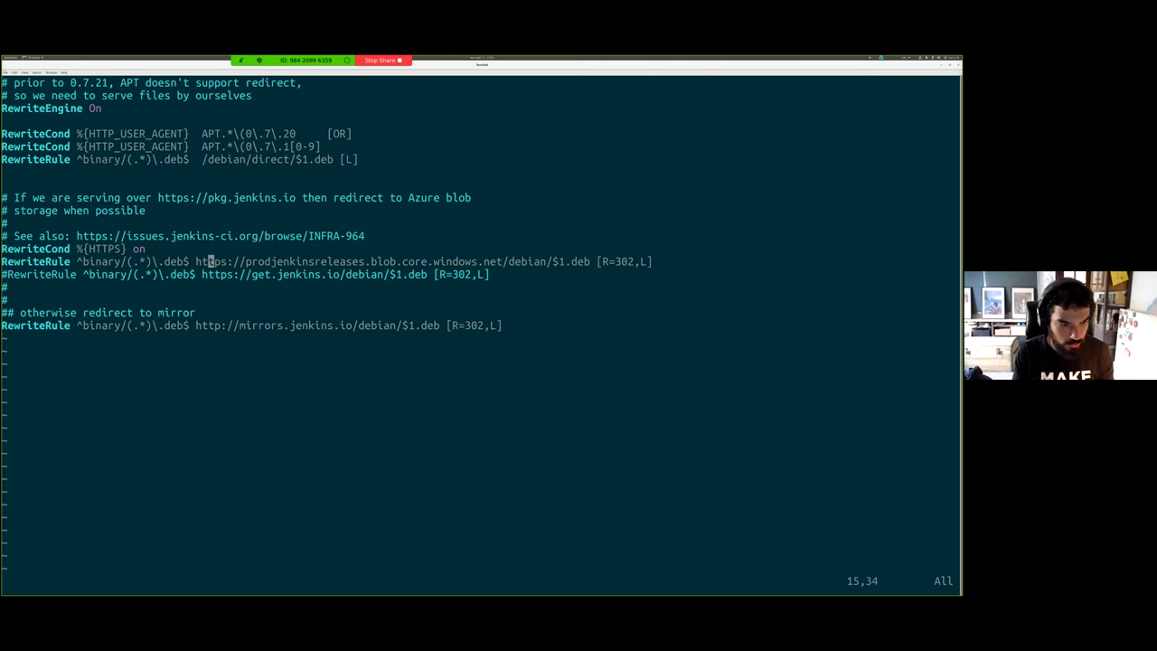
pyautogui.write(':q')
pyautogui.press('Return')
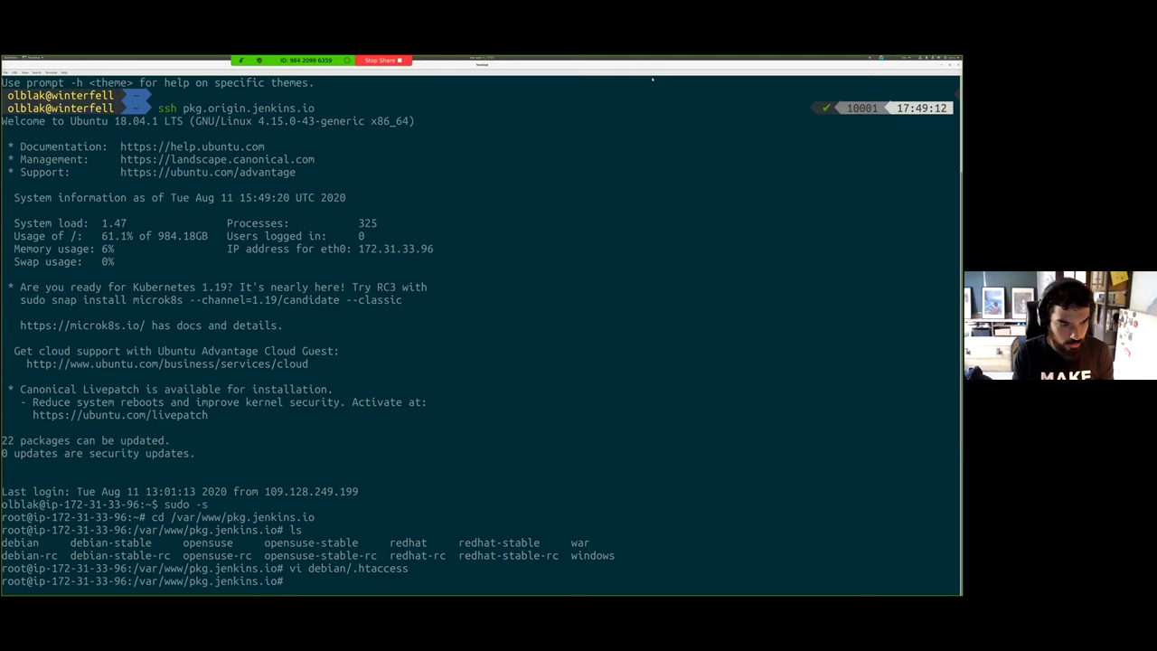
# Switch to Firefox and bring up the Mirrorbits mirror statistics page
pyautogui.hotkey('alt', 'Tab')
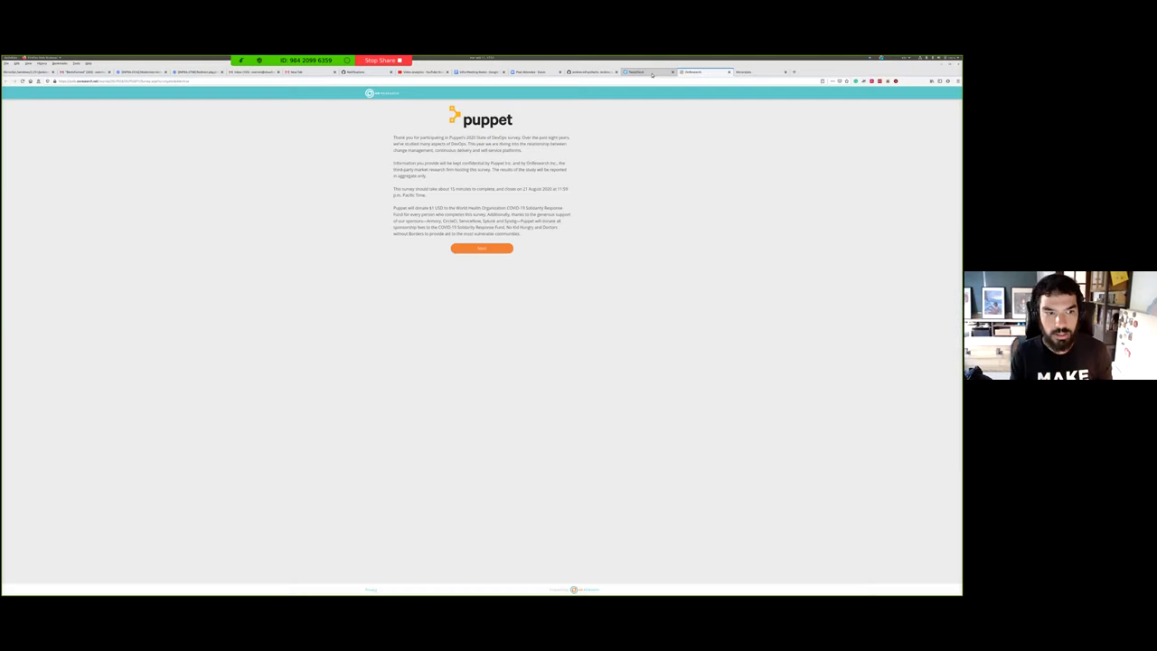
pyautogui.click(648, 72)
pyautogui.hotkey('alt', 'Tab')
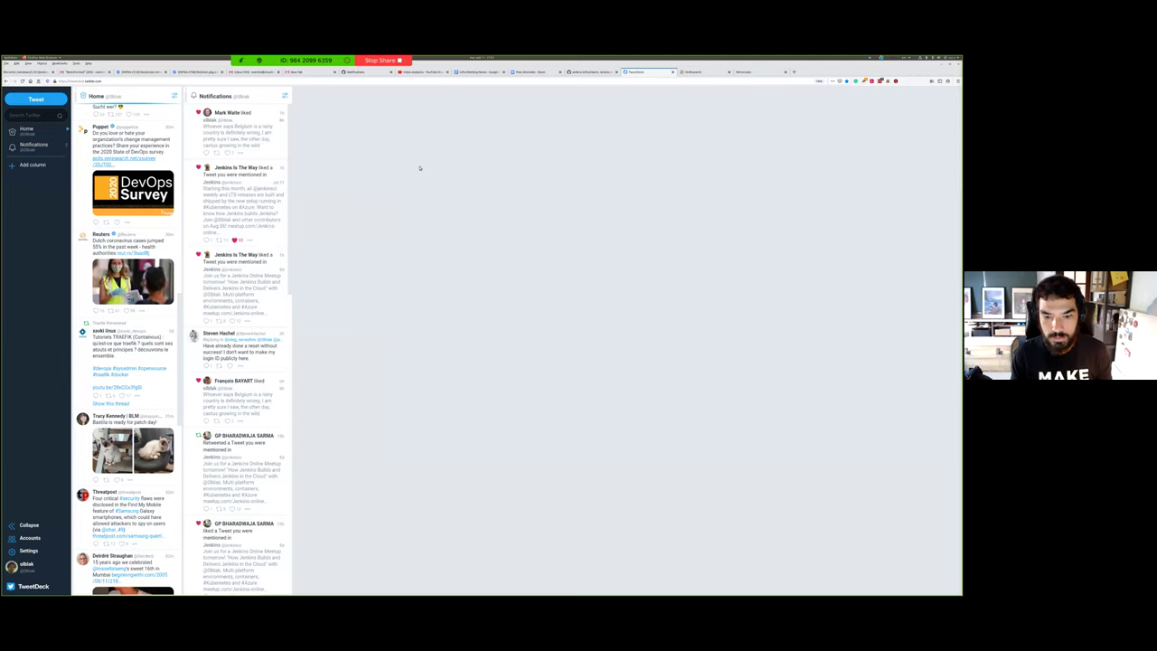
pyautogui.click(701, 72)
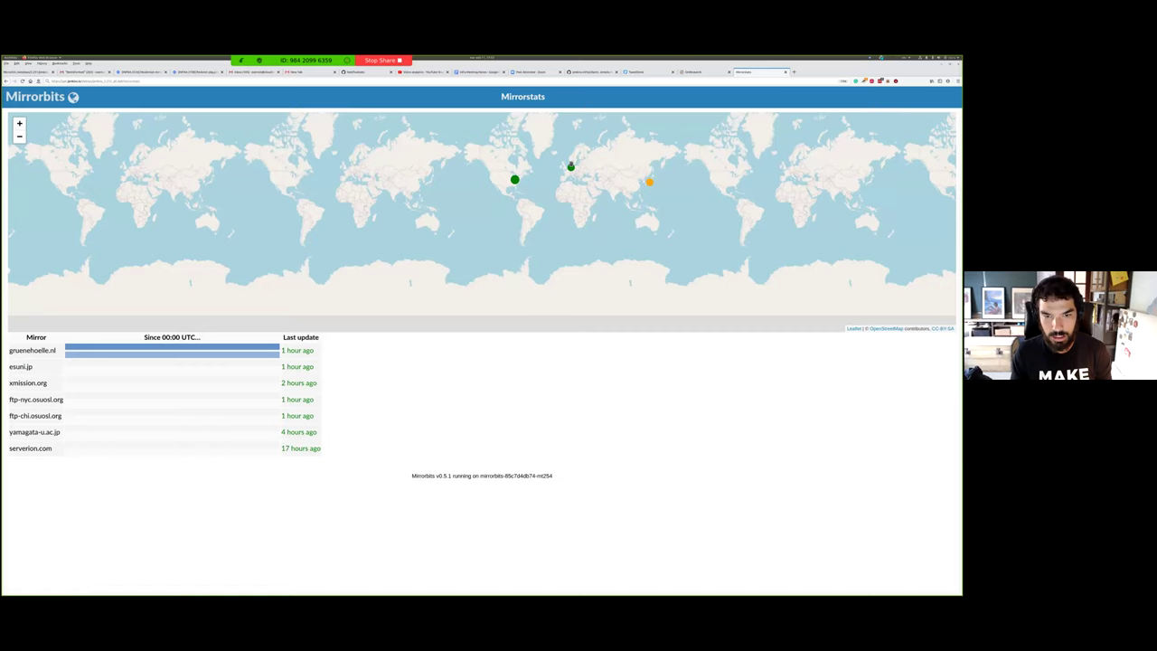
pyautogui.hotkey('alt', 'Tab')
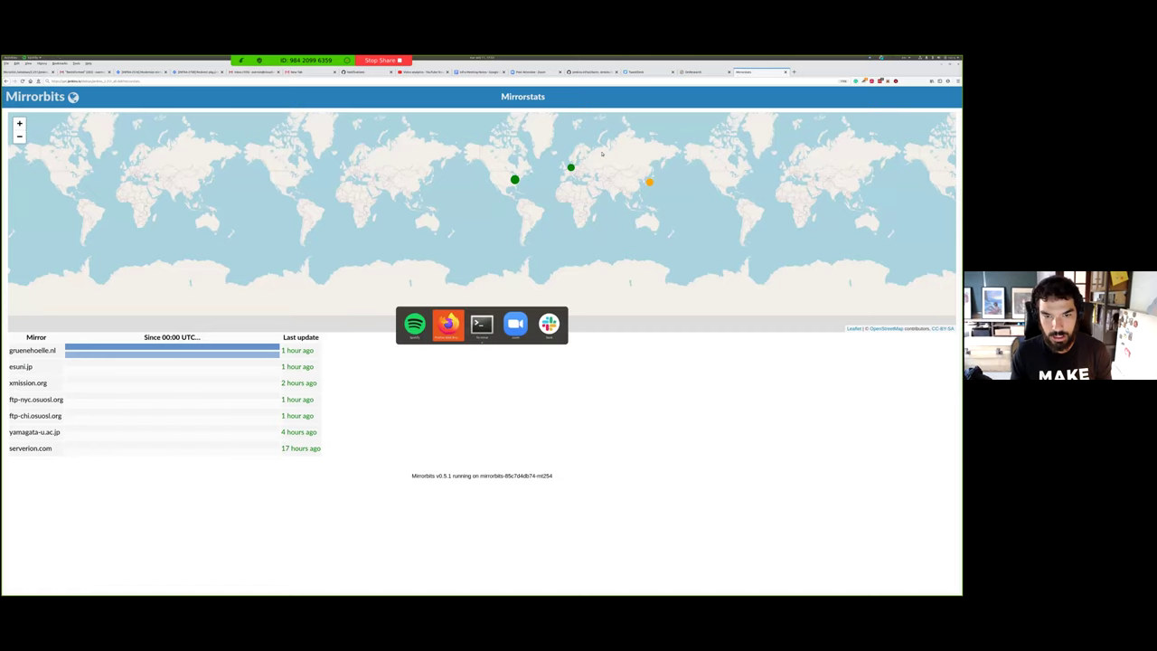
# Start a sub-bullet under "Pkg.jenkins.io latest link" in the Infra Meeting Notes with "Infra" and close the My Passport (E:) File Explorer window
pyautogui.hotkey('alt', 'Tab')
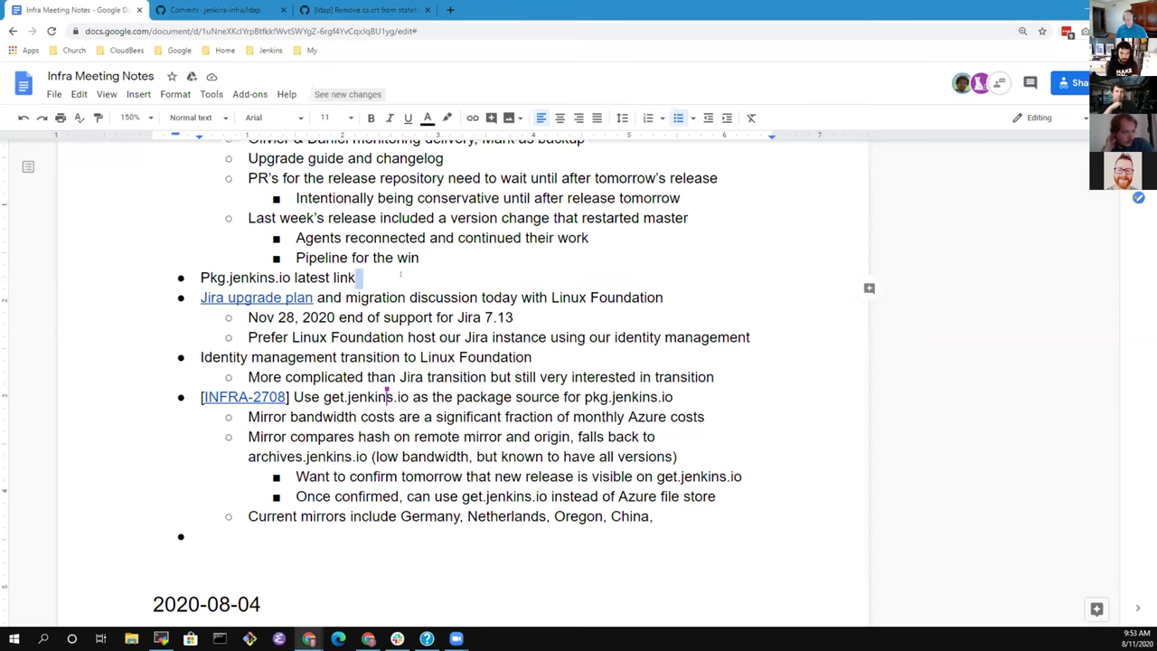
pyautogui.press('Return')
pyautogui.press('Tab')
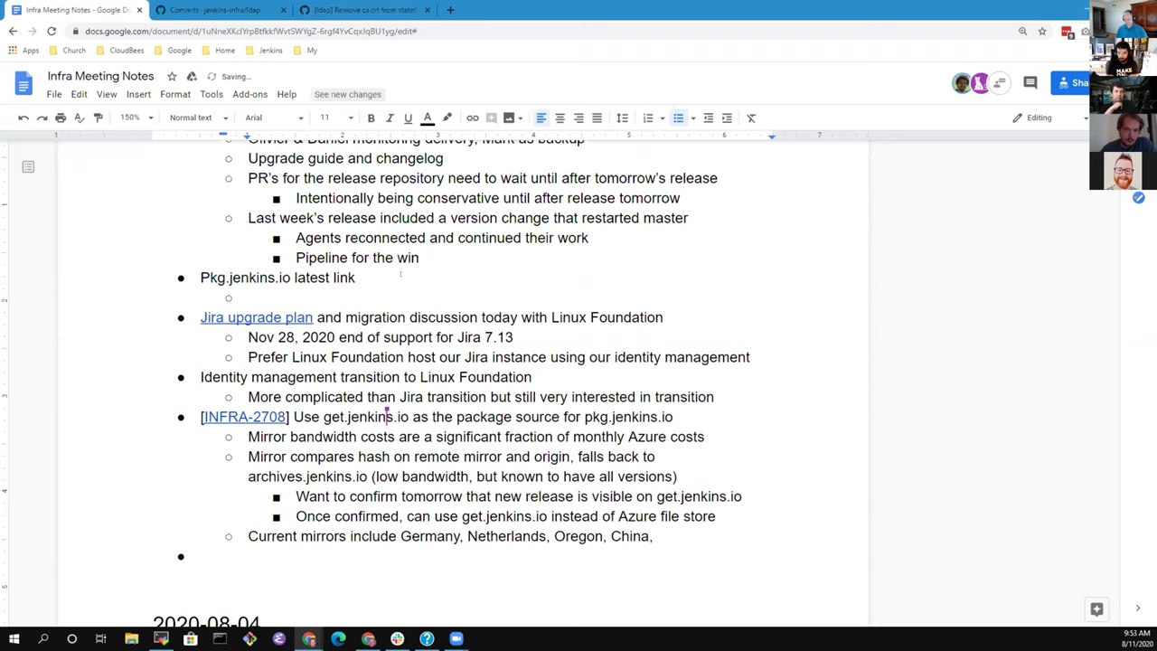
pyautogui.write('T')
pyautogui.press('BackSpace')
pyautogui.write('Infra')
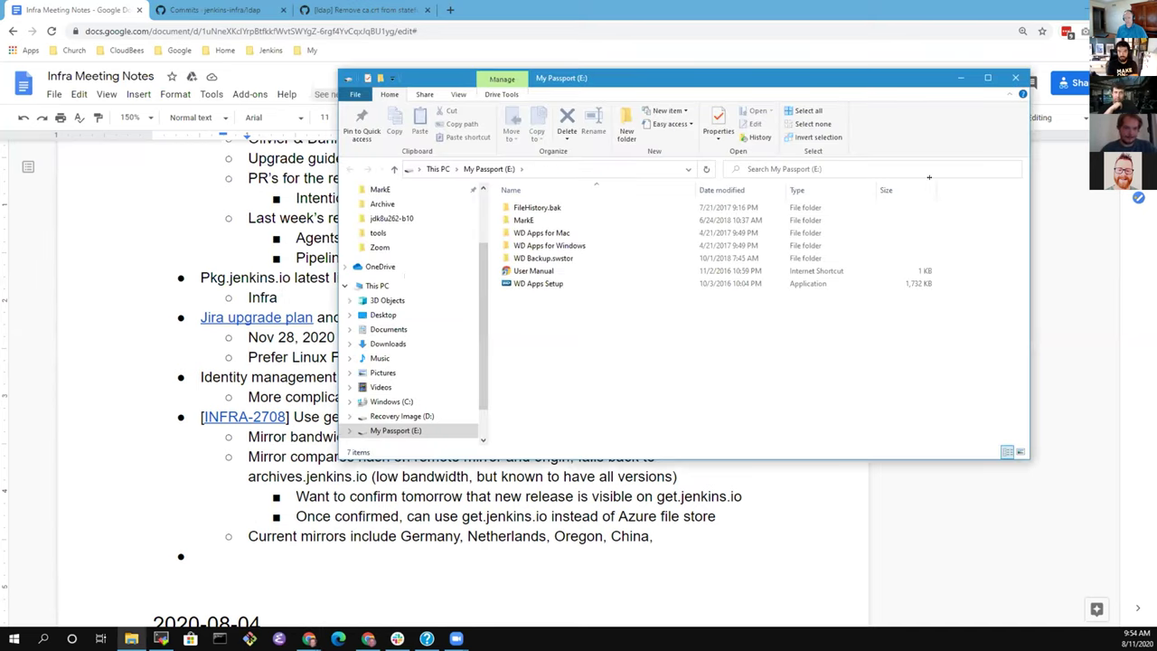
pyautogui.click(1016, 78)
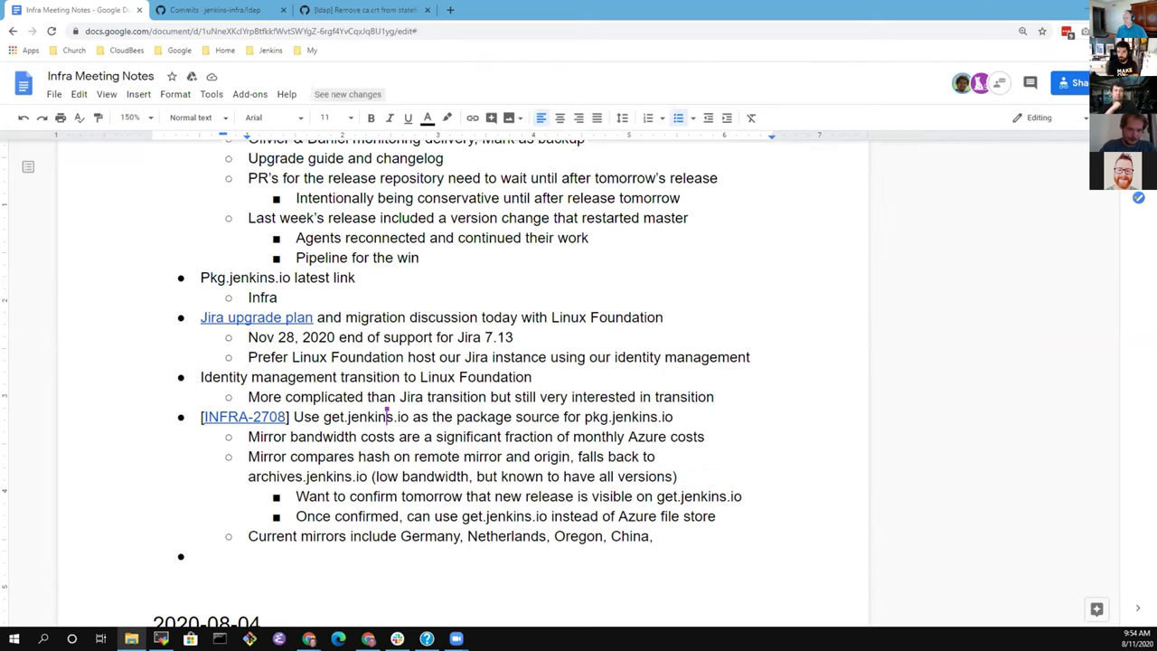
# Complete the "Infra" sub-bullet as "Infra uses a symlink to point to most recent installer"
pyautogui.click(292, 298)
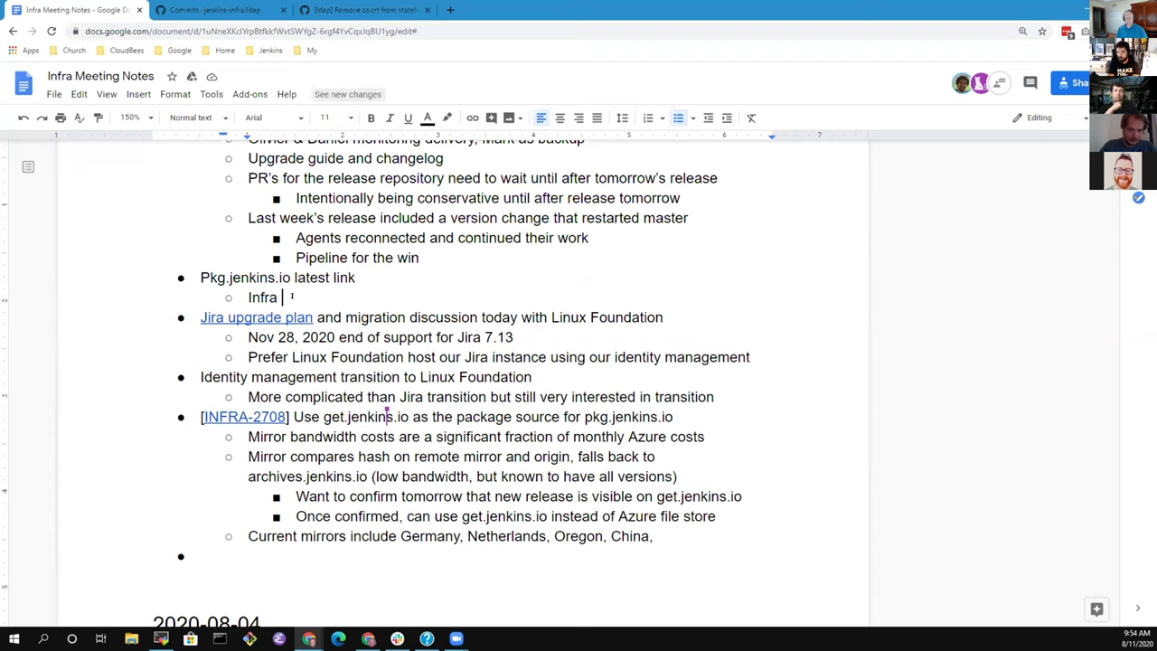
pyautogui.write('uses a symlink ')
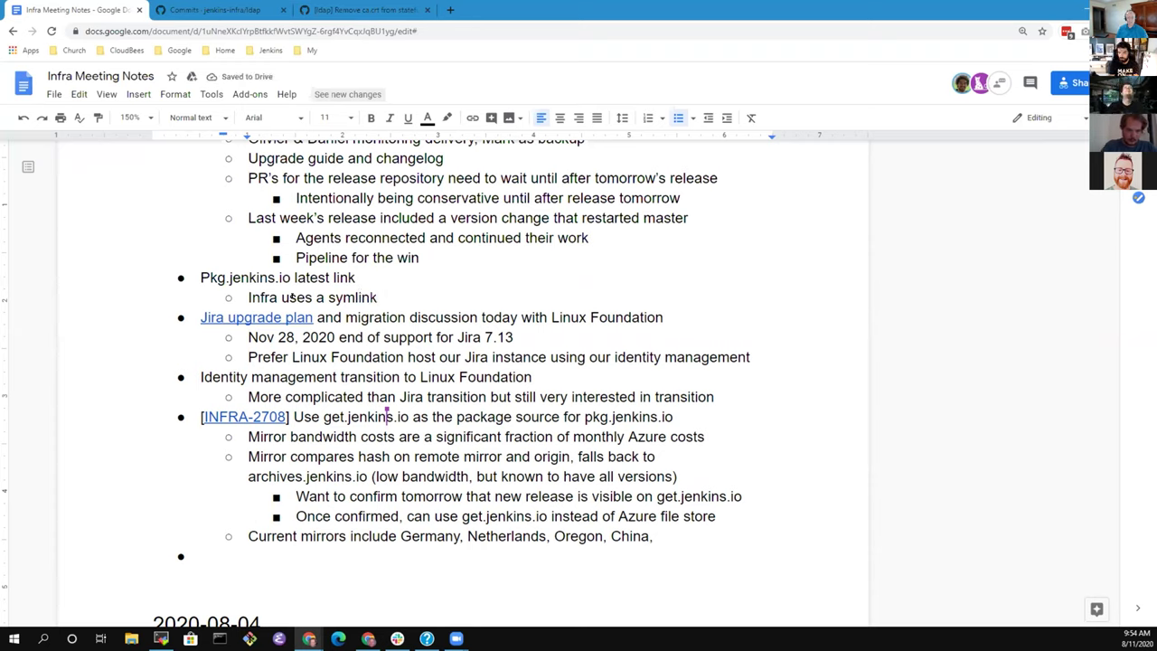
pyautogui.write('to ')
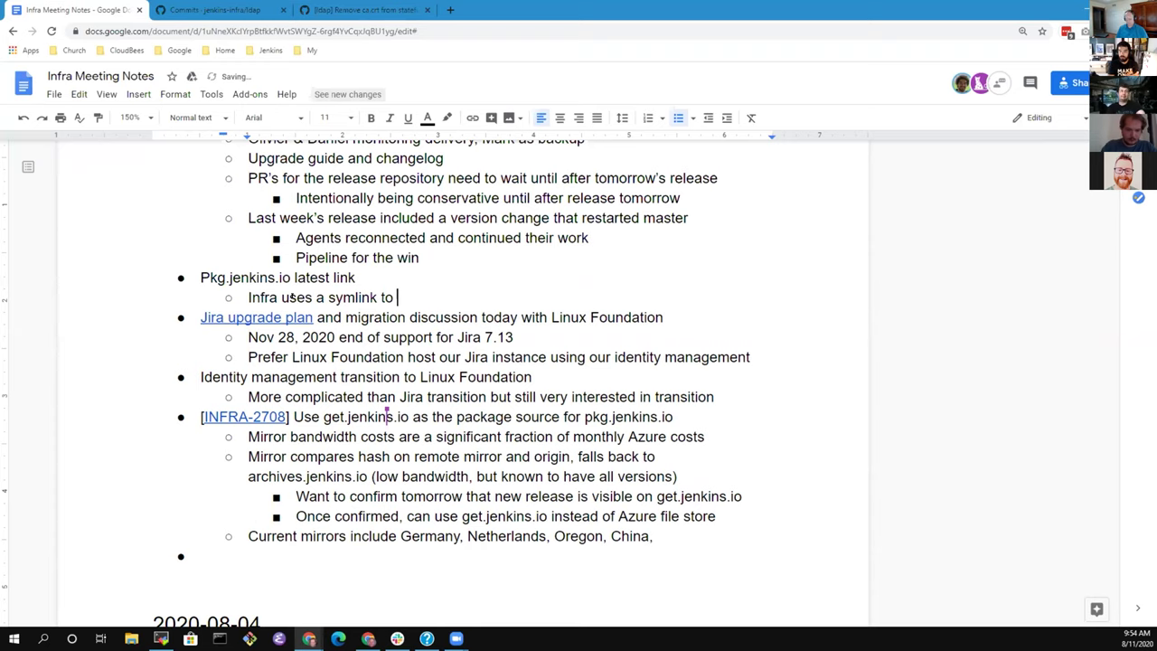
pyautogui.write('point ot')
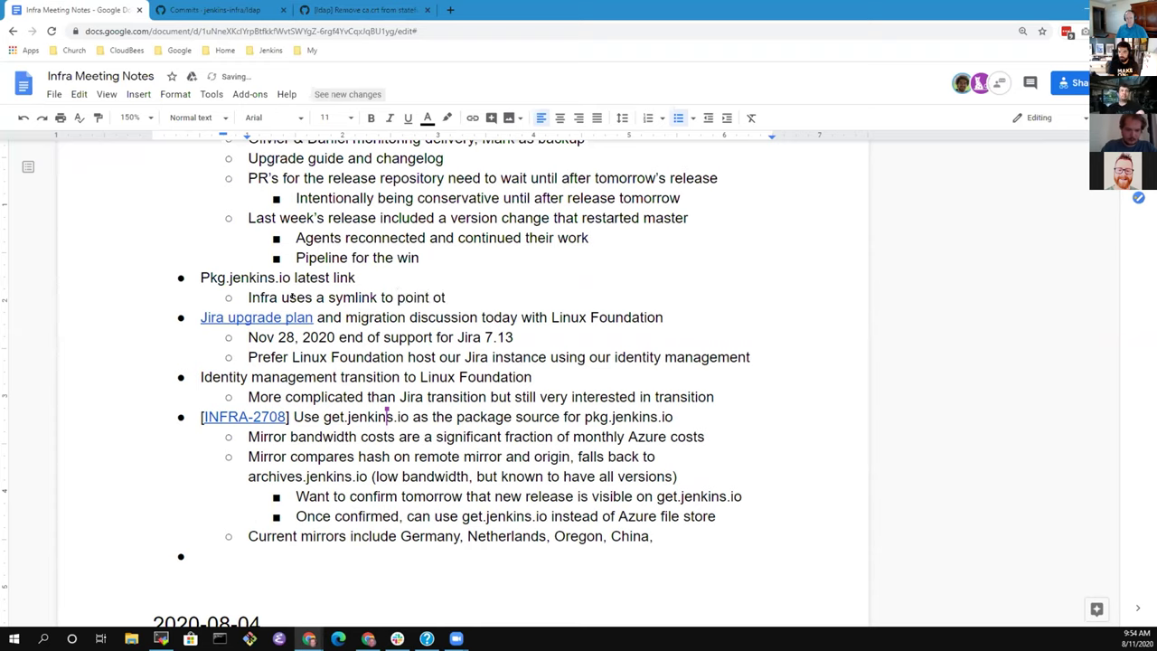
pyautogui.press('BackSpace')
pyautogui.press('BackSpace')
pyautogui.write('to most recent ')
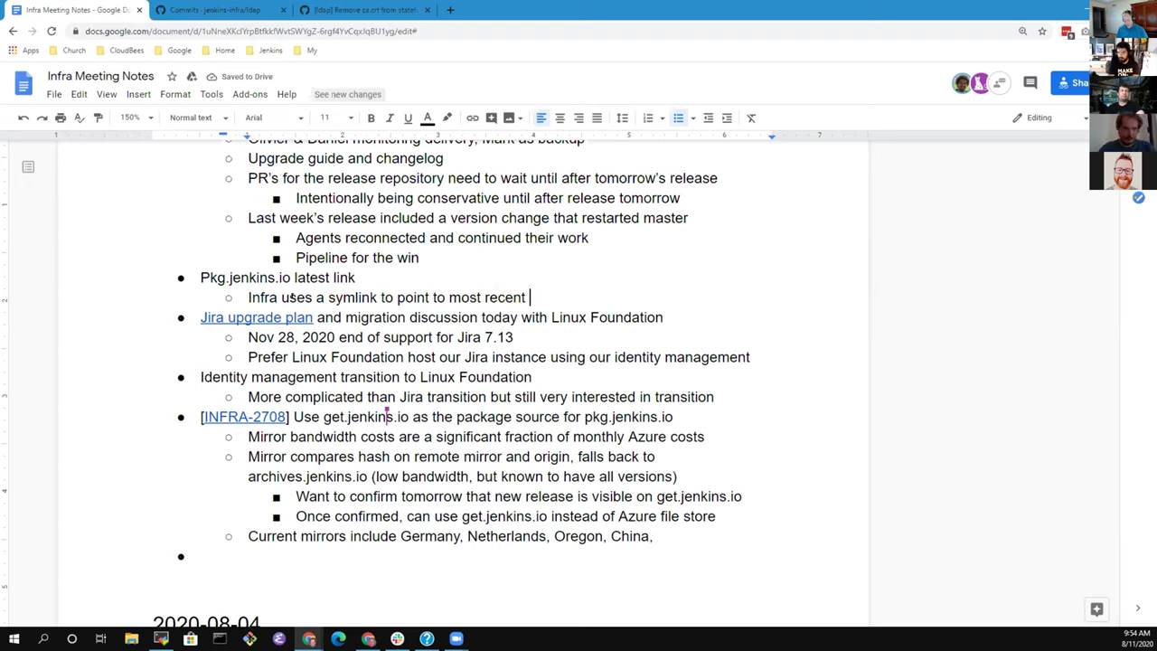
pyautogui.write('install')
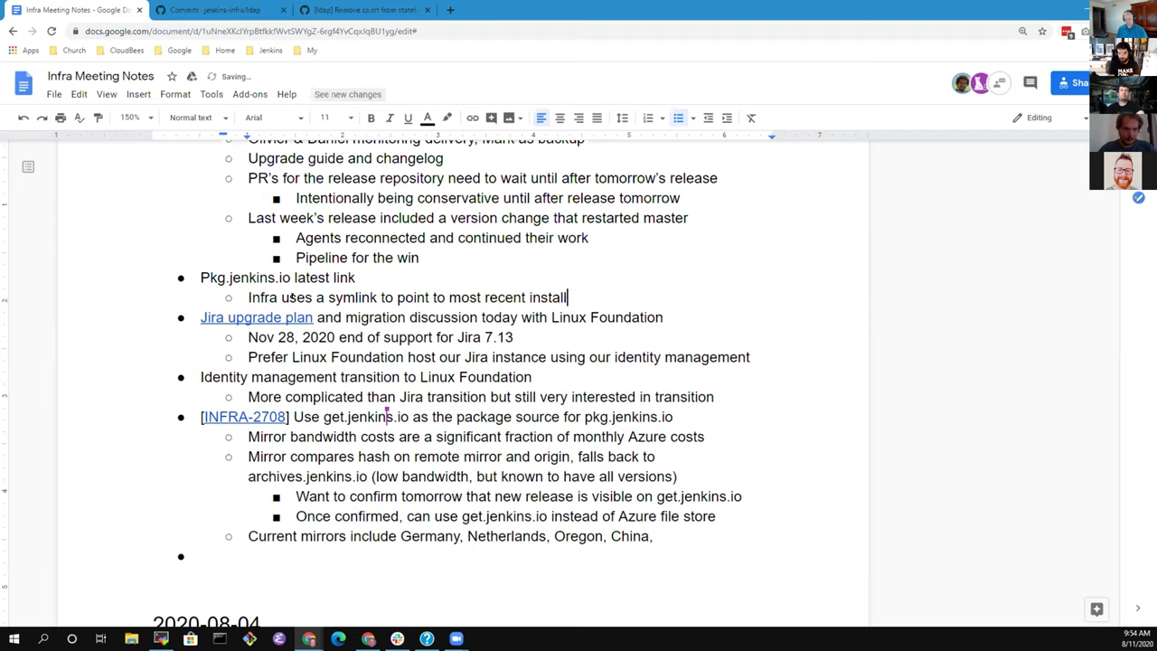
pyautogui.write('er')
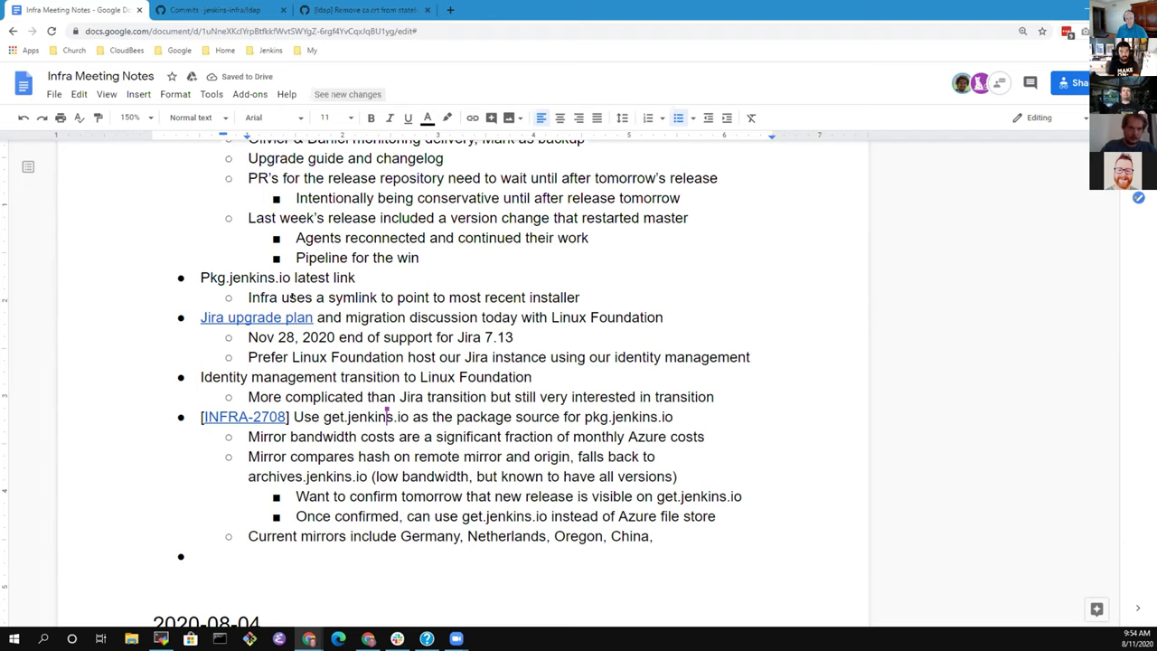
# Add a second sub-bullet under "Pkg.jenkins.io latest link" reading "Some infra used an htaccess change"
pyautogui.press('Return')
pyautogui.write('Soime')
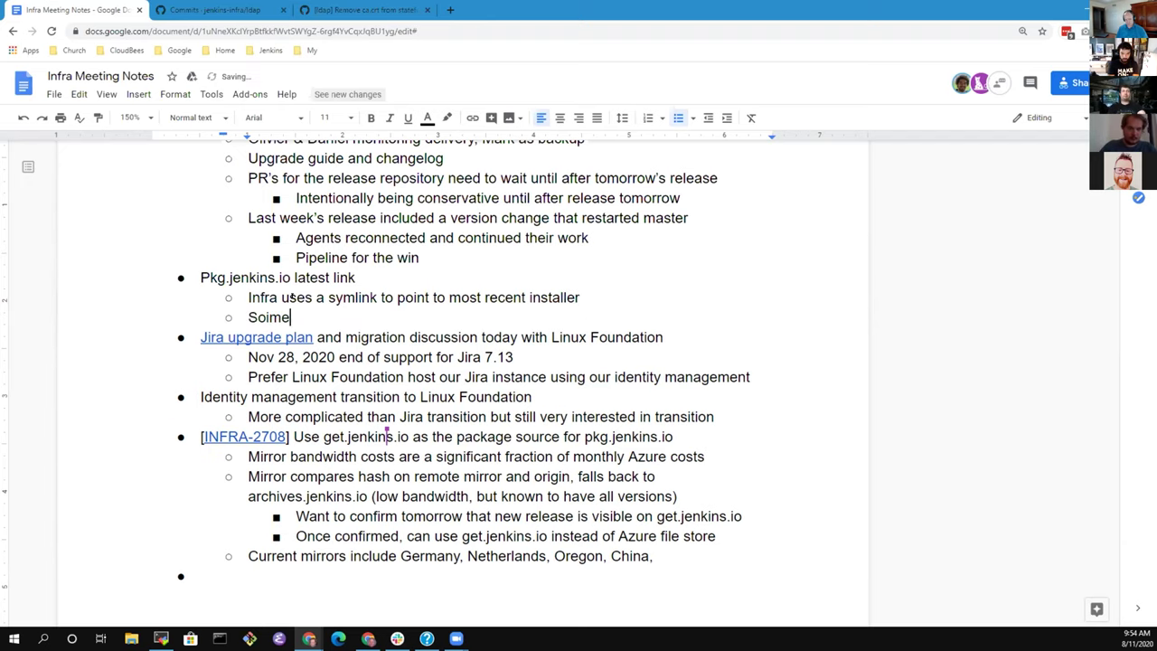
pyautogui.press('BackSpace')
pyautogui.press('BackSpace')
pyautogui.write('me infra ')
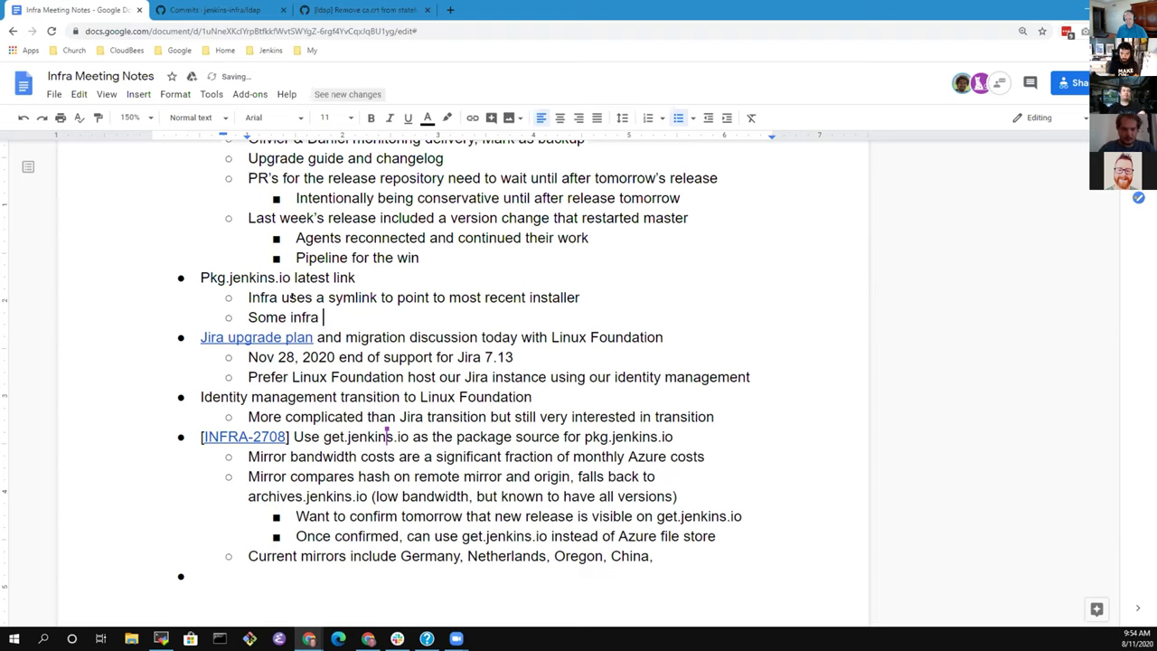
pyautogui.write('used a')
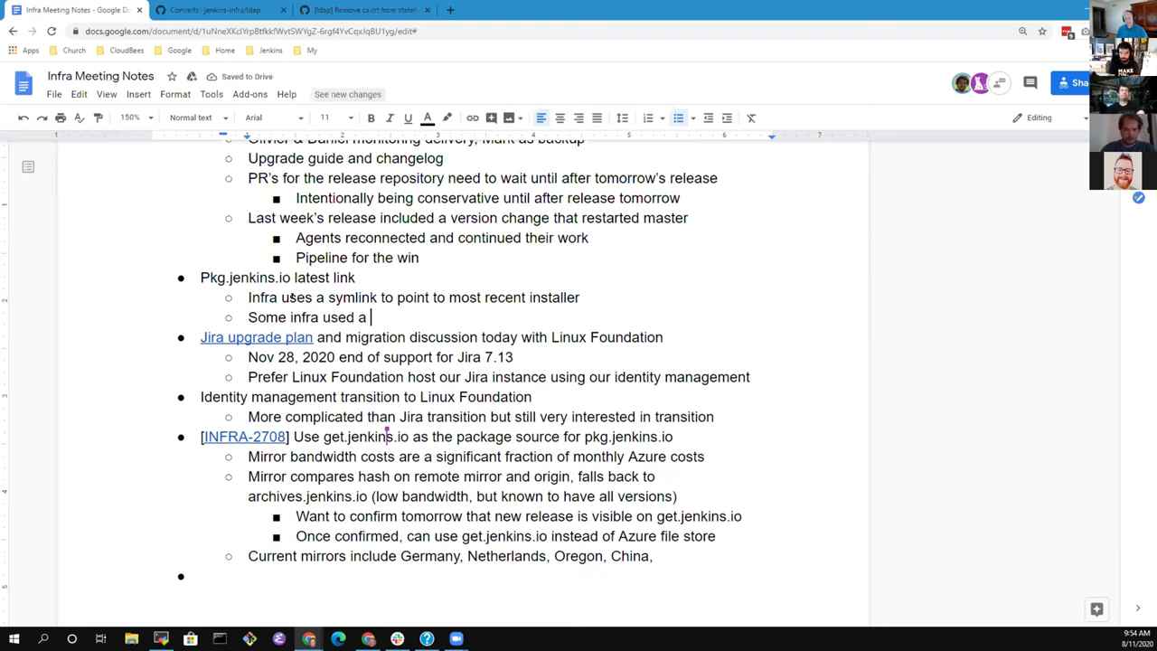
pyautogui.press('BackSpace')
pyautogui.write('n hta')
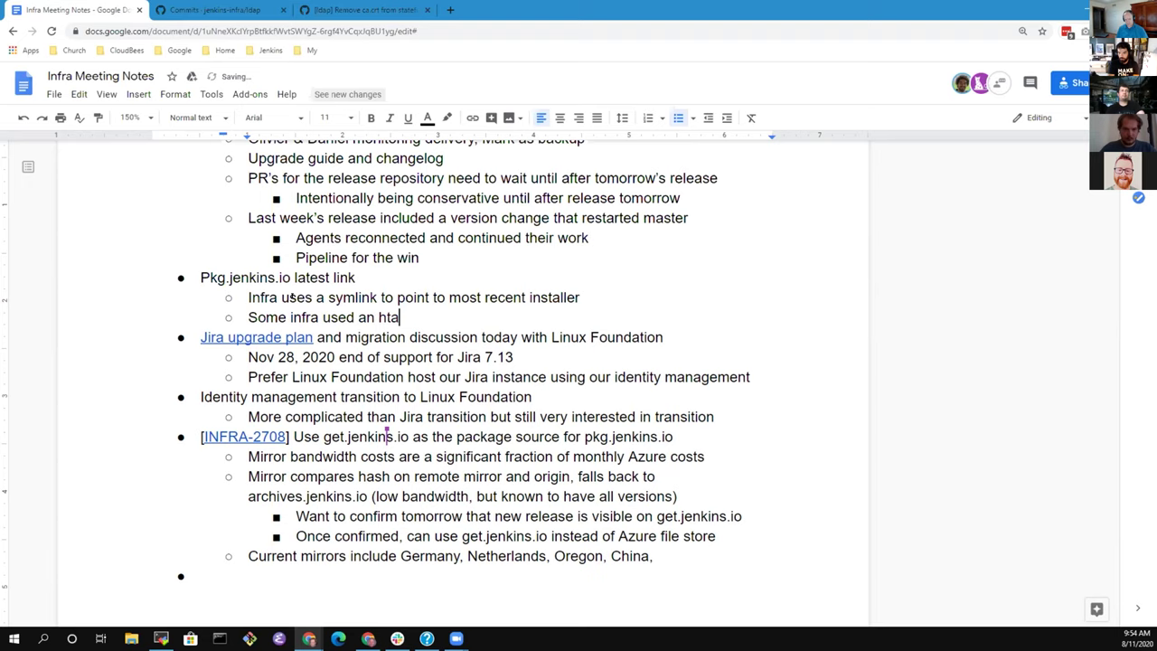
pyautogui.write('ccess change')
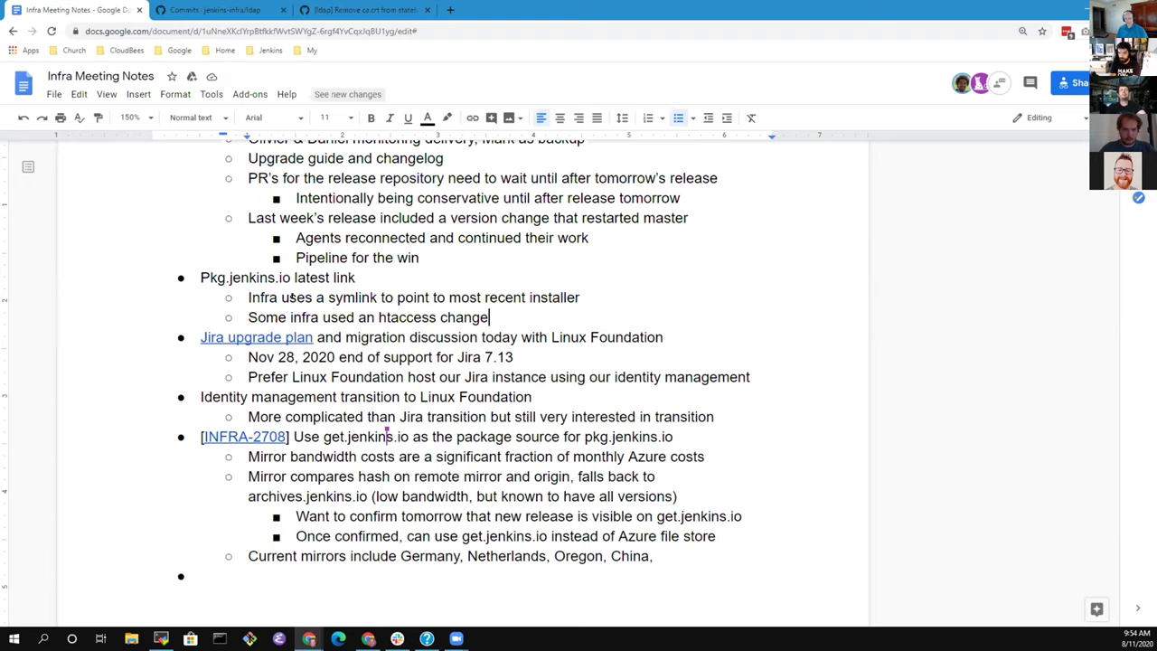
# Replace "change" at the end of the htaccess sub-bullet with "to point to the most recent installer"
pyautogui.hotkey('ctrl', 'BackSpace')
pyautogui.write('to p')
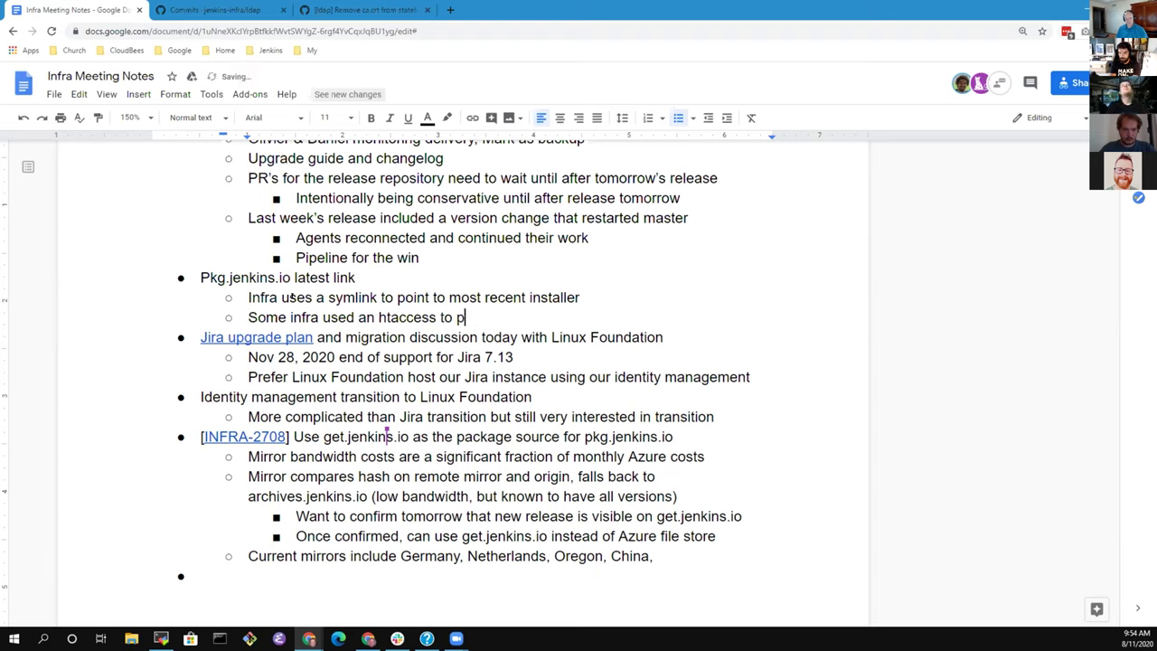
pyautogui.write('oint ot the')
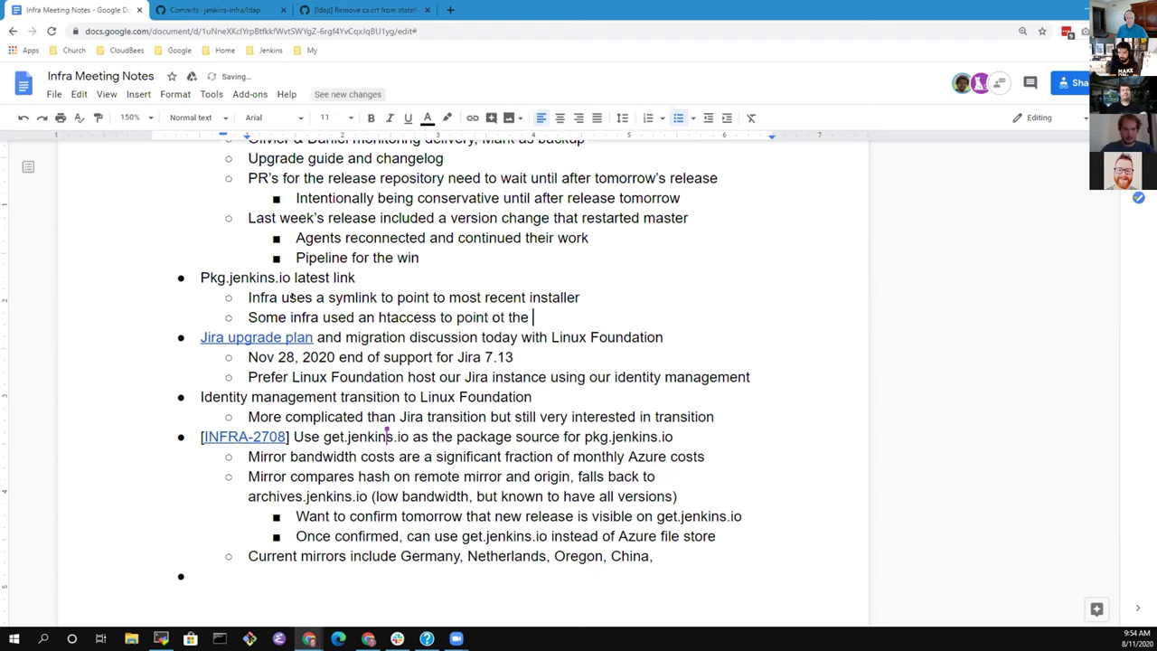
pyautogui.hotkey('ctrl', 'BackSpace')
pyautogui.hotkey('ctrl', 'BackSpace')
pyautogui.write('to the k')
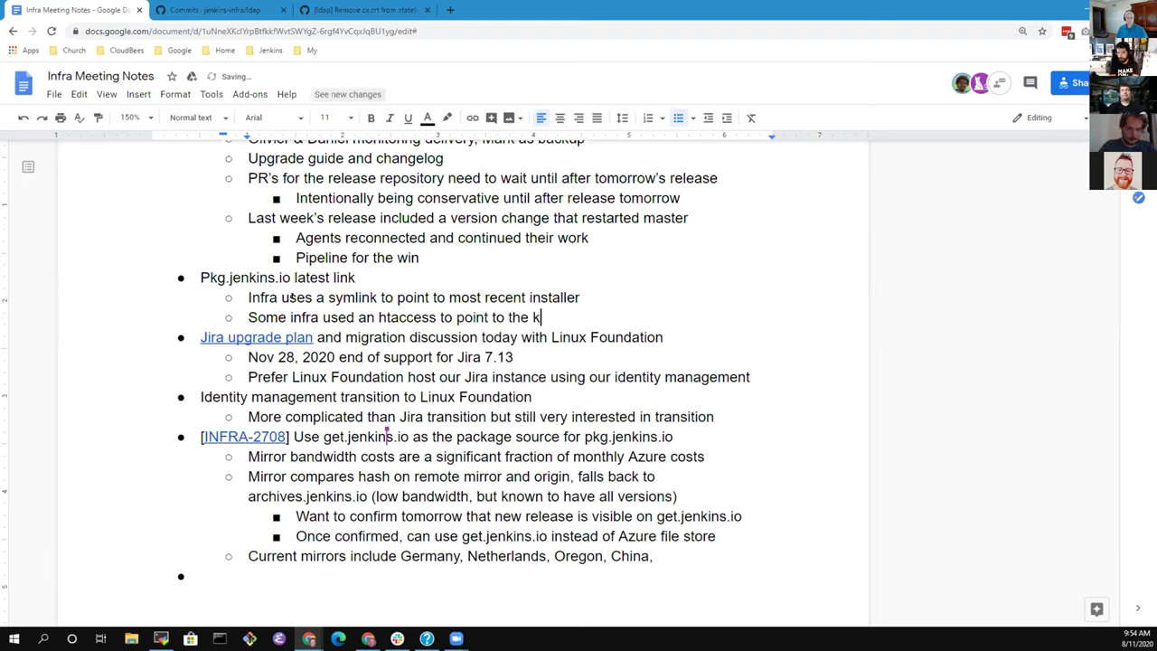
pyautogui.write('os')
pyautogui.press('BackSpace')
pyautogui.press('BackSpace')
pyautogui.press('BackSpace')
pyautogui.write('most rec')
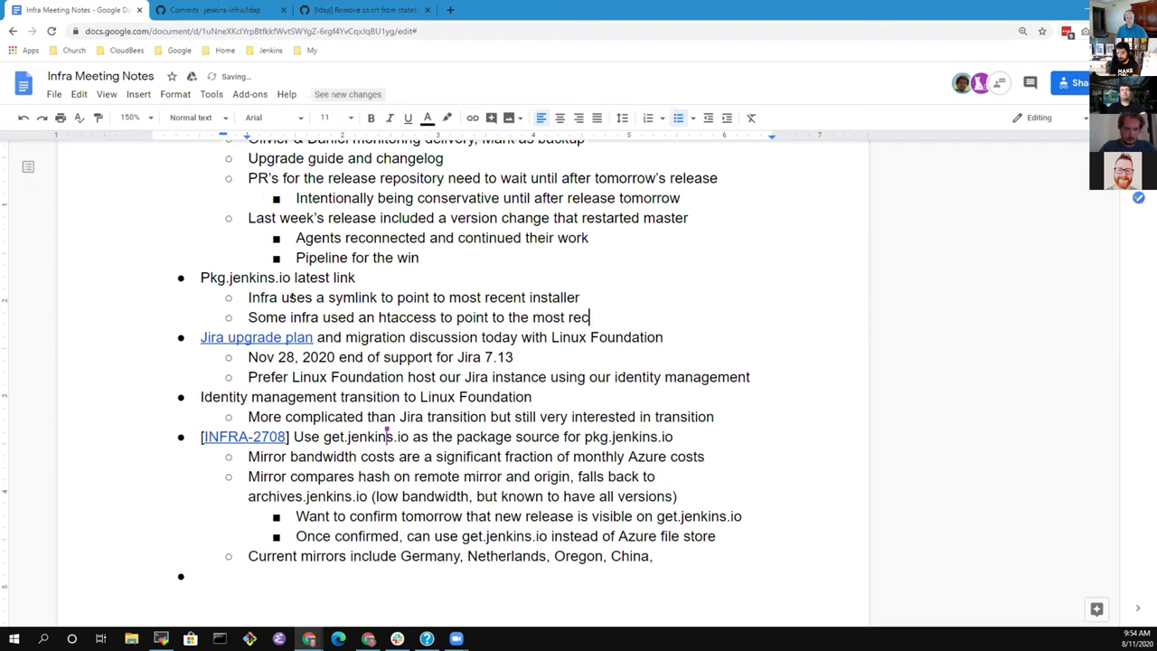
pyautogui.write('ent installer')
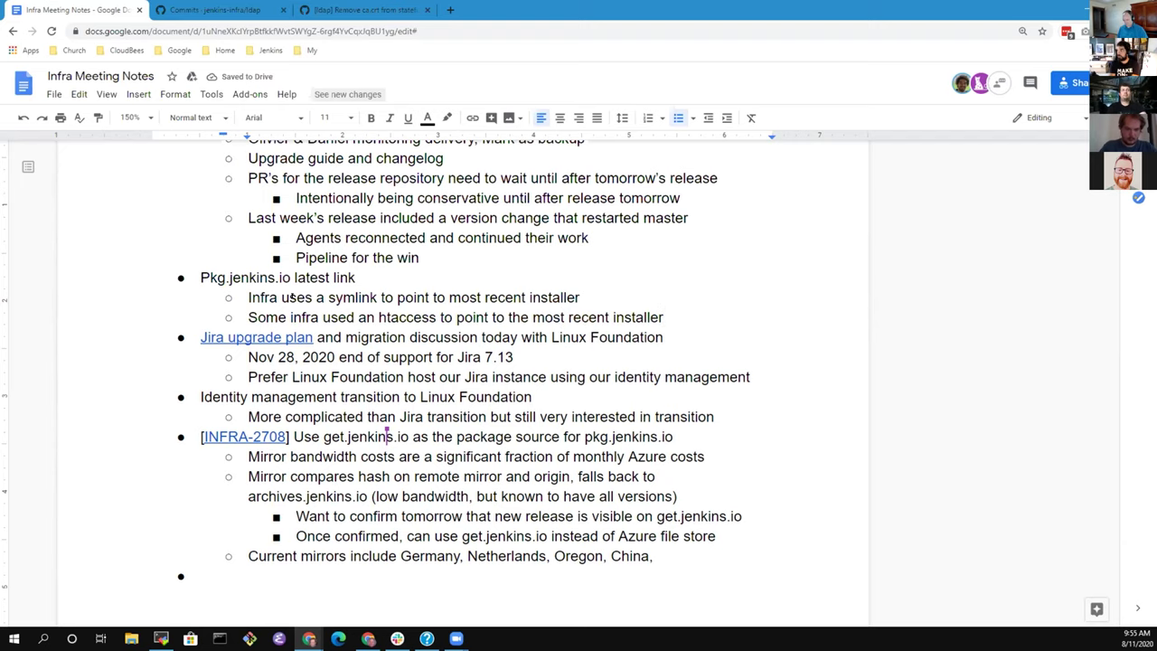
# Add a third sub-bullet under "Pkg.jenkins.io latest link" reading "Prefer symlink for the future"
pyautogui.press('Return')
pyautogui.write('Prefer')
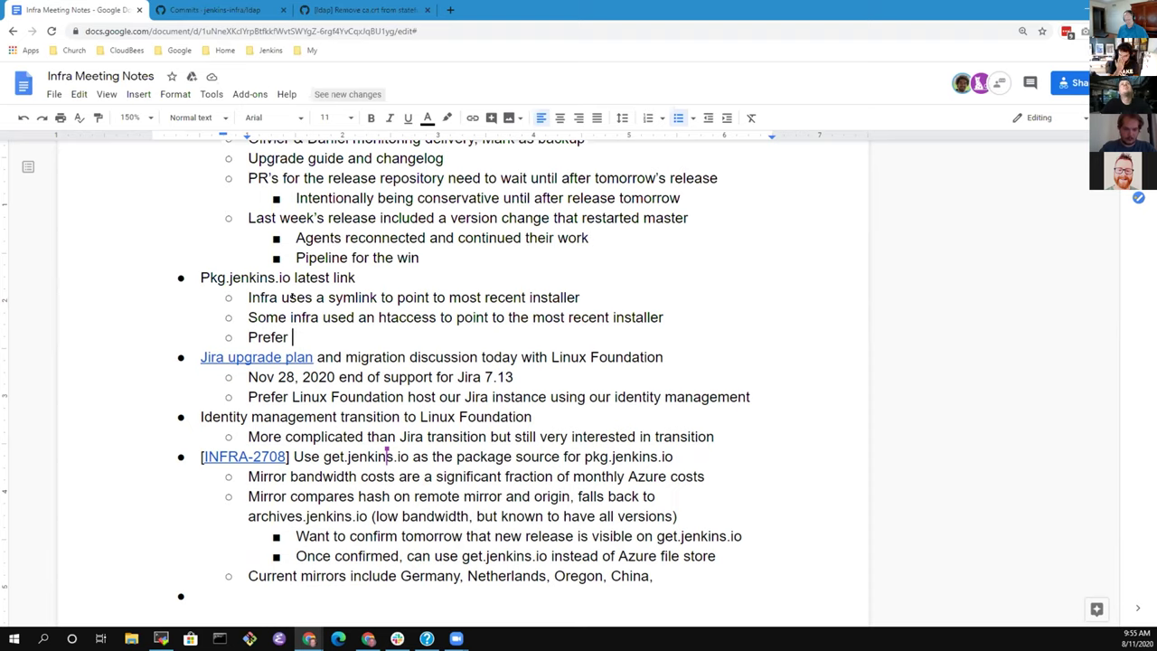
pyautogui.write('symlink for ')
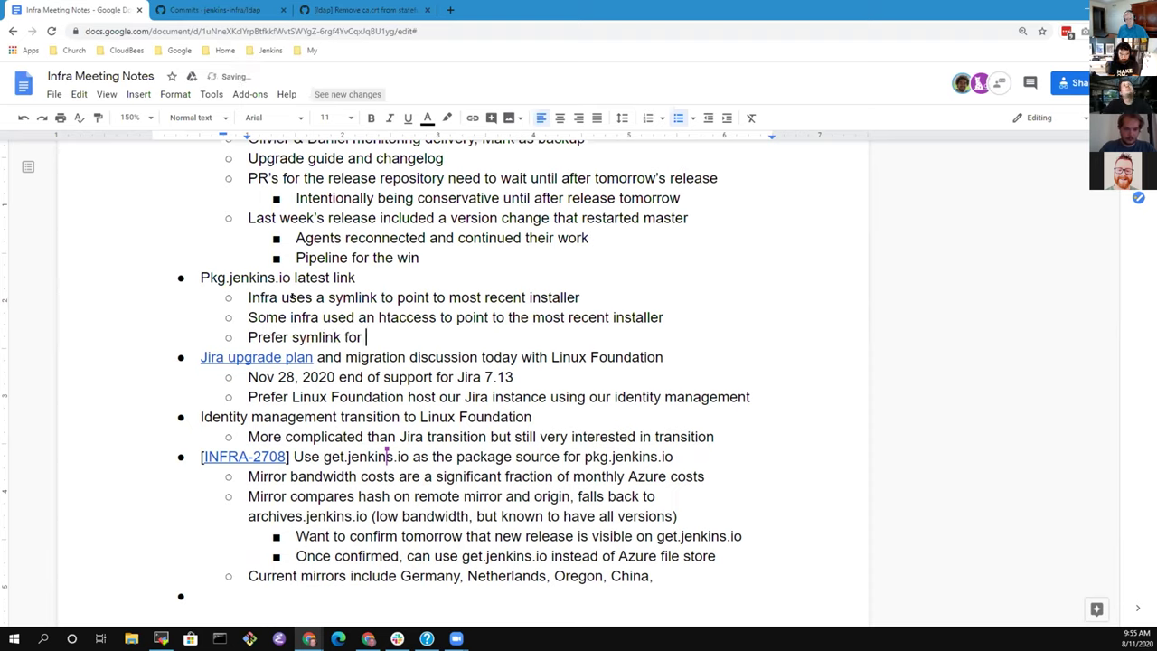
pyautogui.write('future')
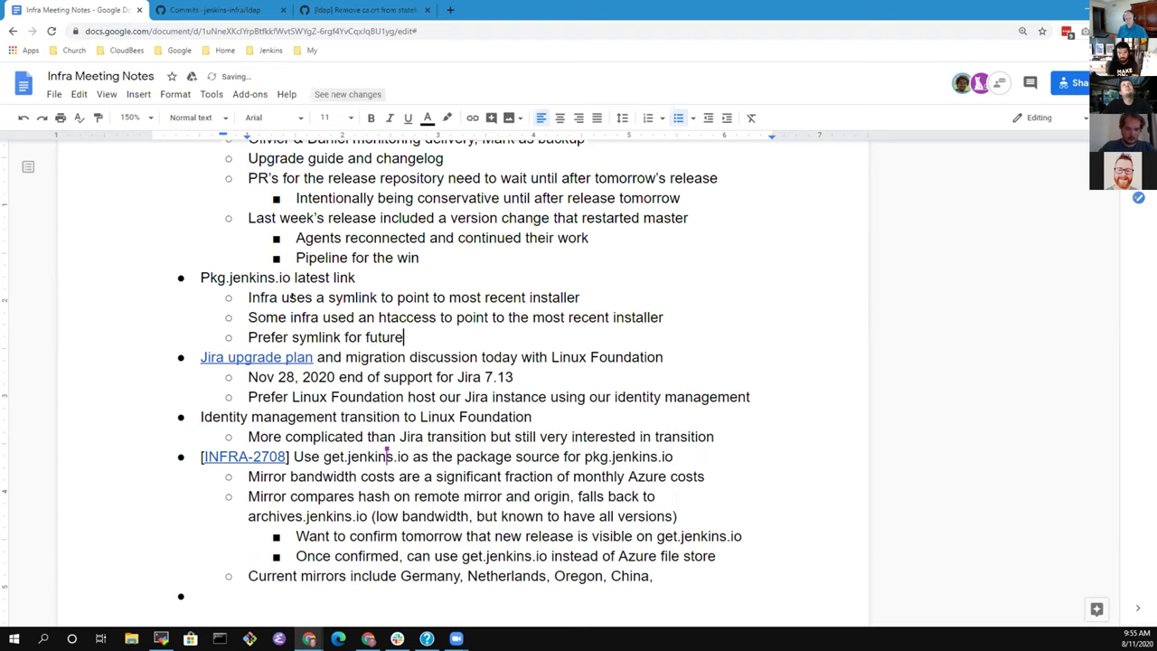
pyautogui.hotkey('ctrl', 'BackSpace')
pyautogui.write('the future')
pyautogui.press('BackSpace')
pyautogui.press('BackSpace')
pyautogui.press('BackSpace')
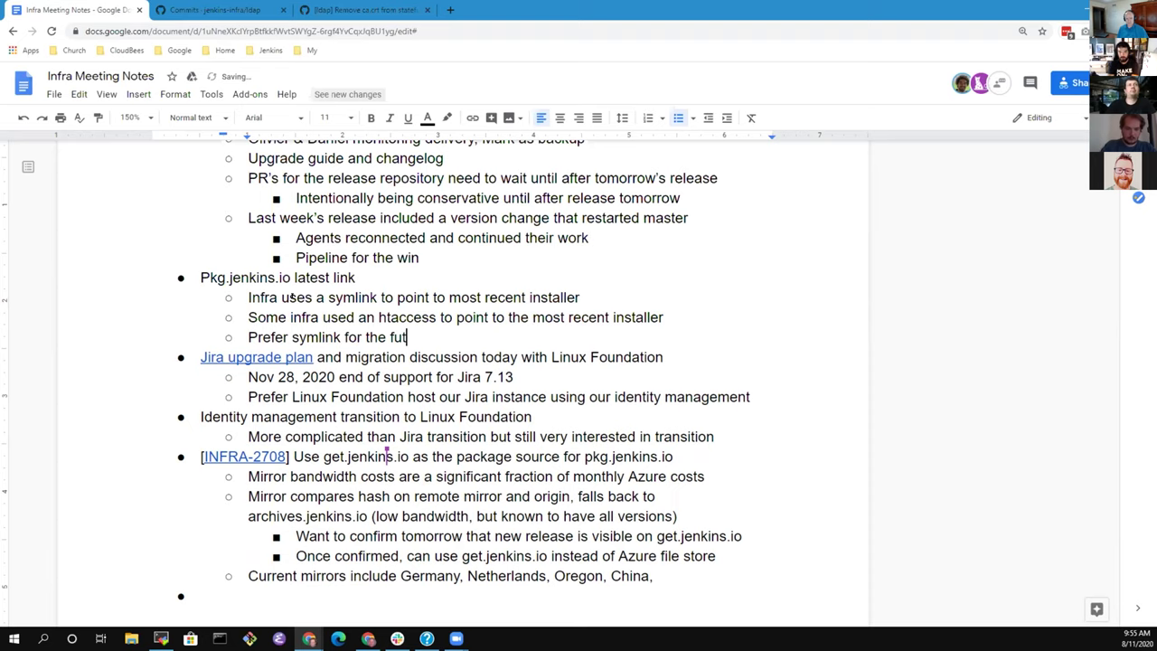
pyautogui.write('ure')
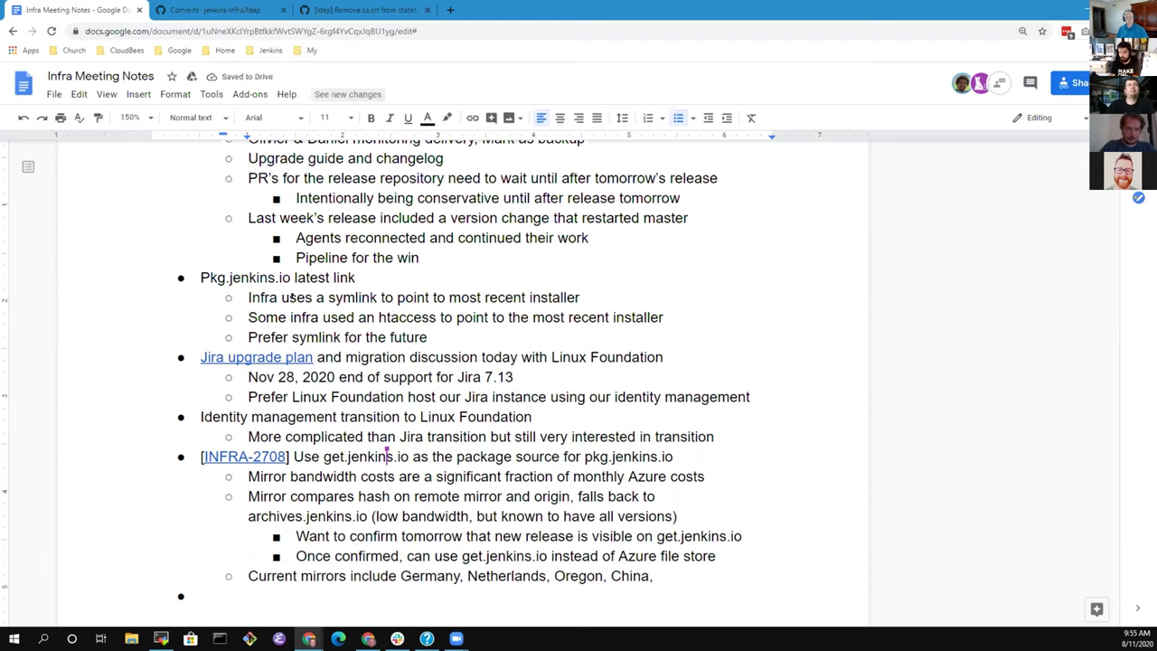
# Extend the "Prefer symlink" sub-bullet with ", create link during the release process (as weekly and LTS do today)"
pyautogui.write(', crea')
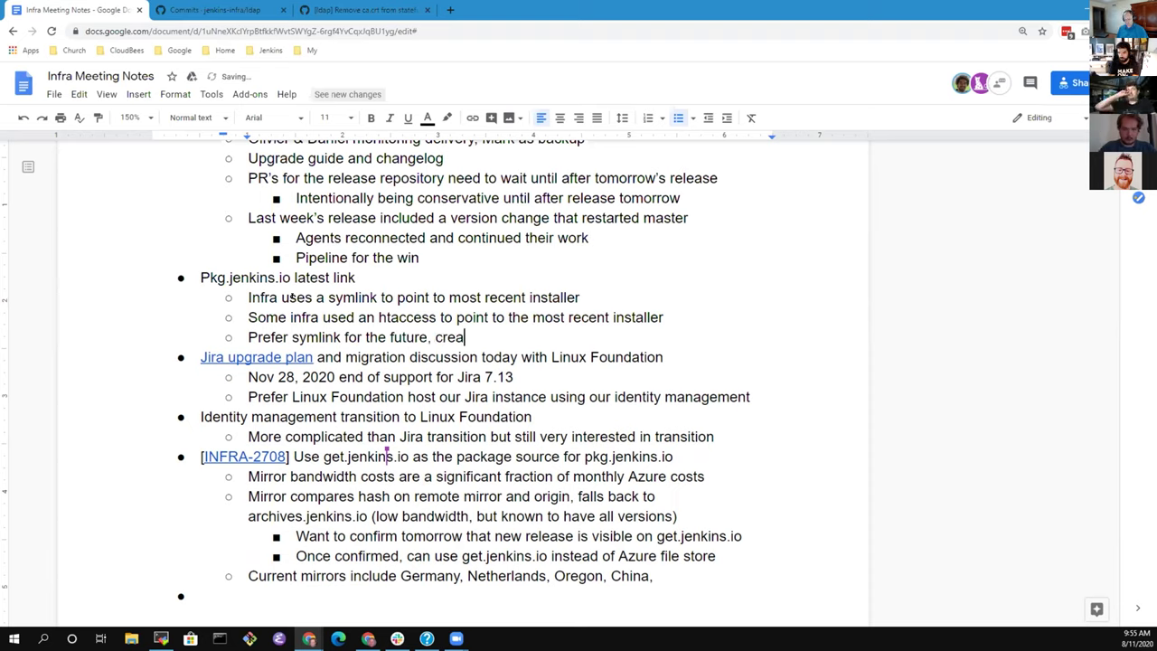
pyautogui.write('te l')
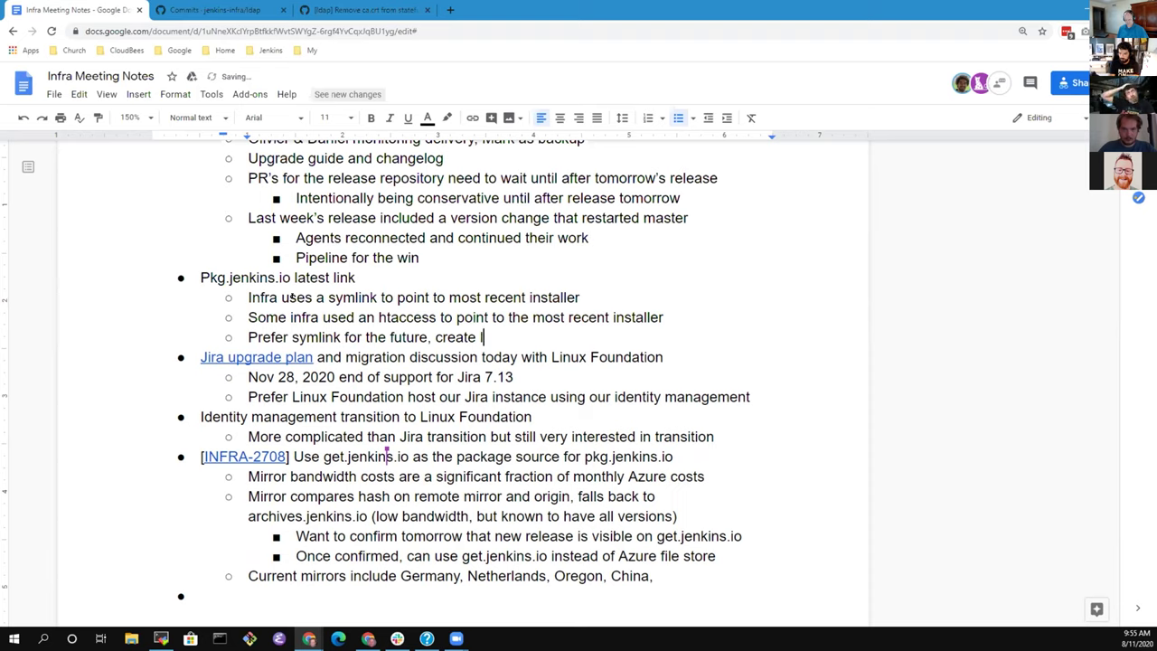
pyautogui.write('ink during the release process')
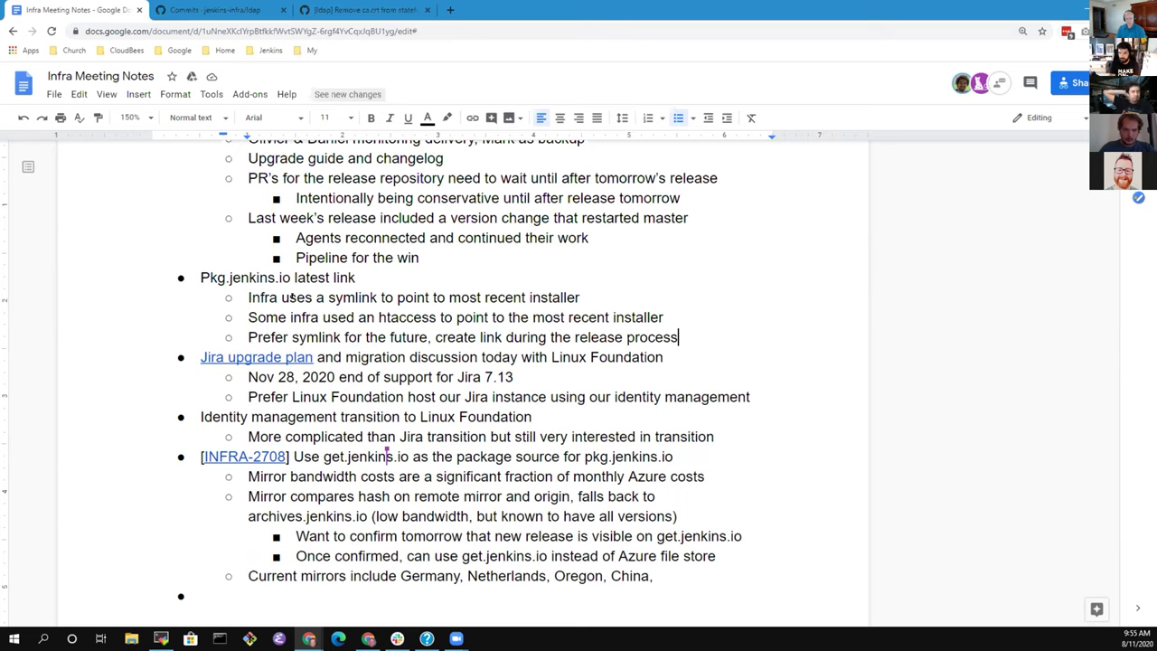
pyautogui.write('(as w')
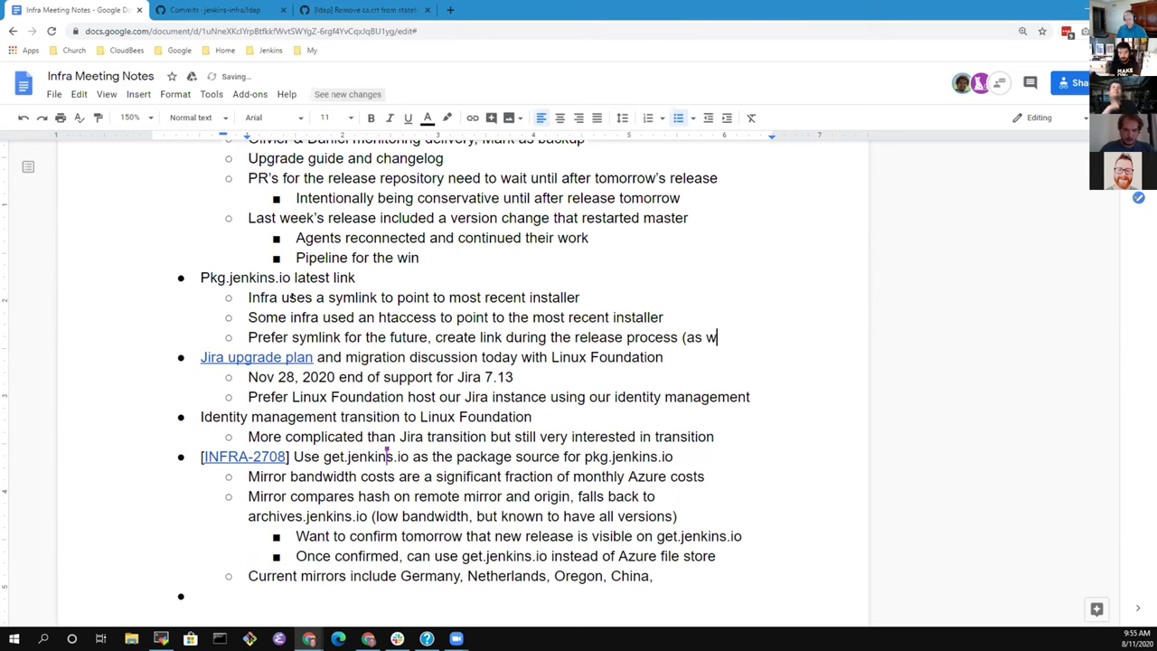
pyautogui.write('eekly and L')
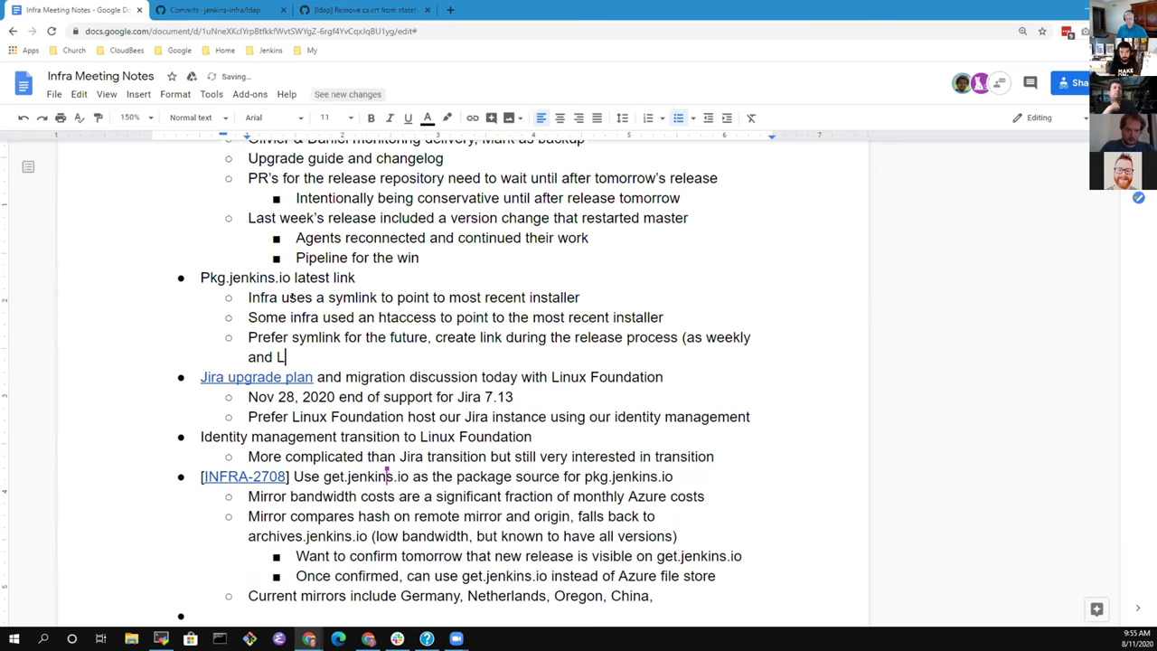
pyautogui.write('TS do today)')
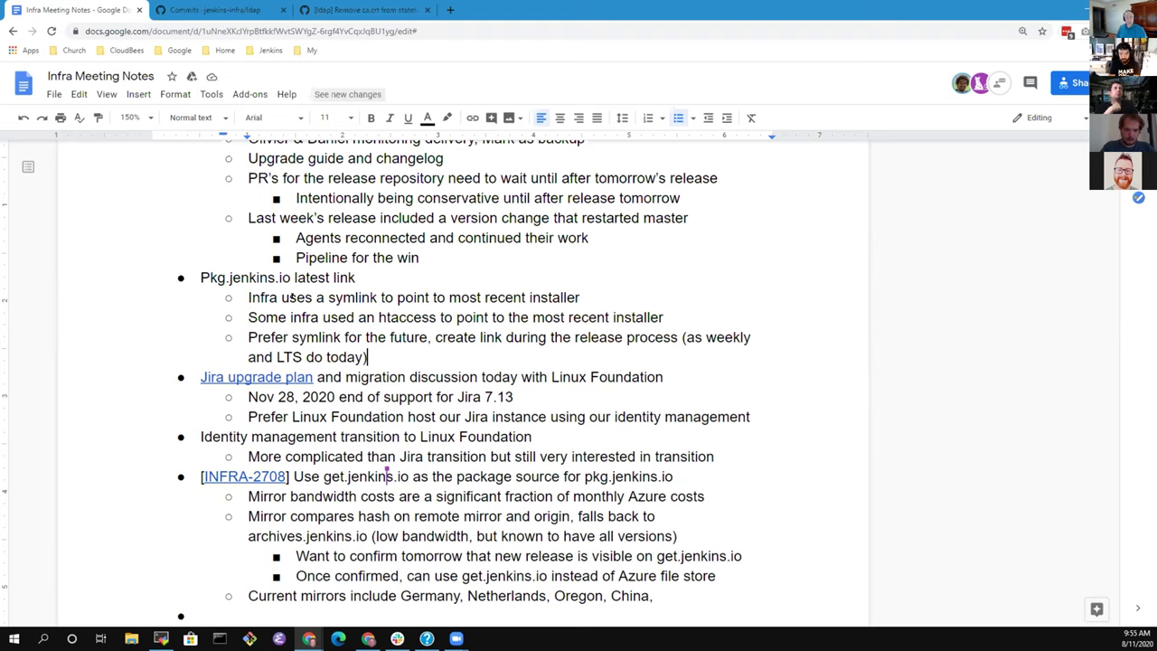
pyautogui.press('Up')
pyautogui.press('Up')
pyautogui.press('Up')
pyautogui.press('Up')
pyautogui.press('Home')
pyautogui.hotkey('shift', 'End')
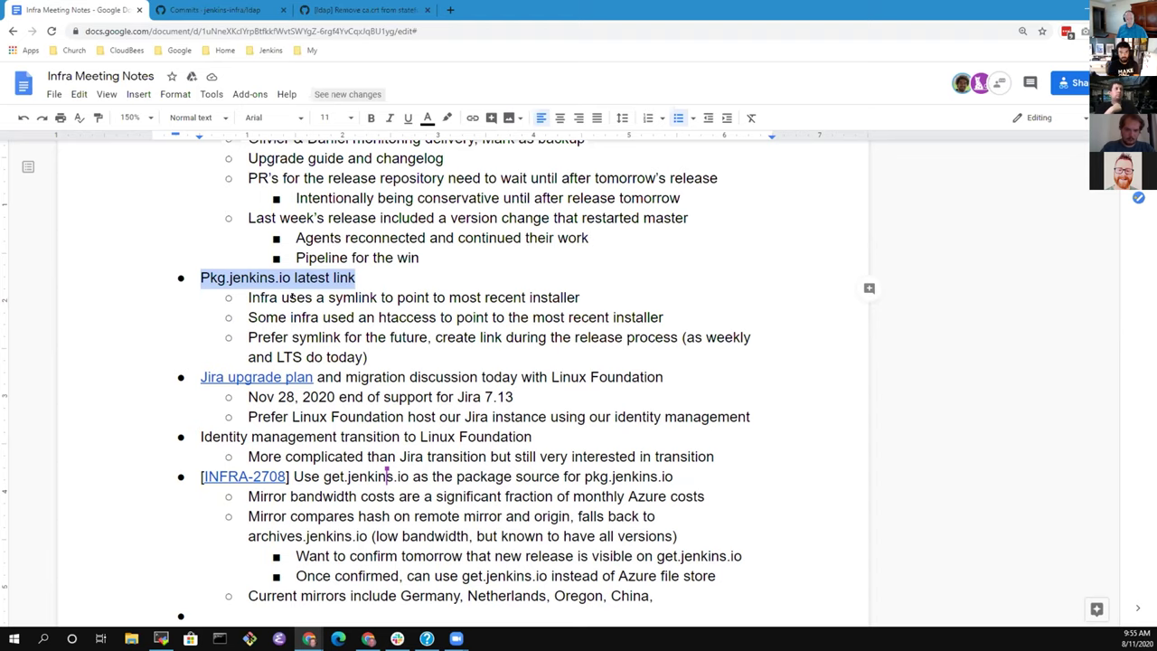
pyautogui.press('Down')
pyautogui.press('Down')
pyautogui.press('Down')
pyautogui.press('Down')
pyautogui.press('Down')
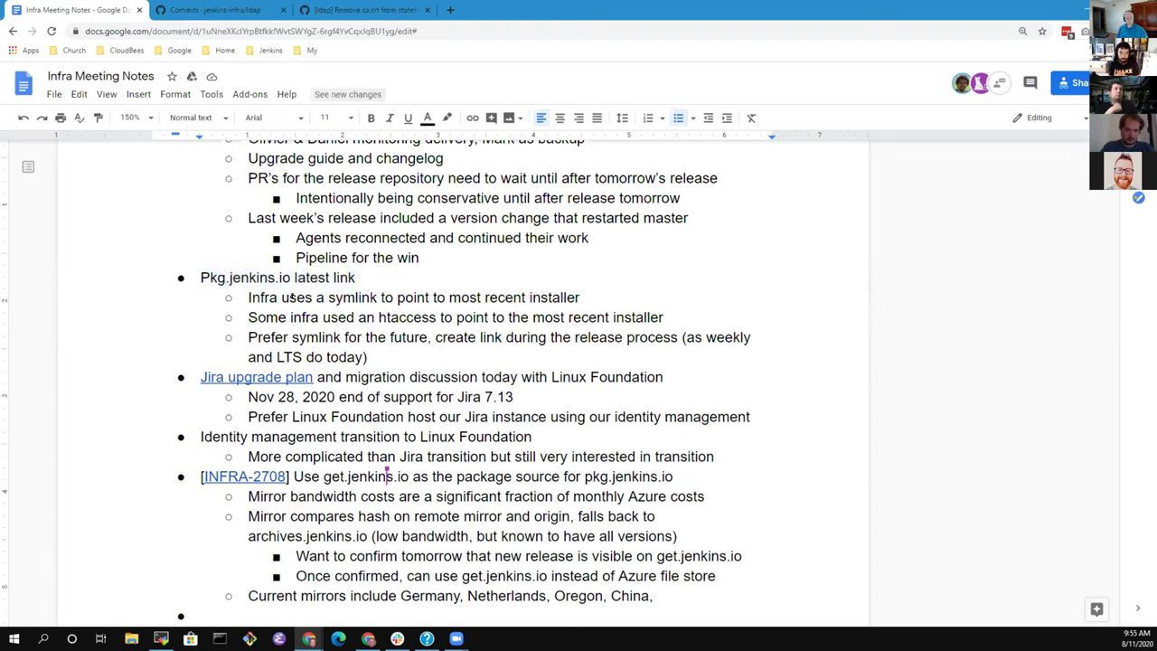
pyautogui.press('Up')
pyautogui.press('End')
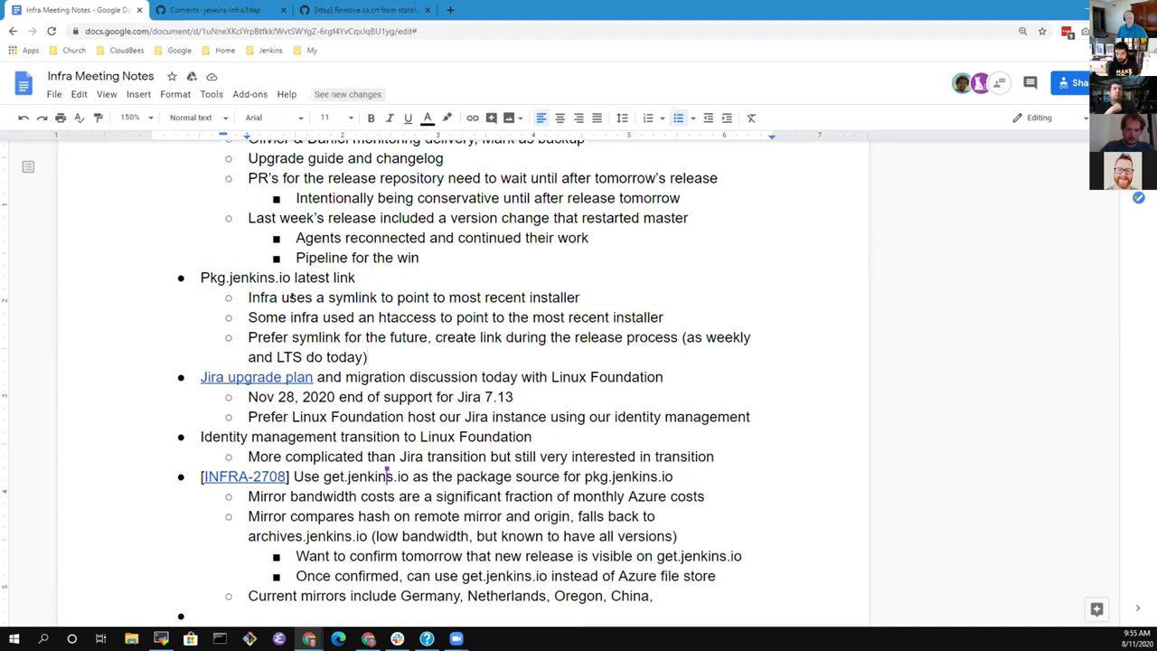
# Append "(puppet)" to the end of the htaccess sub-bullet under "Pkg.jenkins.io latest link"
pyautogui.press('Up')
pyautogui.press('Up')
pyautogui.press('End')
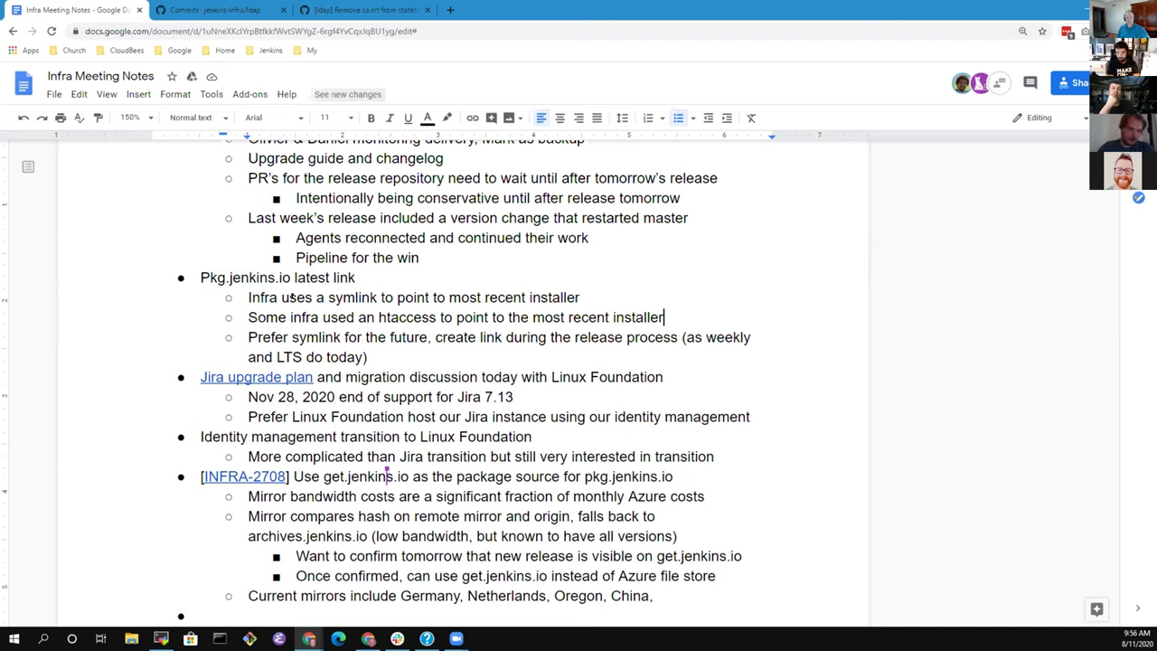
pyautogui.write('(pupp')
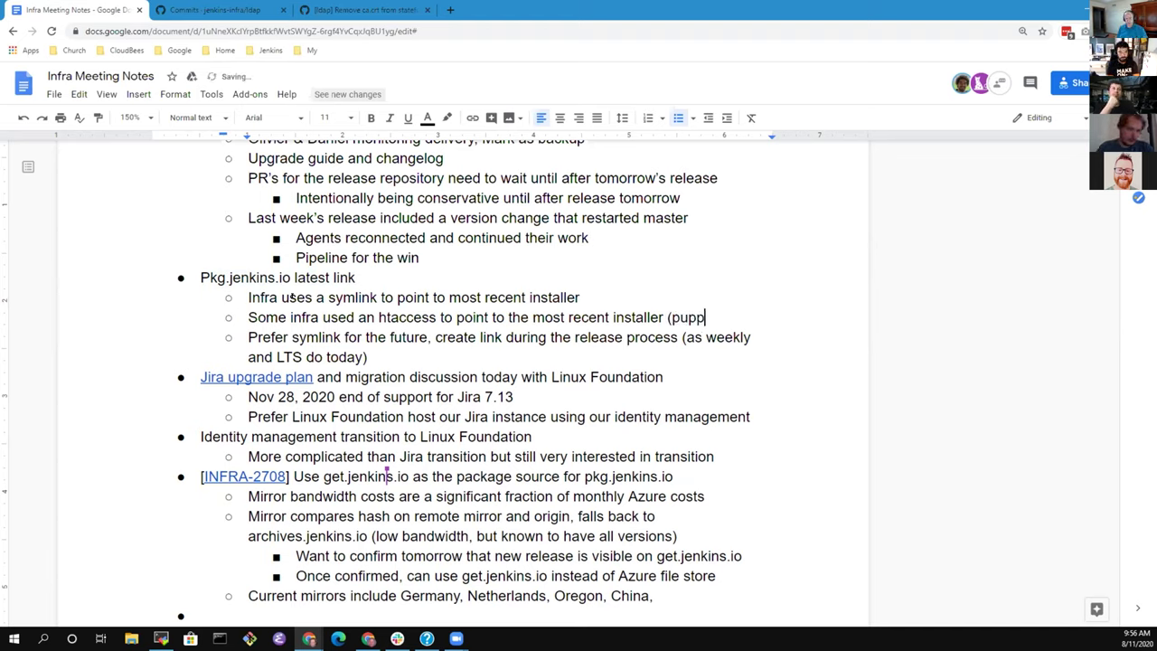
pyautogui.write('et)')
# Review the Jira upgrade plan bullet, highlighting its heading line, "Jira 7.13" and the Linux Foundation hosting sub-bullet in turn
pyautogui.press('Down')
pyautogui.press('Down')
pyautogui.press('Down')
pyautogui.hotkey('shift', 'Home')
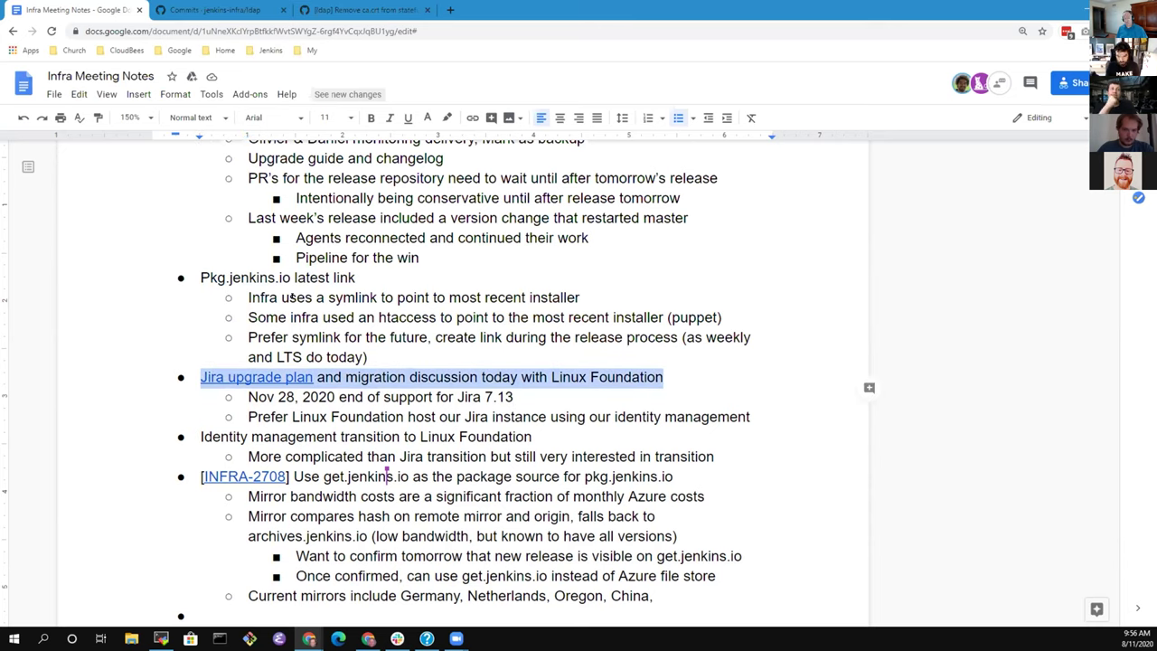
pyautogui.press('Down')
pyautogui.press('End')
pyautogui.hotkey('ctrl', 'shift', 'Left')
pyautogui.hotkey('ctrl', 'shift', 'Left')
pyautogui.hotkey('ctrl', 'shift', 'Left')
pyautogui.hotkey('ctrl', 'shift', 'Left')
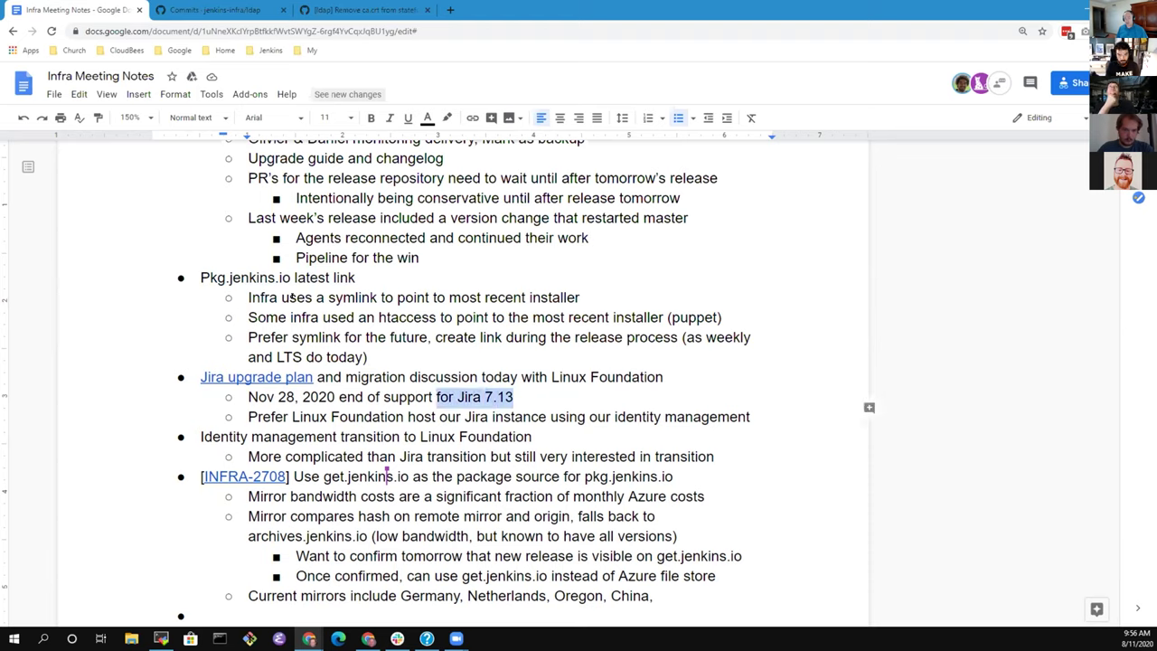
pyautogui.hotkey('ctrl', 'shift', 'Right')
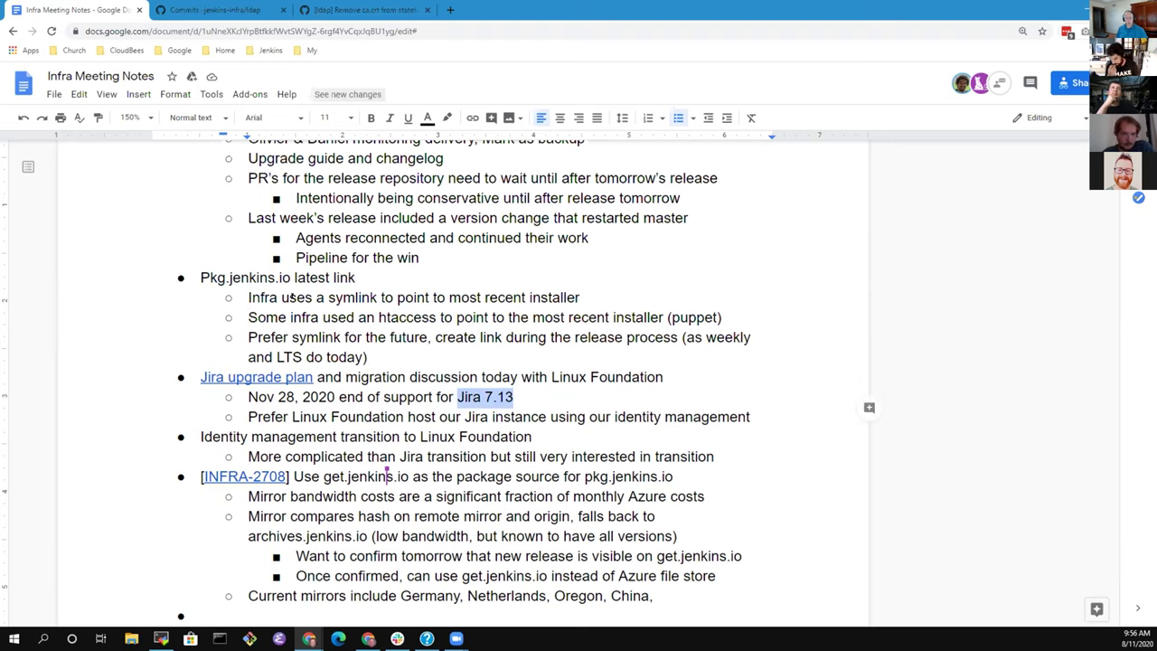
pyautogui.press('Down')
pyautogui.press('Home')
pyautogui.hotkey('shift', 'End')
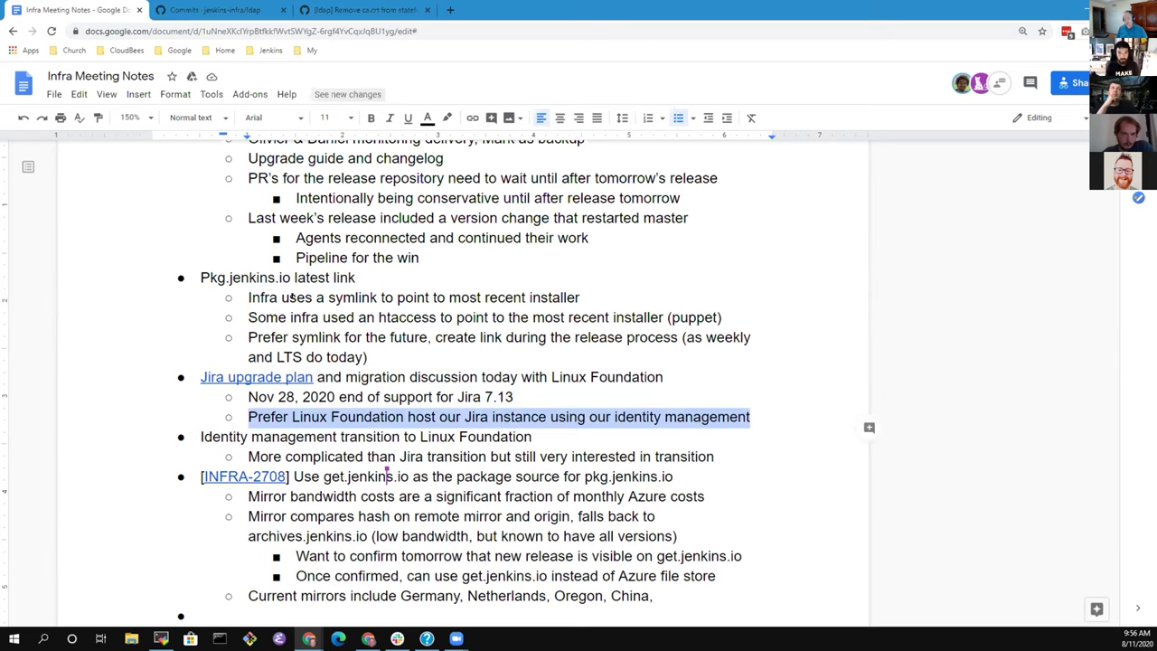
# Add a nested bullet under "Prefer Linux Foundation host our Jira instance" reading "Upgrade to a Jira 8 version as part of that transition"
pyautogui.press('End')
pyautogui.press('Return')
pyautogui.press('Tab')
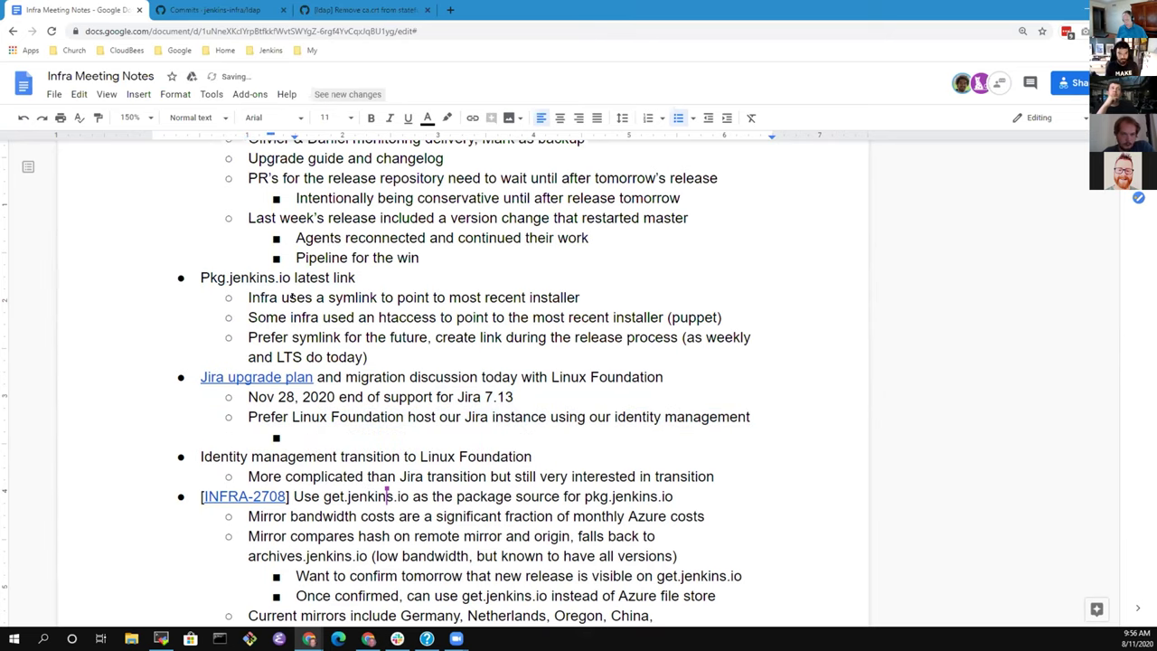
pyautogui.write('Upgraded')
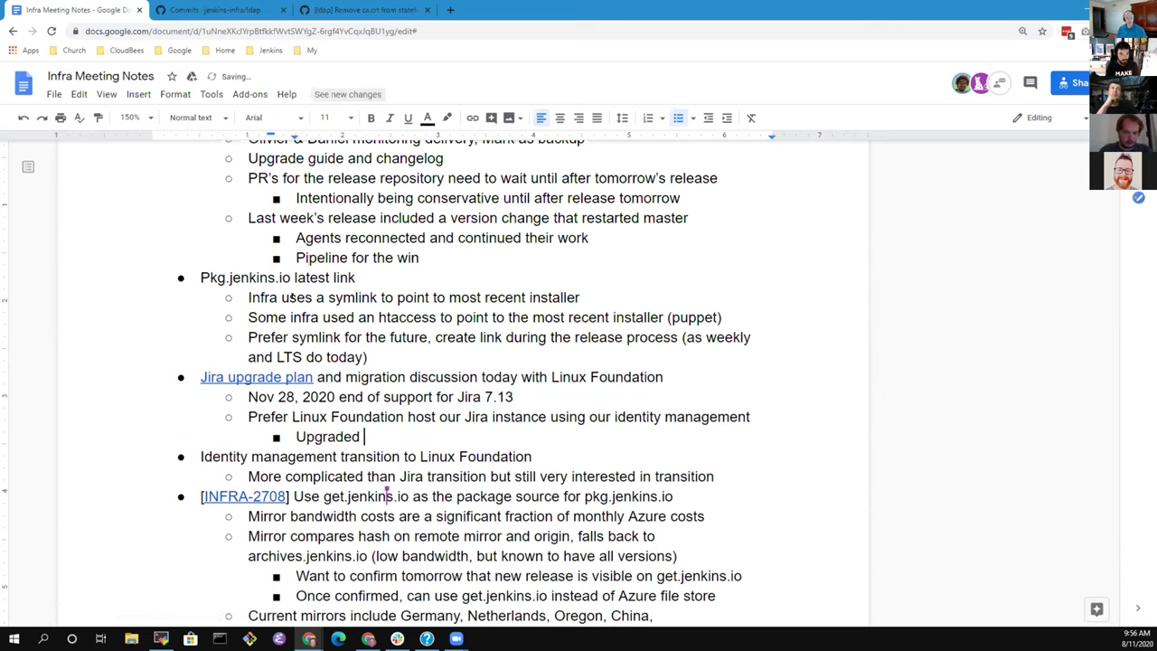
pyautogui.press('BackSpace')
pyautogui.press('BackSpace')
pyautogui.write('to a ')
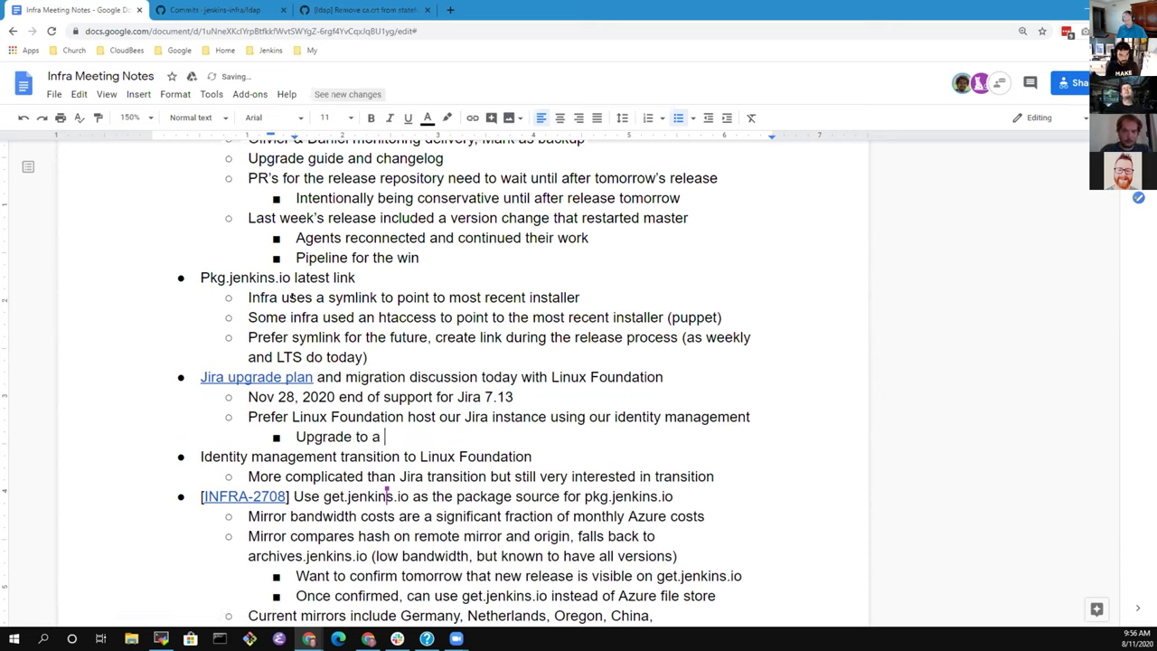
pyautogui.write('Jira 8 ')
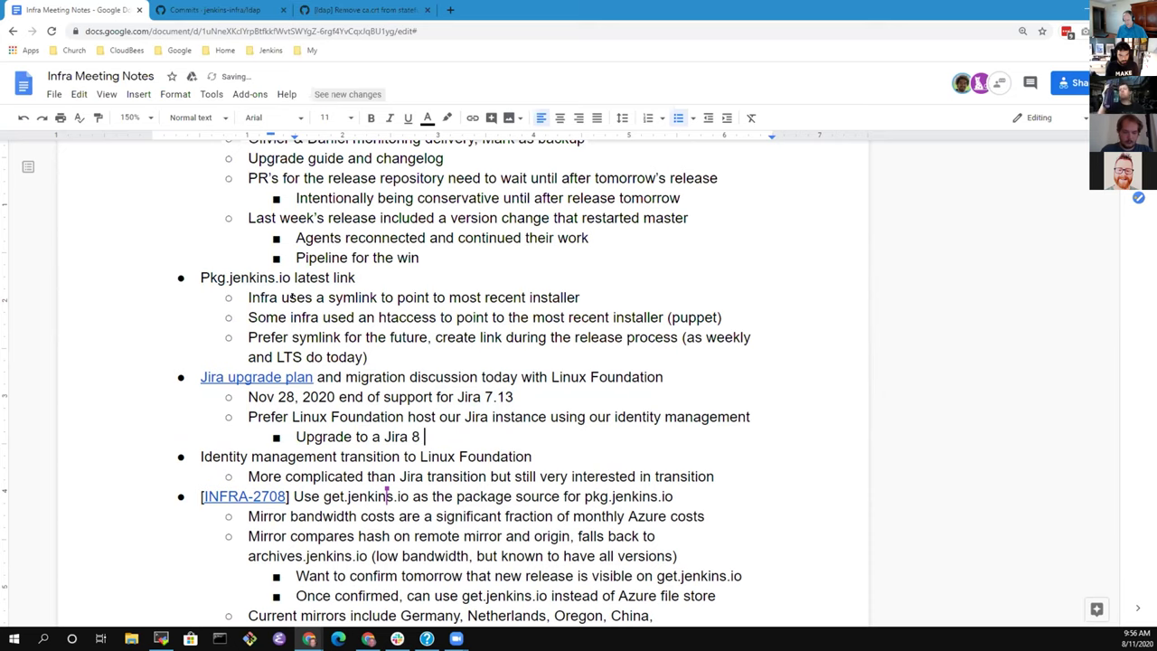
pyautogui.write('version as p')
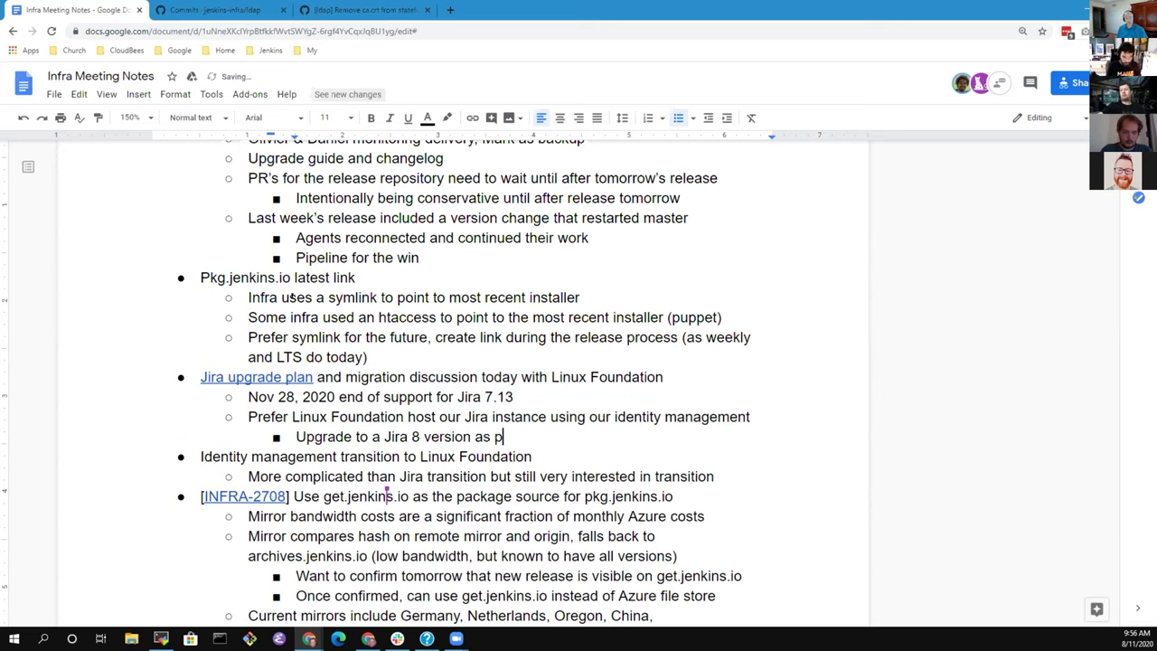
pyautogui.write('art of that transition')
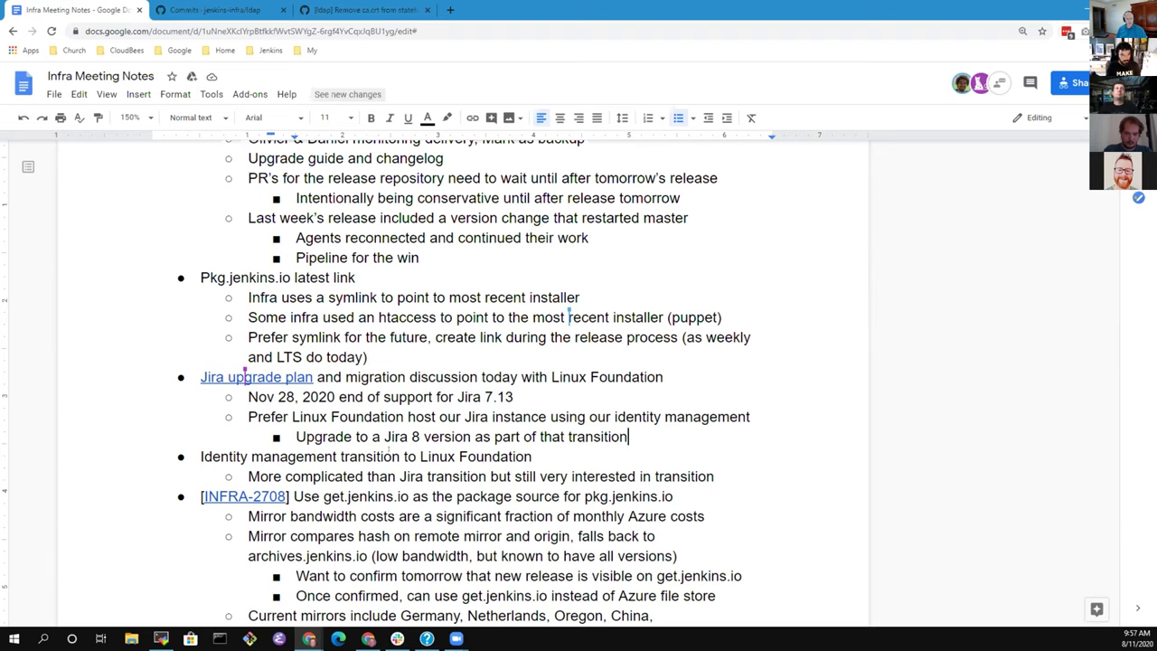
# Review the "Identity management transition to Linux Foundation" heading and the Jira end-of-support sub-bullet by highlighting their text
pyautogui.press('Right')
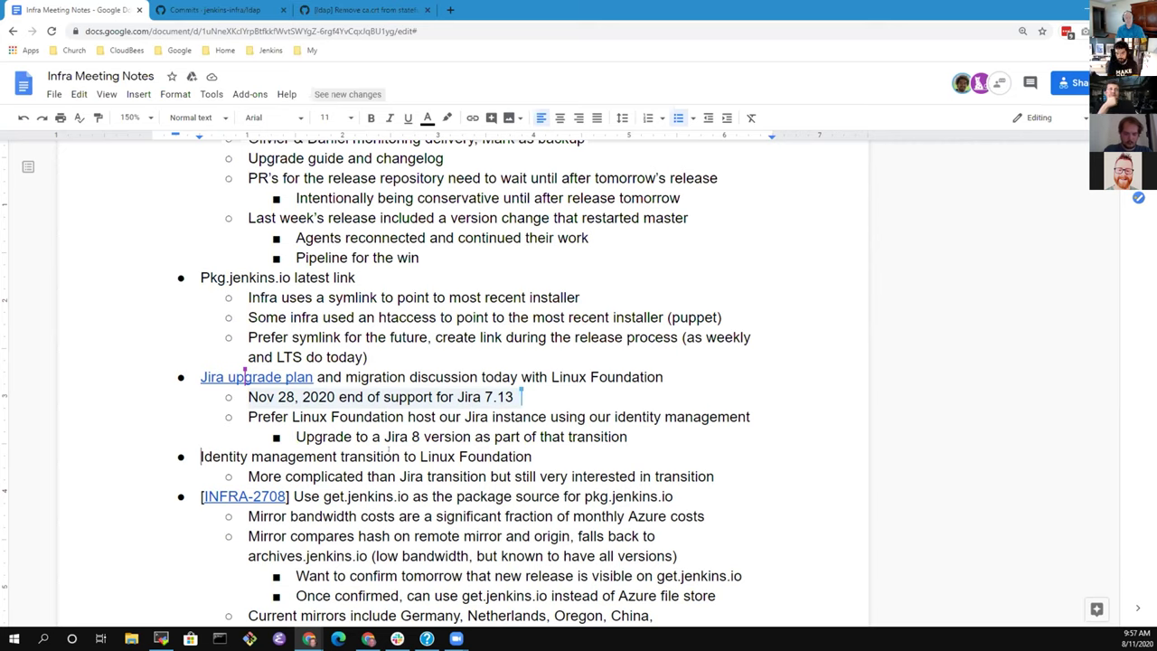
pyautogui.hotkey('shift', 'End')
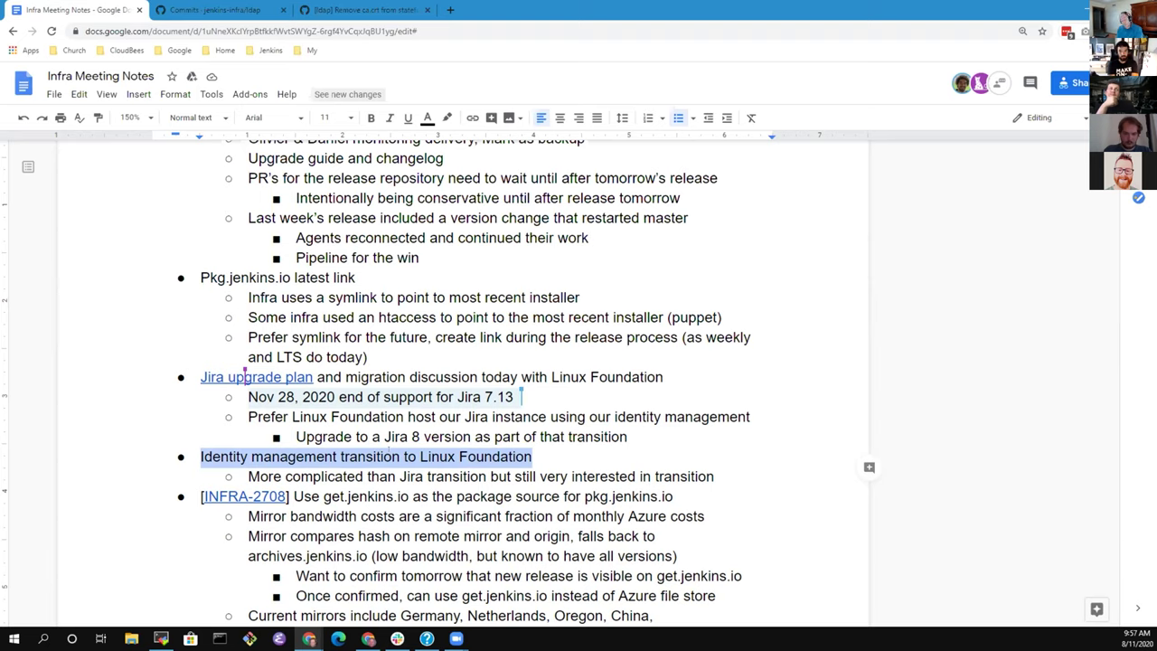
pyautogui.press('Up')
pyautogui.press('Down')
pyautogui.hotkey('shift', 'End')
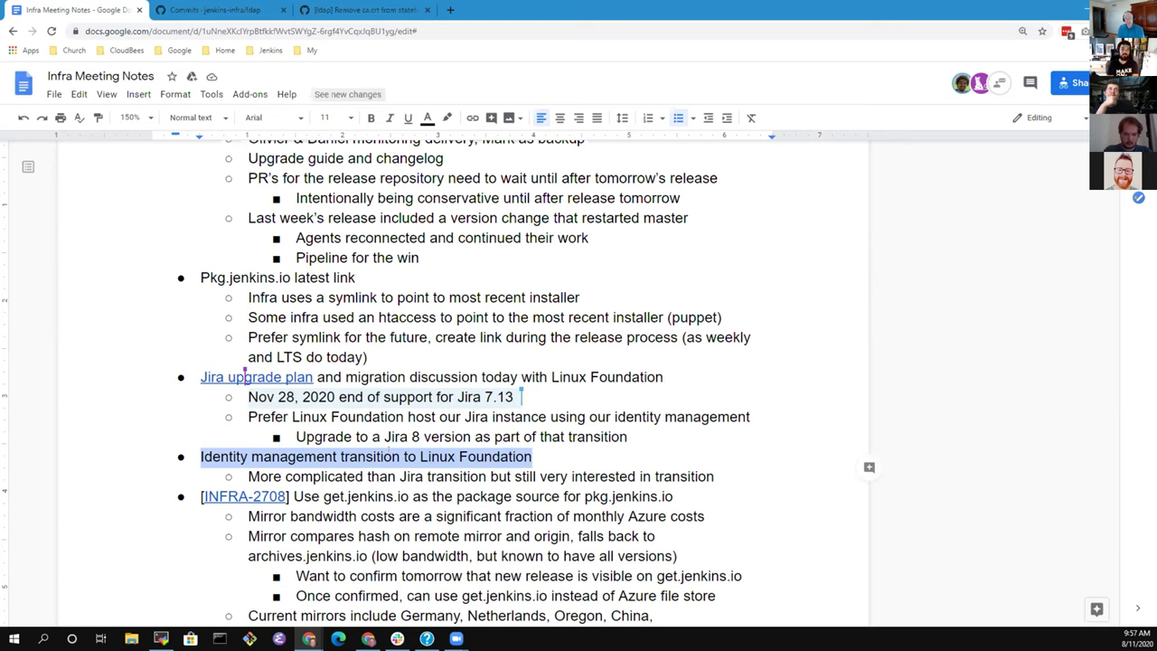
pyautogui.press('Left')
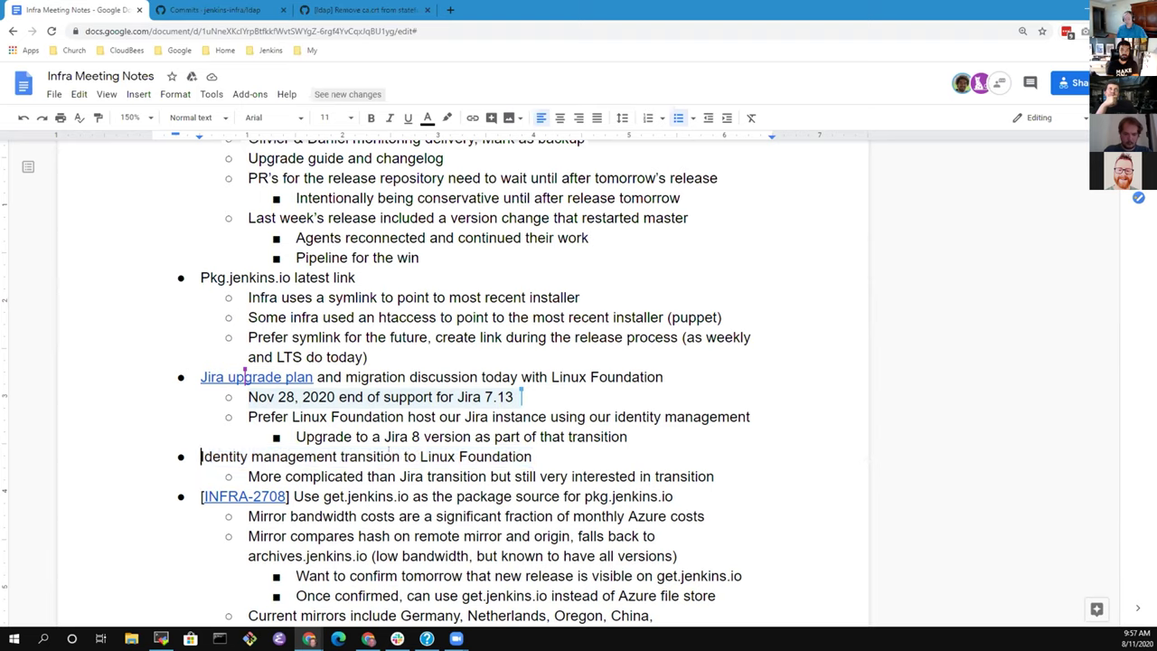
pyautogui.hotkey('shift', 'End')
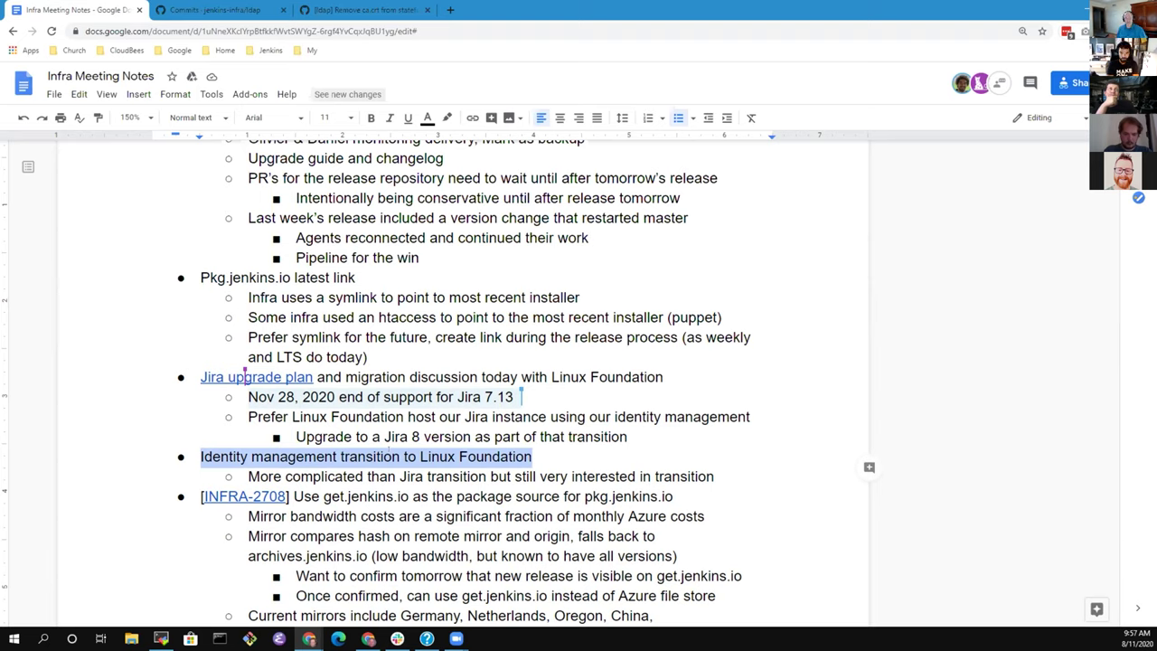
pyautogui.press('Left')
pyautogui.press('Up')
pyautogui.press('Up')
pyautogui.press('Up')
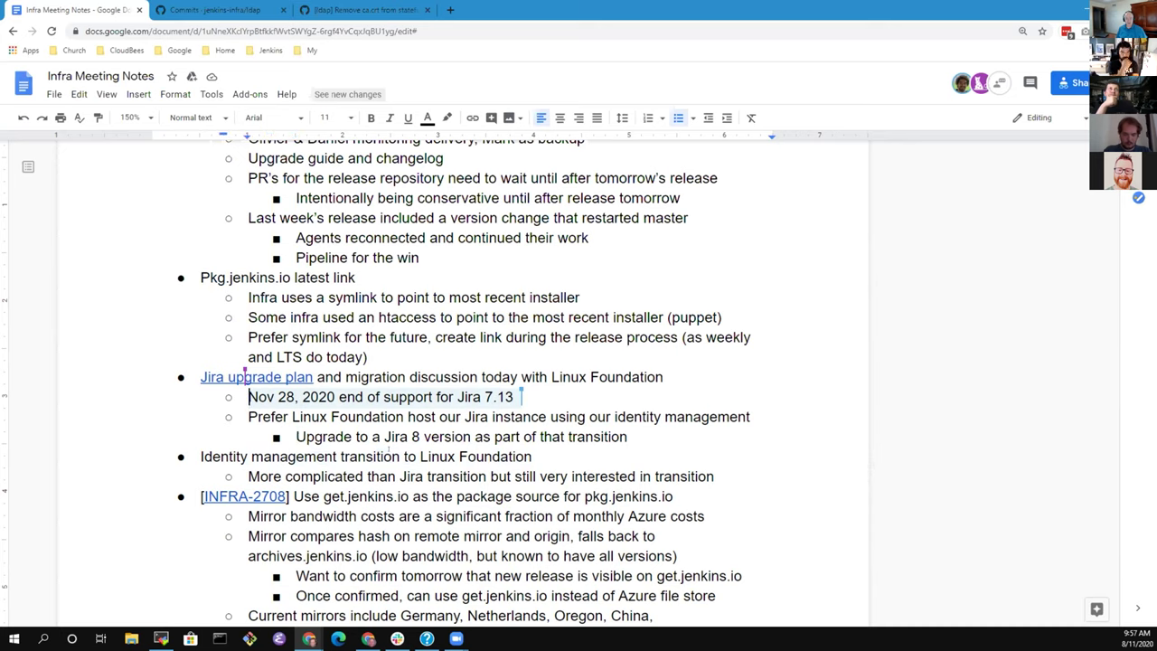
pyautogui.hotkey('ctrl', 'shift', 'Right')
pyautogui.hotkey('ctrl', 'shift', 'Right')
pyautogui.hotkey('ctrl', 'shift', 'Right')
pyautogui.hotkey('ctrl', 'shift', 'Right')
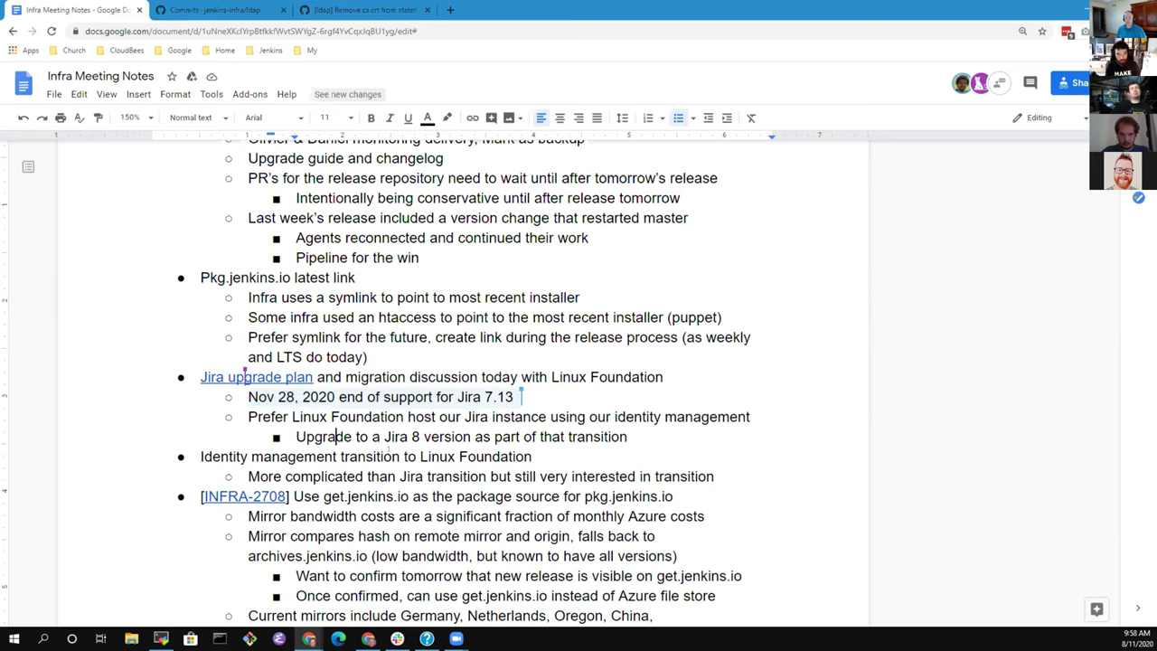
# Add a second sub-bullet under "Identity management transition to Linux Foundation" reading "Discussion with Linux Foundation will continue"
pyautogui.press('Home')
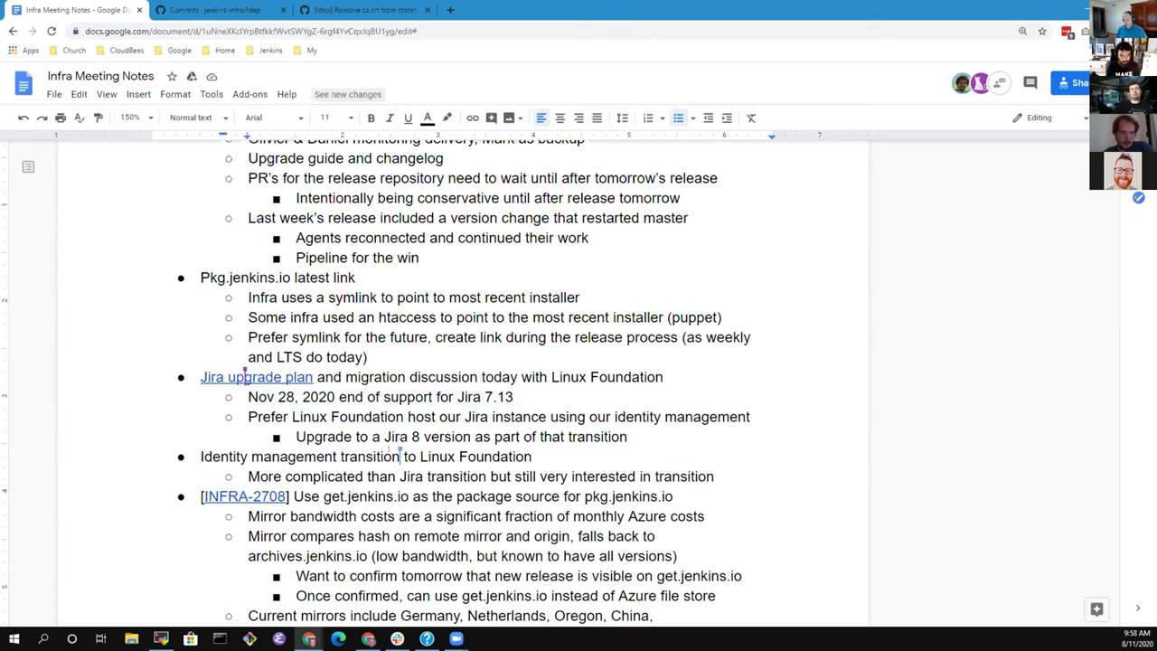
pyautogui.press('Return')
pyautogui.write('Discuss')
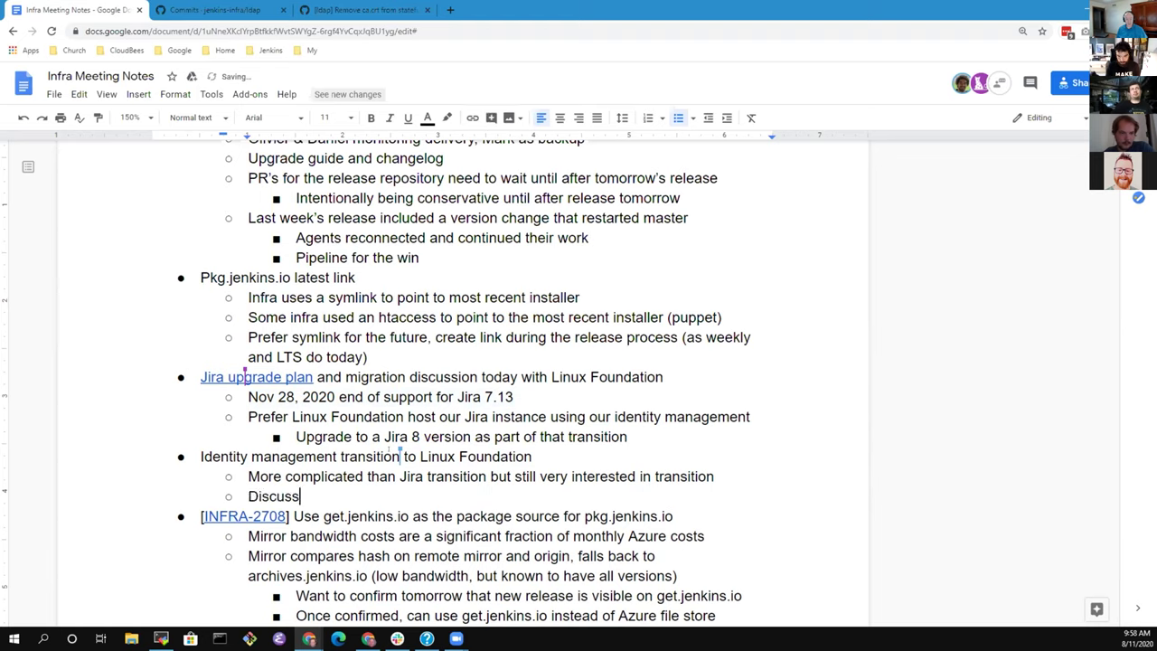
pyautogui.write('ion wit')
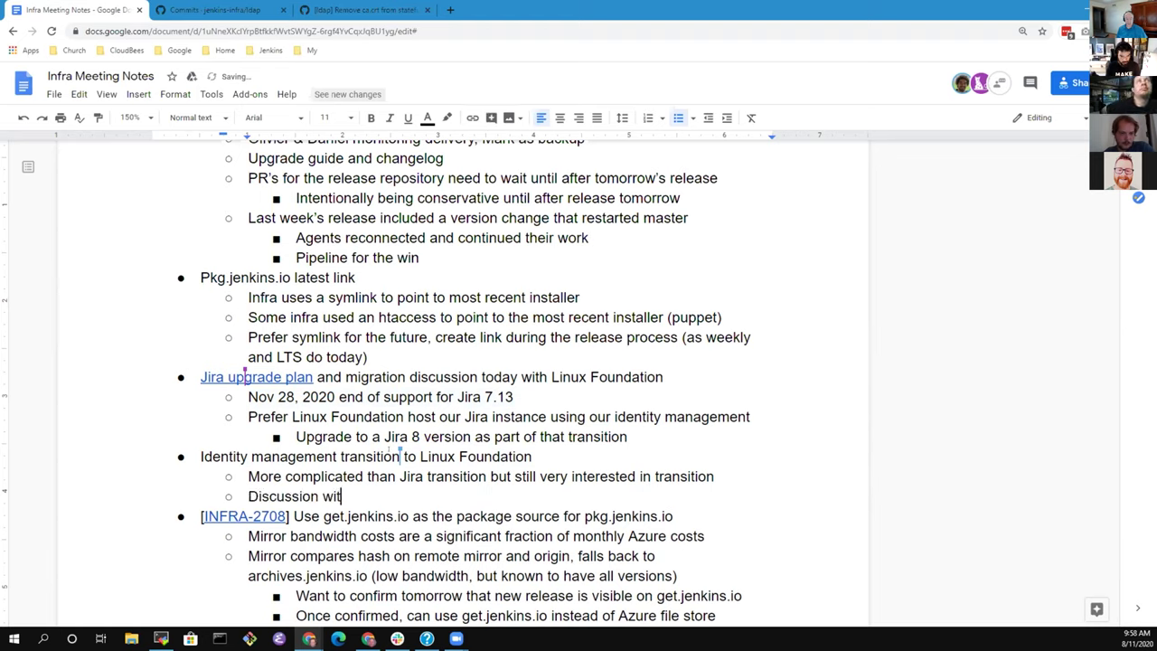
pyautogui.write('h Linux DFou')
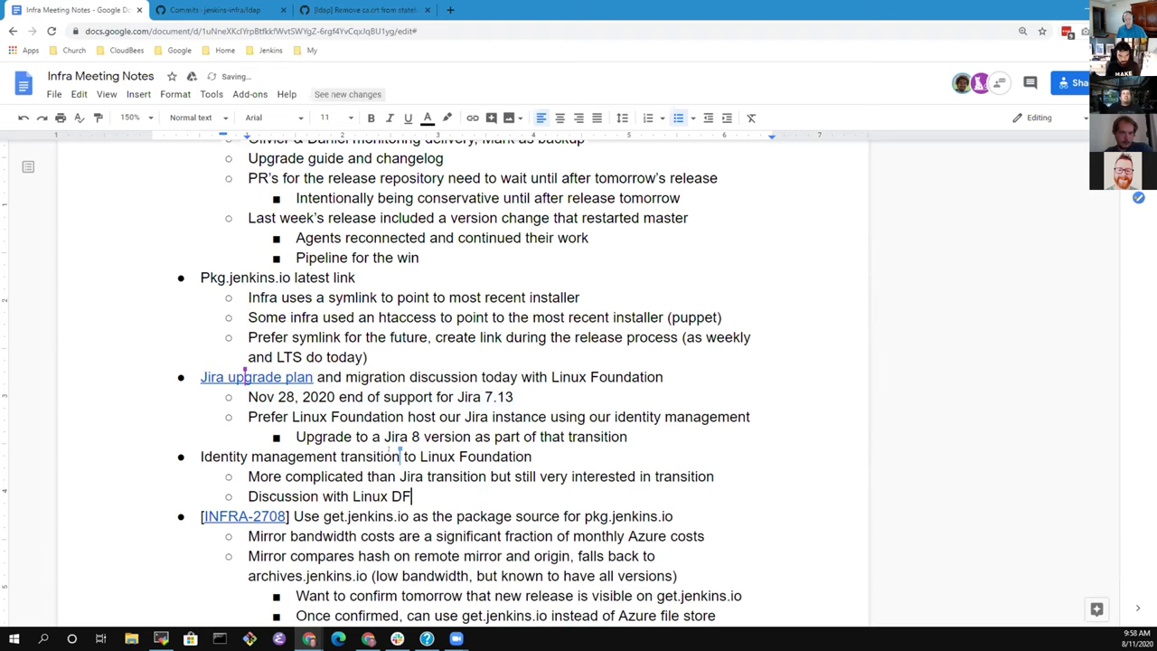
pyautogui.press('BackSpace')
pyautogui.press('BackSpace')
pyautogui.press('BackSpace')
pyautogui.press('BackSpace')
pyautogui.write('Foundation will contiue')
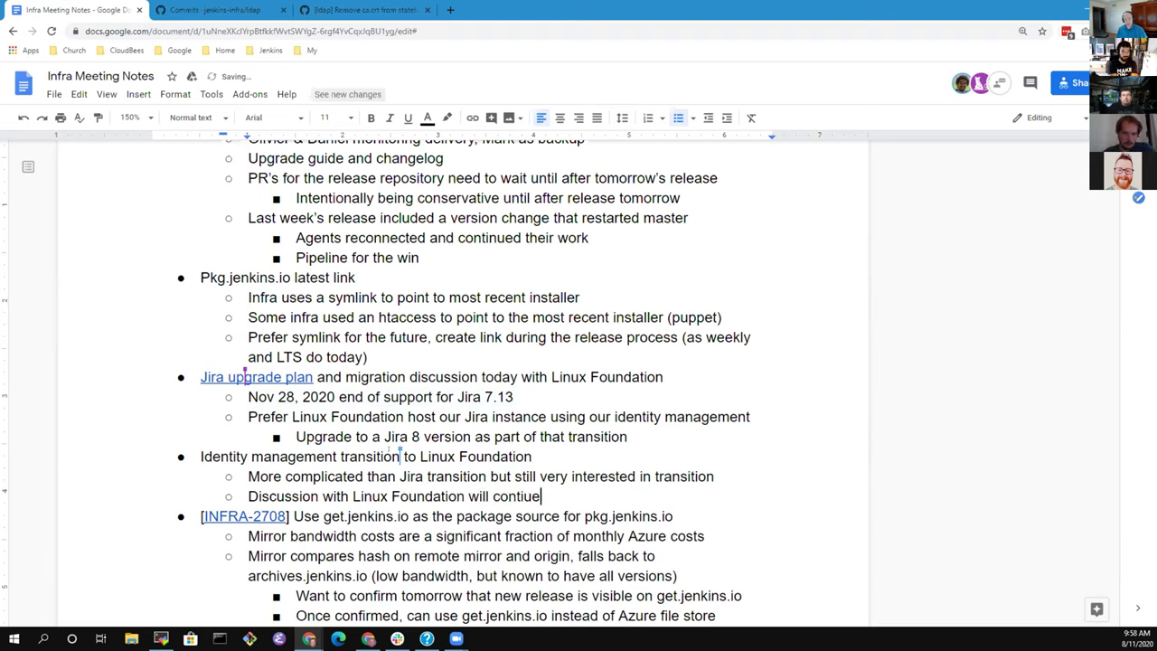
pyautogui.press('BackSpace')
pyautogui.press('BackSpace')
pyautogui.write('nue')
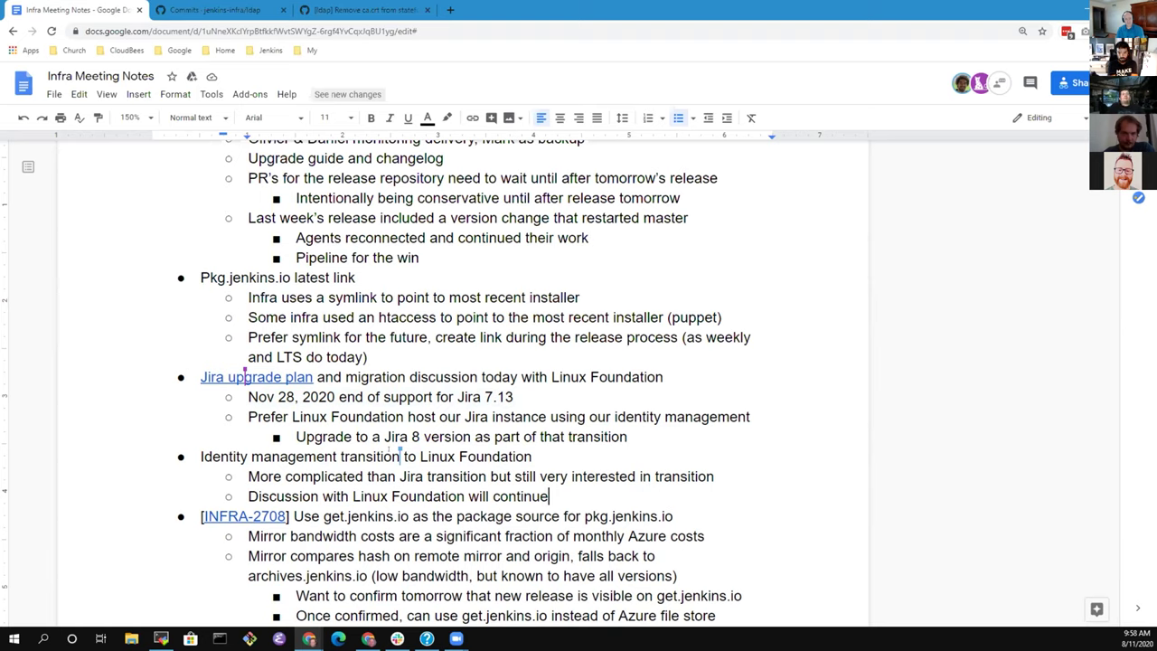
# Fill the empty top-level bullet after the INFRA-2708 notes with "Puppet infrastructure demo session in a future meeting"
pyautogui.press('Down')
pyautogui.press('Down')
pyautogui.press('Down')
pyautogui.press('Down')
pyautogui.press('Down')
pyautogui.press('Down')
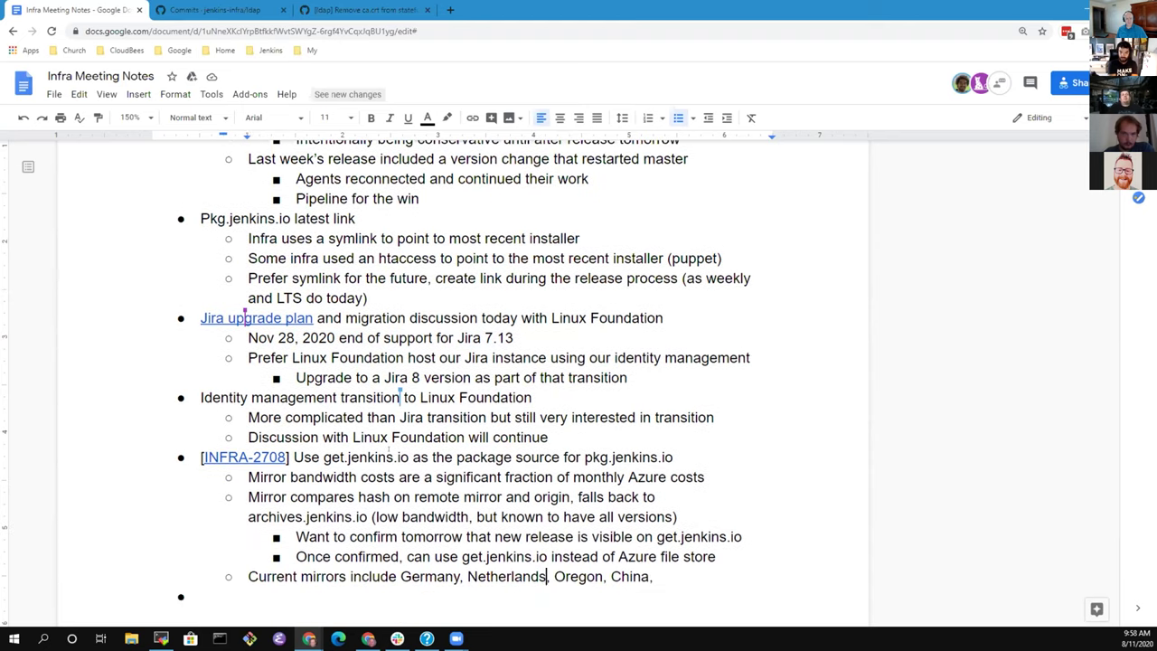
pyautogui.write('Pupper')
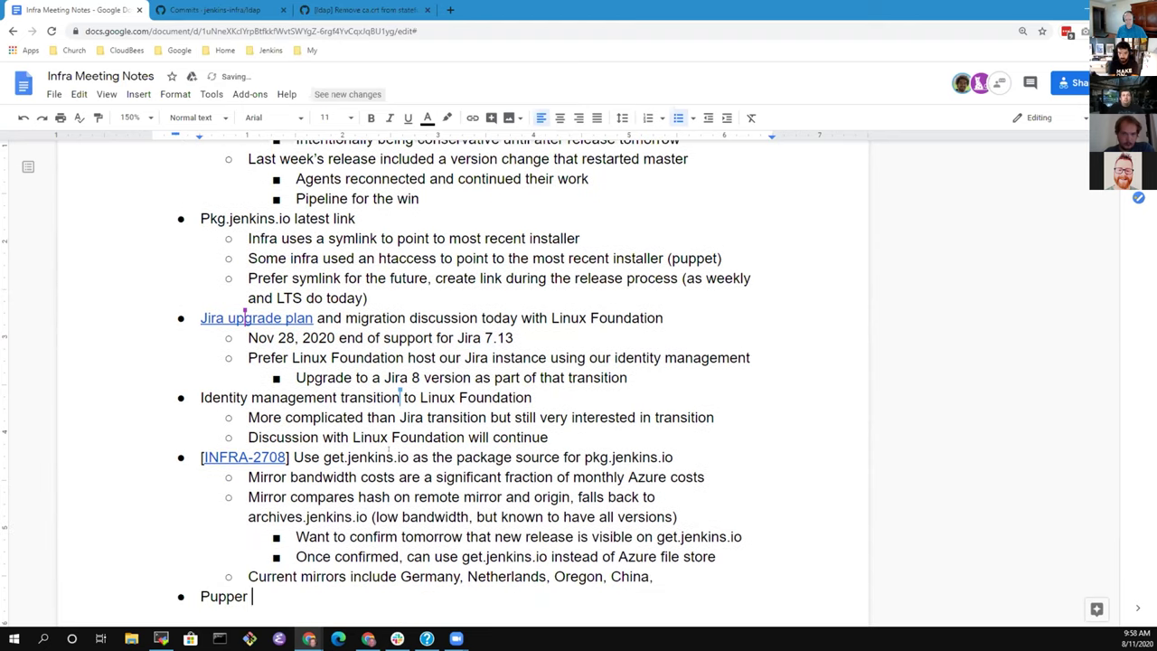
pyautogui.press('BackSpace')
pyautogui.write('t infrastrcut')
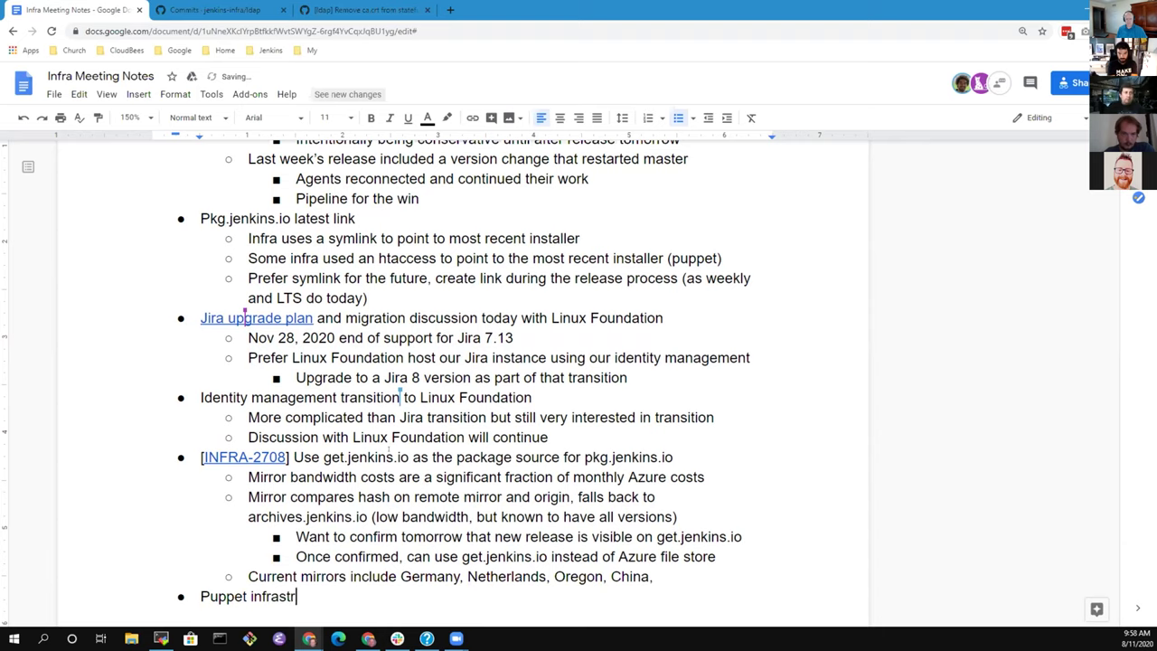
pyautogui.press('BackSpace')
pyautogui.press('BackSpace')
pyautogui.press('BackSpace')
pyautogui.write('ucture')
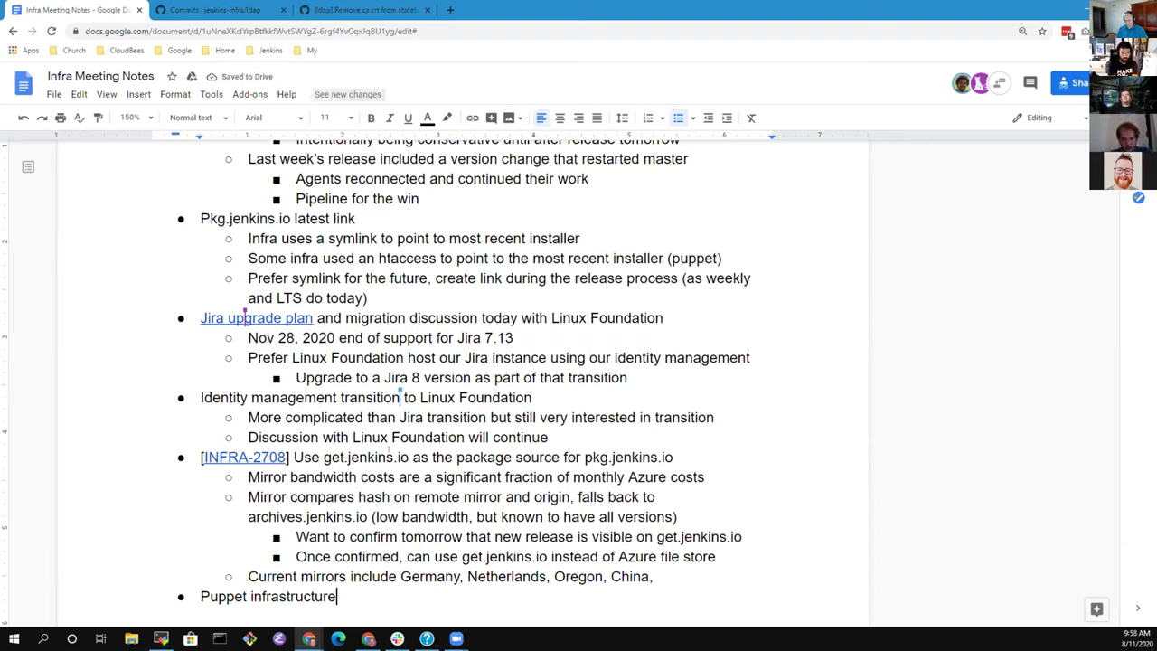
pyautogui.write('demo ')
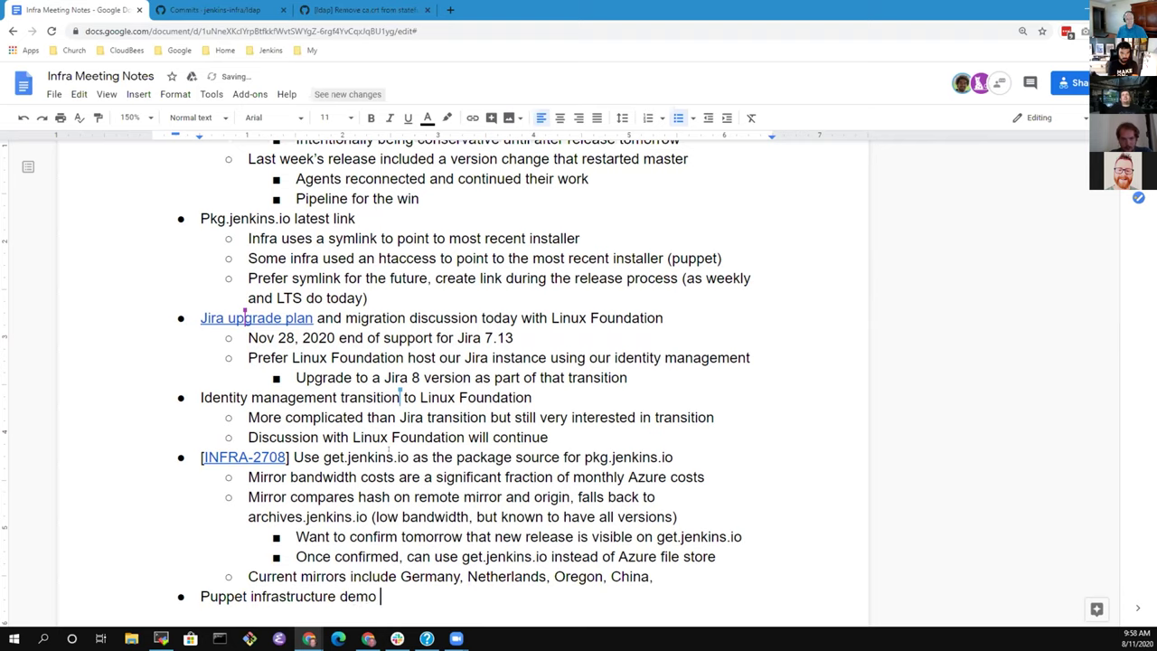
pyautogui.write('session in a')
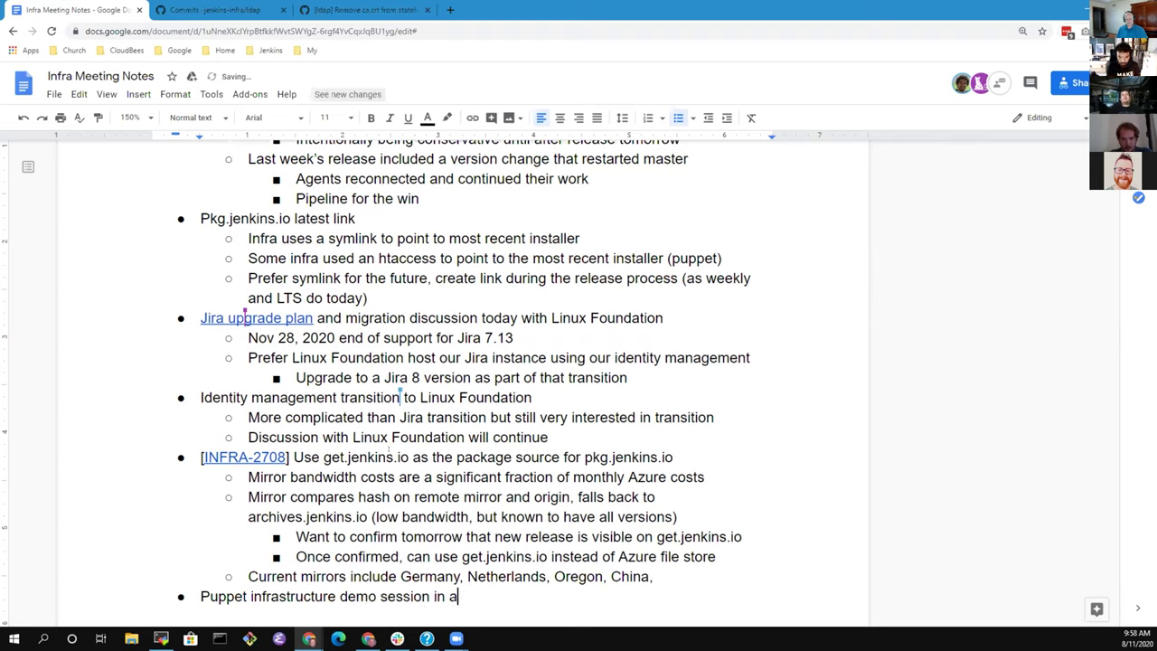
pyautogui.write(' future meeting')
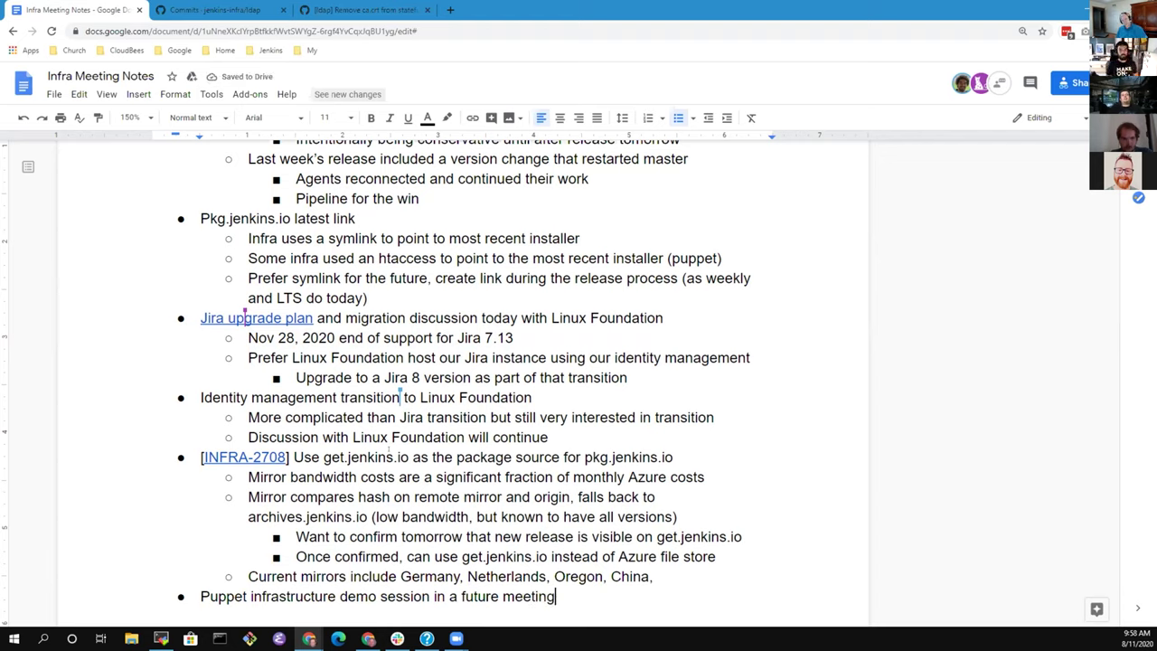